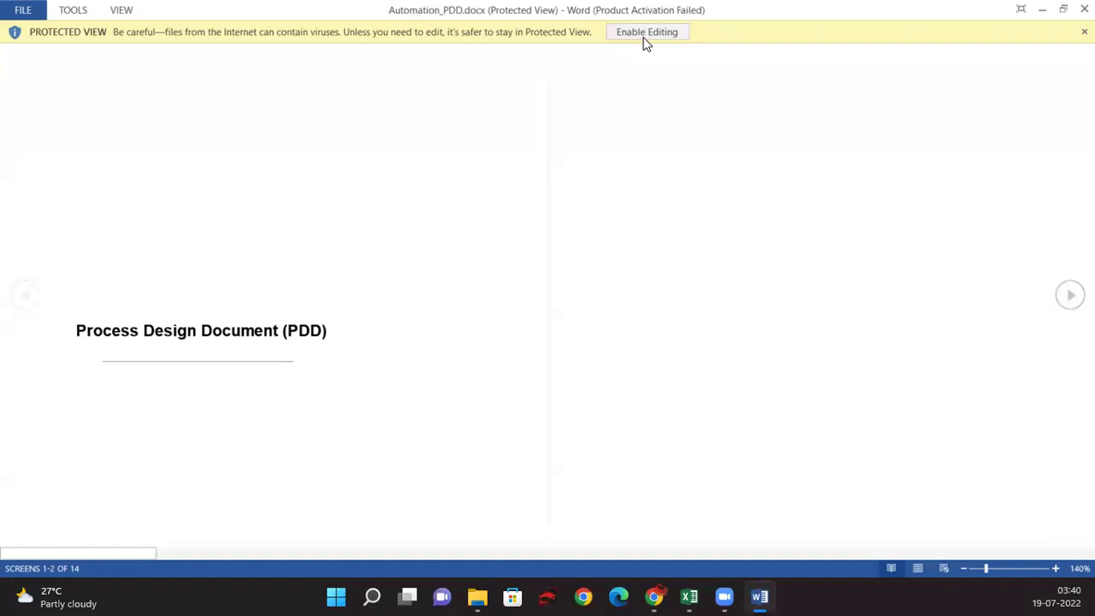
Enable editing for Automation_PDD.docx and close the document
left_click(645, 30)
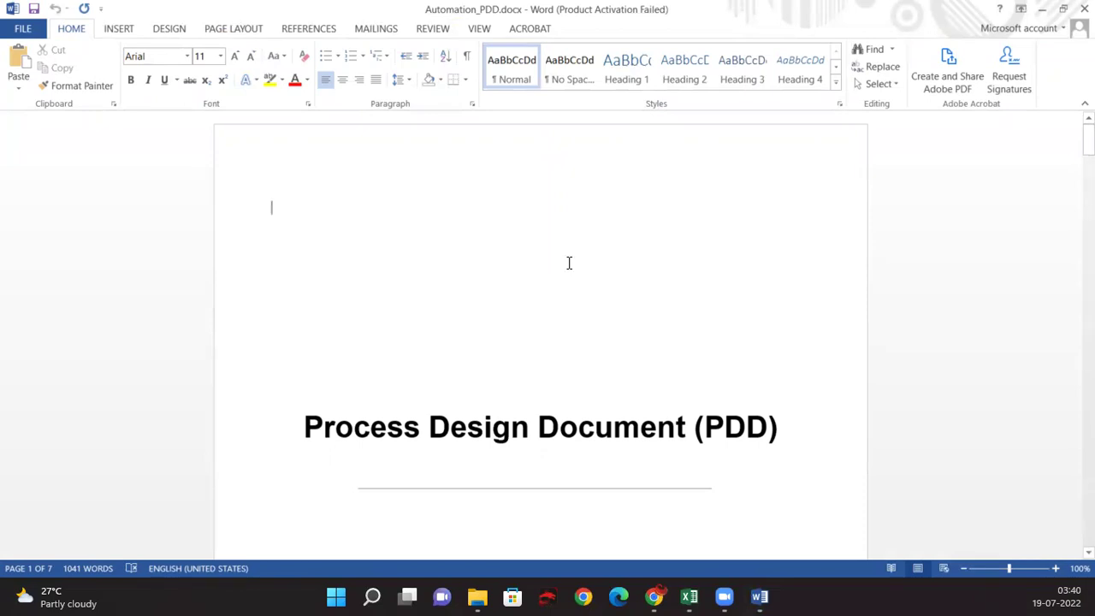
left_click(478, 596)
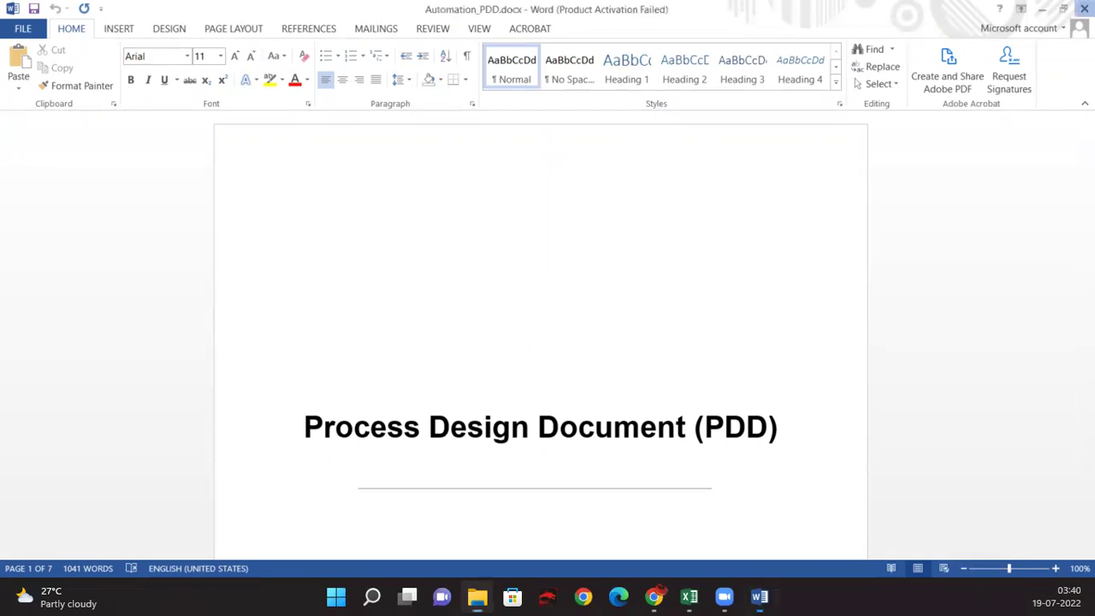
key("alt+F4")
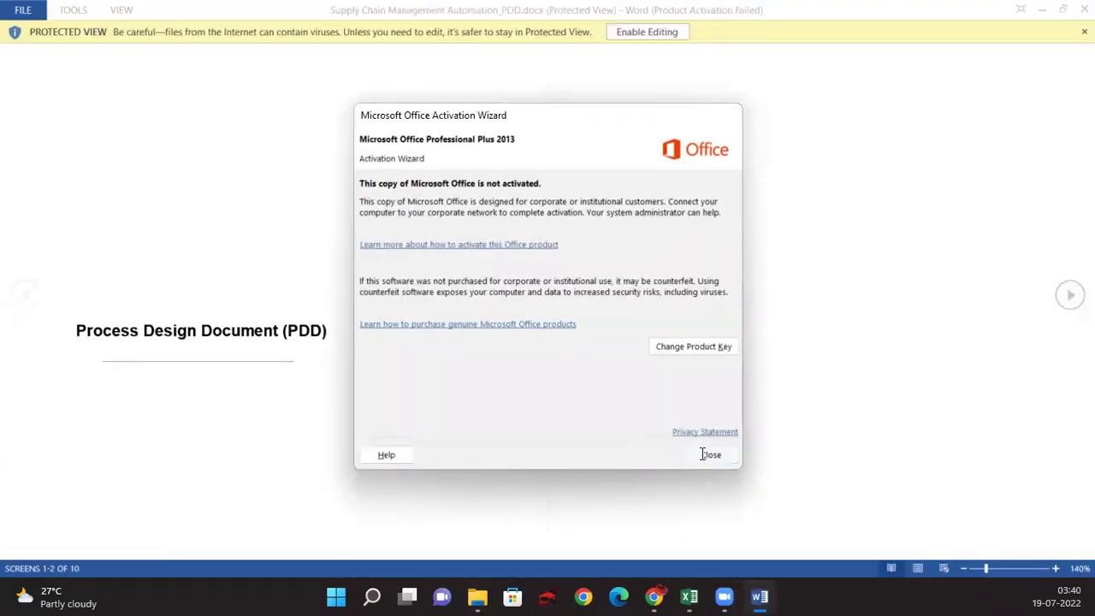
Dismiss the Office activation notice, enable editing for Supply Chain Management Automation_PDD.docx and look over its opening pages
left_click(702, 455)
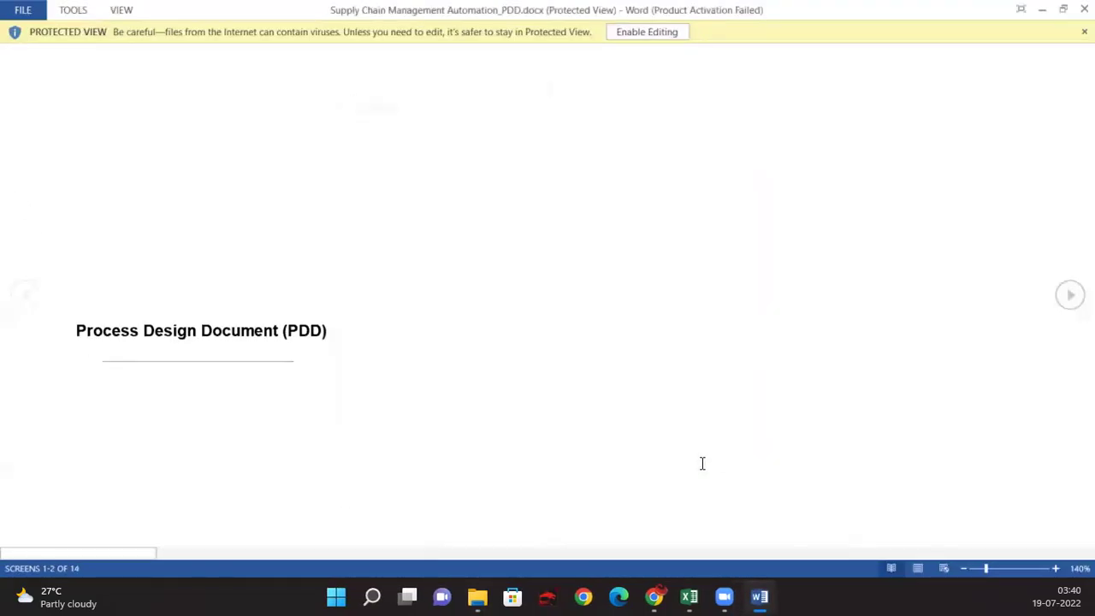
left_click(643, 35)
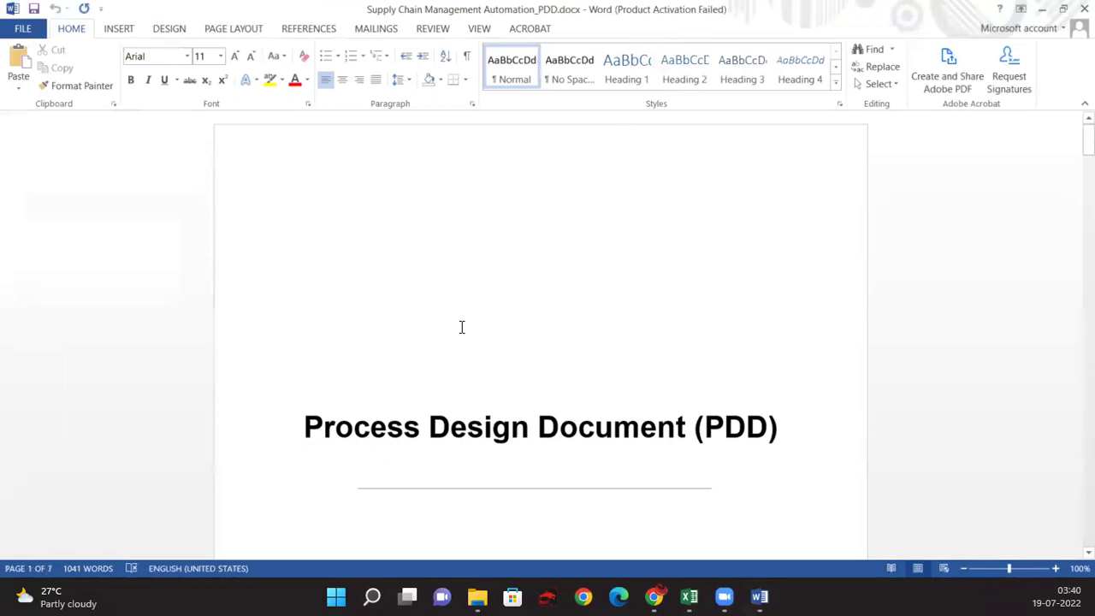
scroll(459, 329, "down", 7)
scroll(459, 328, "down", 12)
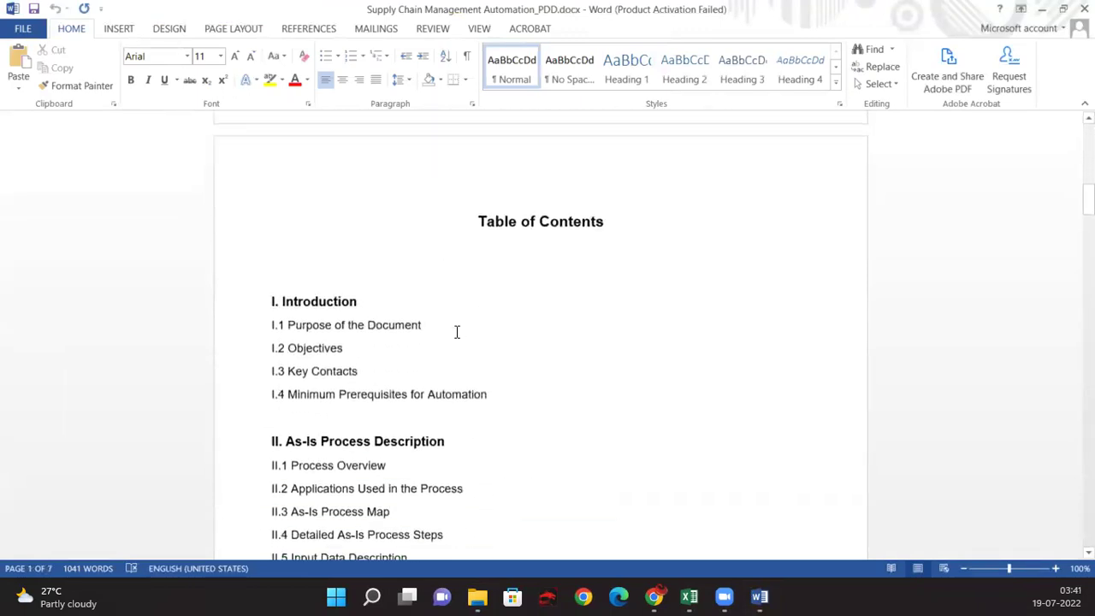
scroll(457, 332, "down", 3)
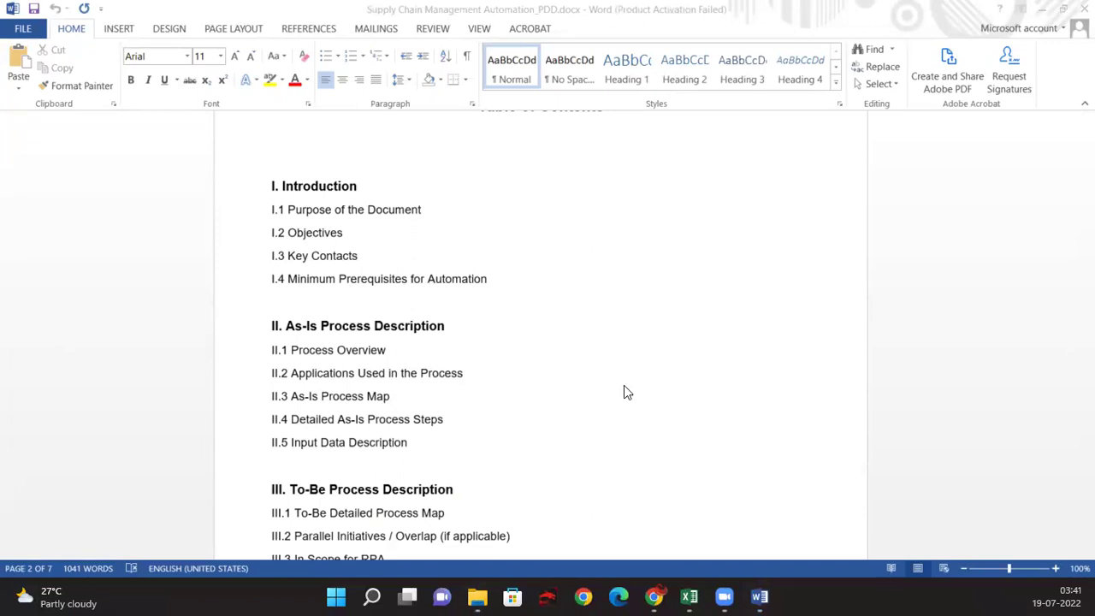
scroll(624, 386, "up", 8)
scroll(624, 386, "up", 10)
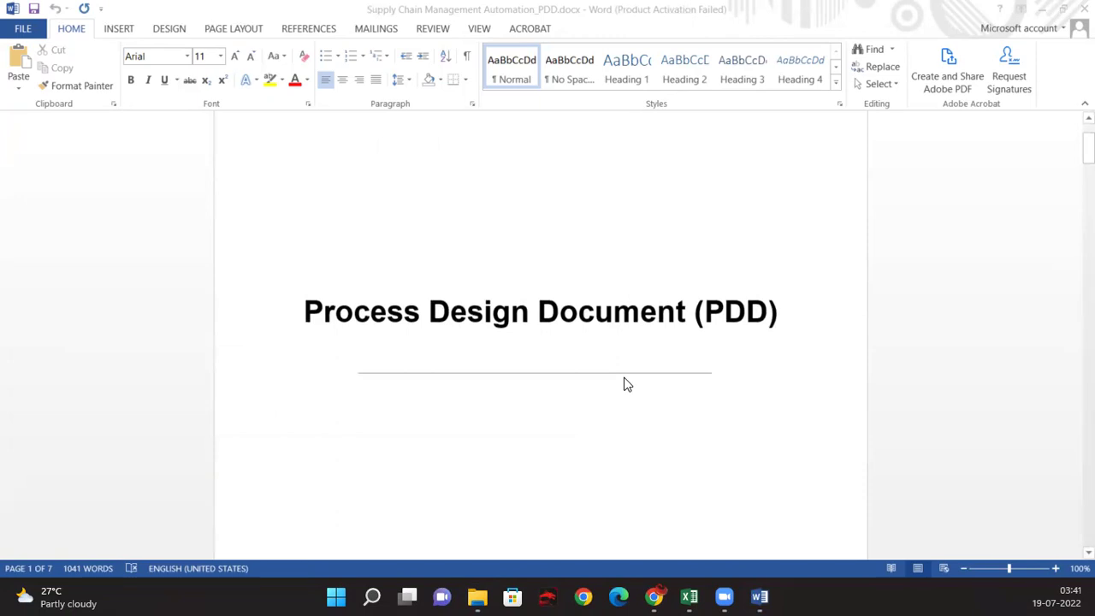
Add the subtitle "Supply Chain Management" below the line under the Process Design Document (PDD) title on the cover page
left_click(467, 427)
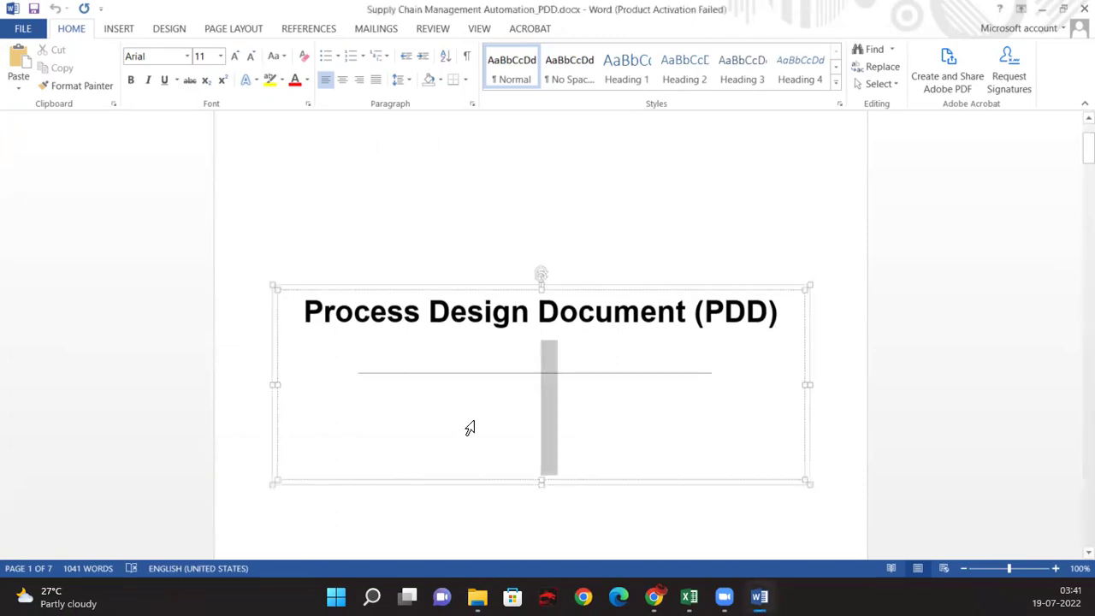
left_click(558, 411)
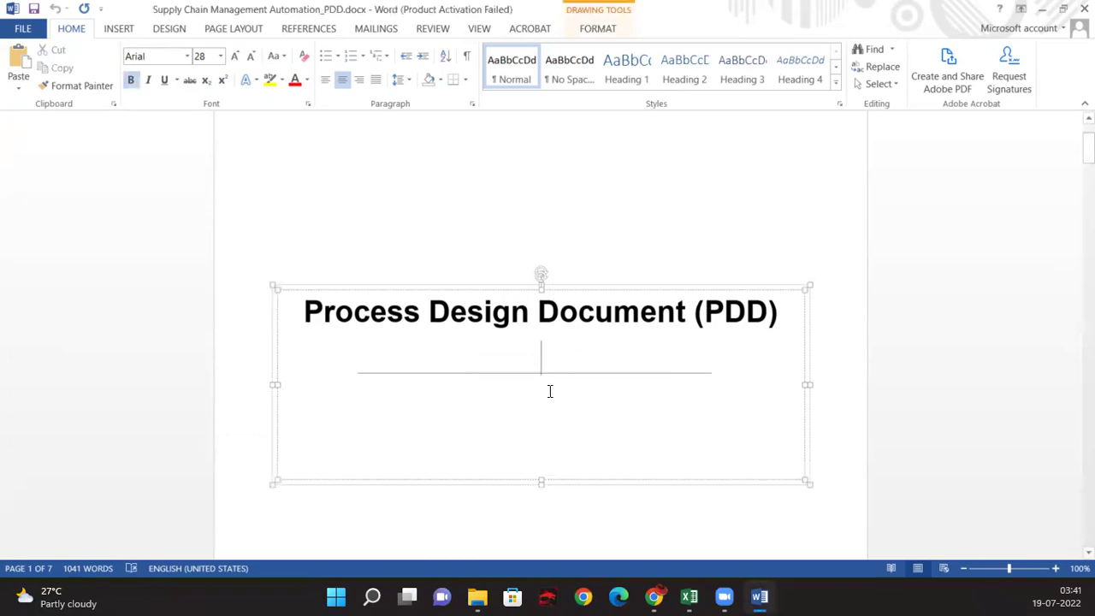
key("ctrl+a")
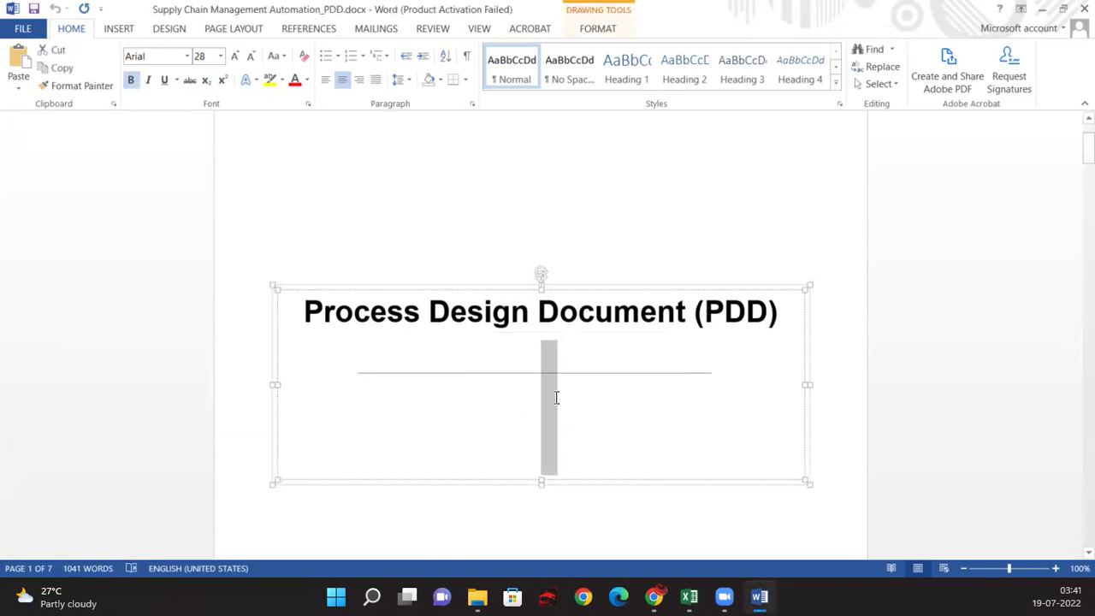
key("Delete")
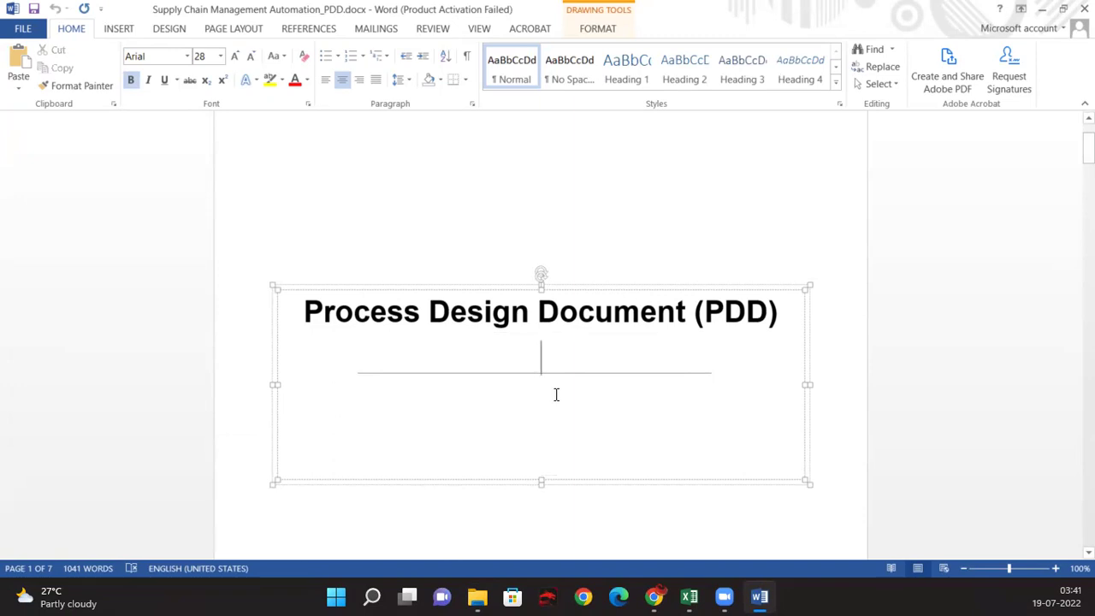
key("BackSpace")
key("BackSpace")
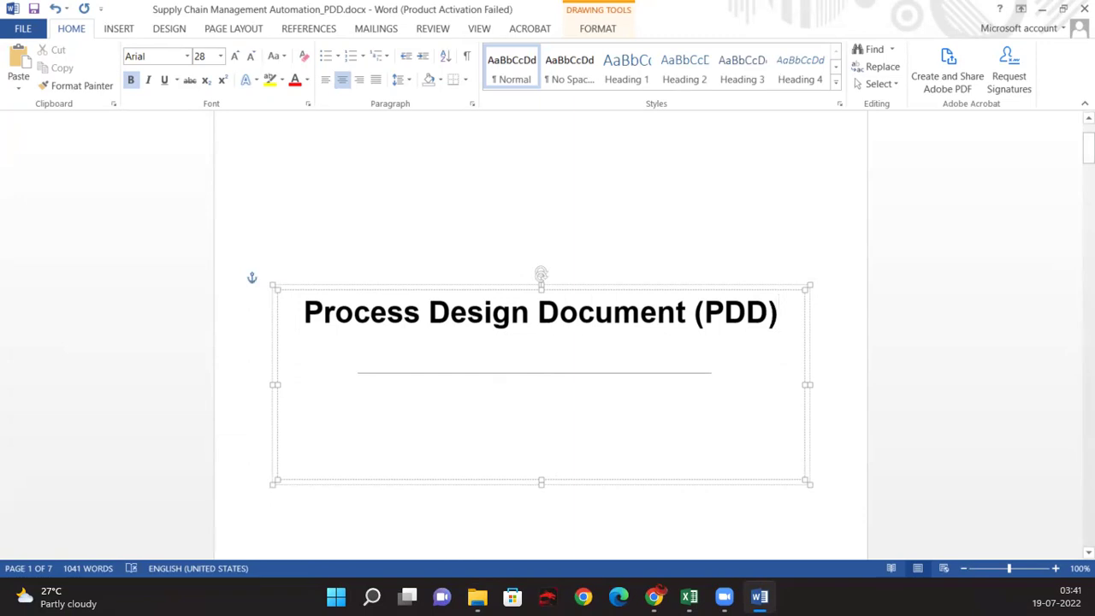
key("Return")
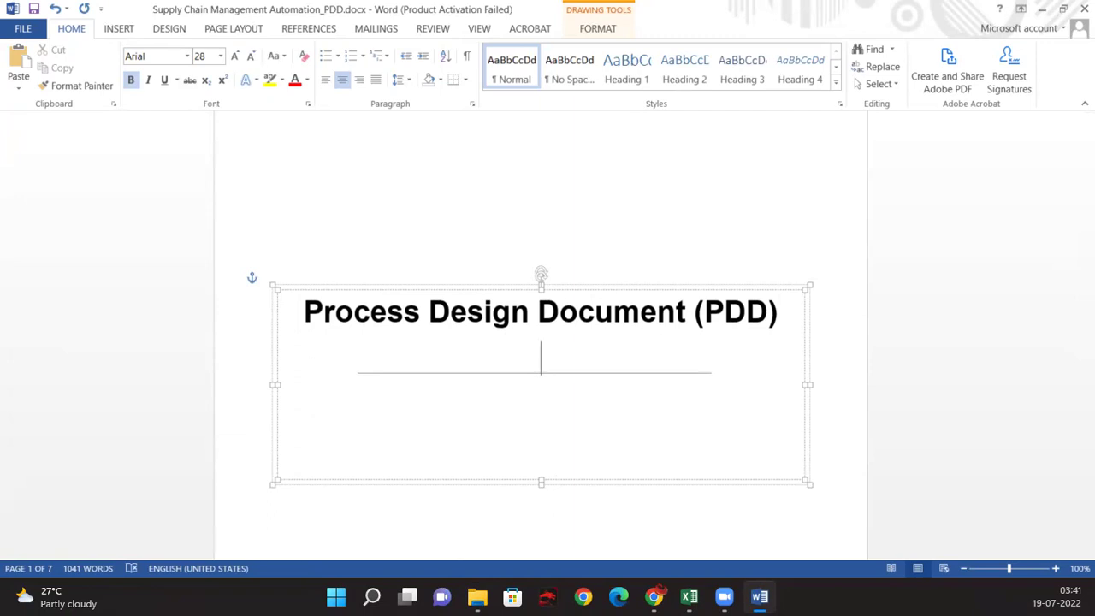
left_click(541, 404)
type("Supply Chain Management")
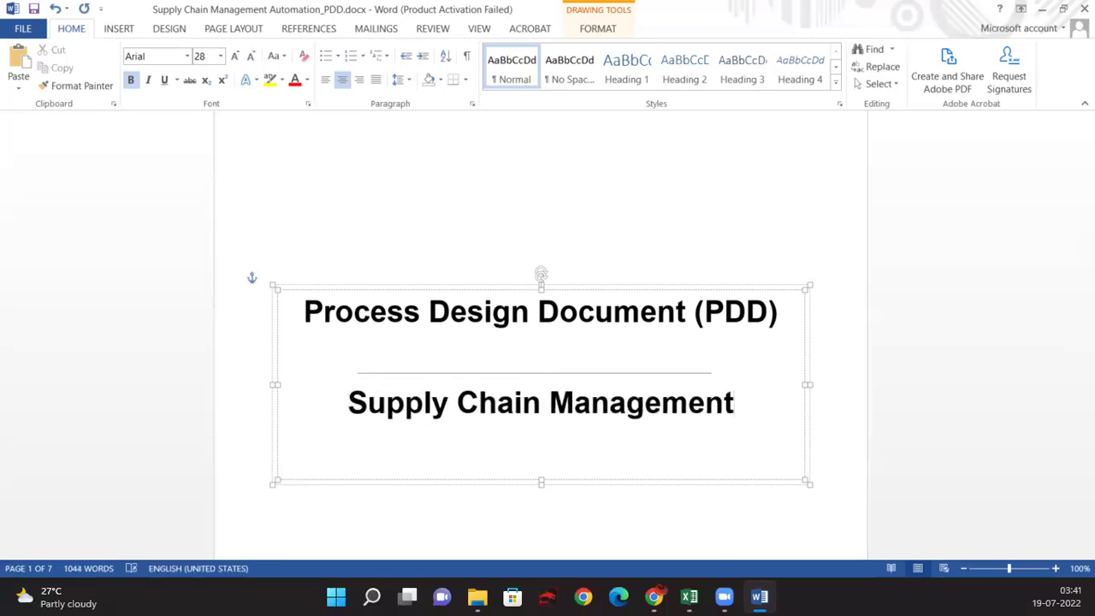
left_click(174, 338)
left_click(548, 374)
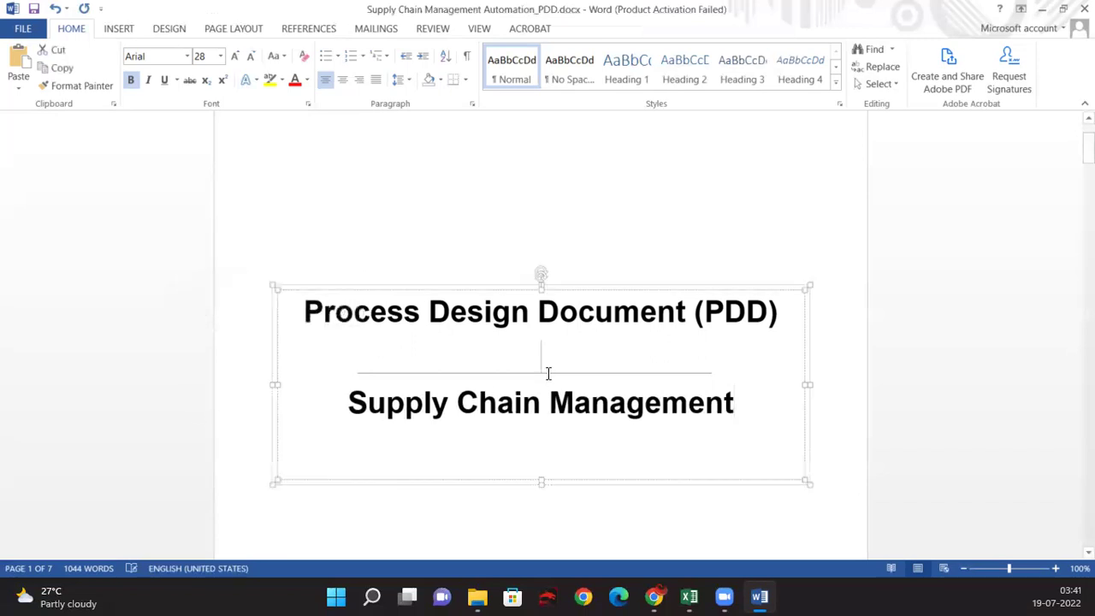
Place the cursor above the cover title, switch to Chrome and capture the Pragmatic Procurement Solutions logo from the Supply Chain Management challenge page
scroll(352, 457, "up", 3)
left_click(335, 239)
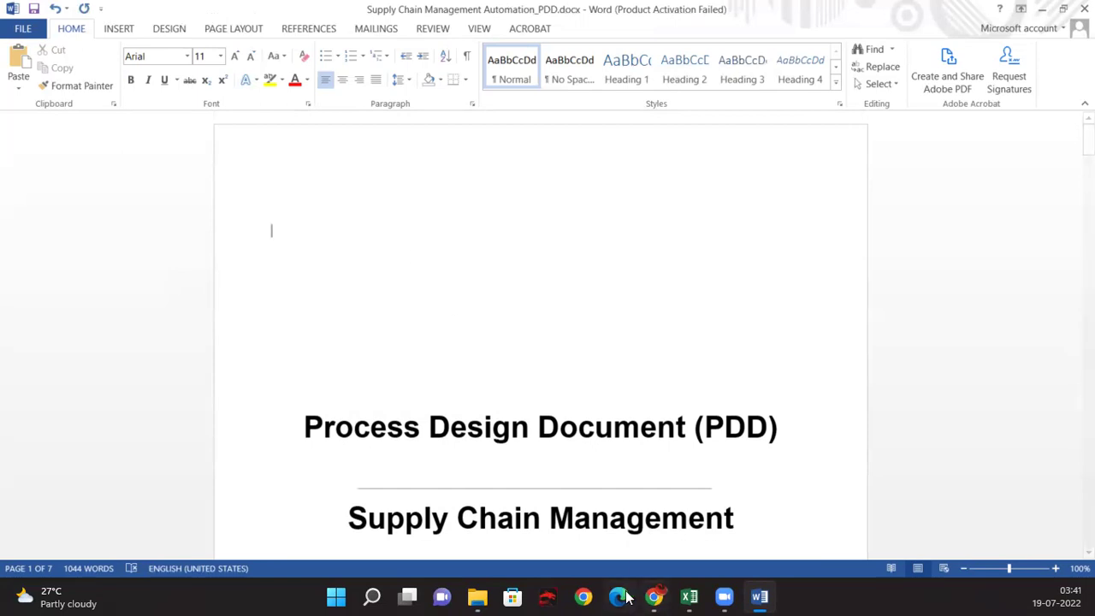
left_click(593, 592)
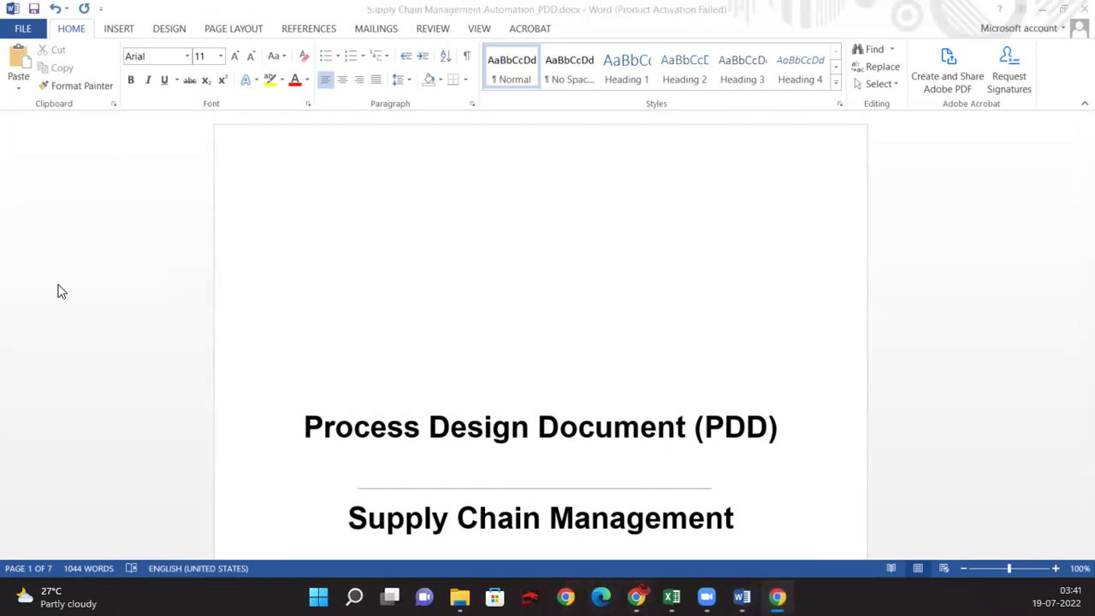
left_click(648, 596)
left_click(107, 14)
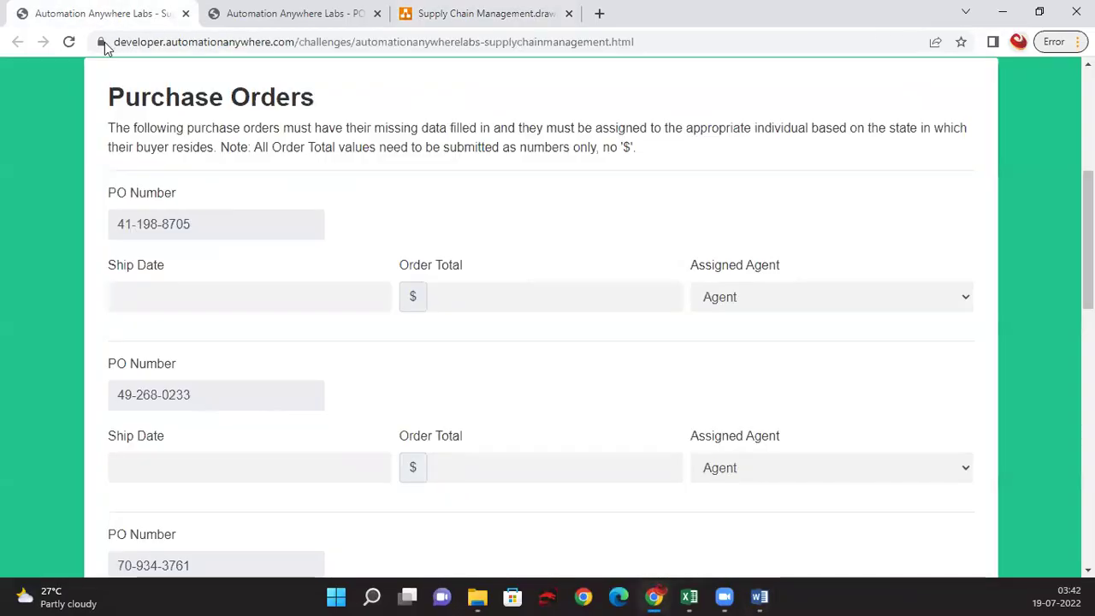
scroll(316, 282, "up", 3)
scroll(315, 283, "up", 2)
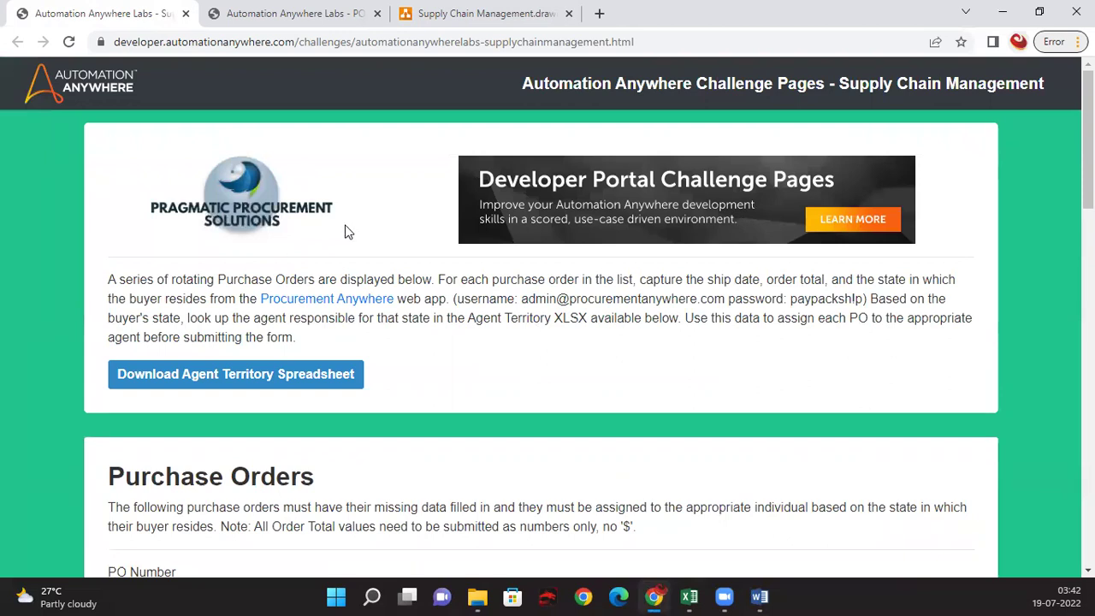
key("super+s")
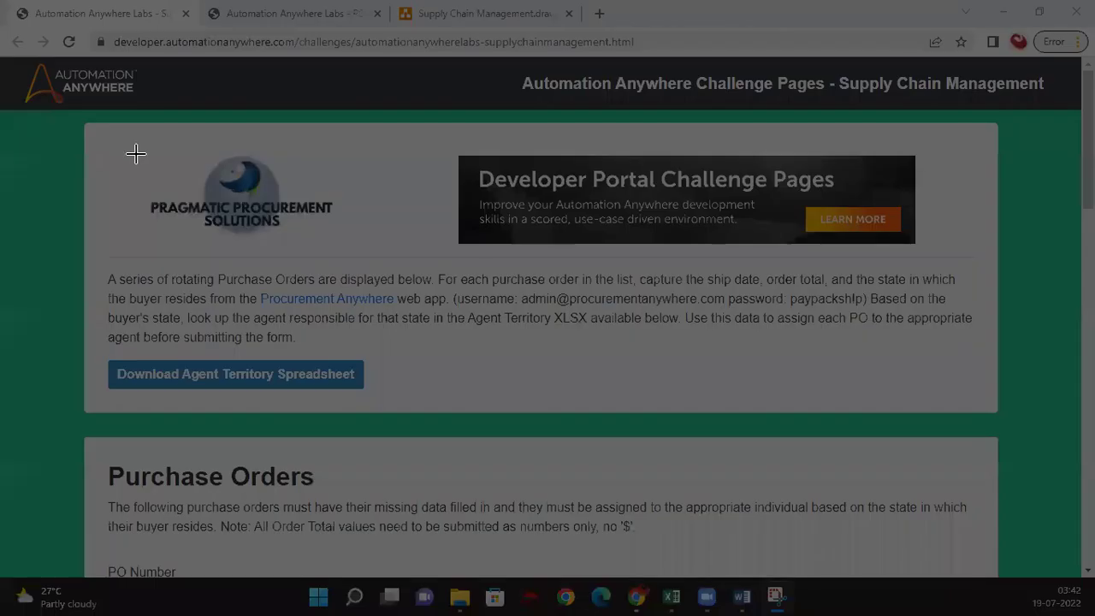
left_click_drag(131, 149, 344, 239)
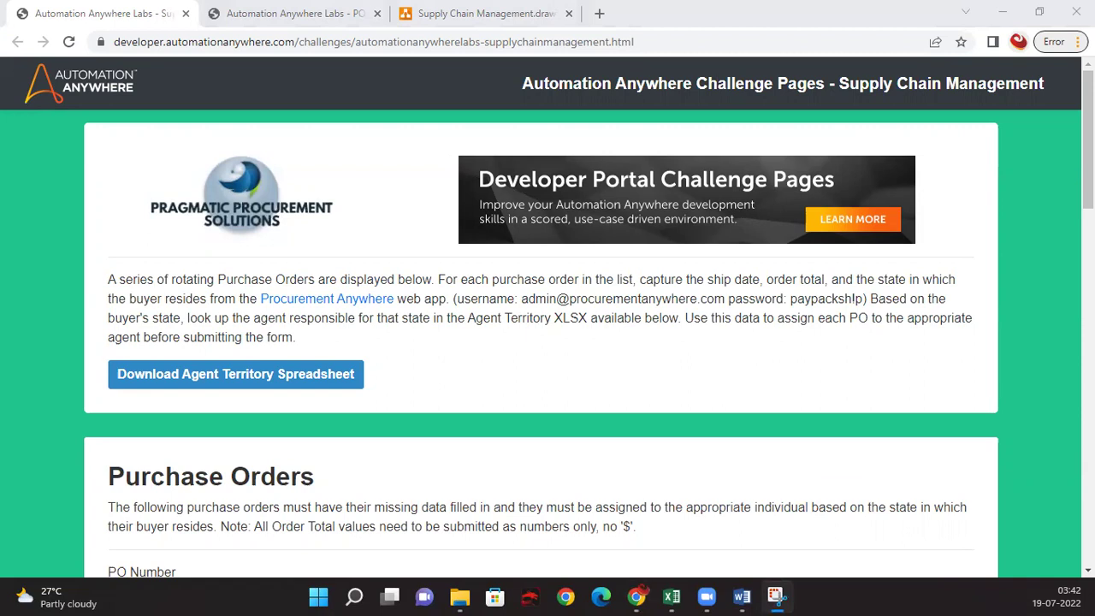
Switch to Word, paste the captured logo above the cover title and remove the extra blank line below it
left_click(742, 597)
key("ctrl+v")
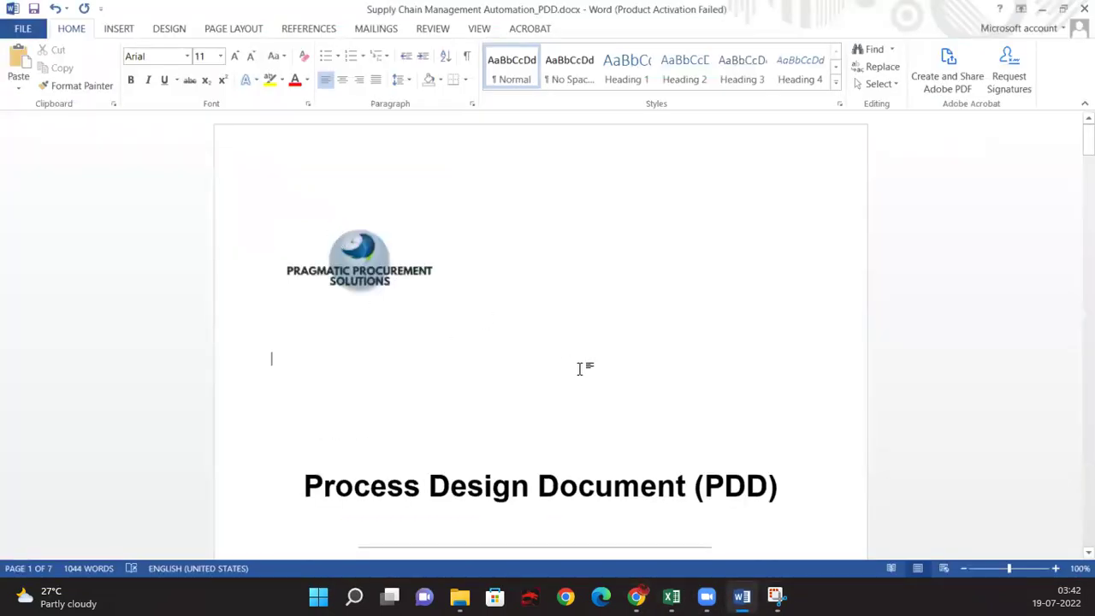
scroll(582, 366, "down", 9)
scroll(567, 347, "up", 10)
key("Delete")
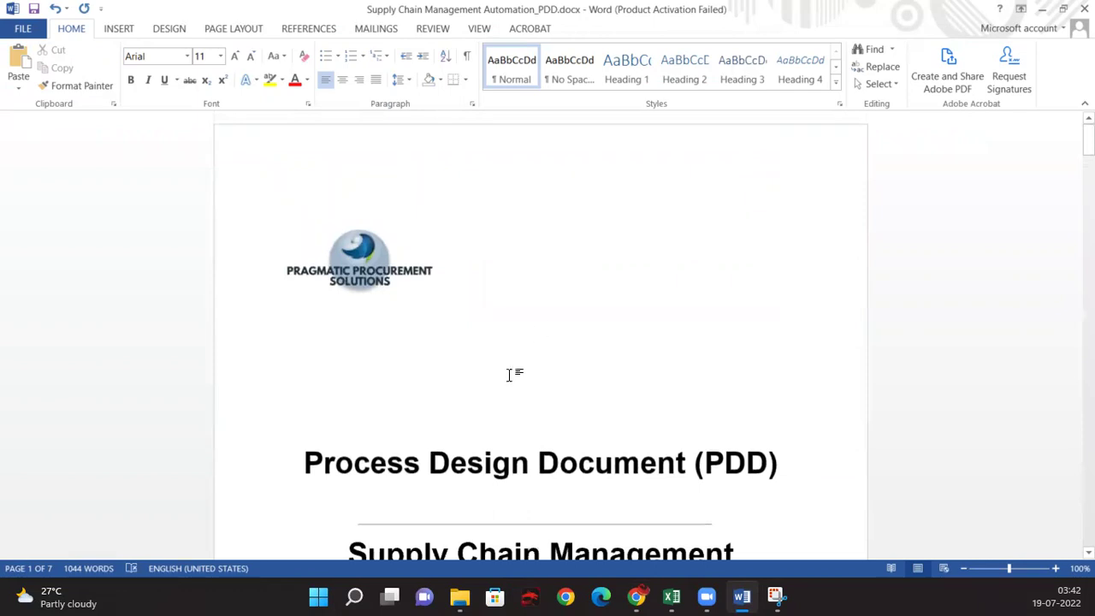
Review the table of contents and the Purpose of the Document text in the Introduction
scroll(503, 374, "down", 4)
scroll(503, 376, "down", 6)
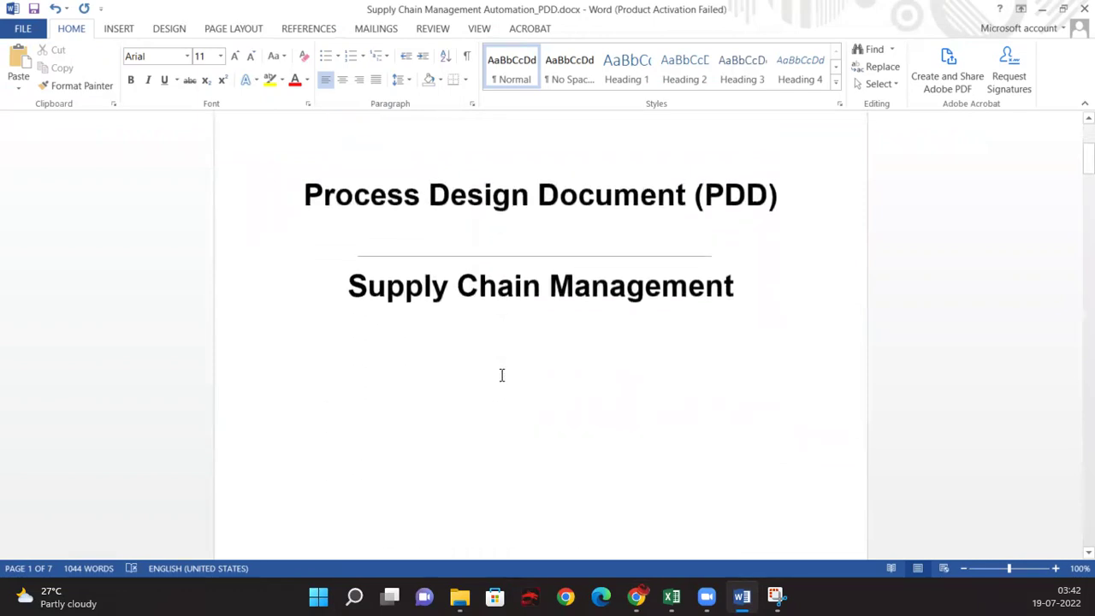
scroll(500, 374, "down", 5)
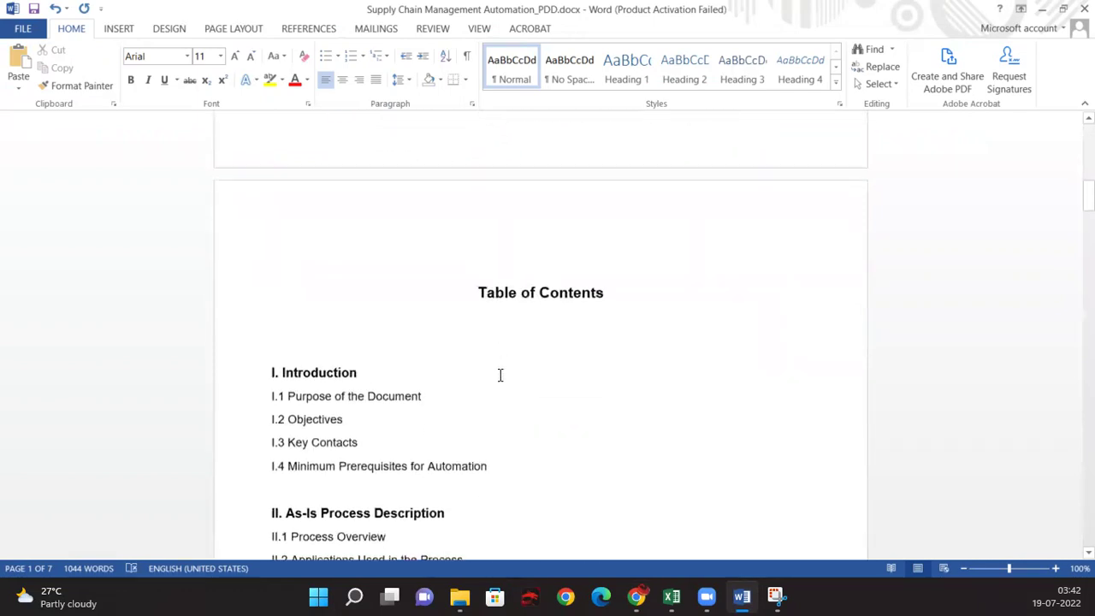
left_click(503, 282)
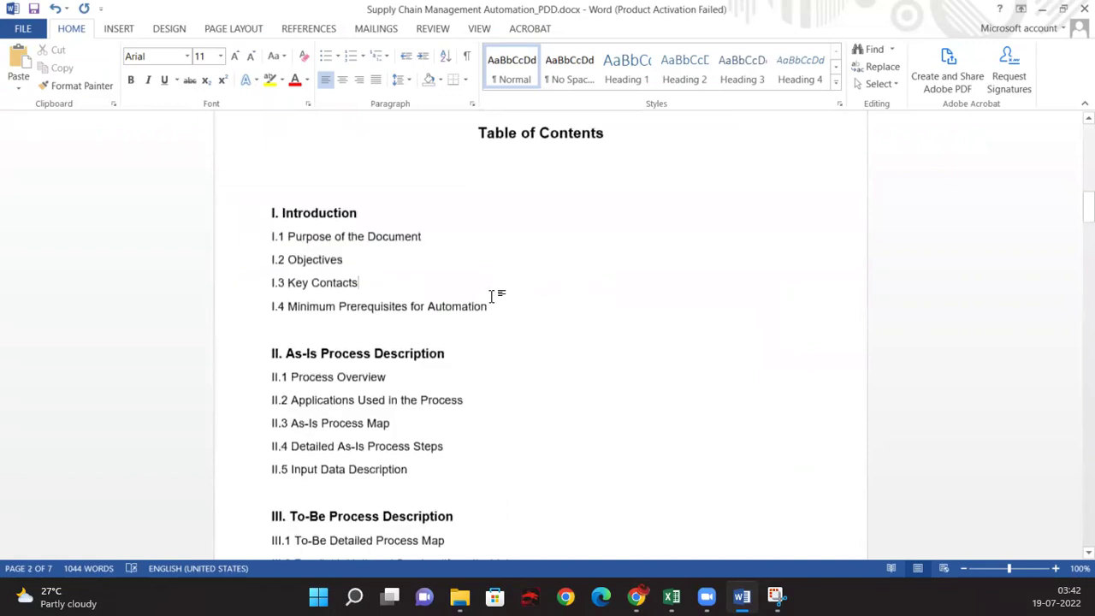
scroll(492, 289, "down", 6)
scroll(492, 289, "down", 10)
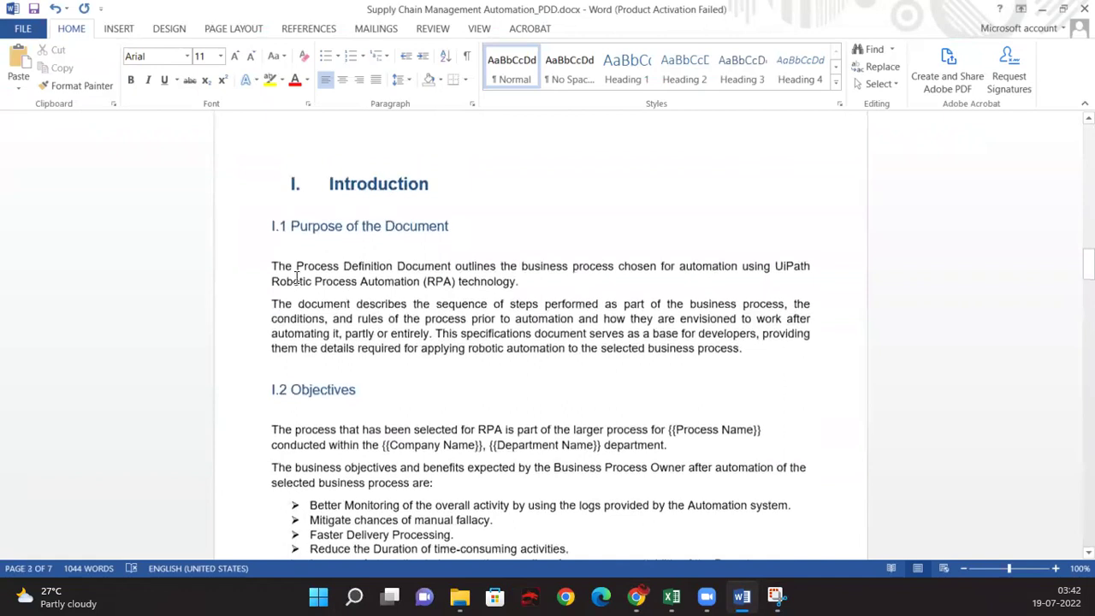
left_click(282, 266)
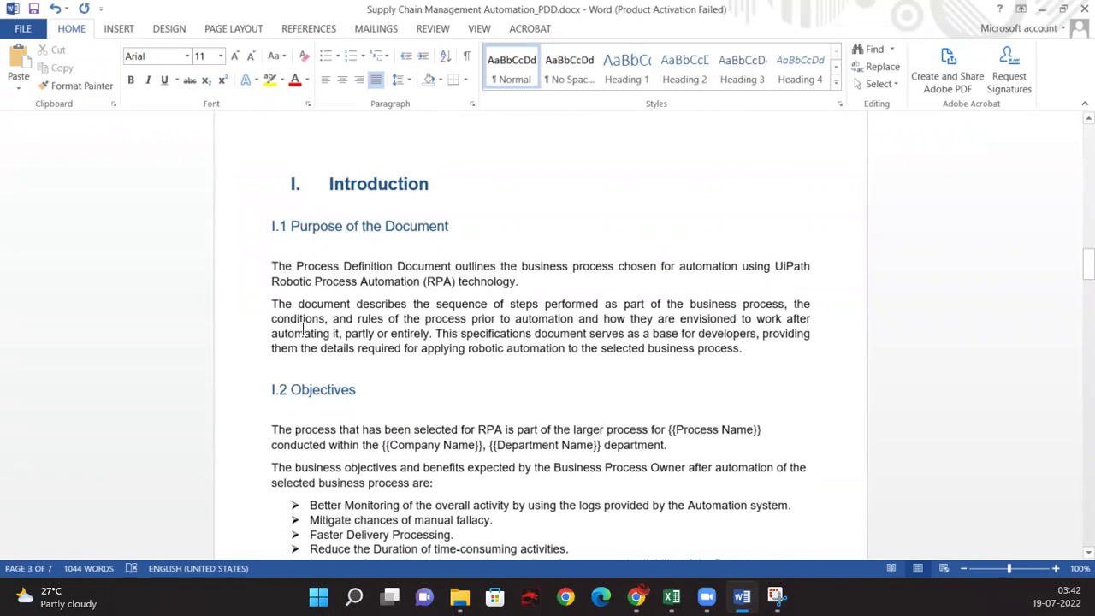
left_click_drag(712, 351, 271, 248)
left_click(477, 343)
scroll(477, 351, "down", 1)
scroll(478, 356, "down", 2)
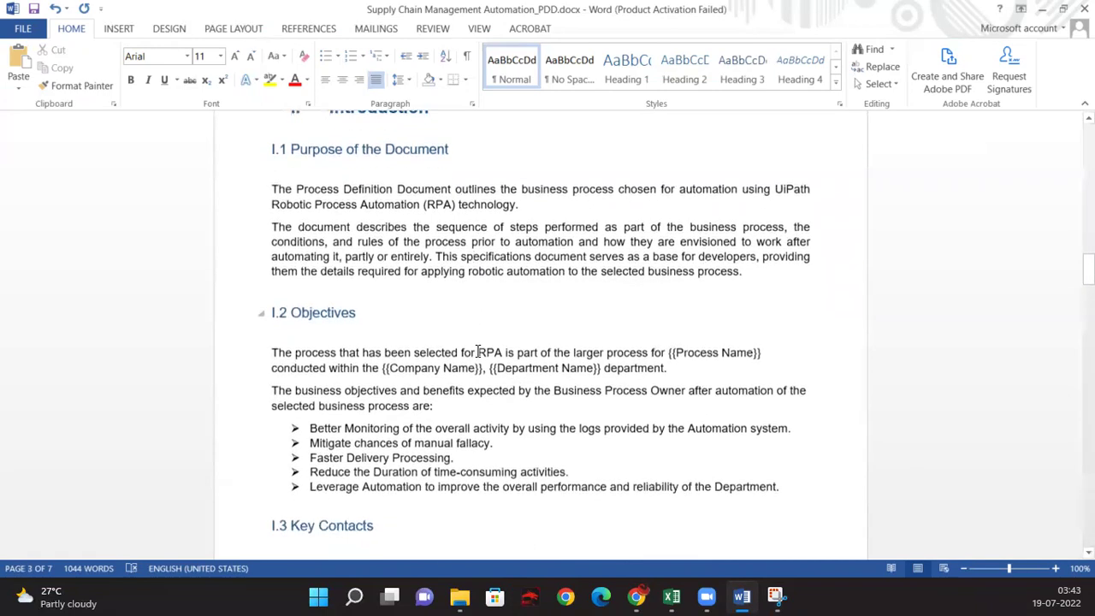
Replace the {{Process Name}} placeholder in the Objectives paragraph with "Supply Chain Management"
left_click_drag(762, 315, 671, 315)
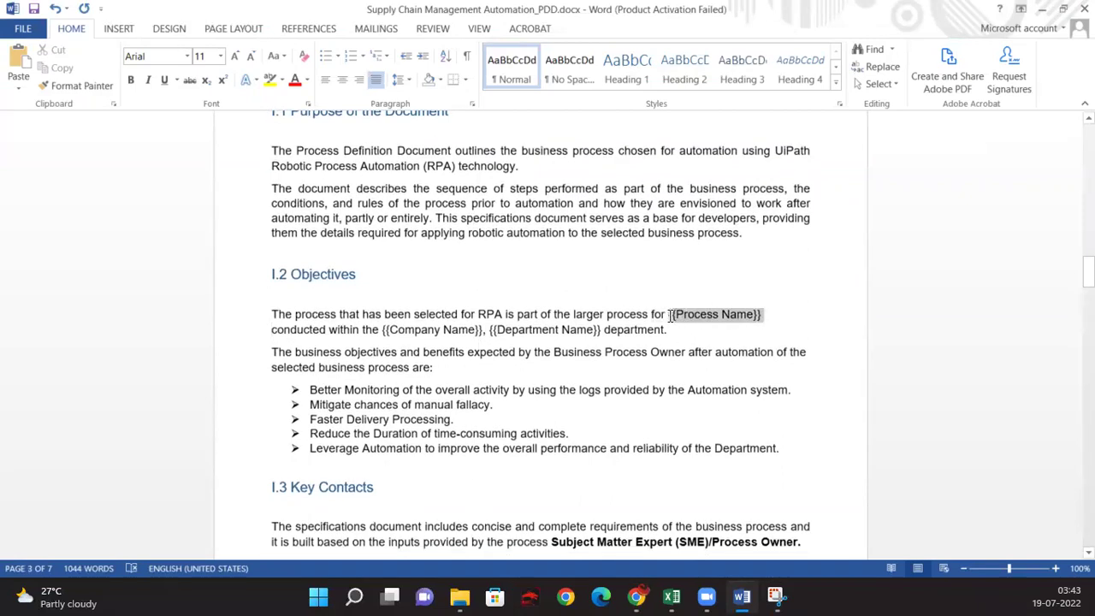
left_click(765, 317)
left_click_drag(773, 316, 669, 315)
left_click(734, 337)
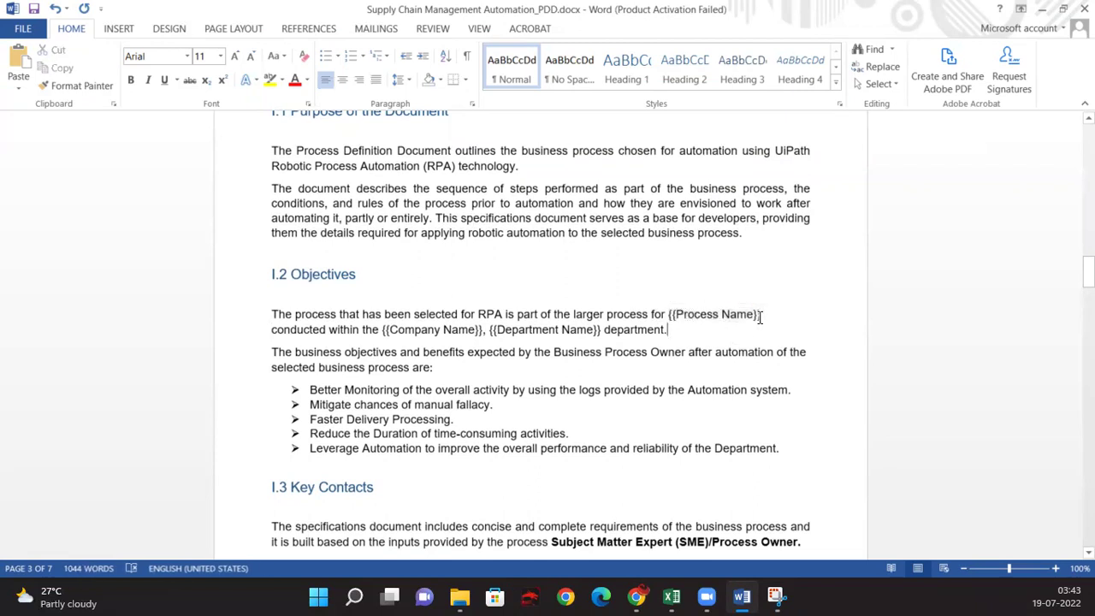
left_click_drag(763, 315, 669, 315)
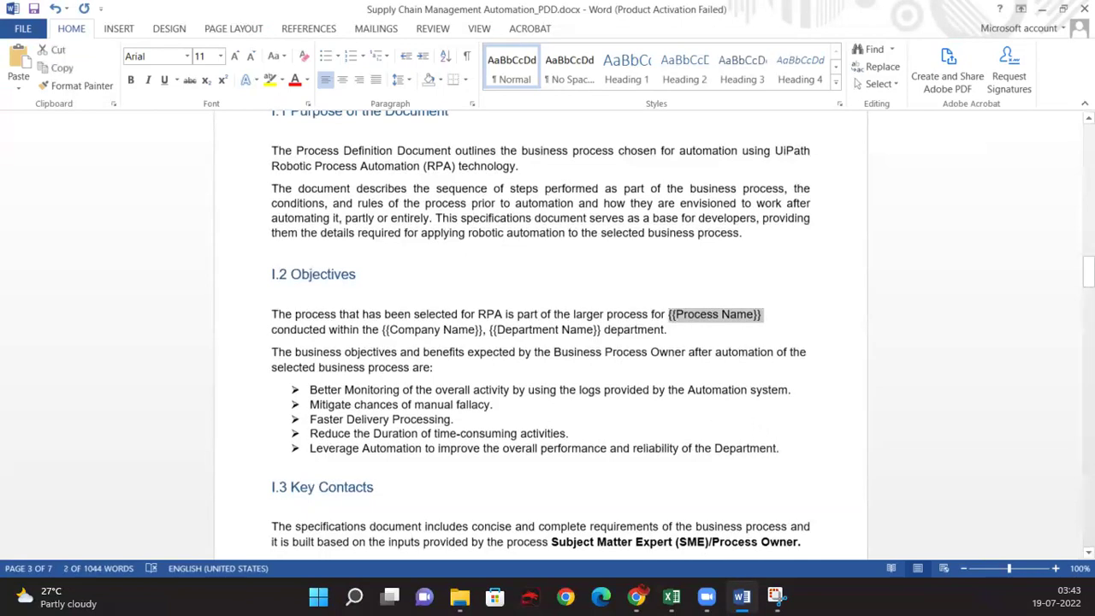
type("Supply Chain Management")
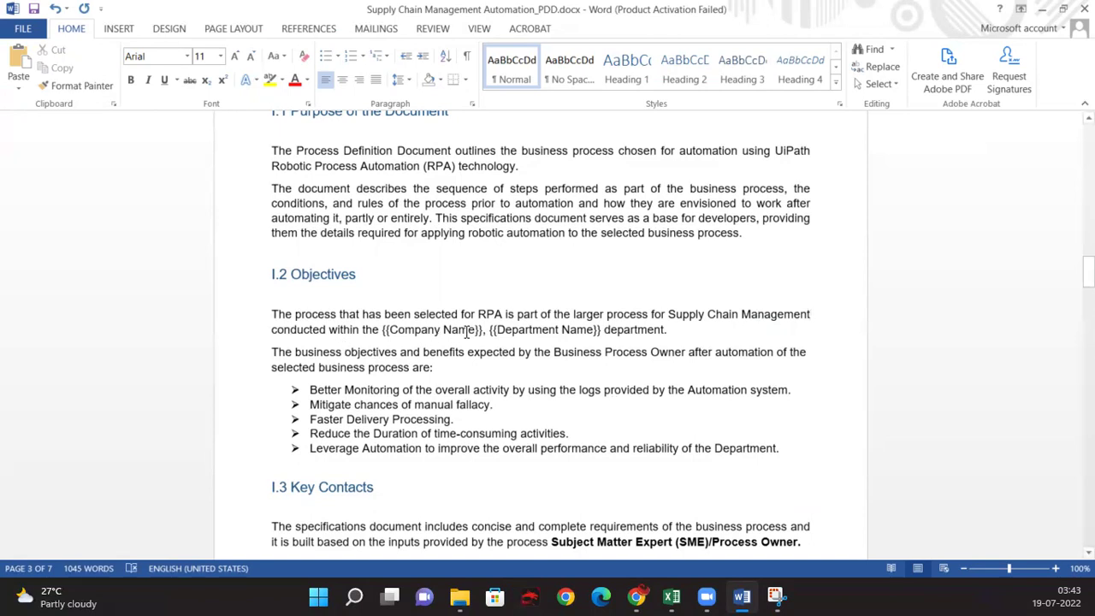
Replace the {{Company Name}} placeholder in the Objectives paragraph with "PRAGMATIC PROCUREMENT SOLUTIONS", checking the company name on the challenge page in Chrome
left_click_drag(484, 330, 382, 330)
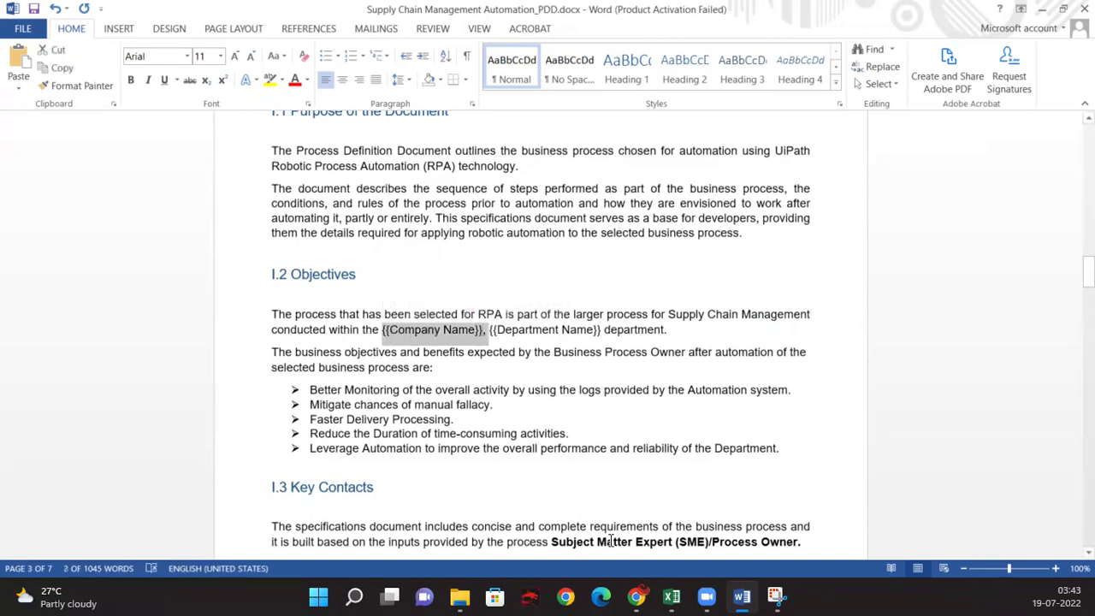
left_click(635, 597)
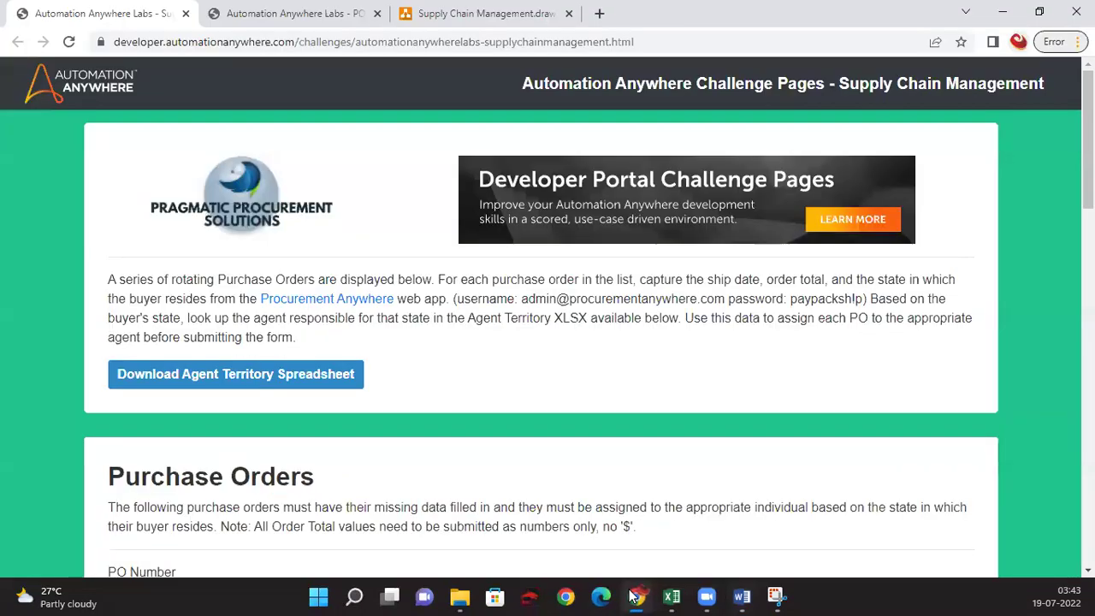
left_click(742, 597)
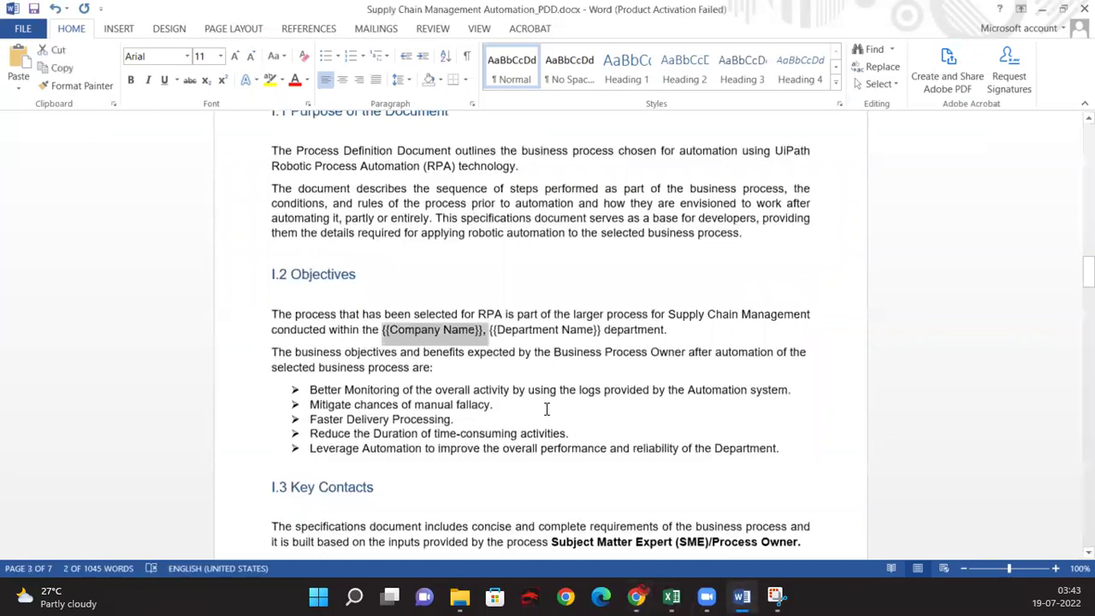
type("PRAGMATIC")
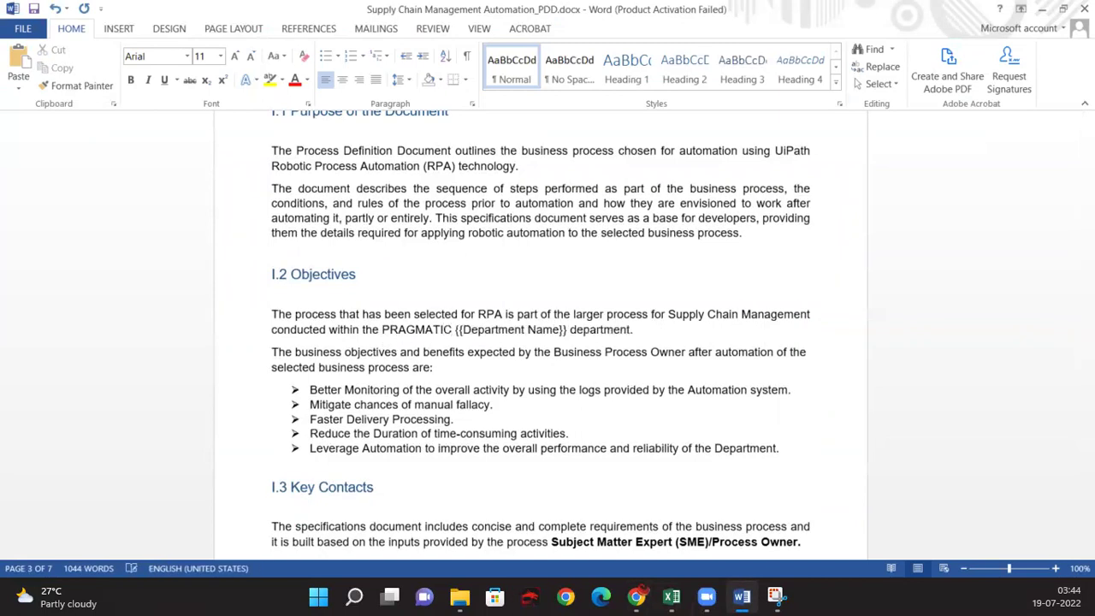
type(" PROCURE")
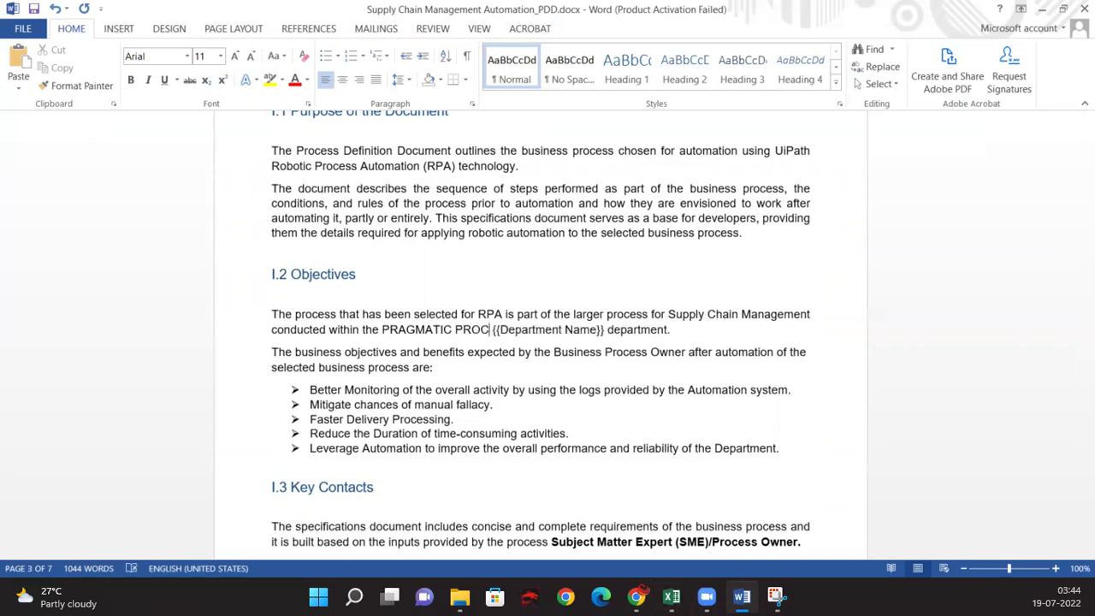
type("MENT SOLU")
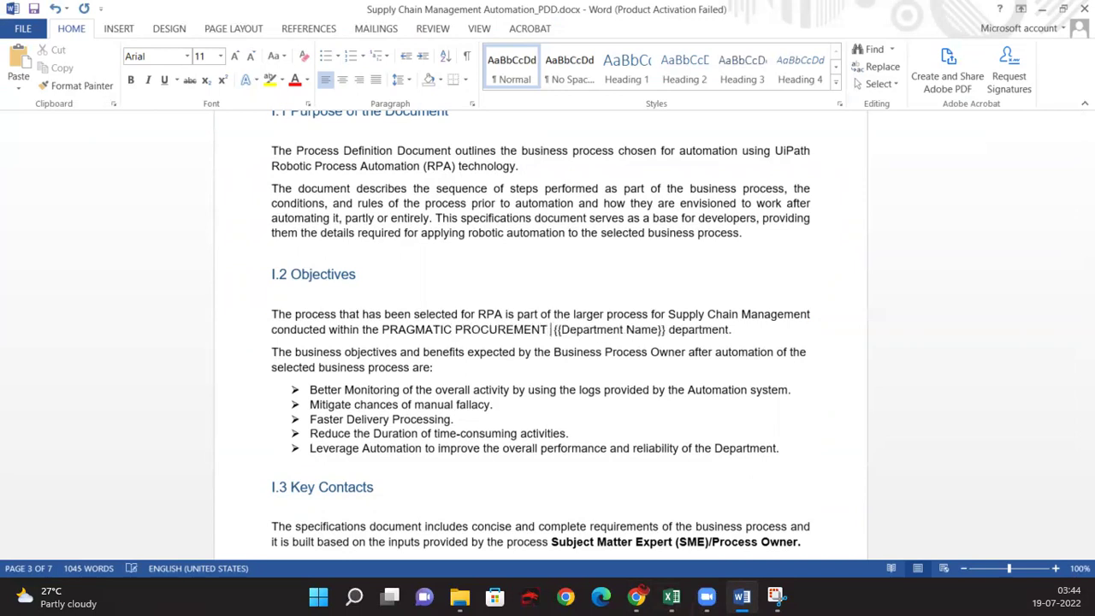
type("TIONS")
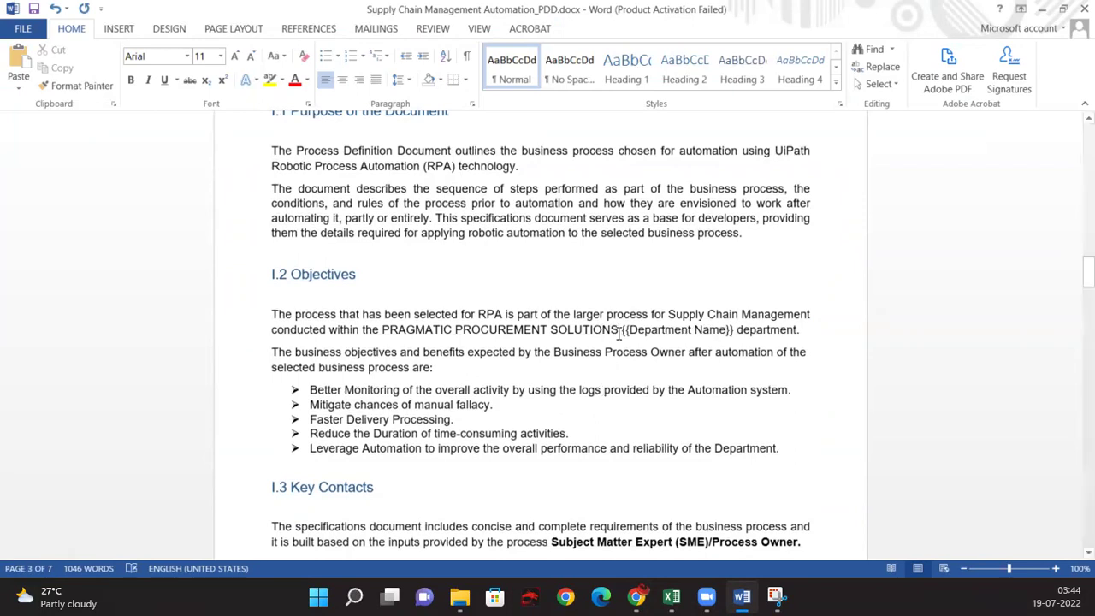
Replace the {{Department Name}} placeholder in the Objectives paragraph with "Purchase"
left_click(736, 331, "shift")
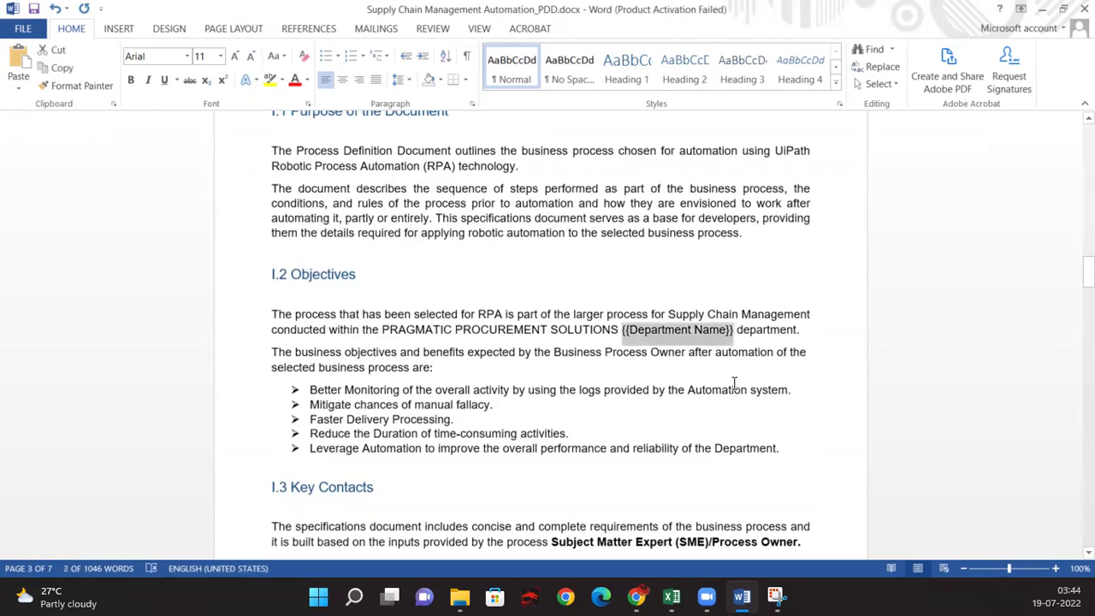
type("Purcha")
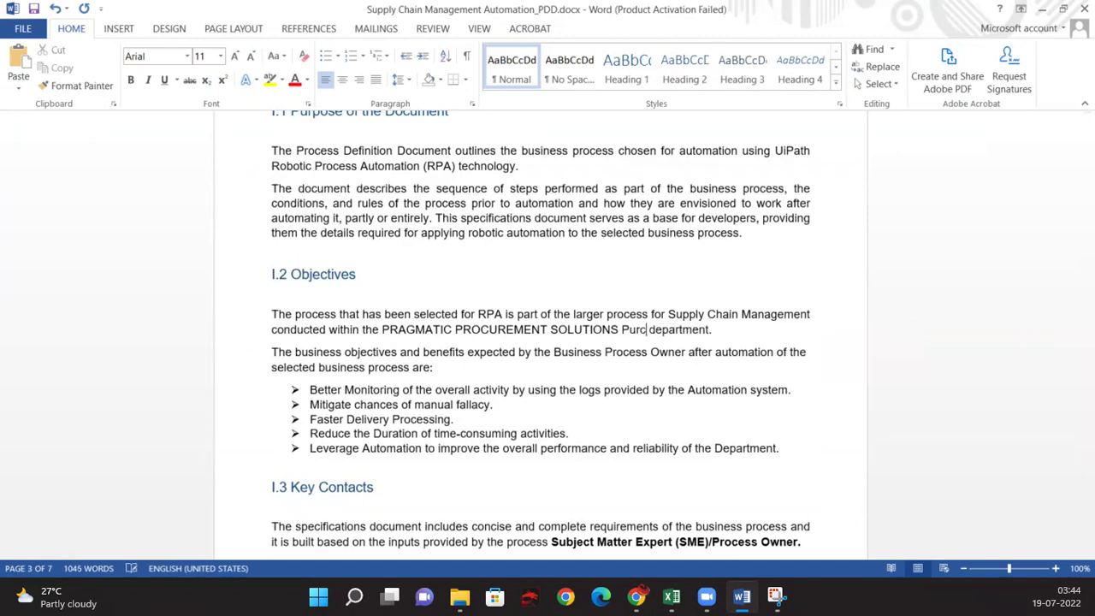
type("se")
key("Down")
key("Down")
Accept the grammar suggestion "and impact" for the flagged word in the Key Contacts paragraph
left_click_drag(782, 448, 310, 389)
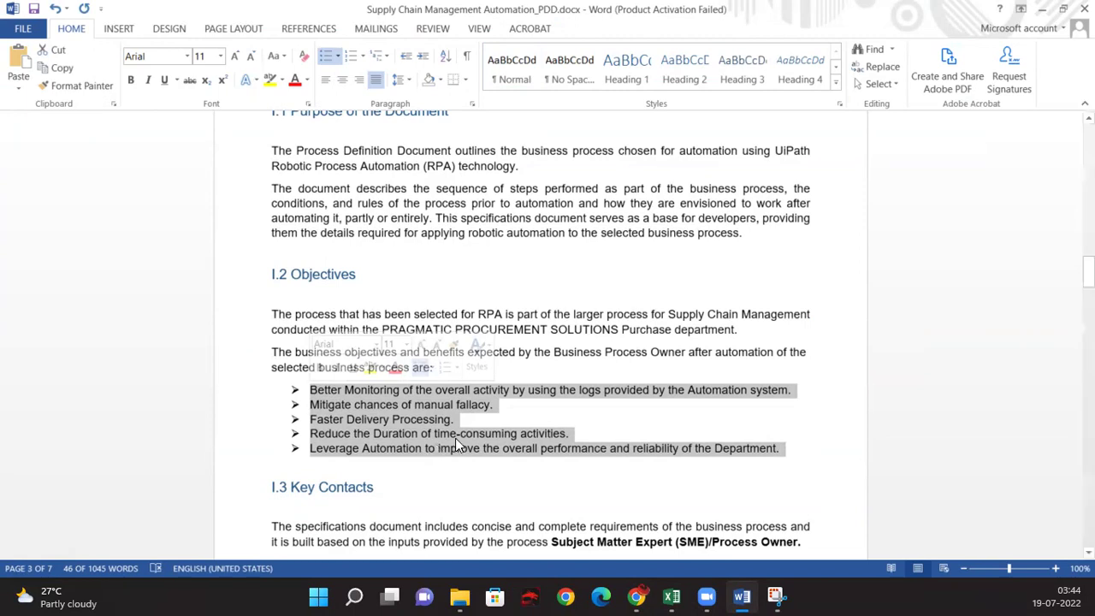
scroll(453, 436, "down", 2)
scroll(454, 436, "down", 4)
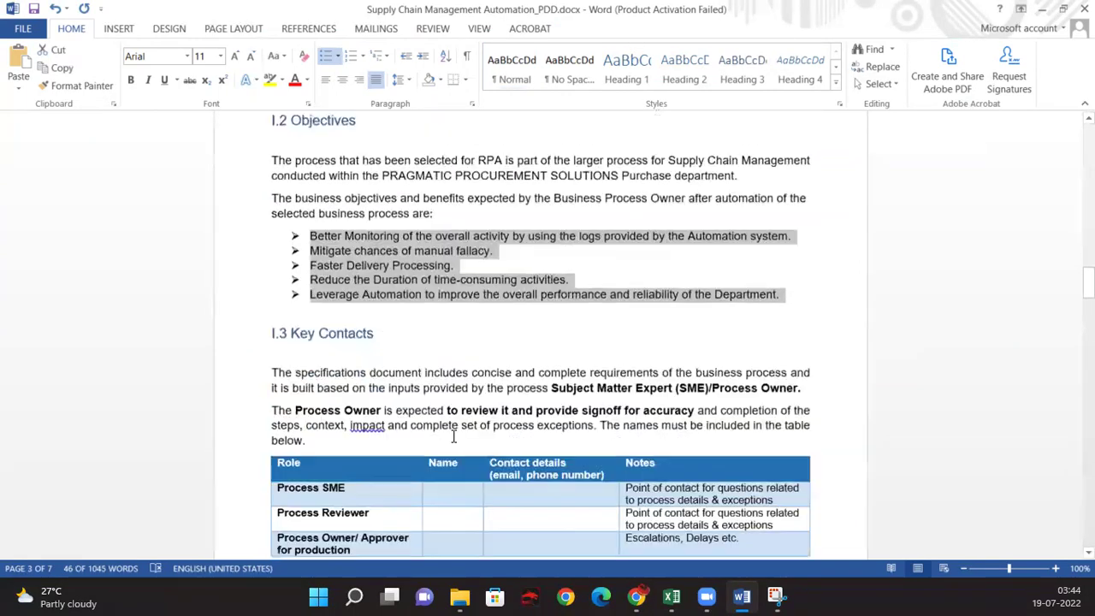
left_click(484, 414)
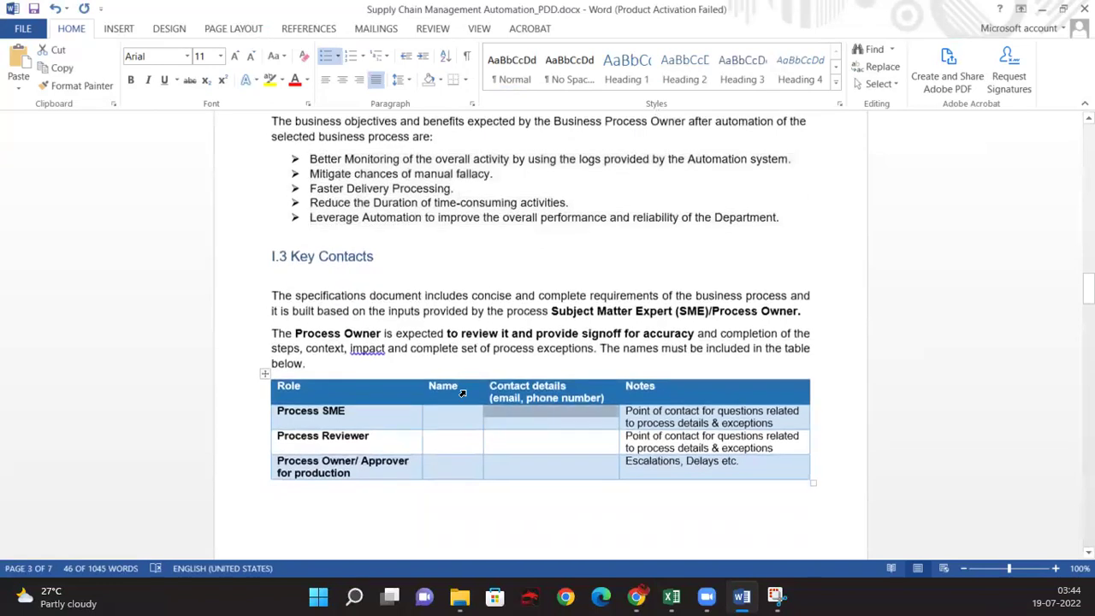
left_click(373, 347)
right_click(372, 347)
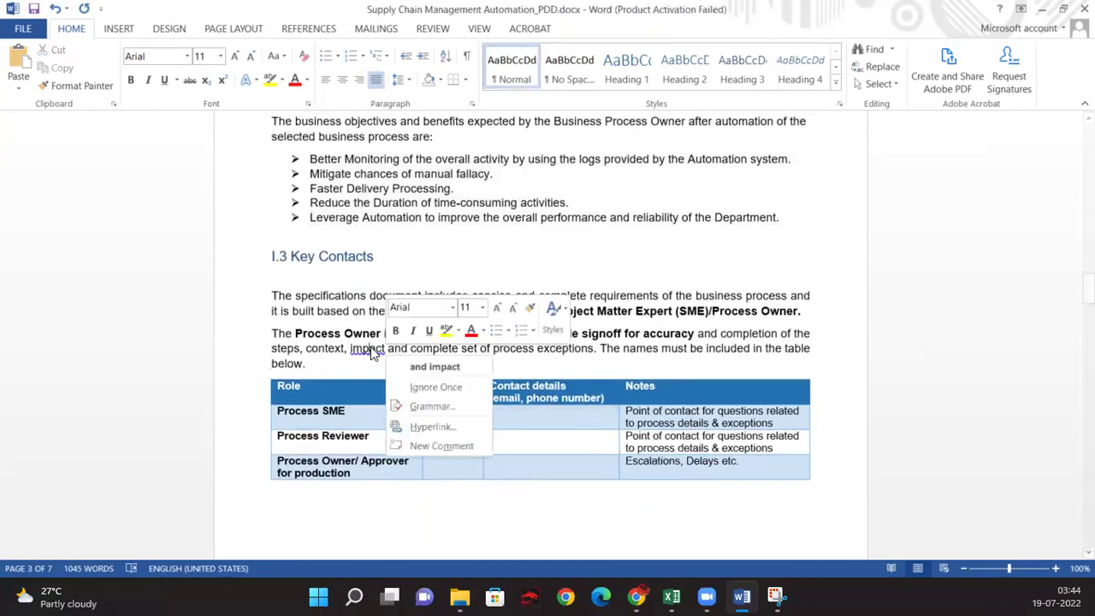
left_click(437, 364)
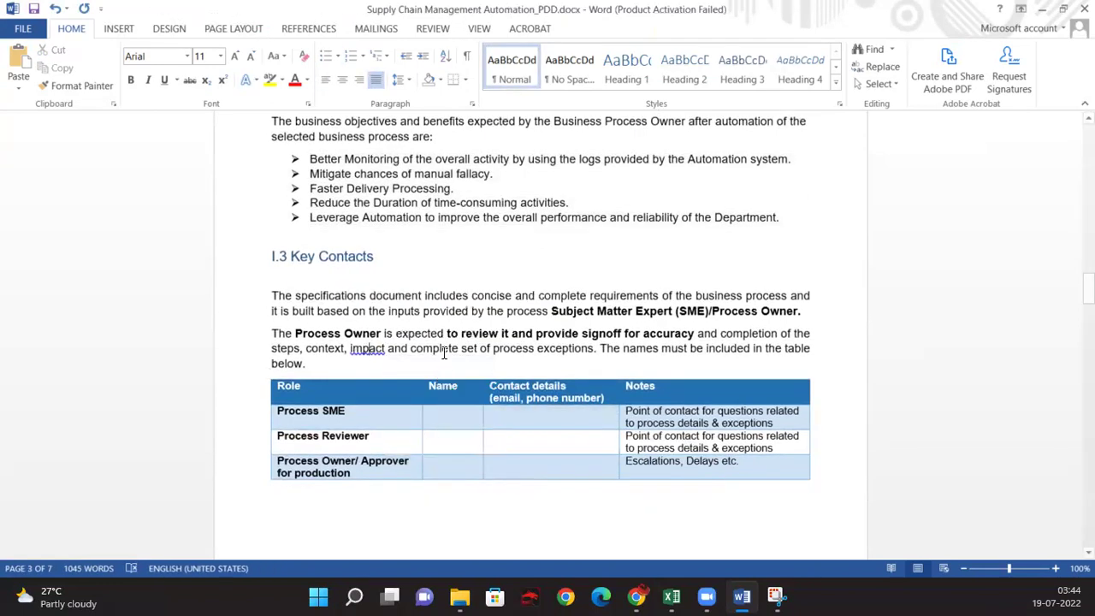
Review the Process SME, Process Reviewer and Process Owner/Approver roles in the Key Contacts table against the department named in Objectives
left_click(366, 417)
left_click_drag(362, 413, 275, 413)
left_click(513, 419)
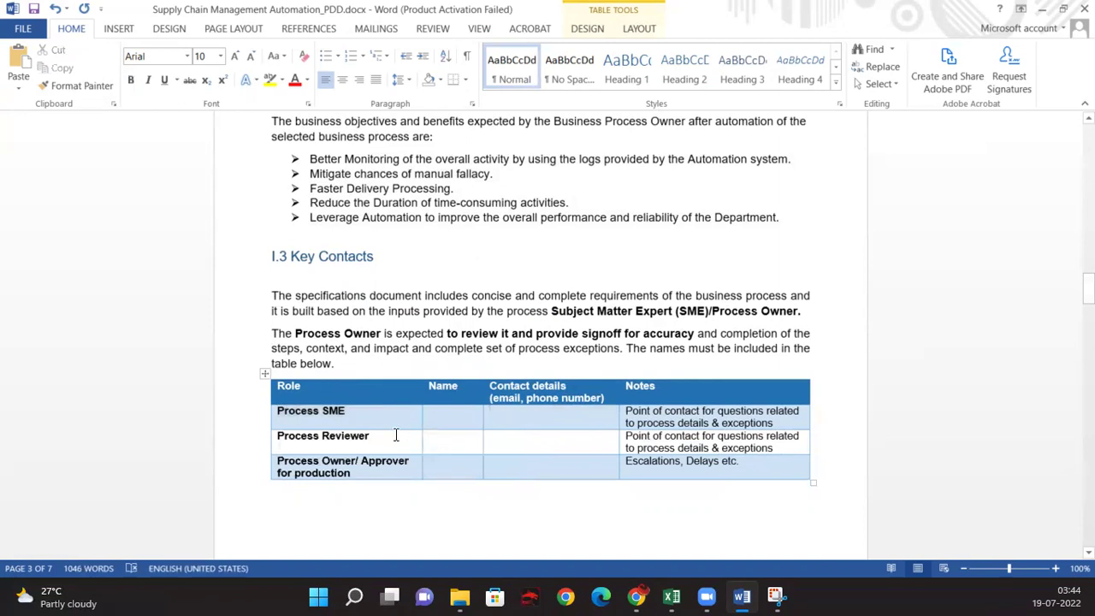
left_click_drag(331, 437, 264, 435)
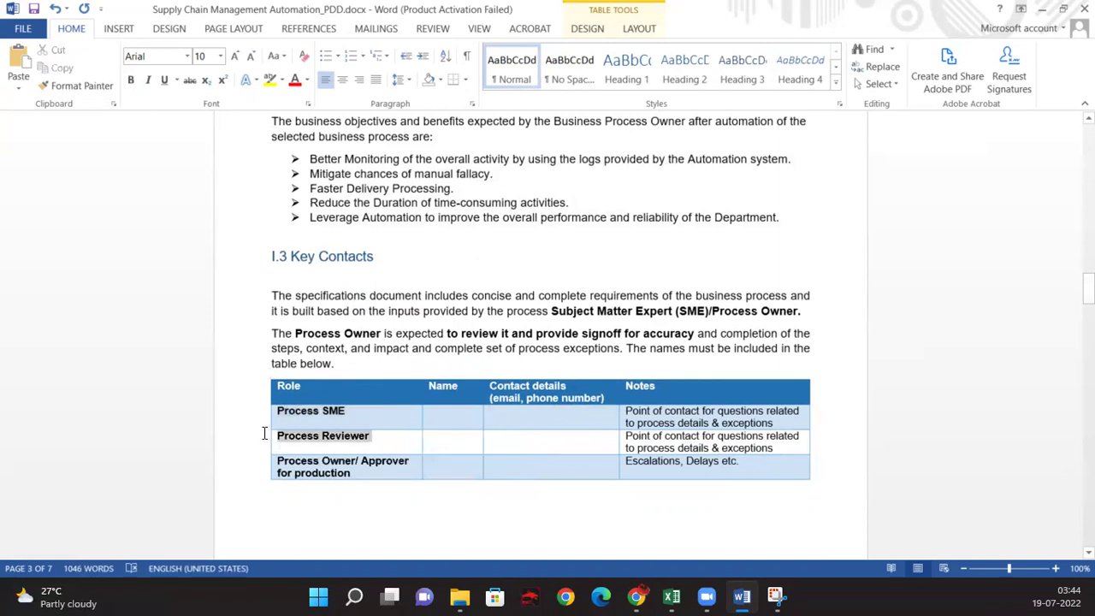
left_click(528, 434)
key("alt+shift")
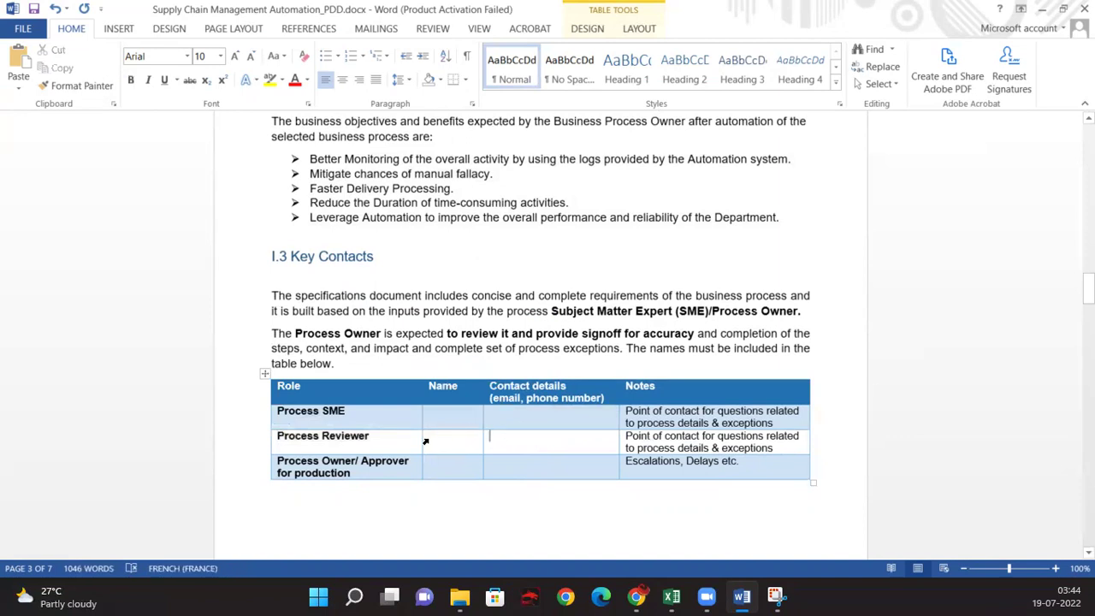
left_click(373, 473)
key("alt+shift")
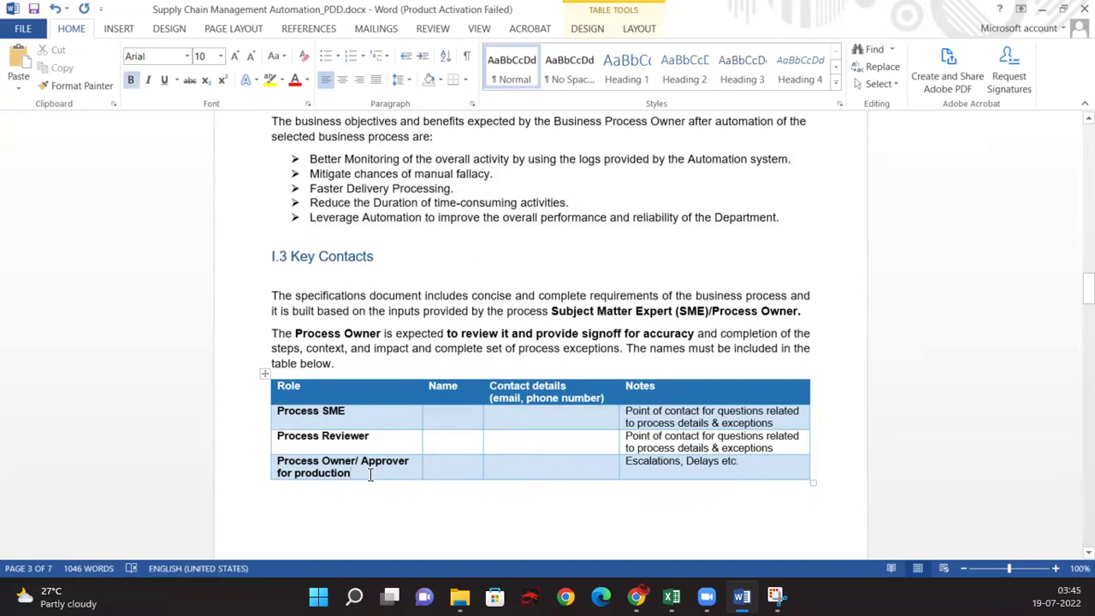
left_click_drag(369, 473, 265, 457)
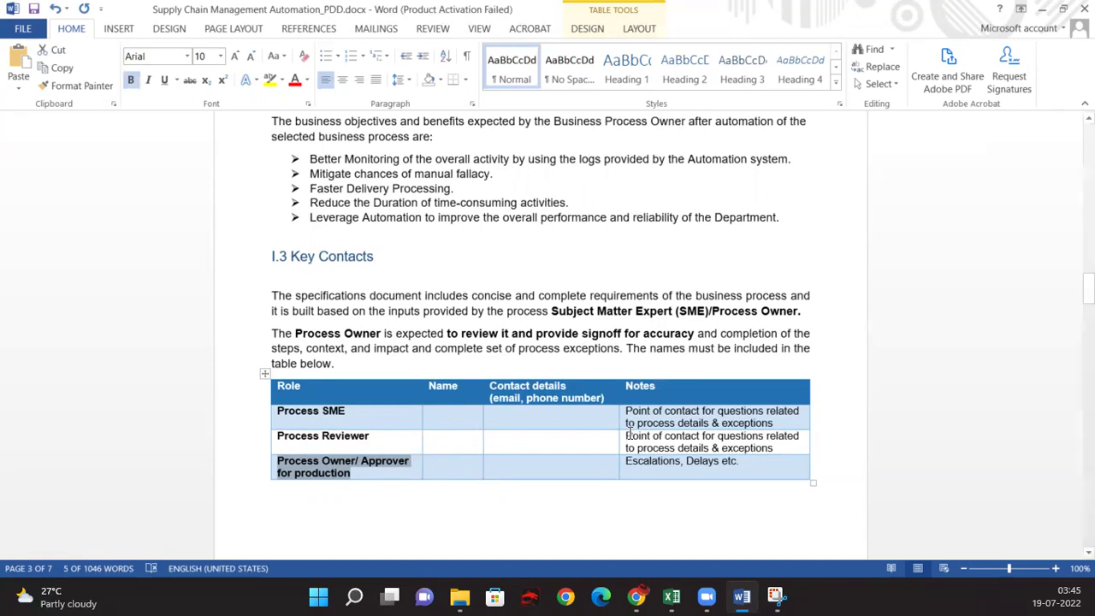
scroll(480, 418, "down", 2)
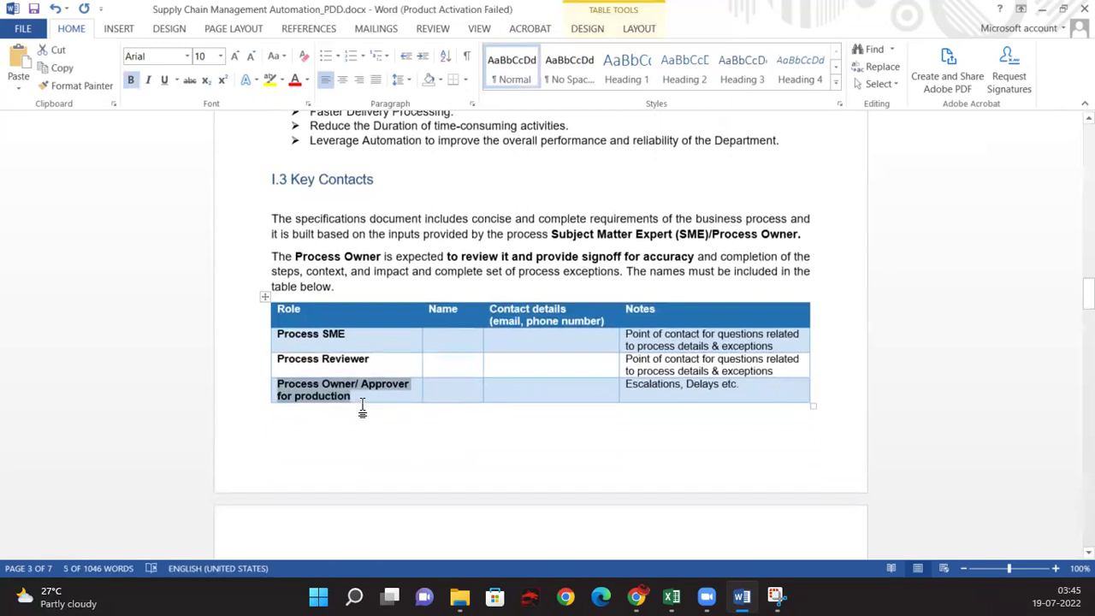
scroll(481, 442, "up", 7)
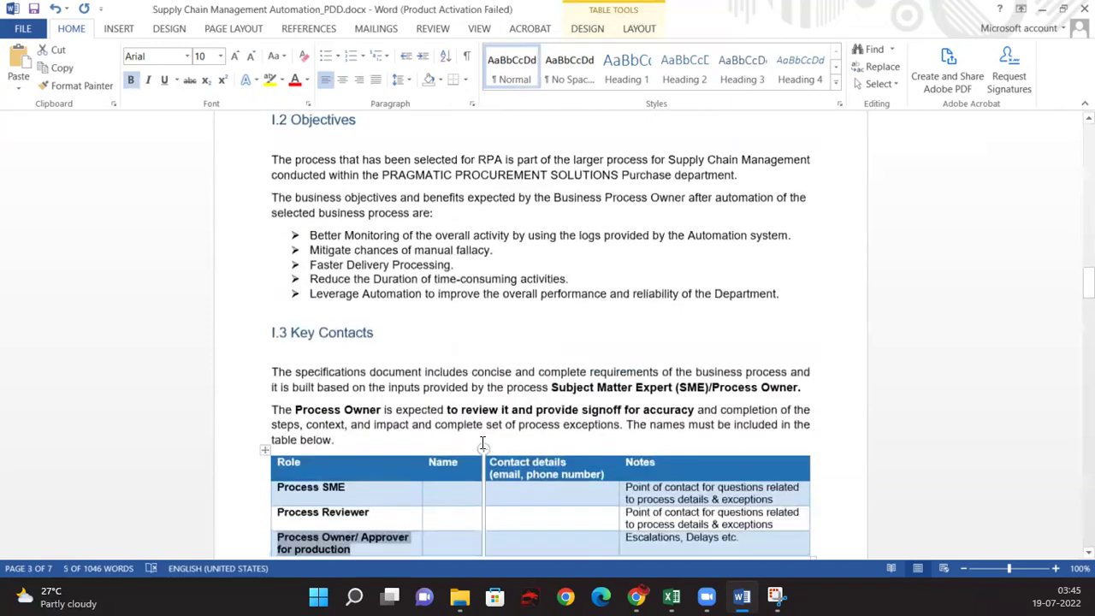
left_click_drag(738, 292, 625, 291)
Review the five items listed under Minimum Prerequisites for Automation
scroll(452, 395, "down", 8)
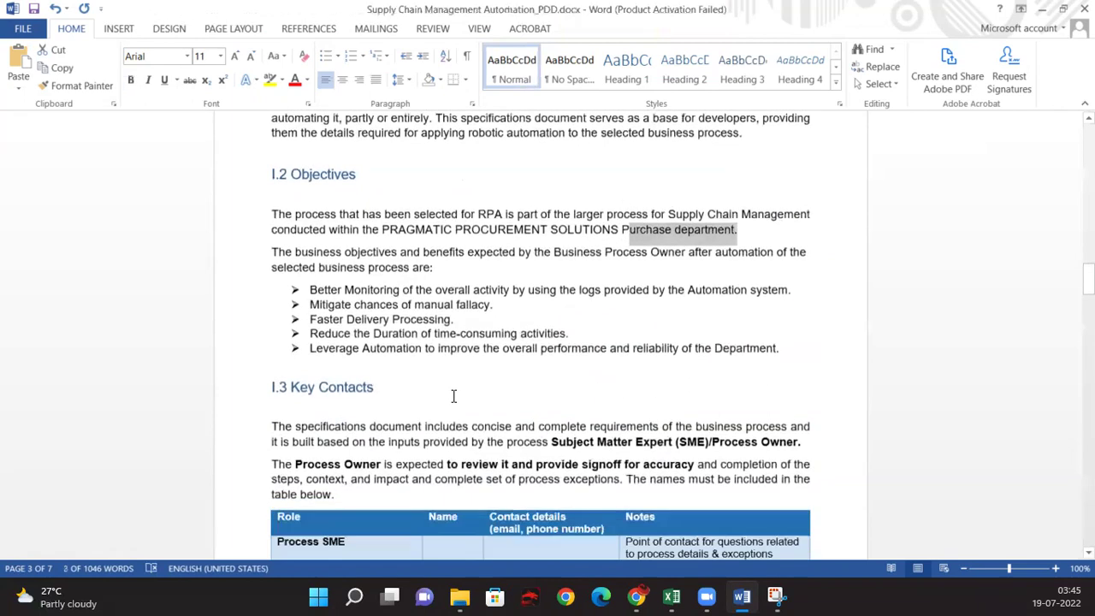
scroll(452, 396, "down", 9)
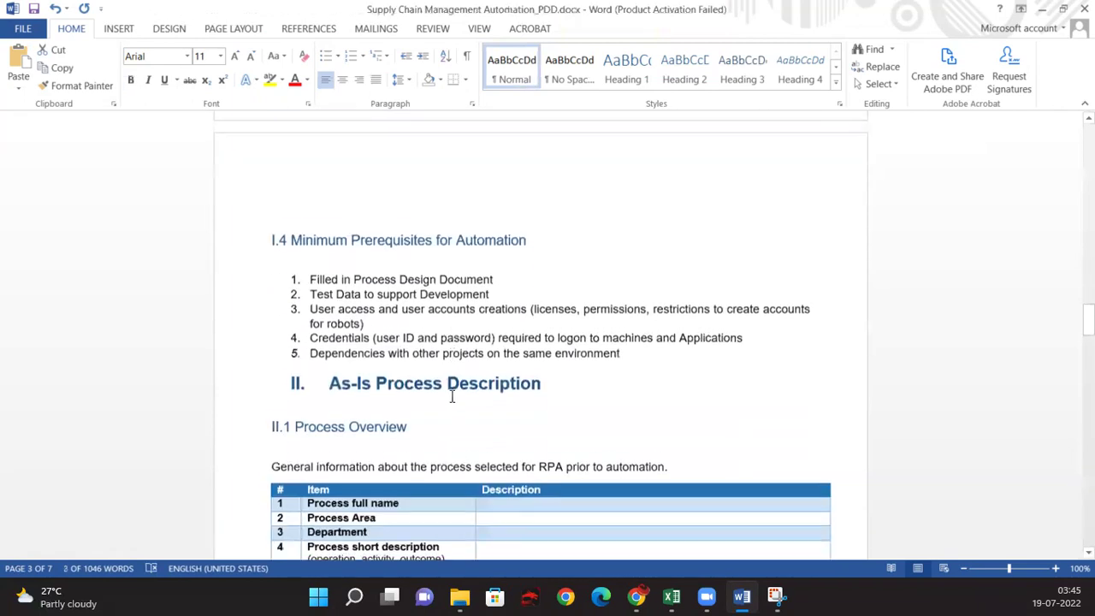
left_click(342, 291)
left_click_drag(291, 228, 508, 229)
left_click(460, 341)
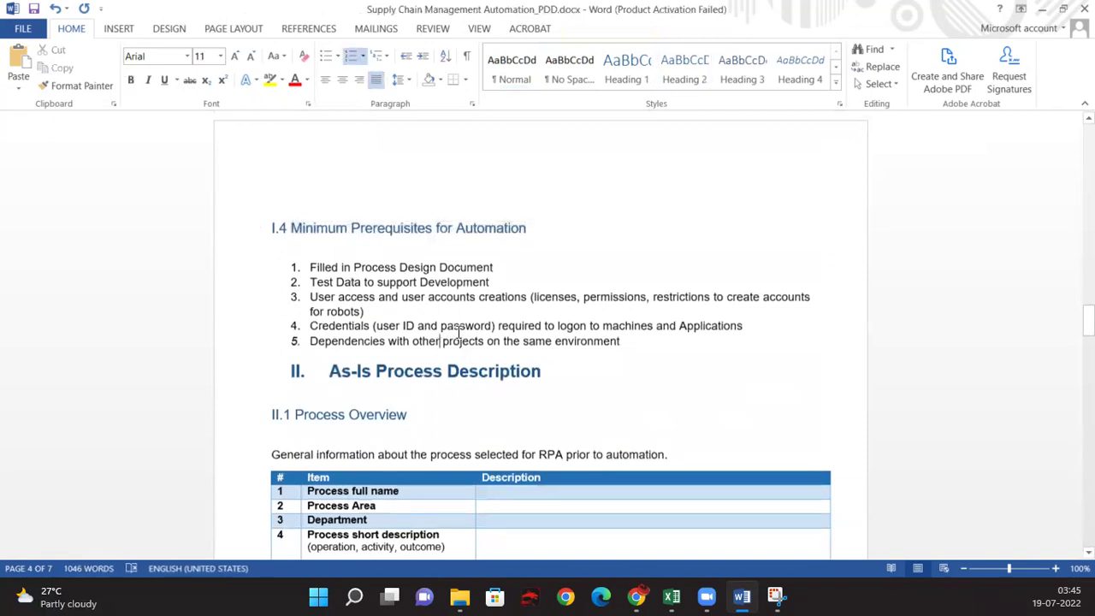
left_click(648, 341)
left_click_drag(647, 341, 309, 267)
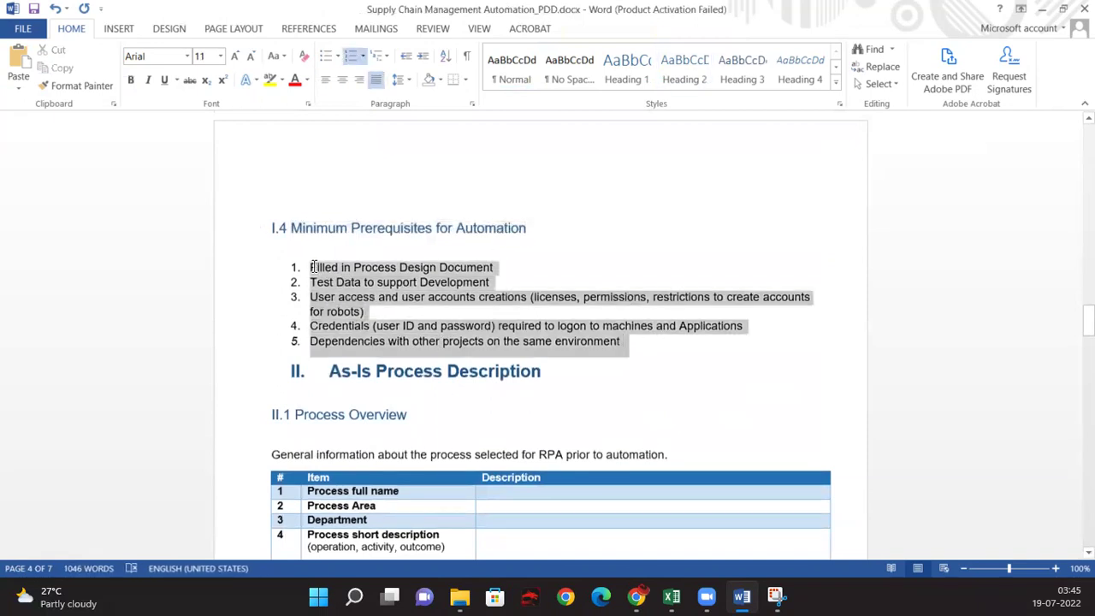
left_click(430, 312)
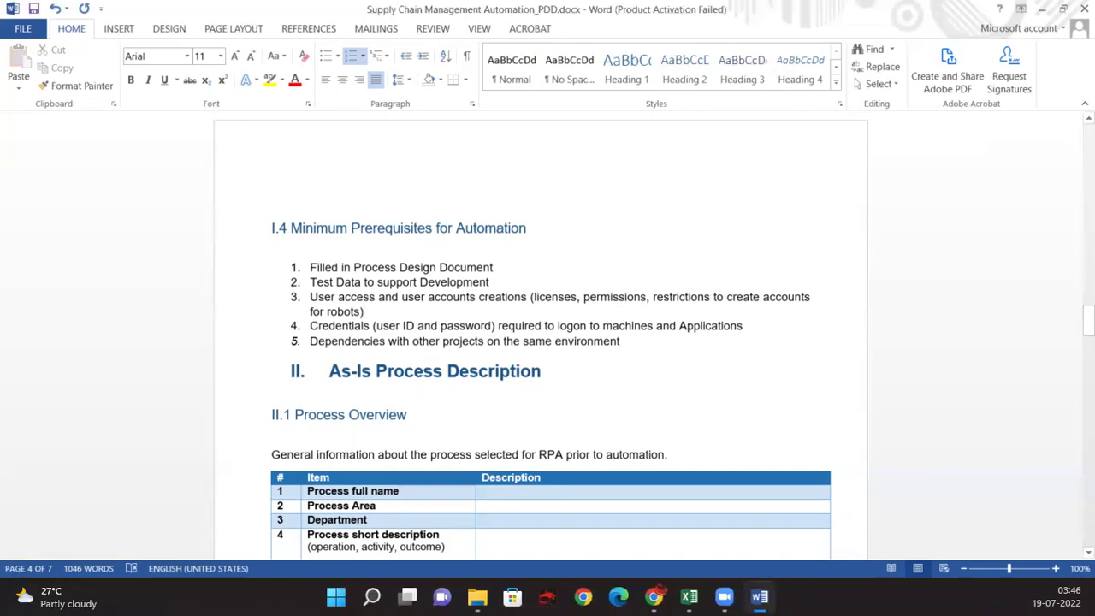
Enter "Supply Chain Management" as the description of Process full name in the Process Overview table
scroll(442, 378, "down", 2)
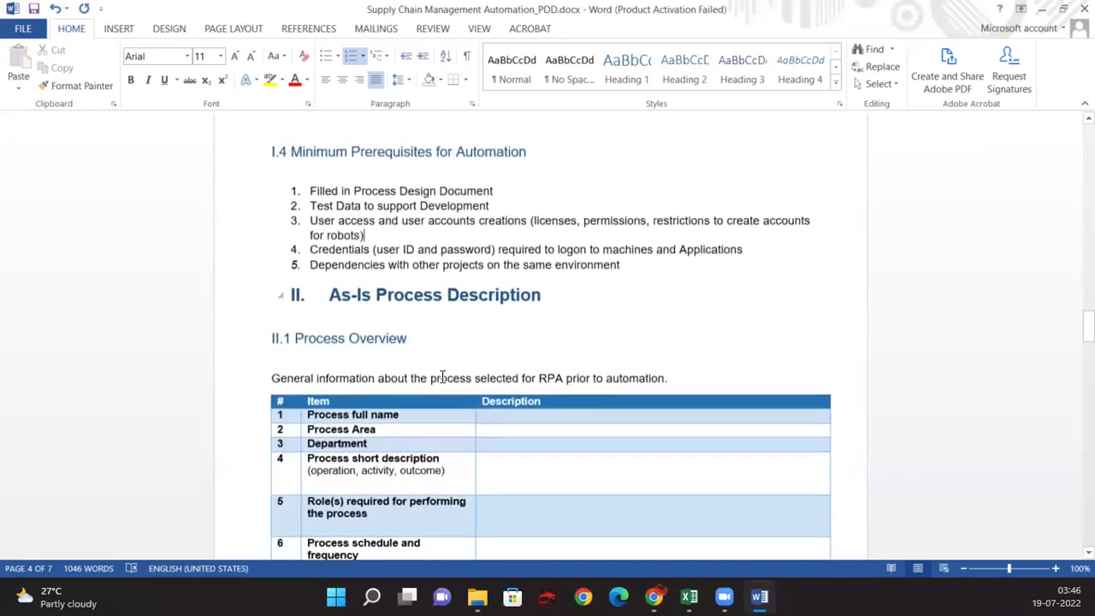
scroll(442, 378, "down", 2)
left_click(313, 301)
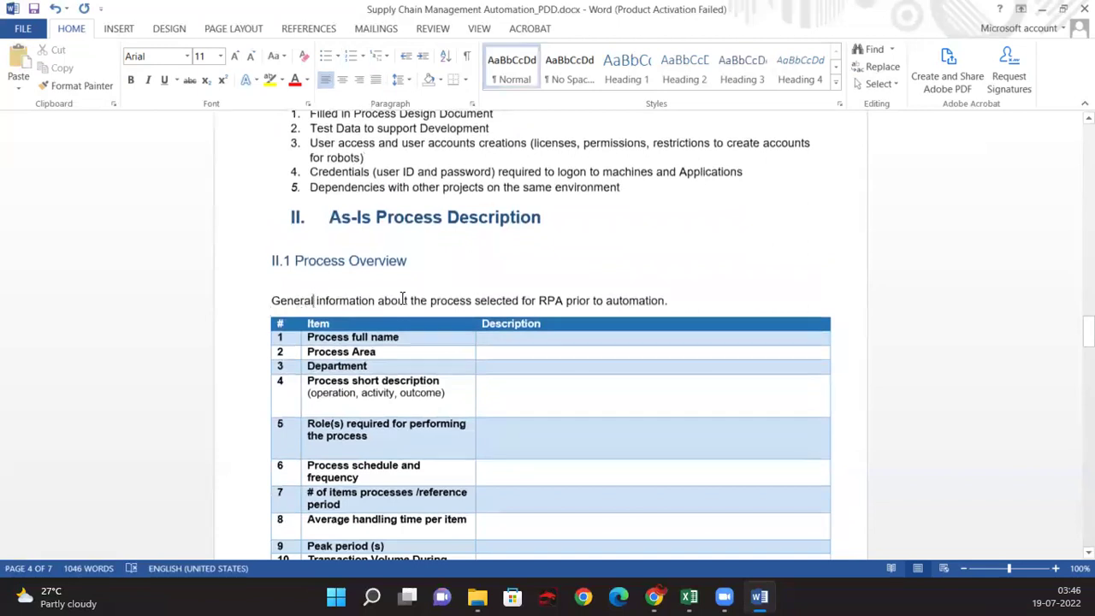
scroll(402, 298, "down", 1)
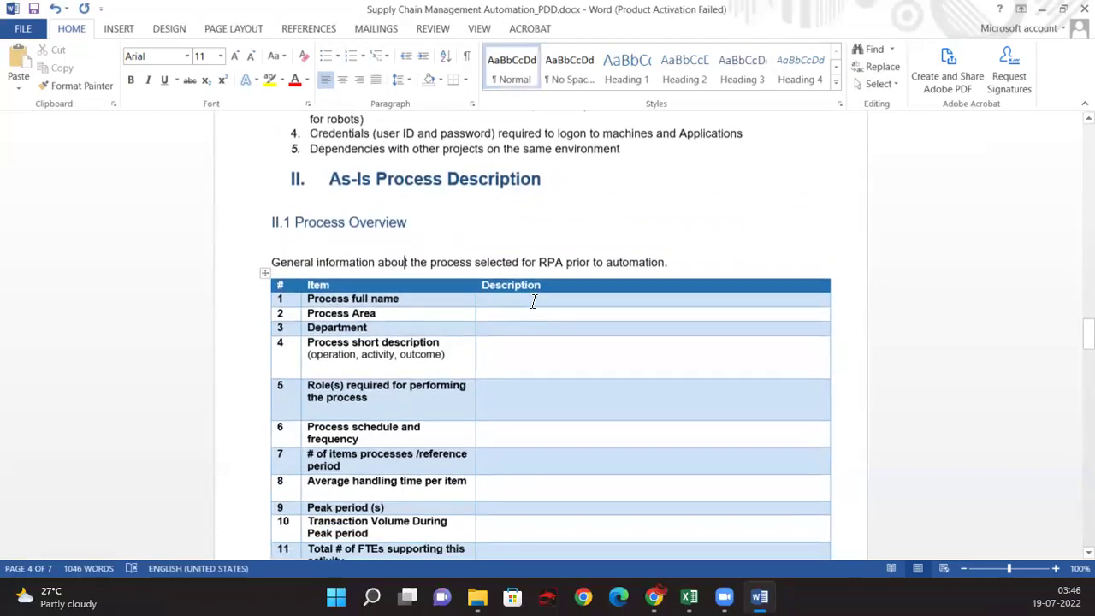
left_click(544, 298)
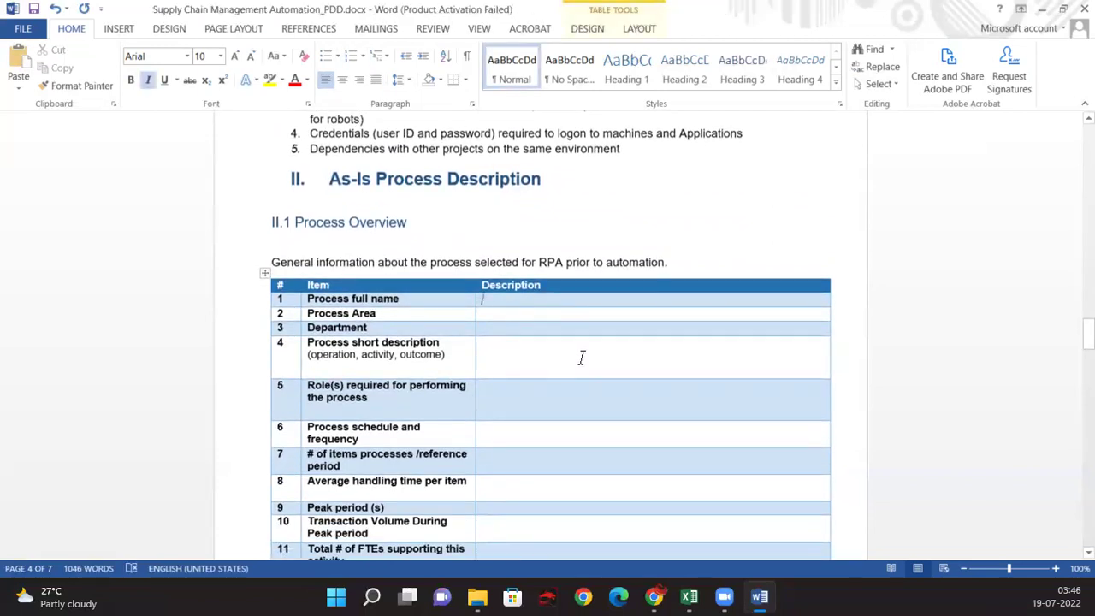
type("Supply")
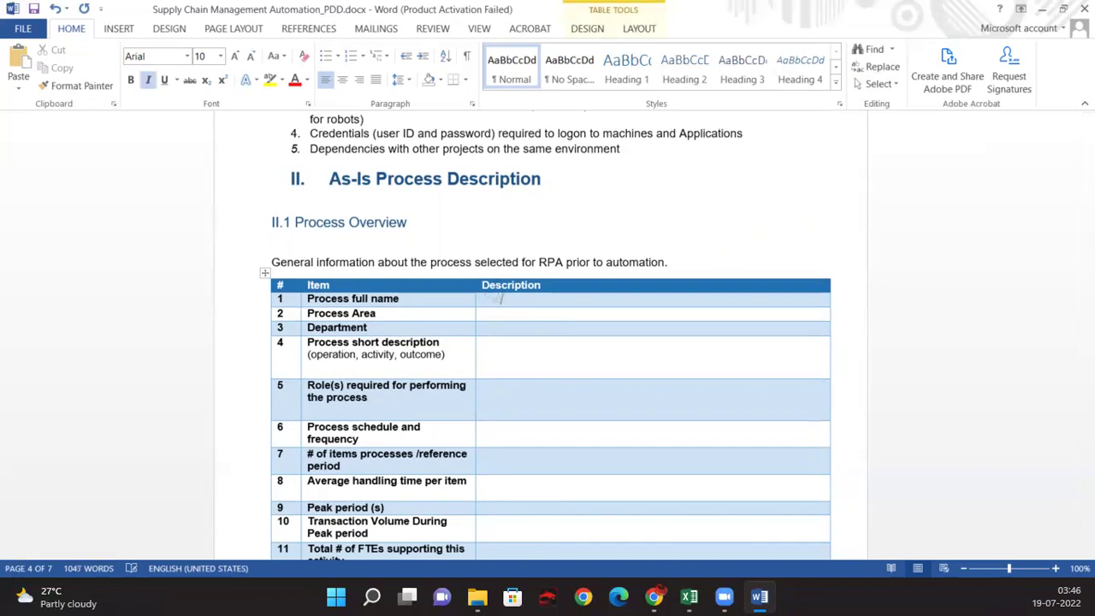
type(" Chain Management")
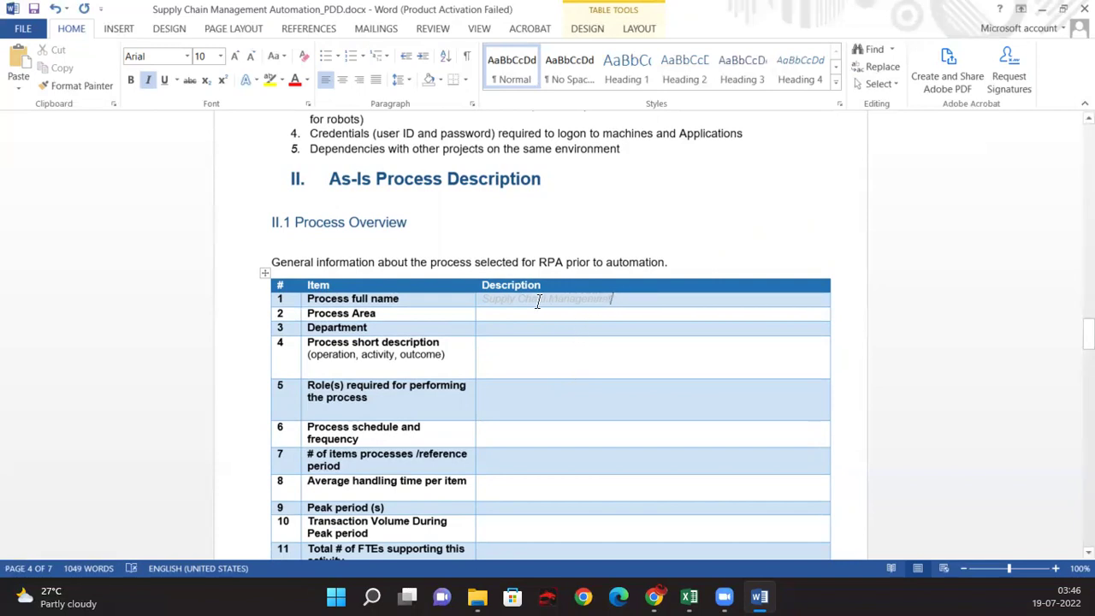
Set the font colour of all fifteen Description cells in the Process Overview table to Automatic
left_click_drag(492, 297, 602, 521)
left_click_drag(602, 521, 591, 400)
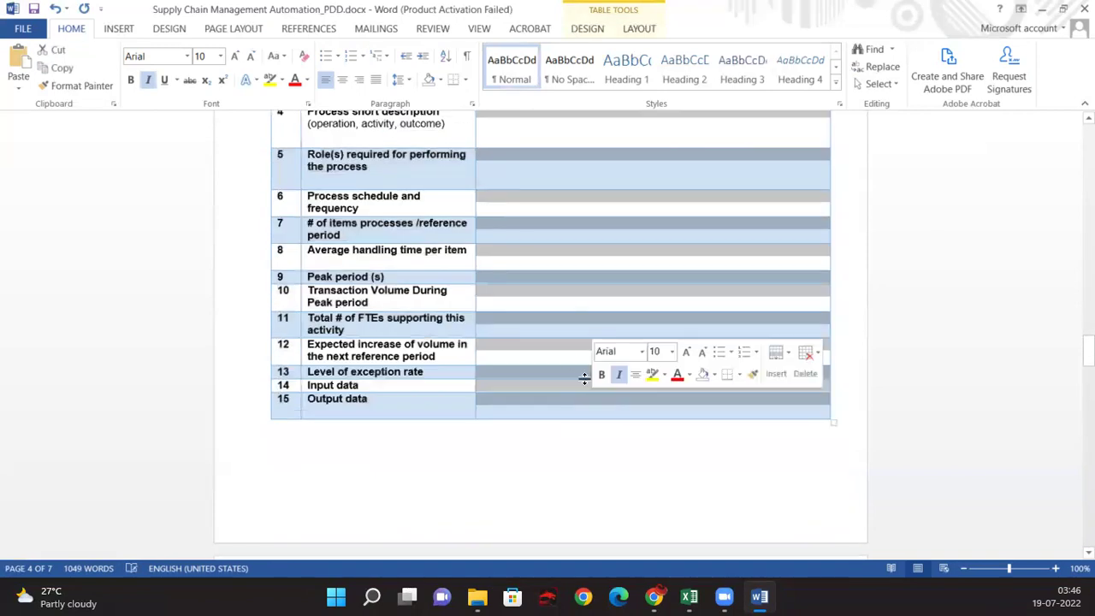
left_click(308, 80)
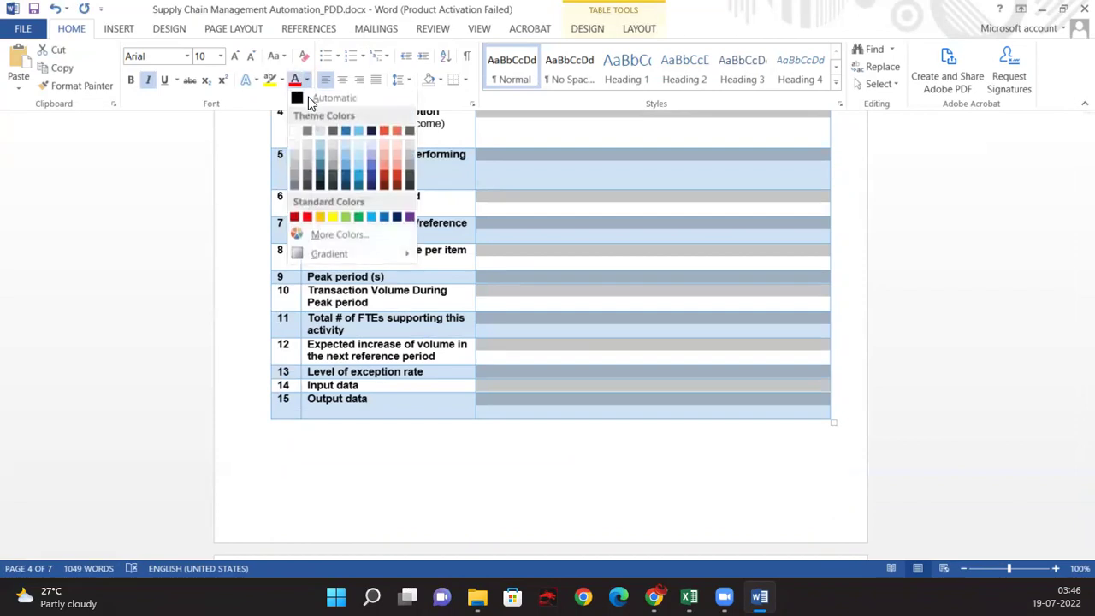
left_click(312, 106)
scroll(539, 311, "up", 5)
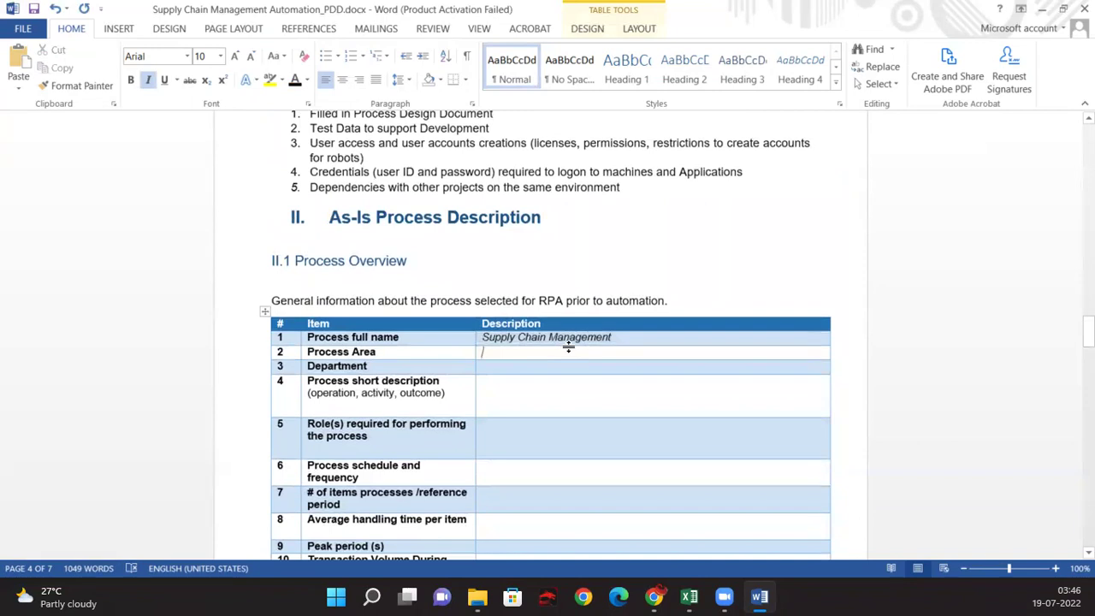
Enter "Procurement" as the Process Area and "Purchase department" as the Department in the Process Overview table
type("Purchase Depa")
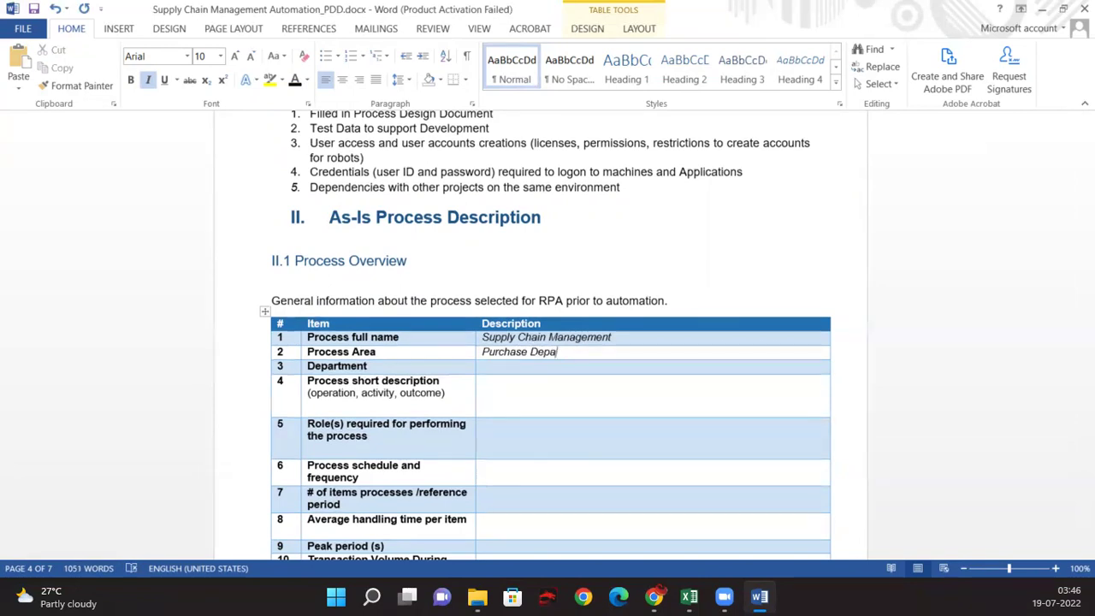
type("rtment")
left_click_drag(590, 354, 488, 357)
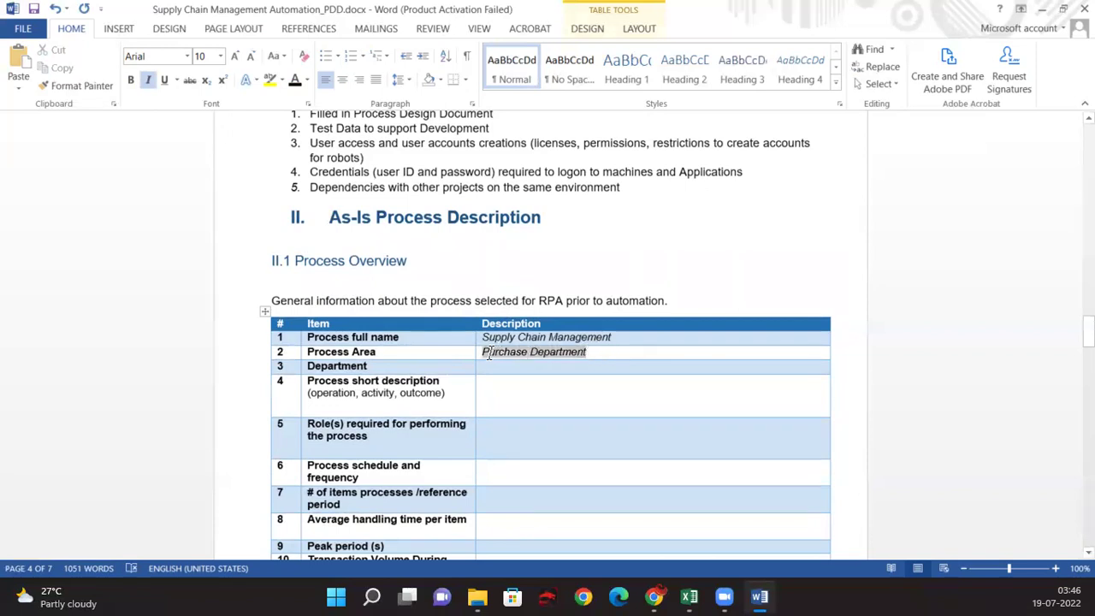
type("P")
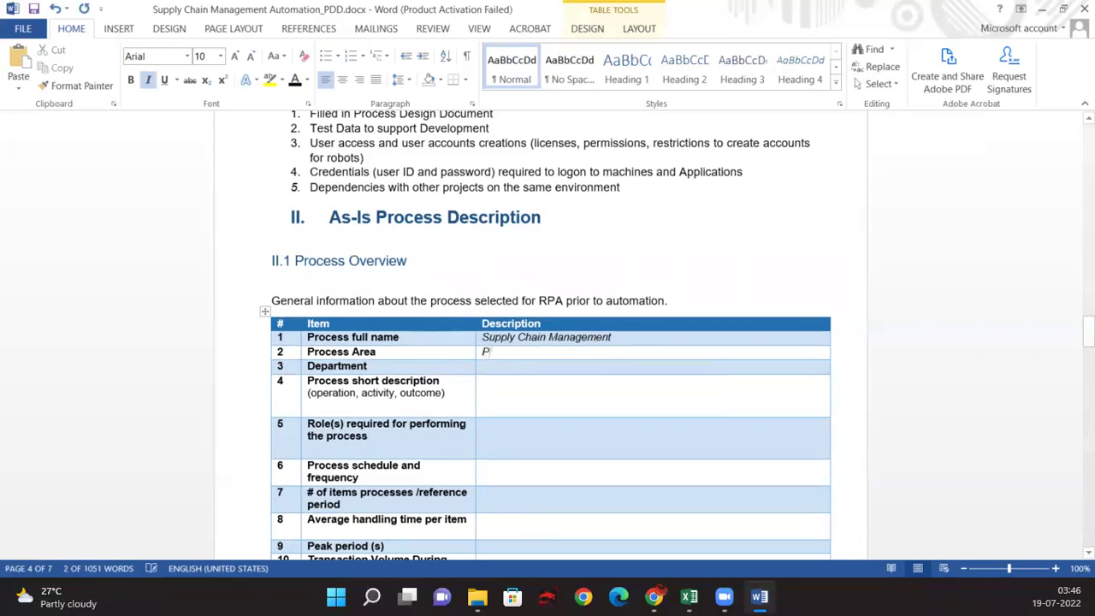
type("rocurement")
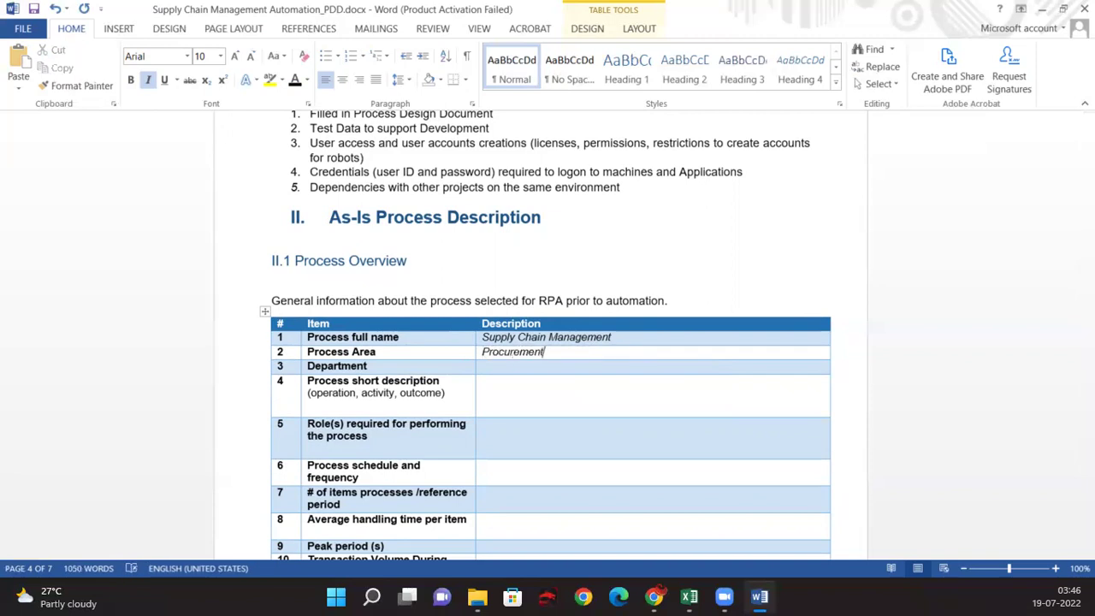
left_click(529, 364)
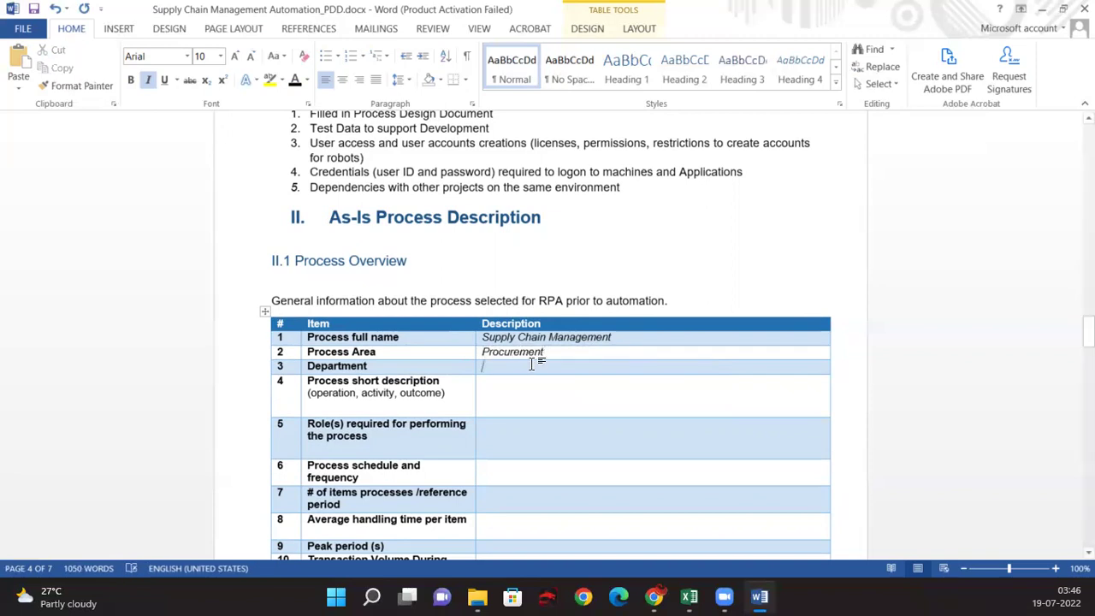
type("Purchase department")
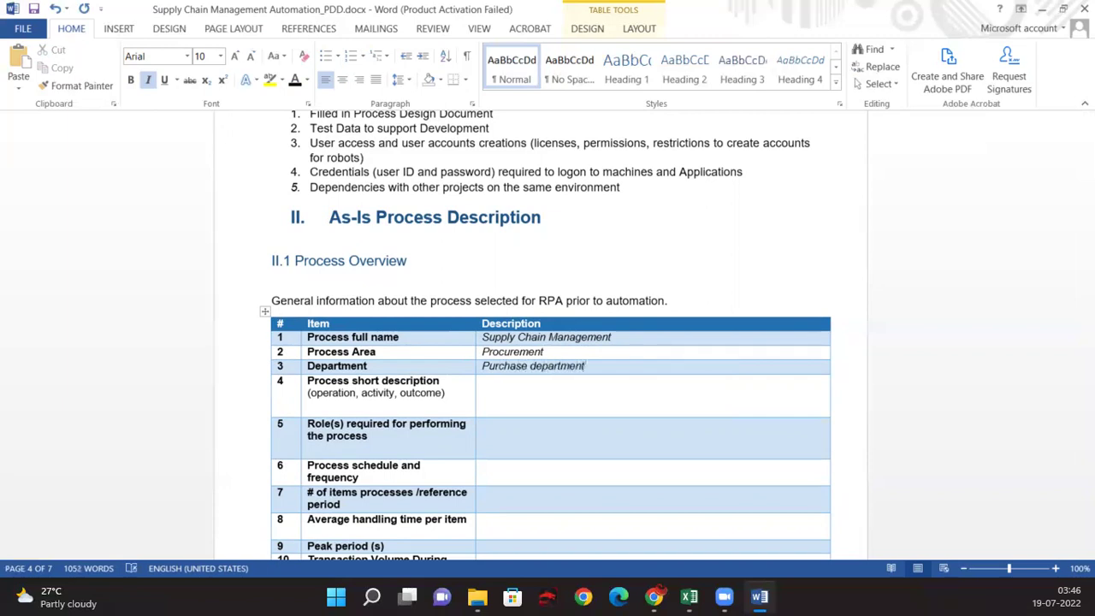
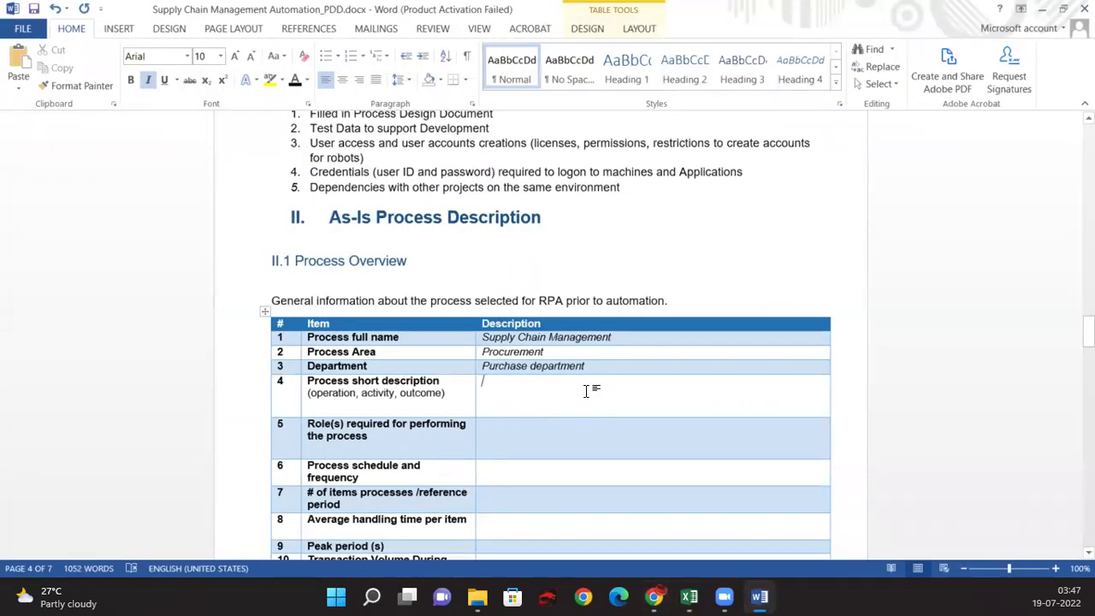
Begin the Process short description with "For each PO number on Supply chain management application we need to get ship date,"
type("For eac")
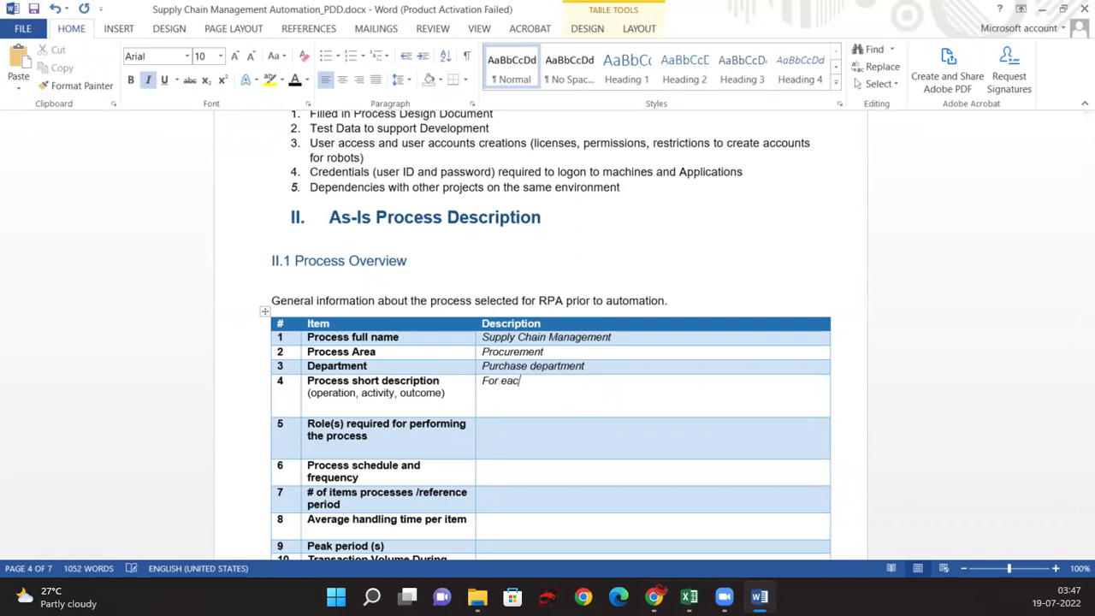
type("h PO number on Supply ")
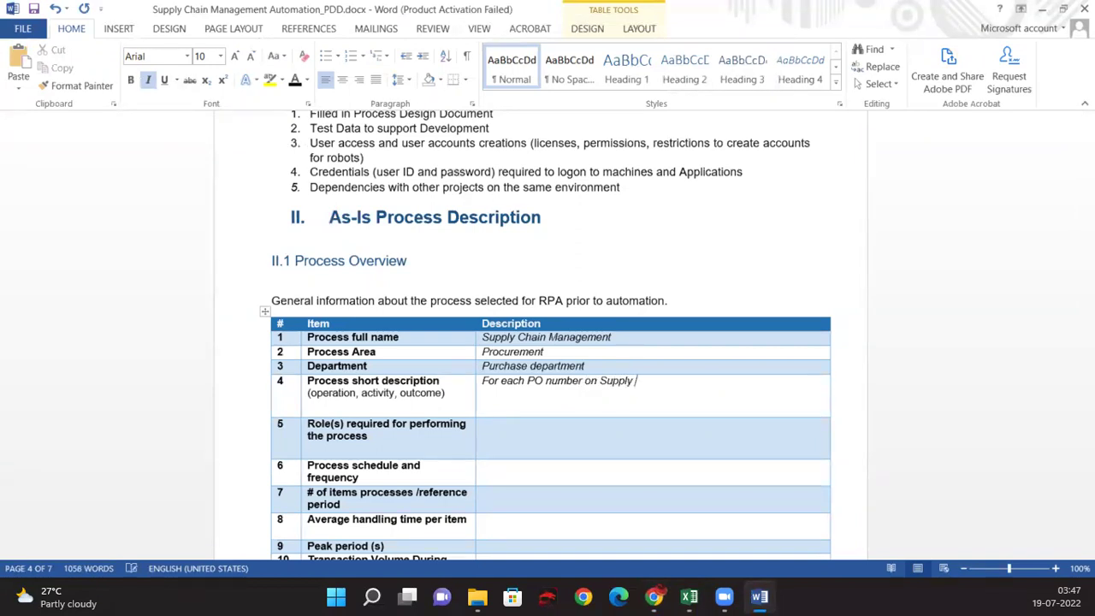
type("chain management applica")
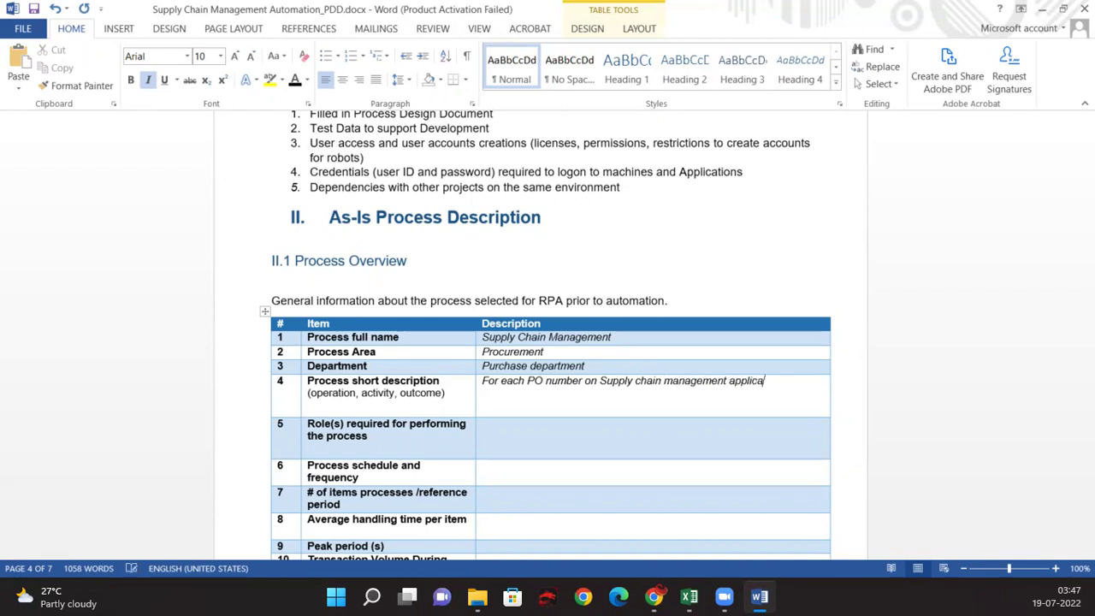
type("tion we need t")
type("o ")
type("get ship da")
type("ted")
key("BackSpace")
type(", ")
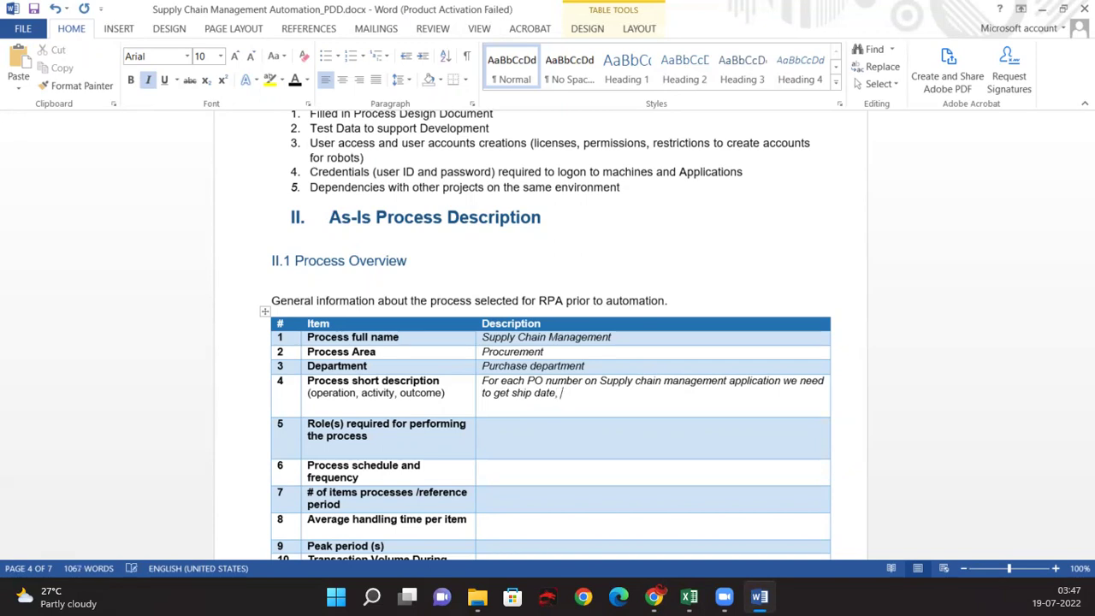
Complete the Process short description with "order total and agent name based on state and enter the details back into supply chain management application"
type("order total")
type(",")
key("BackSpace")
key("BackSpace")
type("and agemn")
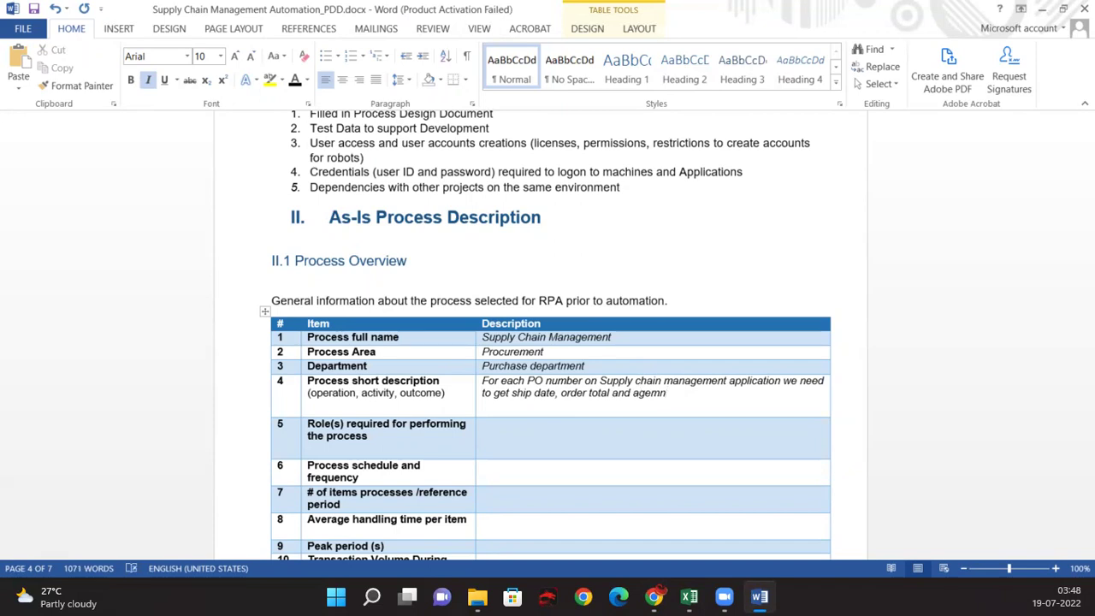
key("BackSpace")
key("BackSpace")
type("nt name based on state")
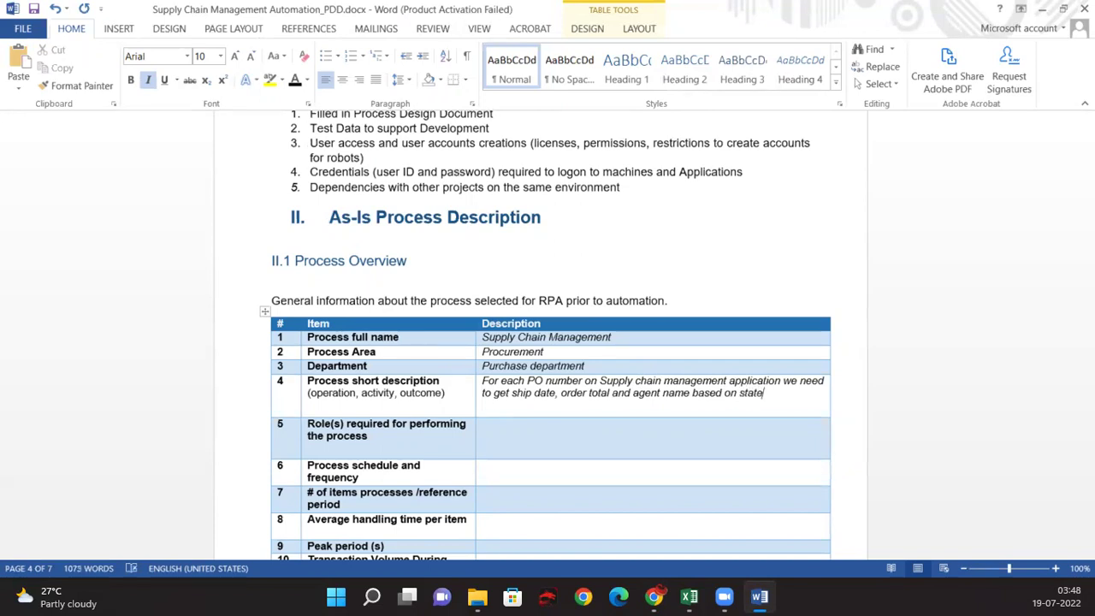
type(" and enter the details ")
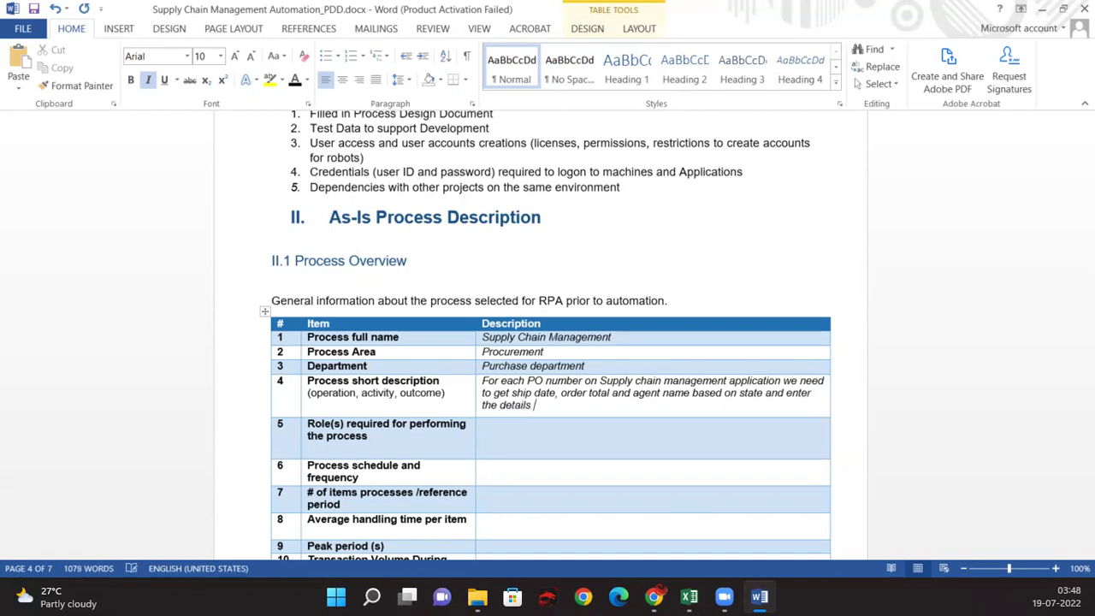
type("back in to supply chain management application")
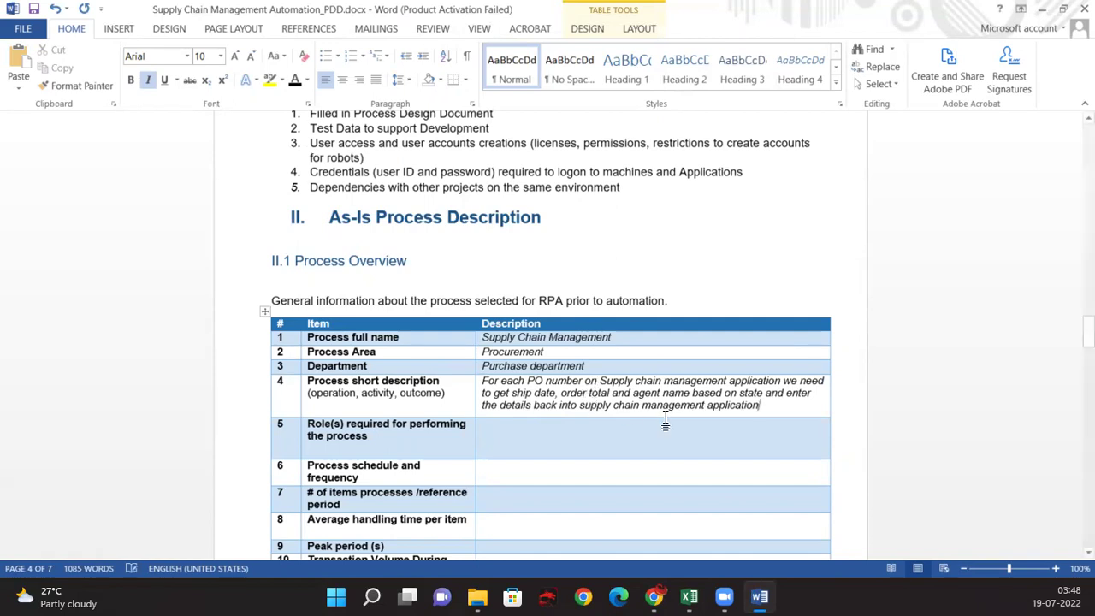
left_click_drag(786, 393, 482, 381)
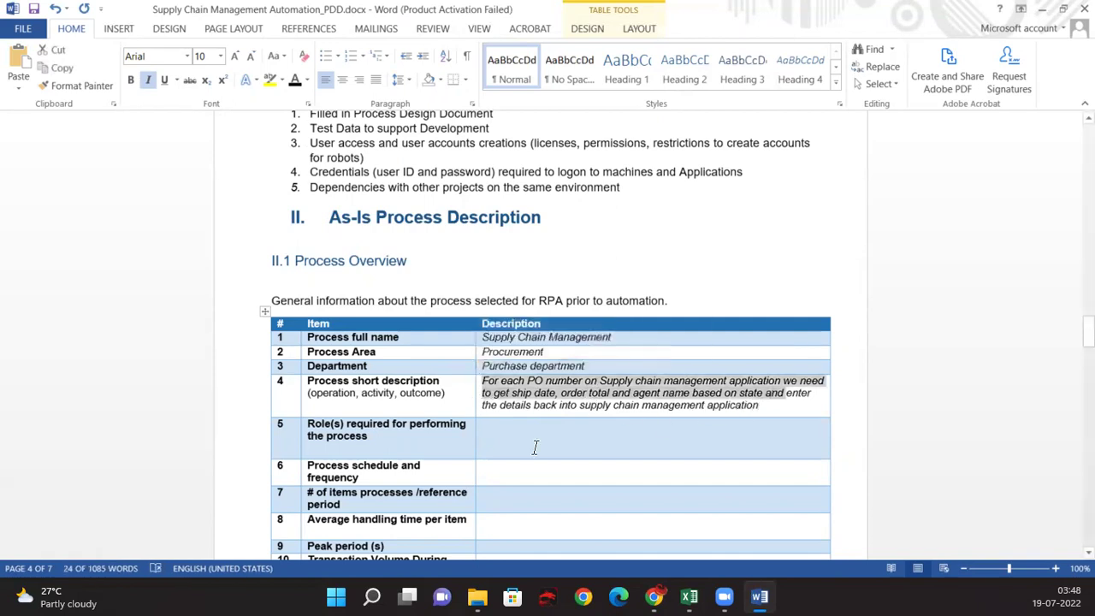
Enter "Read access to procurement anywhere application." as the description of Role(s) required for performing the process
left_click(562, 441)
scroll(315, 395, "down", 1)
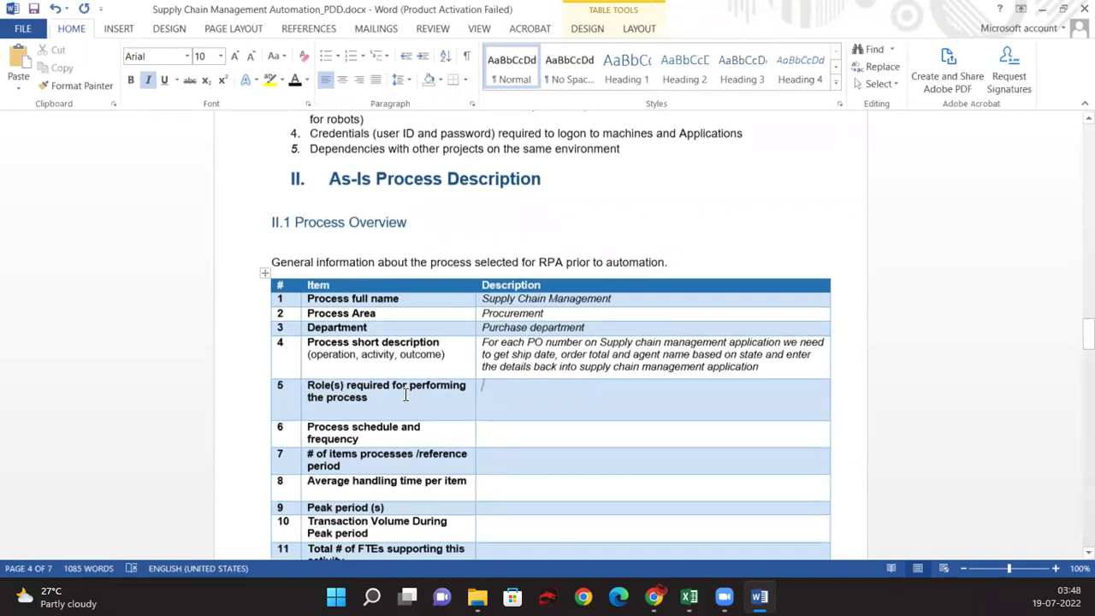
scroll(406, 395, "down", 1)
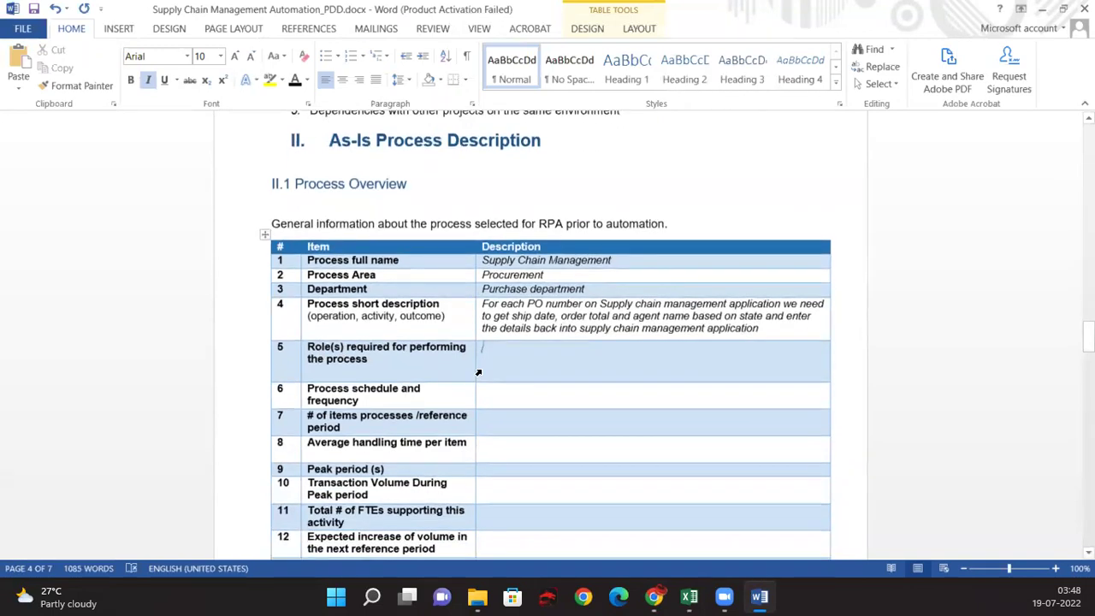
type("Log")
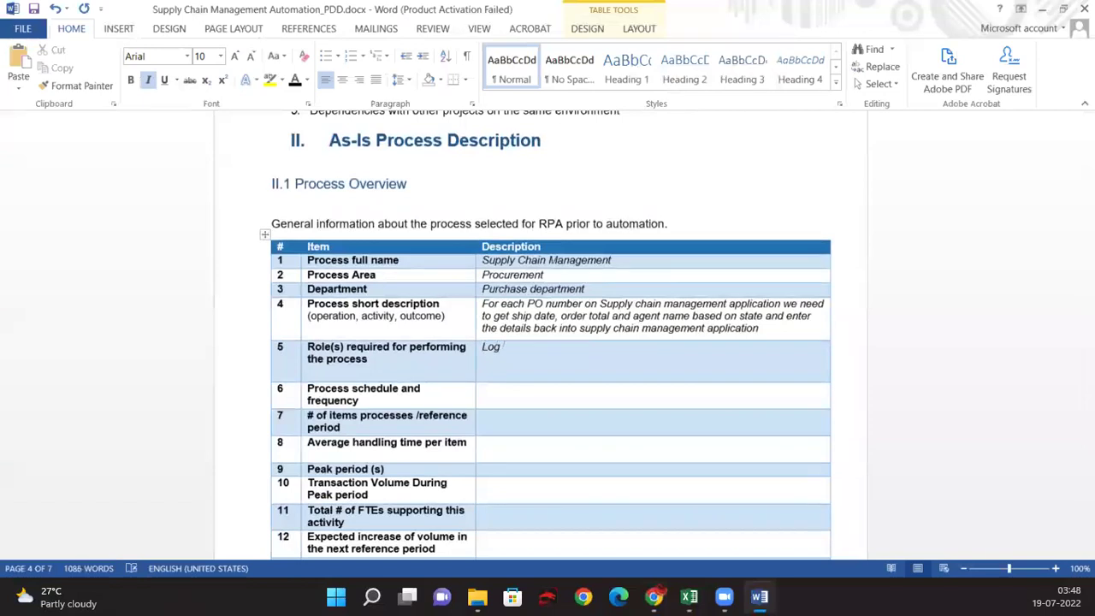
key("BackSpace")
key("BackSpace")
key("BackSpace")
type("Read access to procurement an")
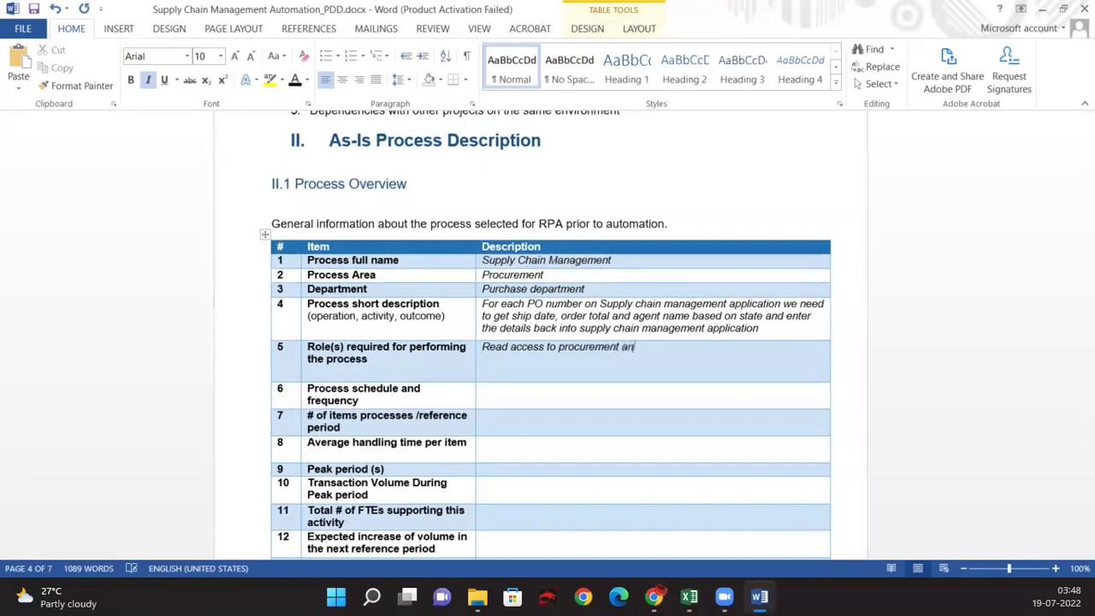
type("ywhere application.")
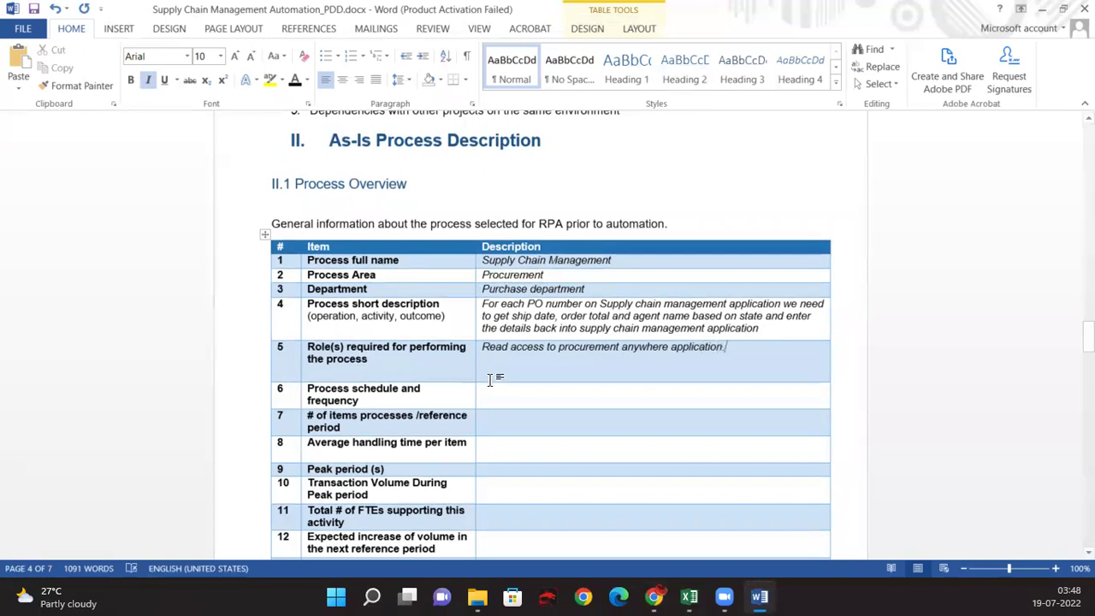
Switch to Chrome, review the Supply Chain Management challenge instructions and the Purchase Order Tracking page, and clear its PO search
left_click(654, 596)
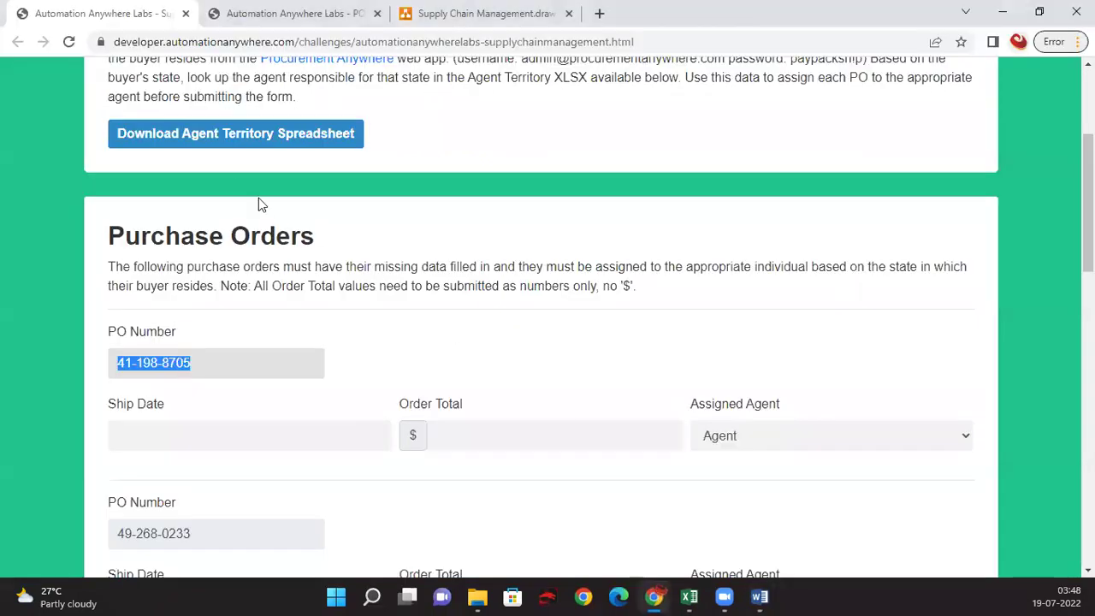
scroll(254, 332, "up", 3)
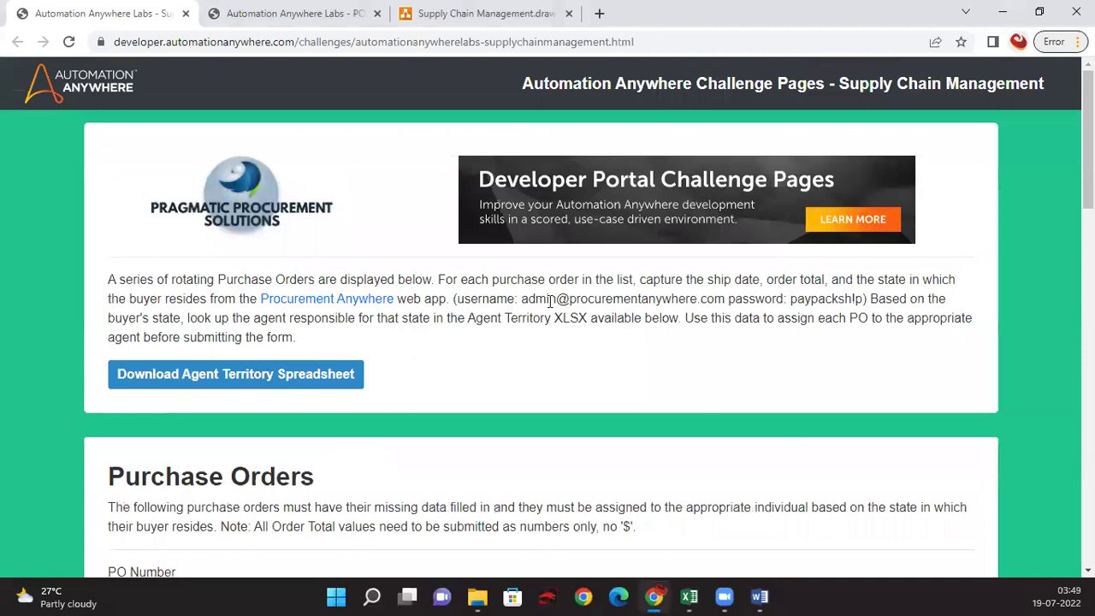
left_click(354, 14)
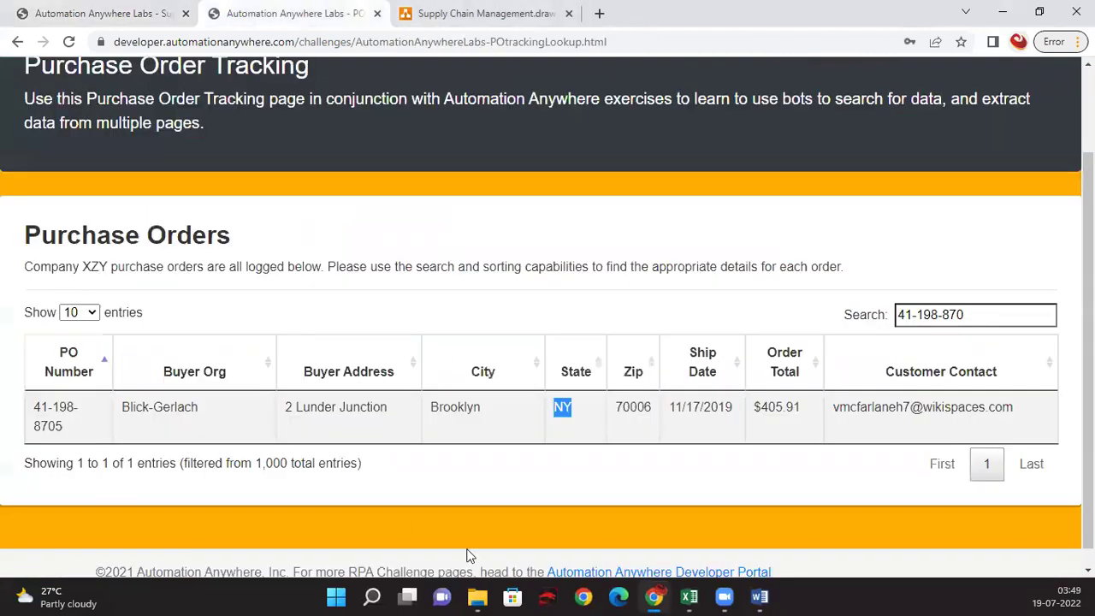
left_click(108, 13)
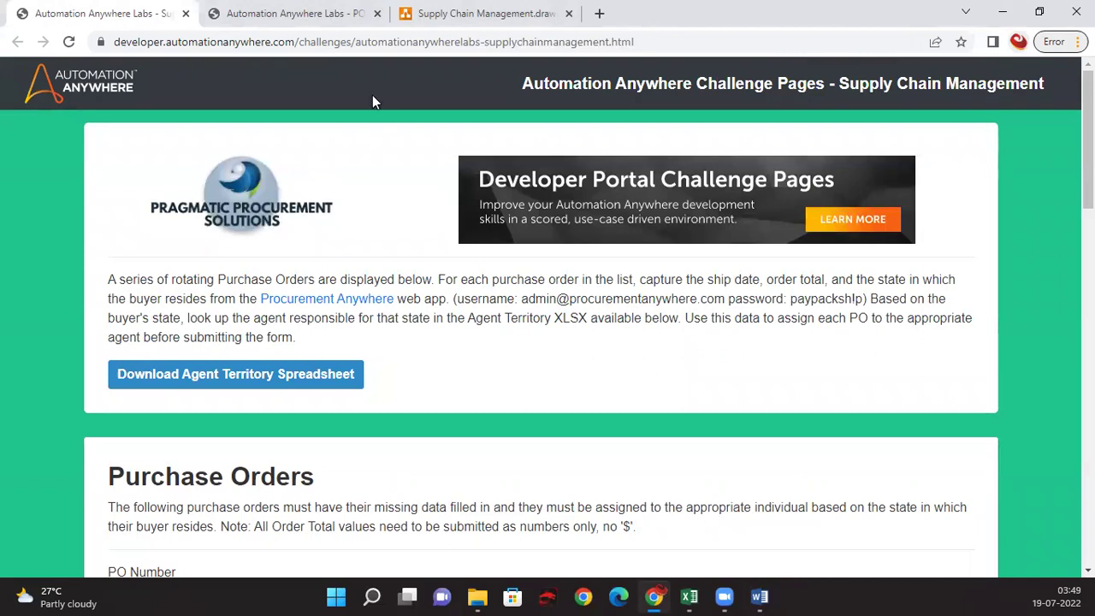
left_click(311, 12)
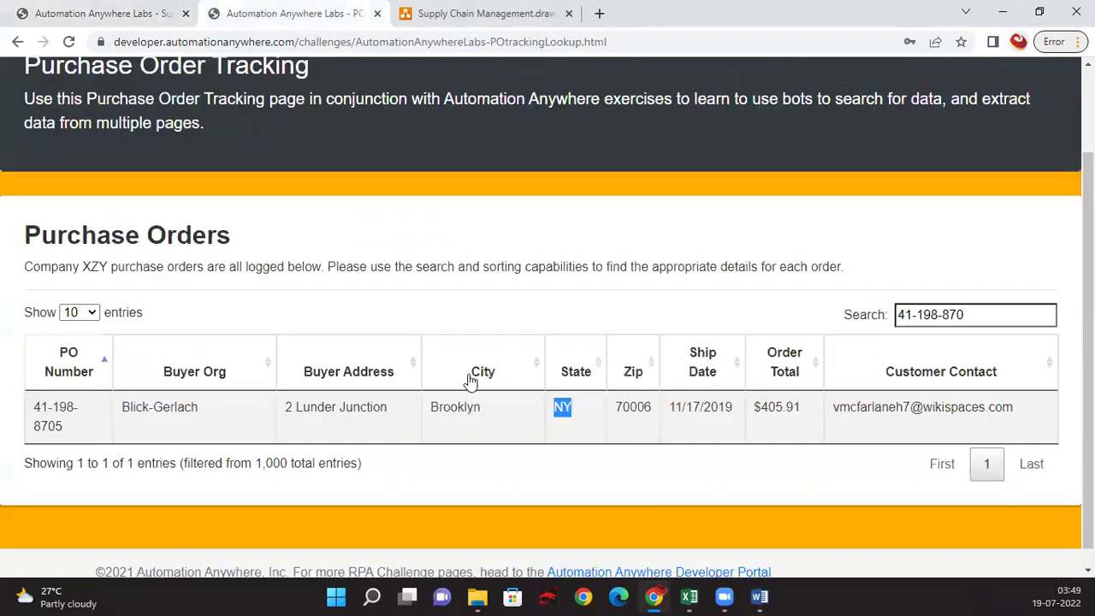
triple_click(957, 314)
key("BackSpace")
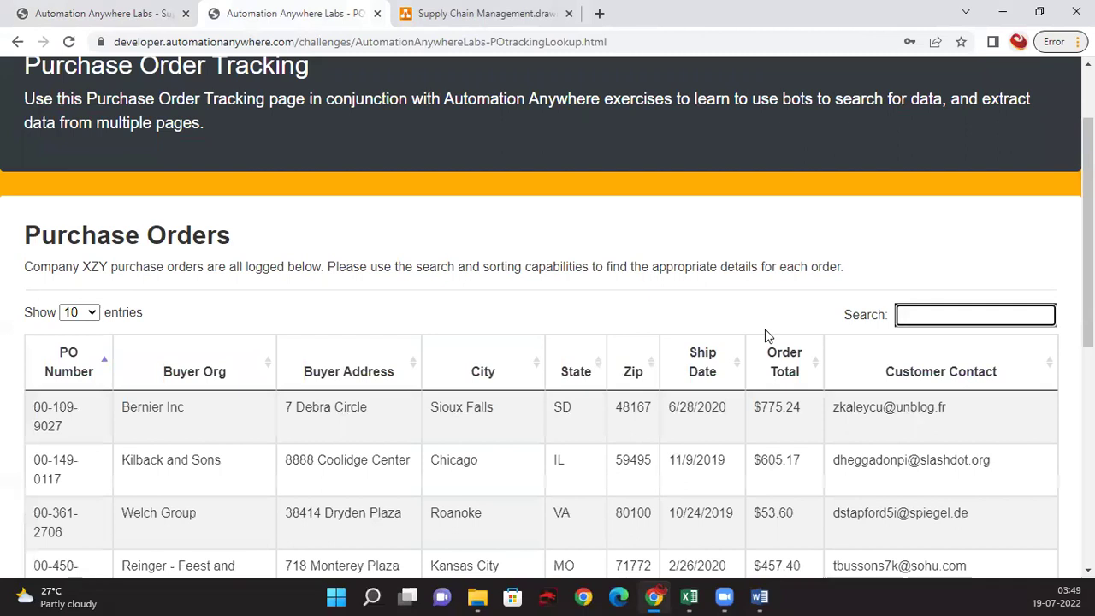
Switch back to the Word document and enter "TBD" as the Process schedule and frequency
left_click(759, 596)
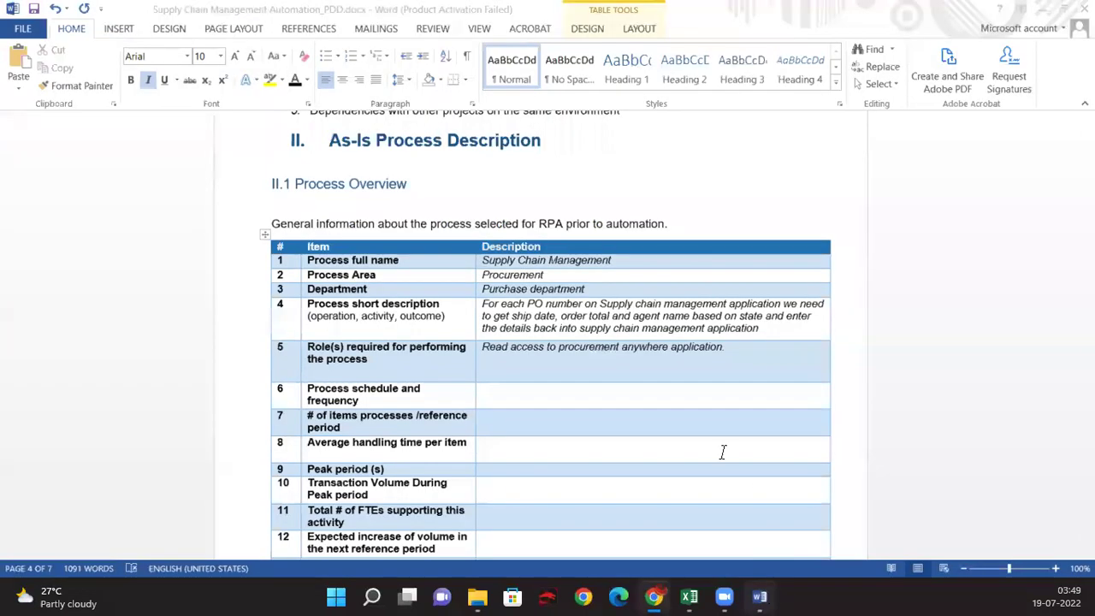
left_click(512, 395)
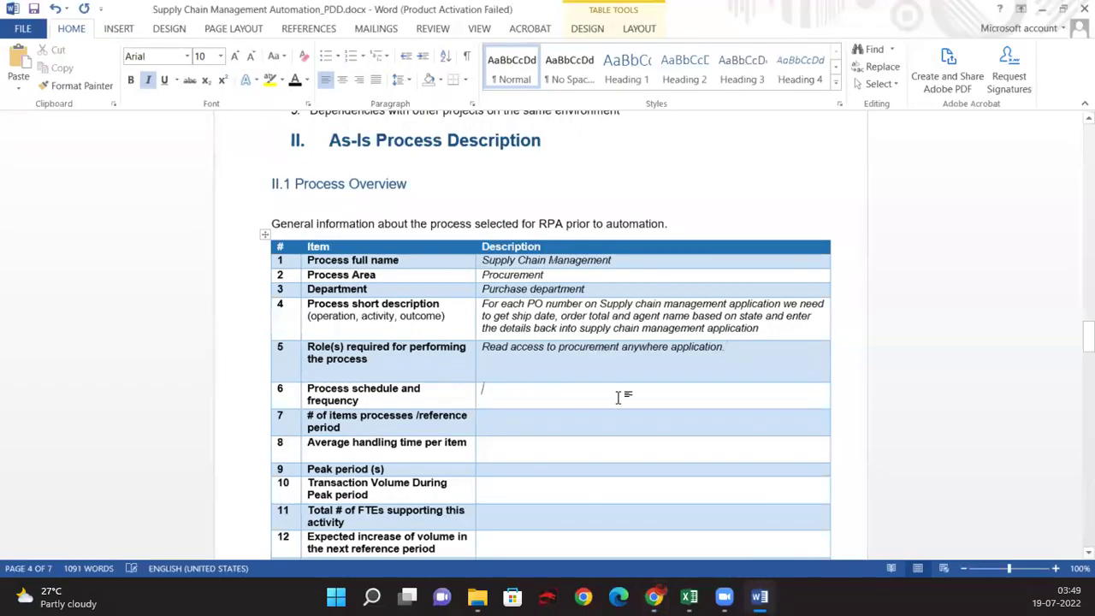
type("TBD")
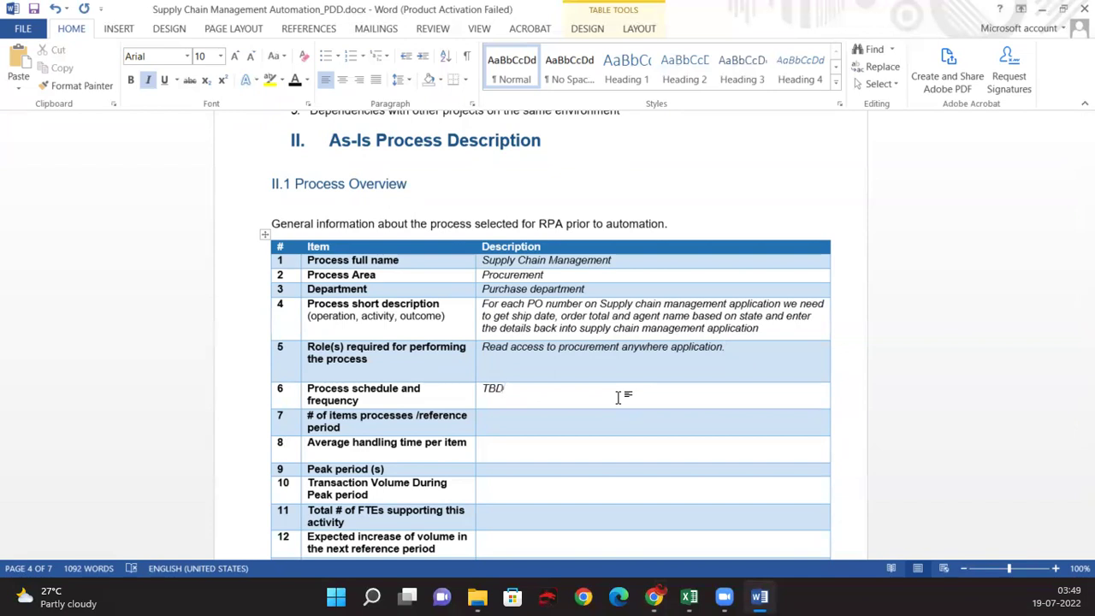
Enter "Volume for particular period (Will be getting this from business)" for the number of items processed per reference period
key("Down")
type("Volume for particular period")
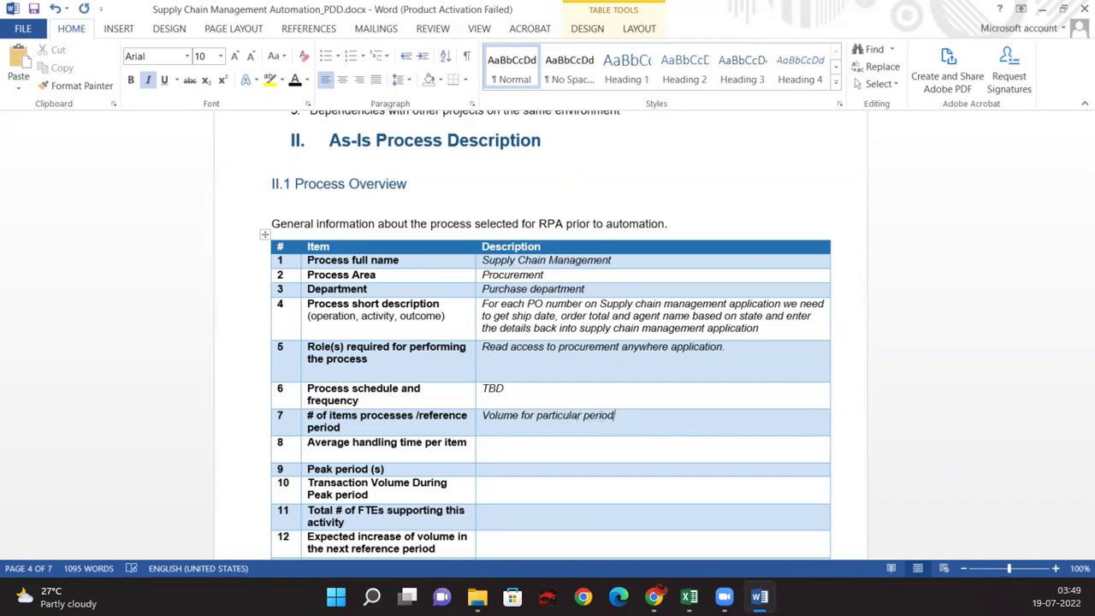
type(" (Will be getting this from business")
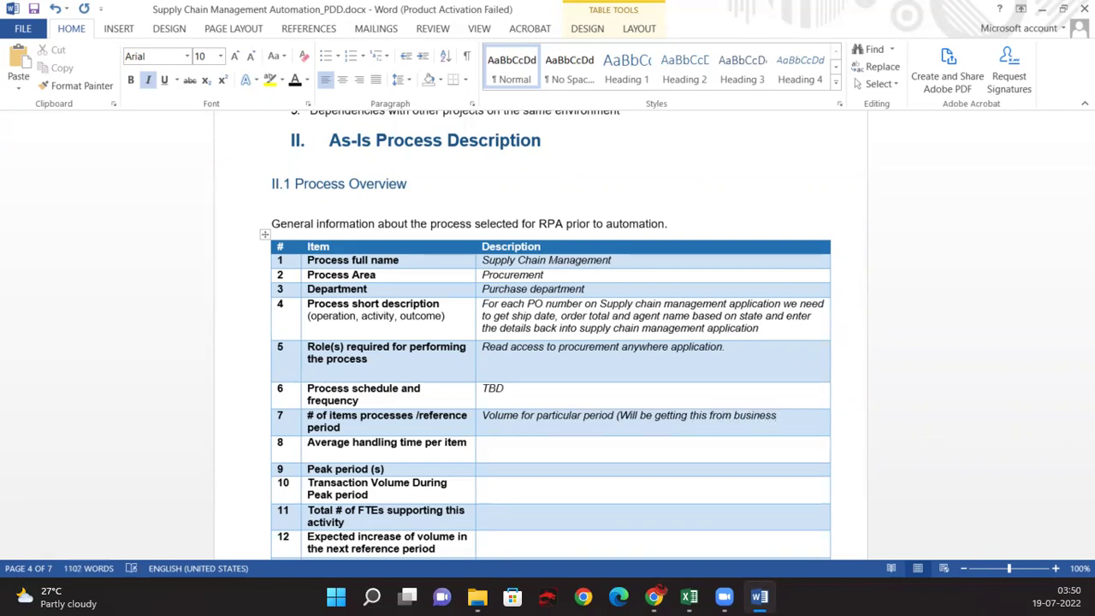
type(")")
Copy "(Will be getting this from business)" from the item 7 description into the Average handling time per item description
key("ctrl+shift+Left")
key("ctrl+shift+Left")
key("ctrl+shift+Left")
key("ctrl+shift+Left")
key("ctrl+shift+Left")
key("ctrl+shift+Left")
key("ctrl+shift+Left")
key("ctrl+shift+Left")
key("ctrl+c")
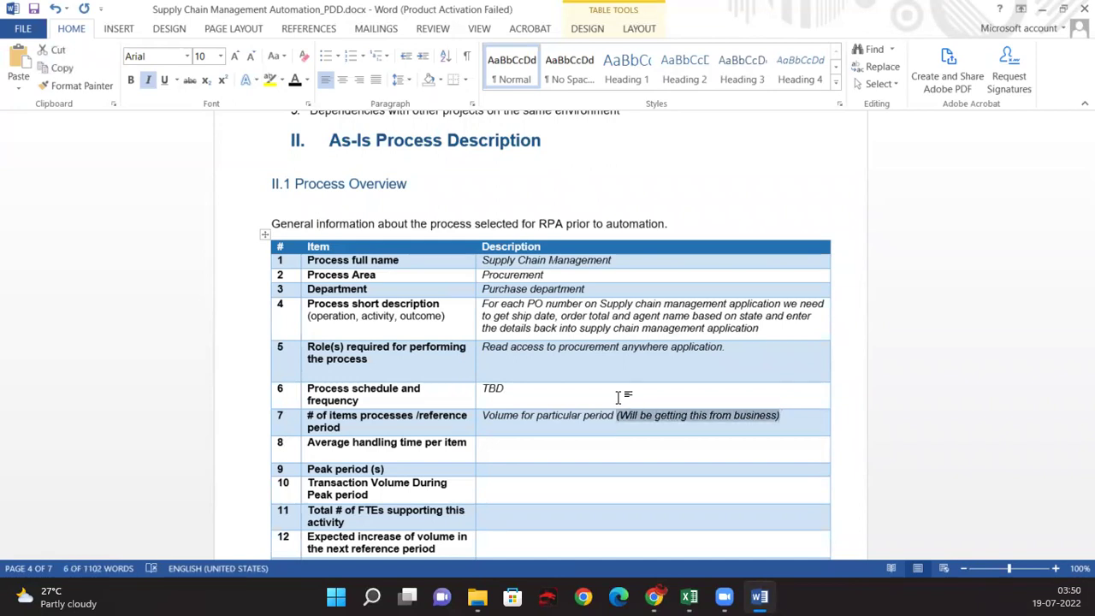
key("Down")
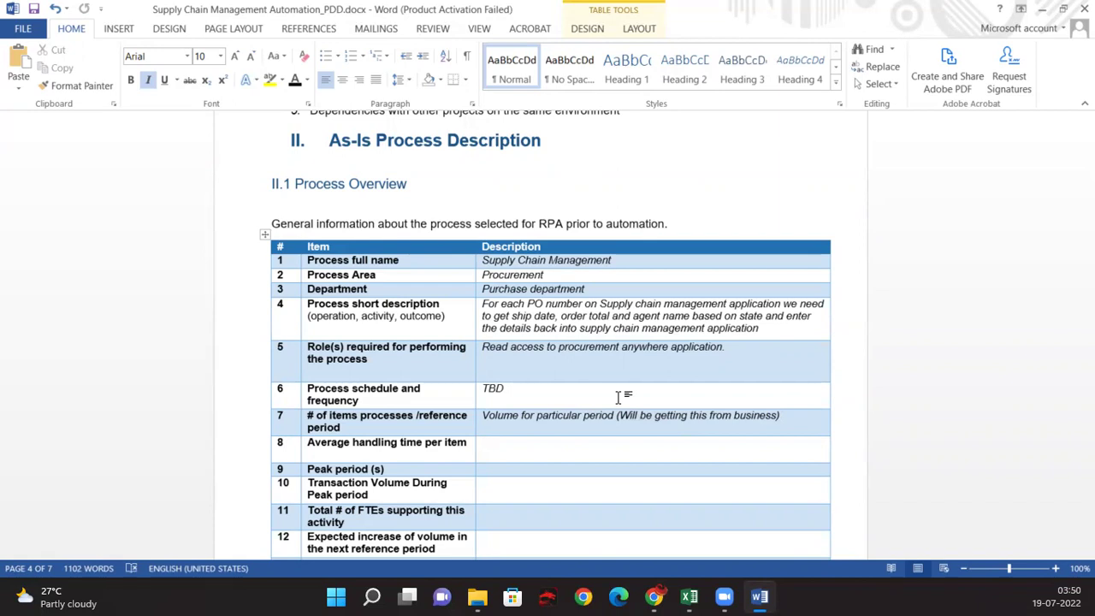
key("ctrl+v")
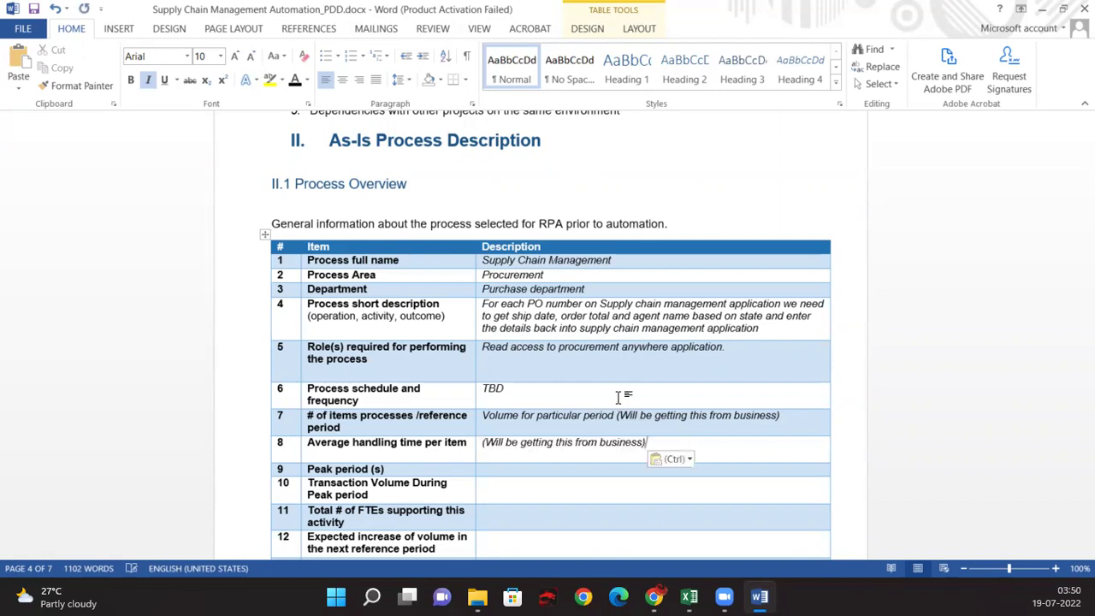
Paste "(Will be getting this from business)" as the description of items 6, 9, 10 and 11, replacing the existing text in item 6
double_click(618, 397)
key("ctrl+v")
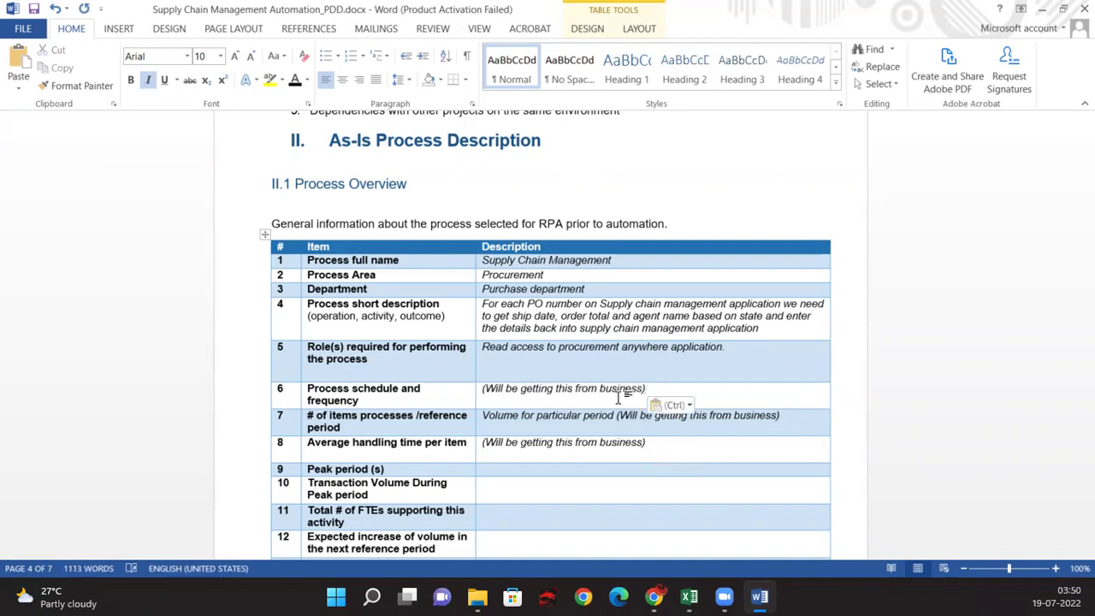
key("Down")
key("ctrl+v")
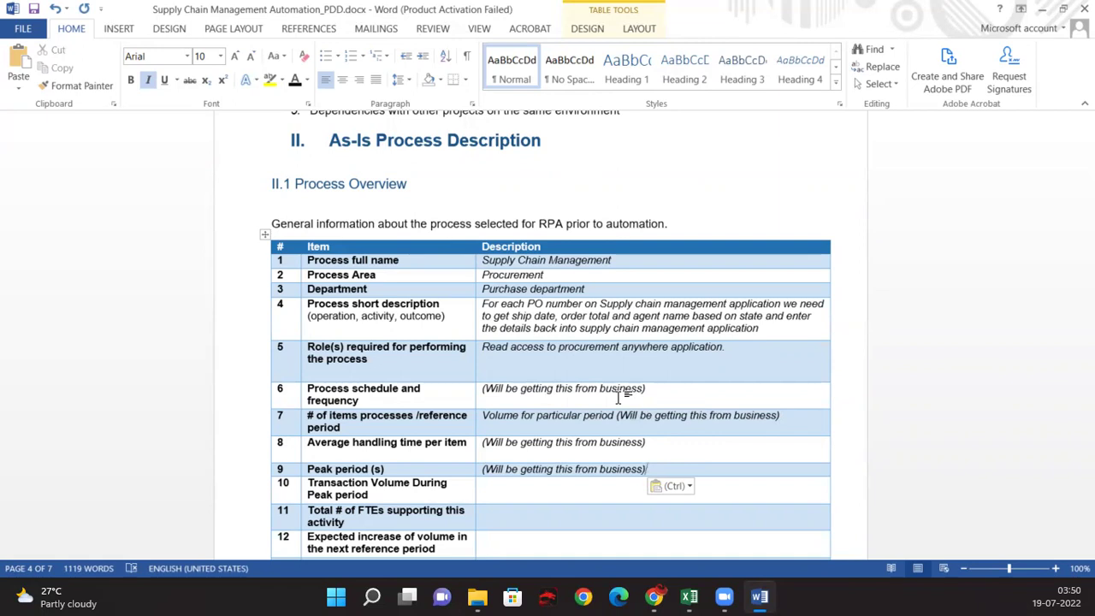
key("Down")
key("ctrl+v")
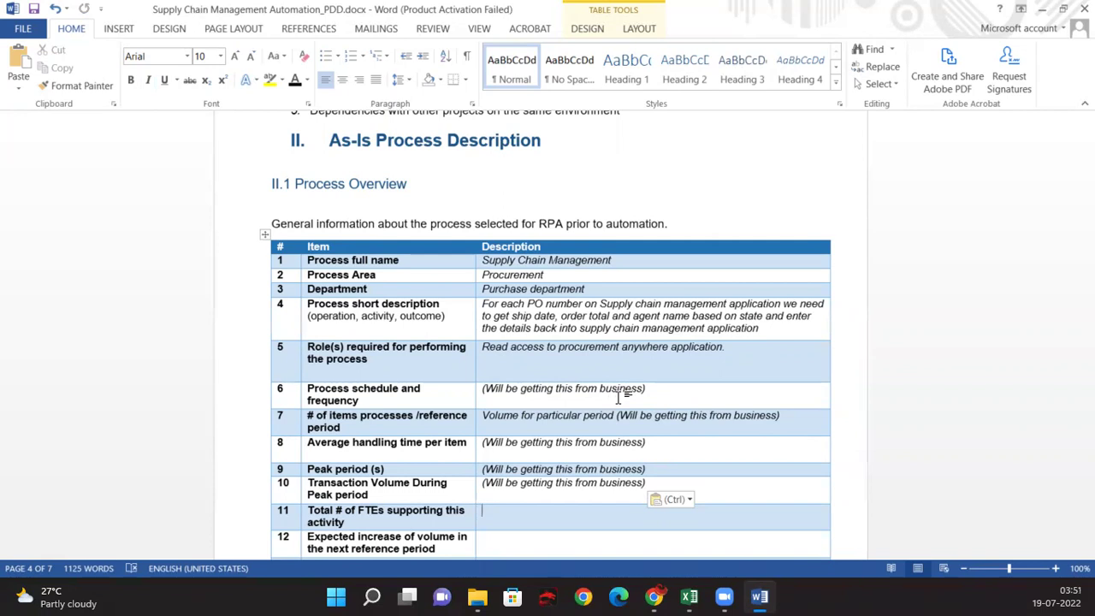
key("ctrl+v")
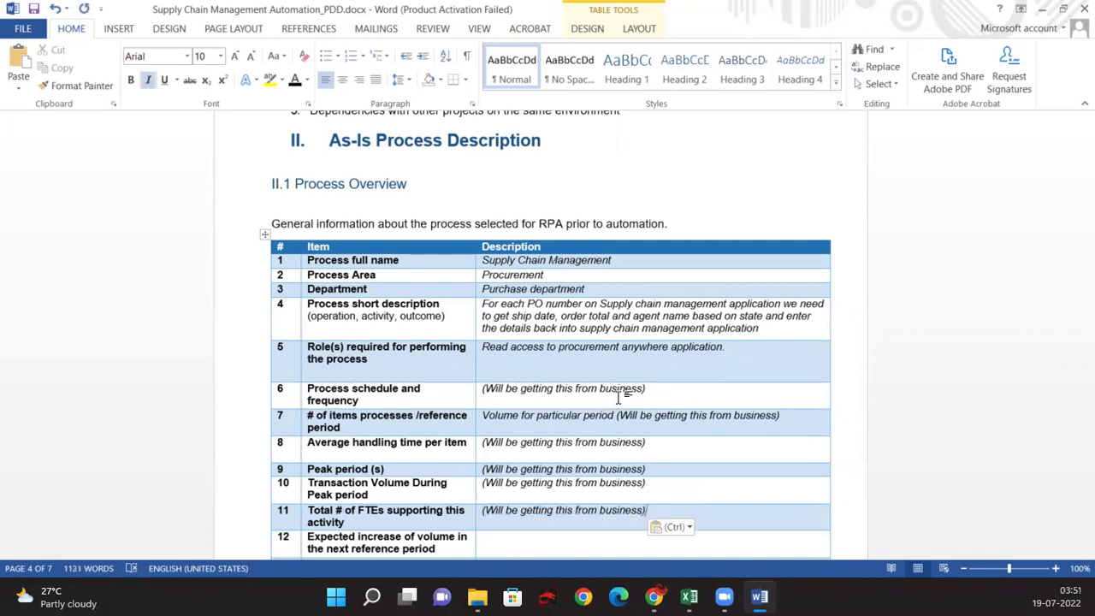
Paste "(Will be getting this from business)" as the description of Expected increase of volume in the next reference period
key("Down")
triple_click(336, 430)
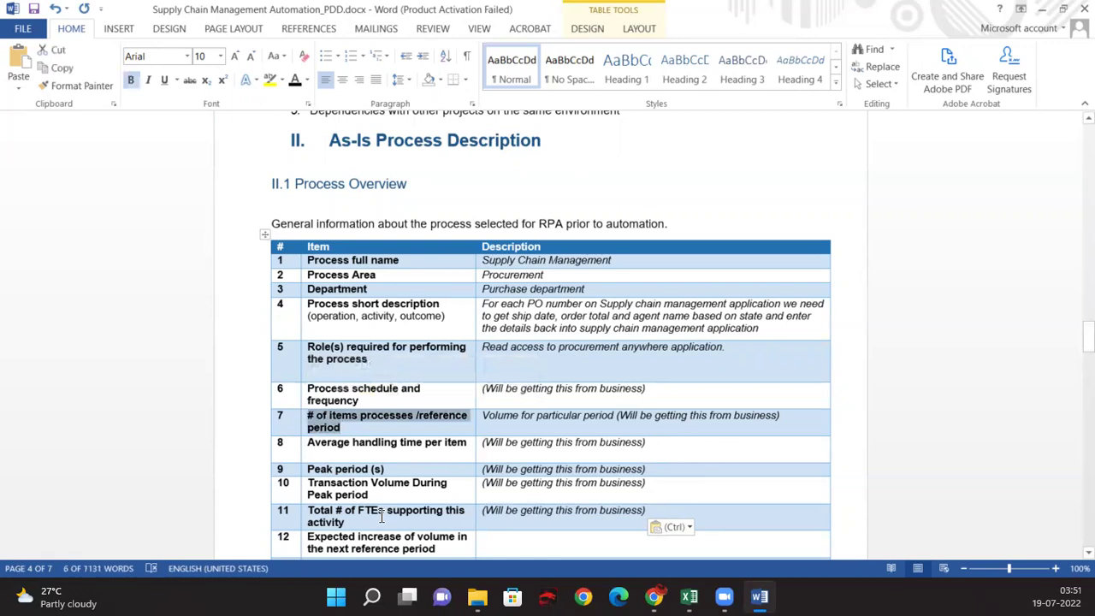
left_click(446, 552)
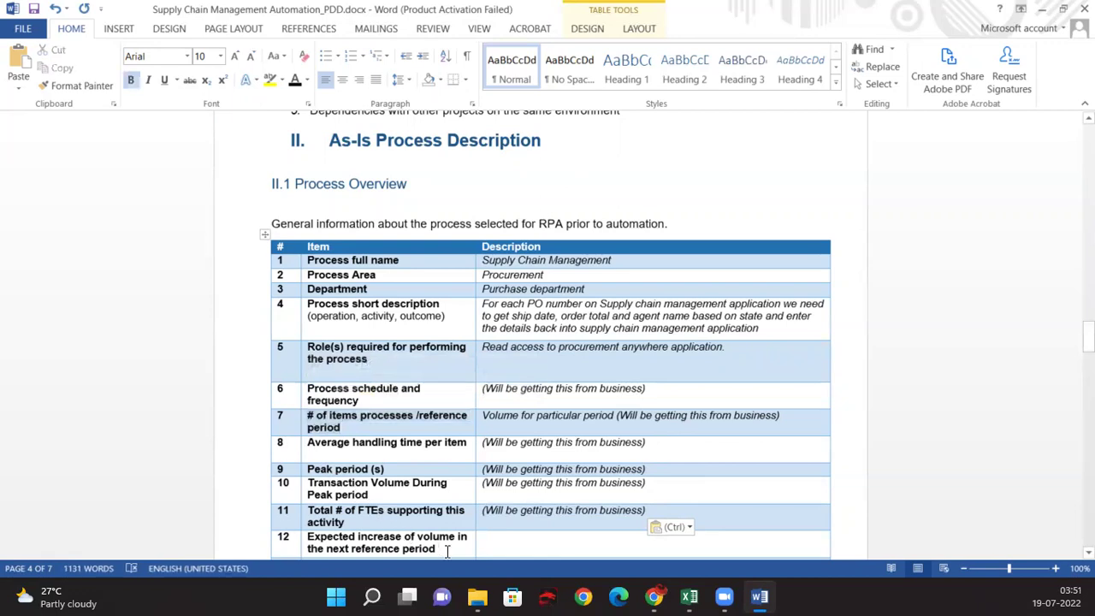
scroll(447, 552, "down", 2)
left_click(499, 465)
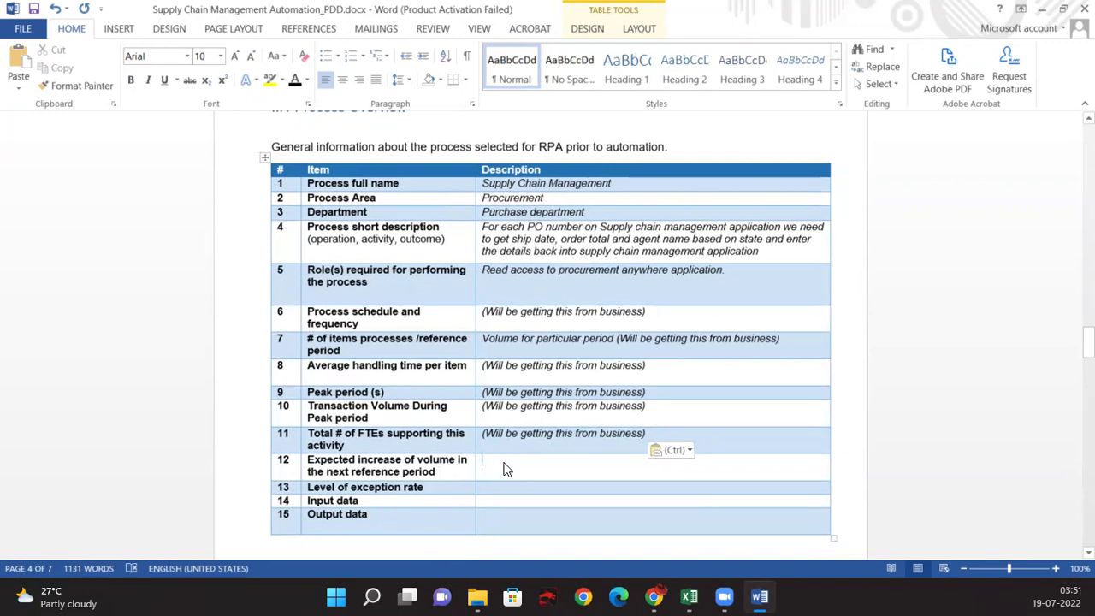
key("ctrl+v")
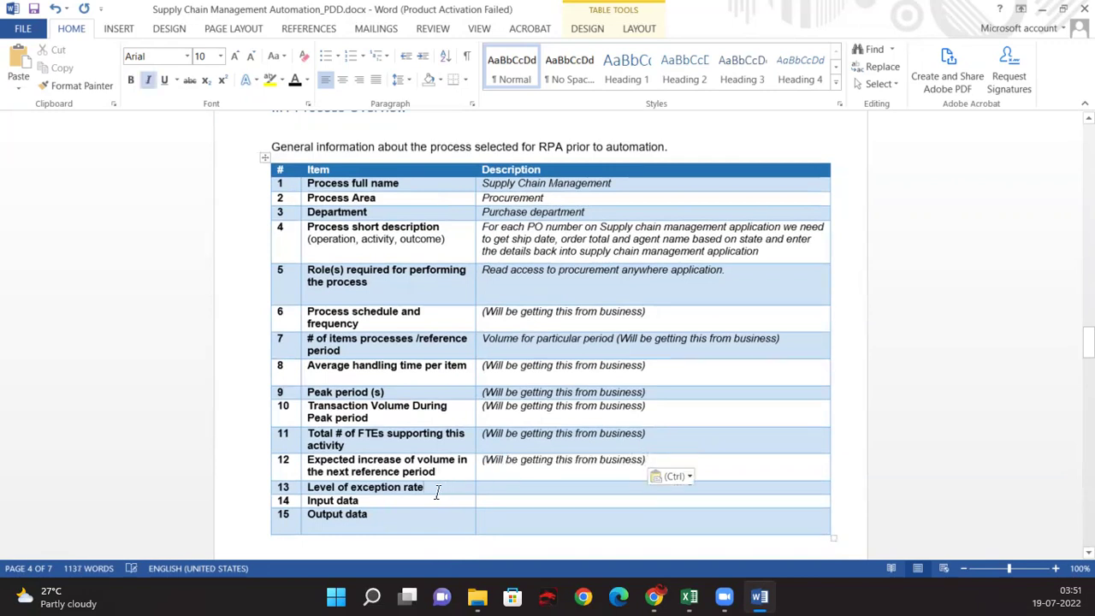
Check the Purchase Order Tracking page in Chrome, return to Word and paste "(Will be getting this from business)" for Level of exception rate
left_click(505, 486)
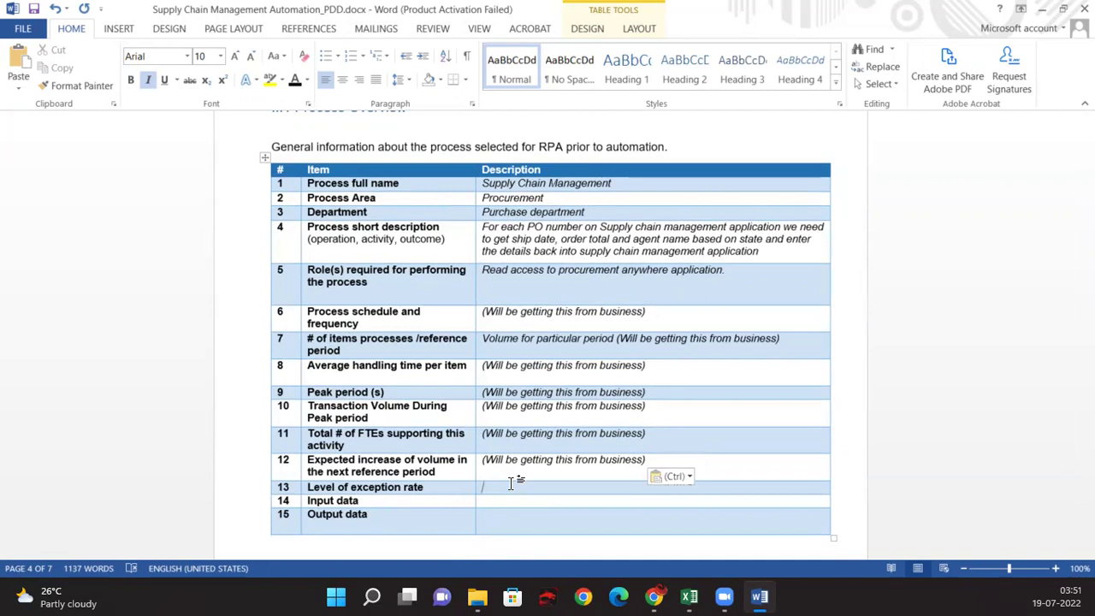
key("alt+Tab")
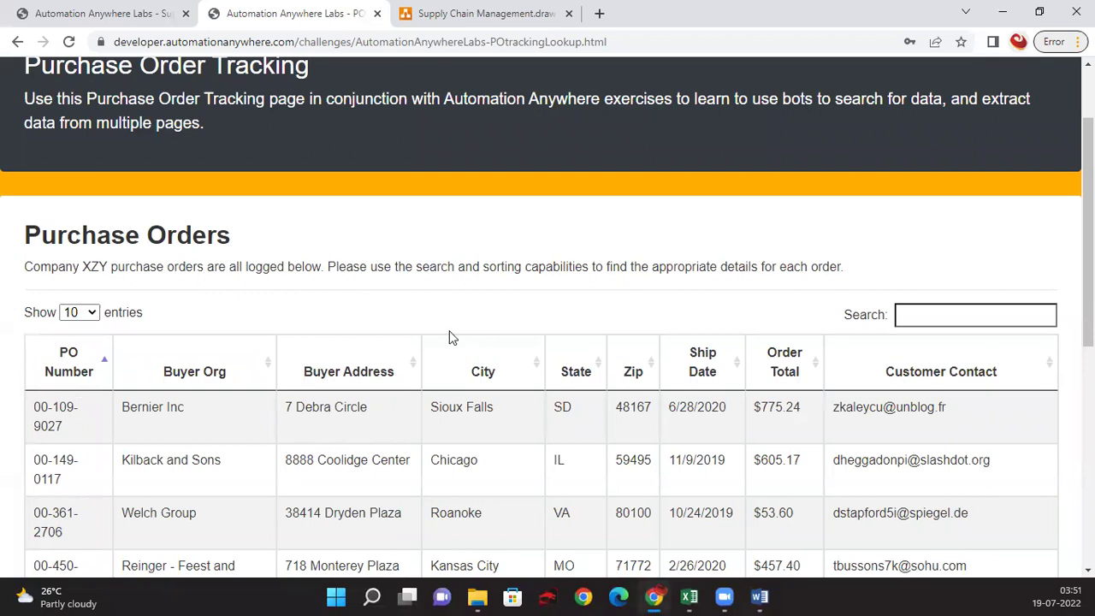
scroll(269, 330, "up", 2)
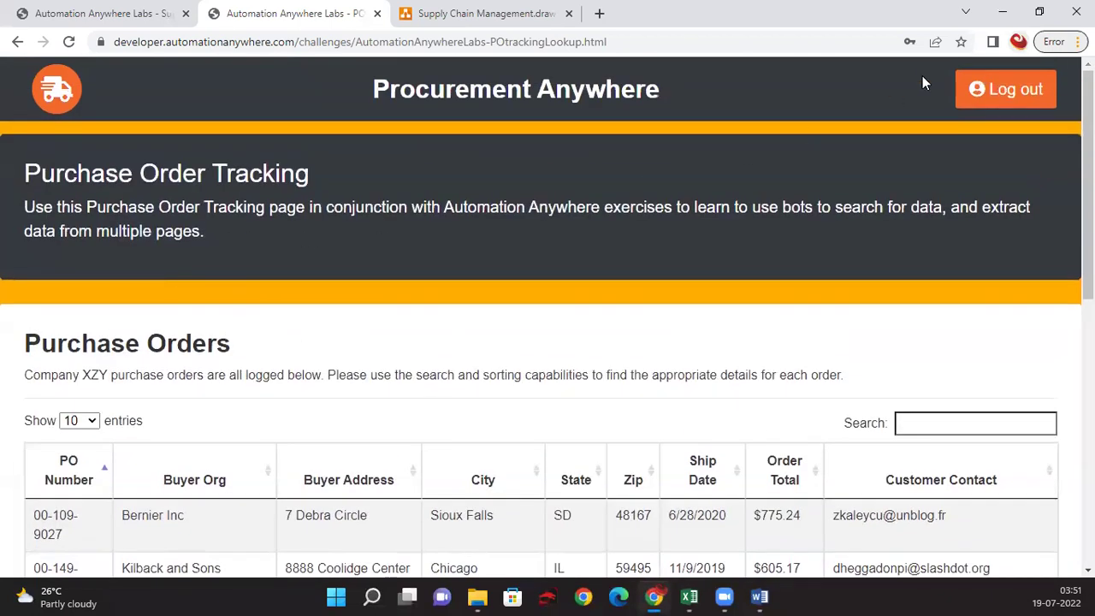
left_click(1002, 12)
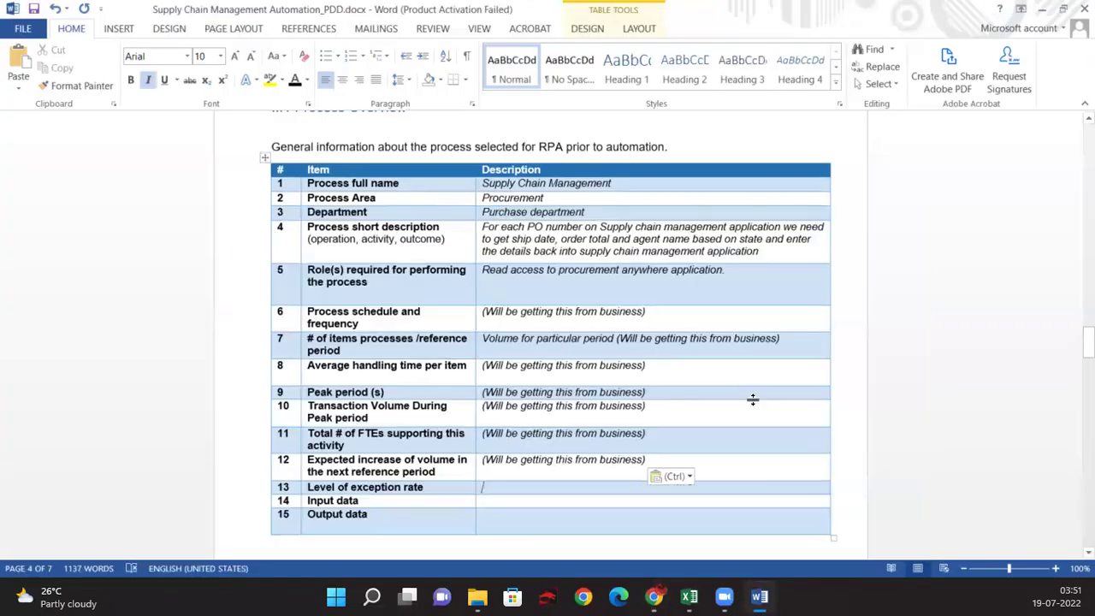
key("ctrl+v")
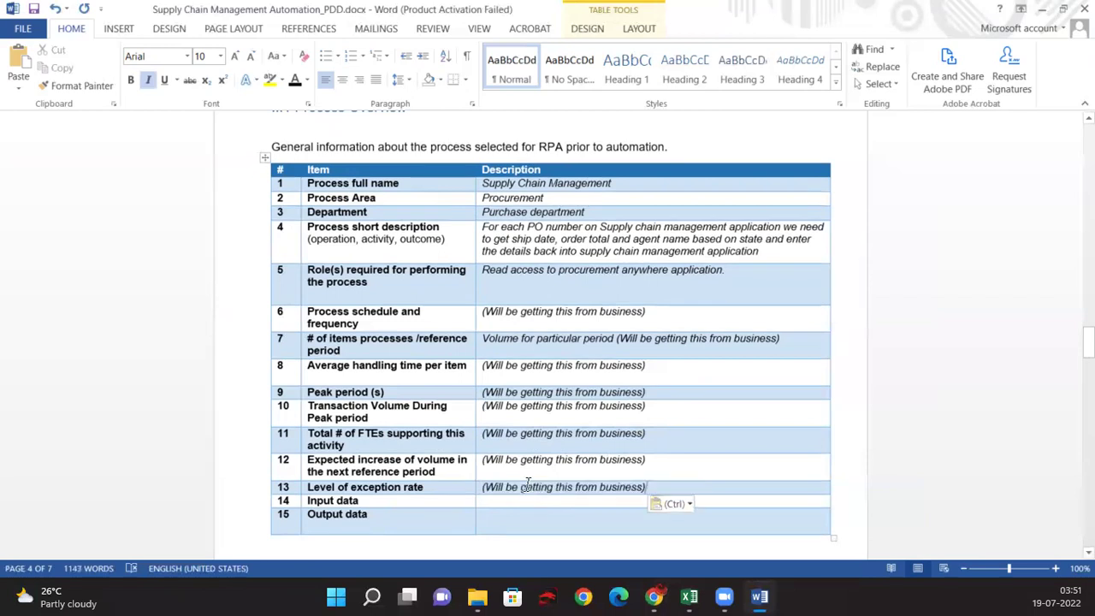
Enter Input data "PO numbers from supply chain management" and Output data "Entering information into supply chain management from procurement anywhere application"
left_click(550, 498)
type("PO numbers from supply chain management")
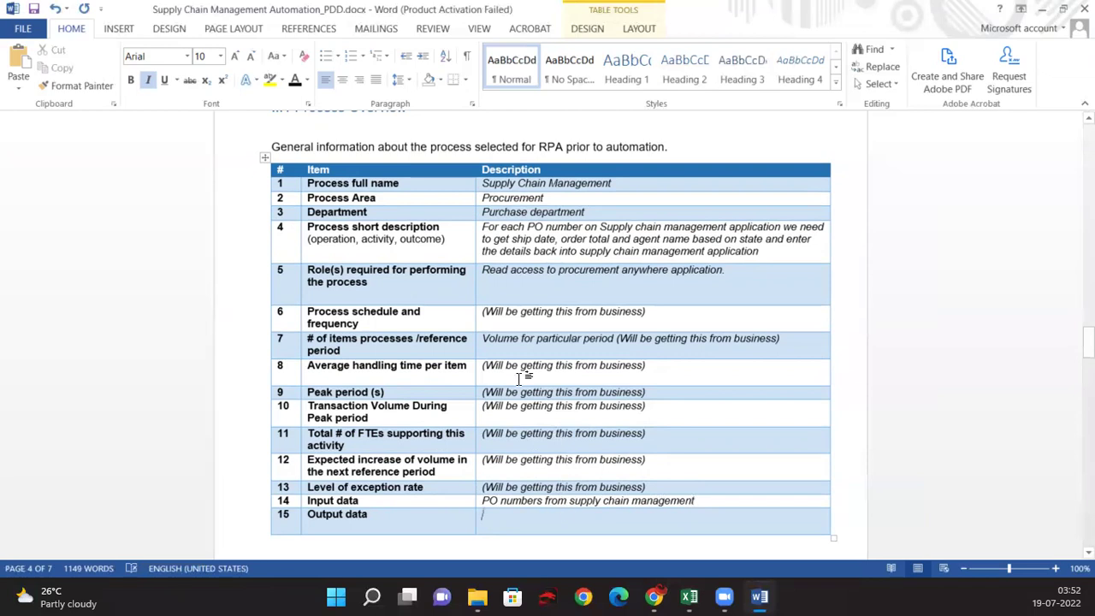
type("Entering ")
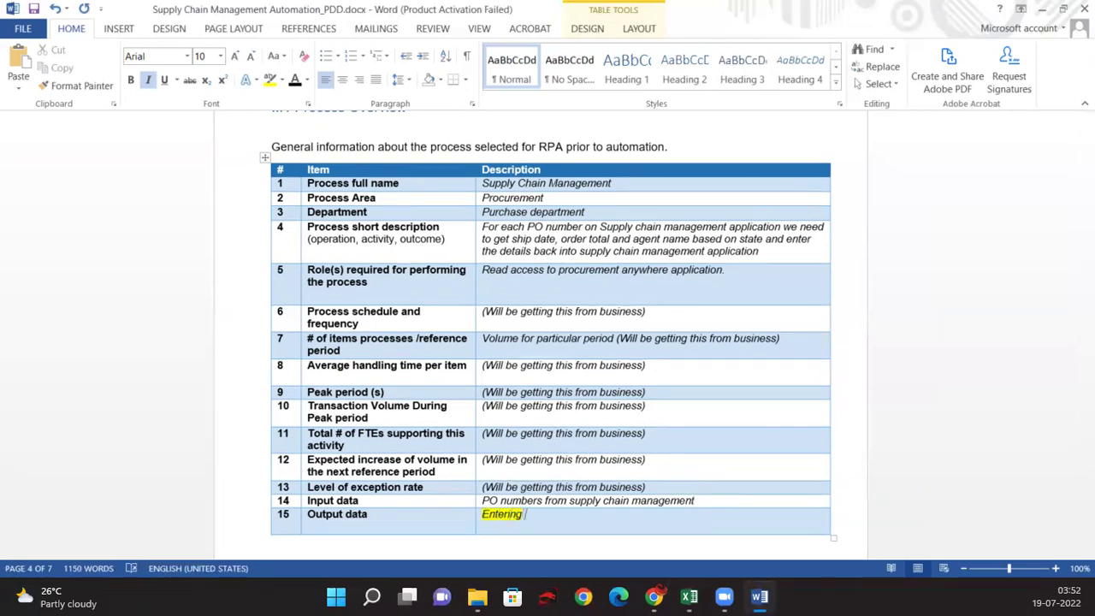
type("information into supply chain management")
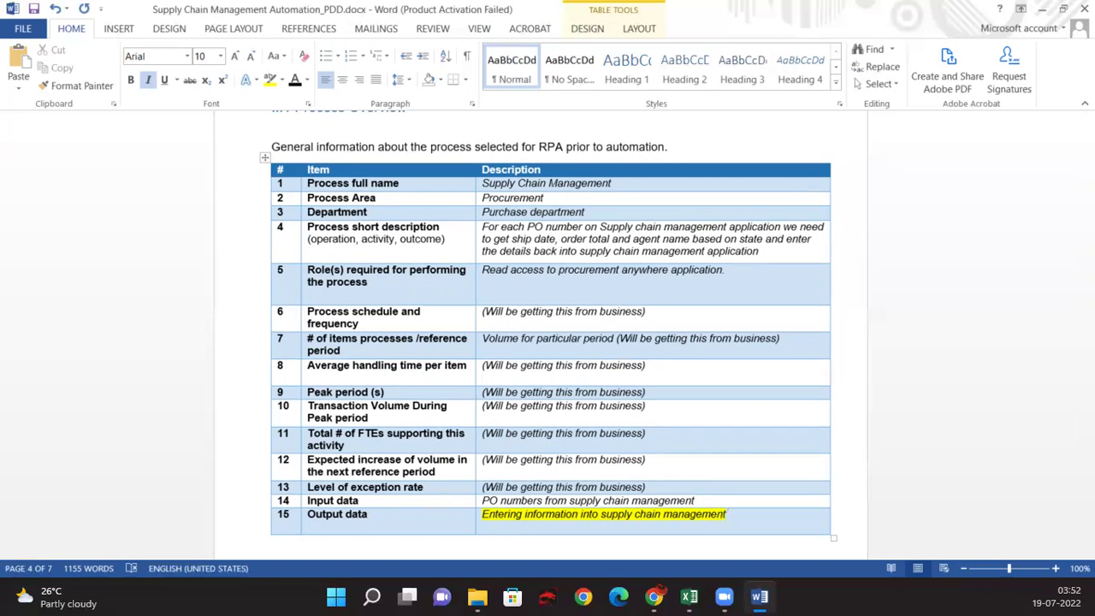
type(" from procurement anywhe")
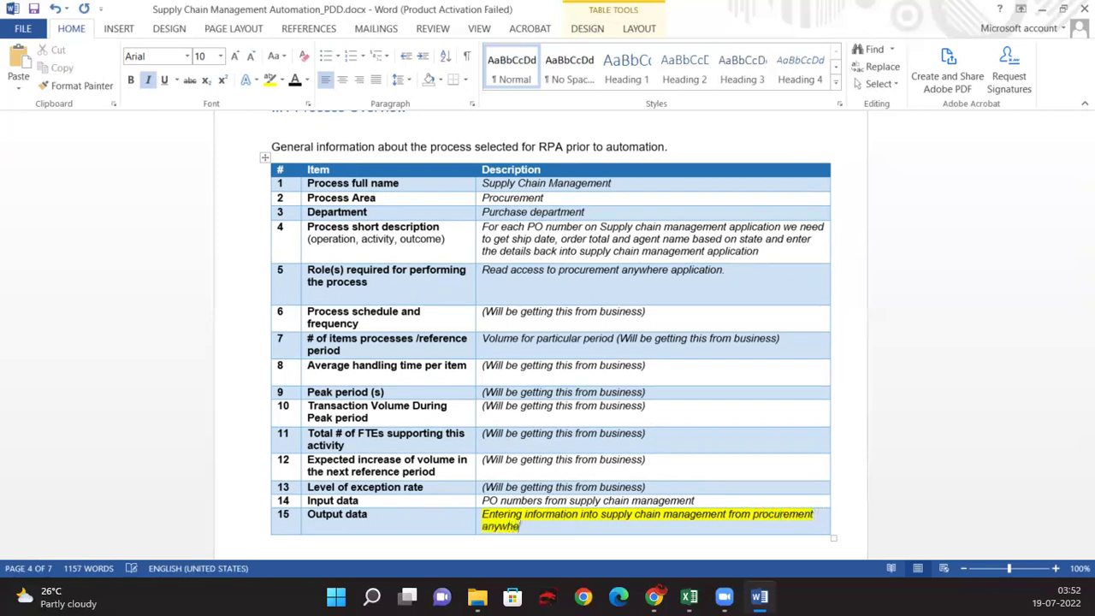
type("re application")
Copy the formatting of the unhighlighted description text above onto the Output data description with Format Painter
left_click_drag(702, 497, 555, 487)
left_click(81, 86)
left_click_drag(590, 525, 482, 514)
left_click(559, 339)
Go to section II.2 Applications Used in the Process, switch to Chrome and copy the "Procurement Anywhere" heading from the Purchase Order Tracking page
scroll(349, 402, "down", 1)
scroll(349, 402, "down", 10)
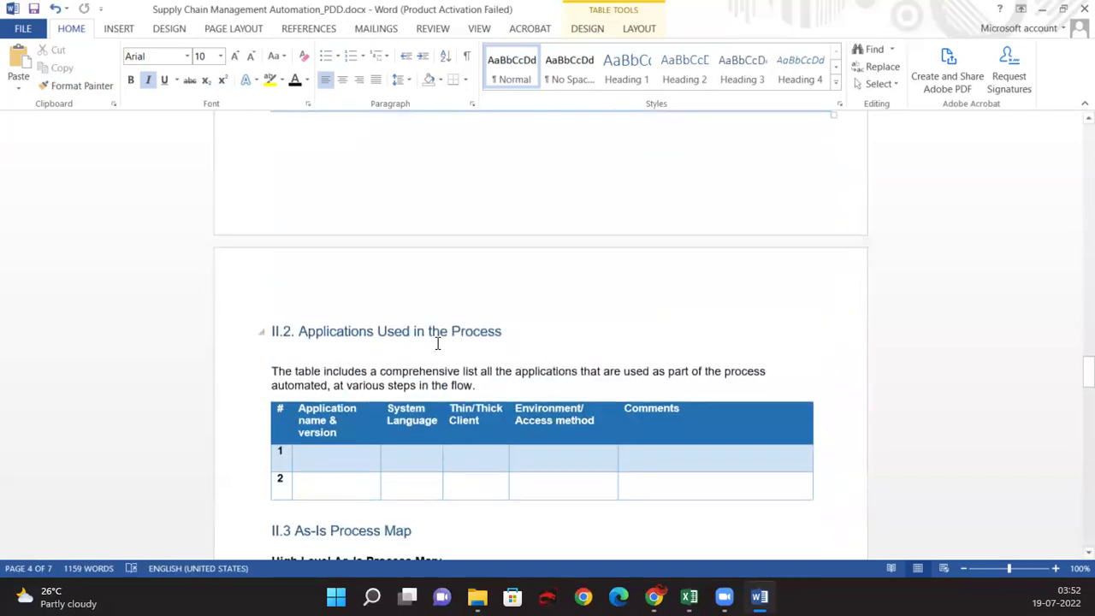
left_click(481, 353)
left_click(504, 371)
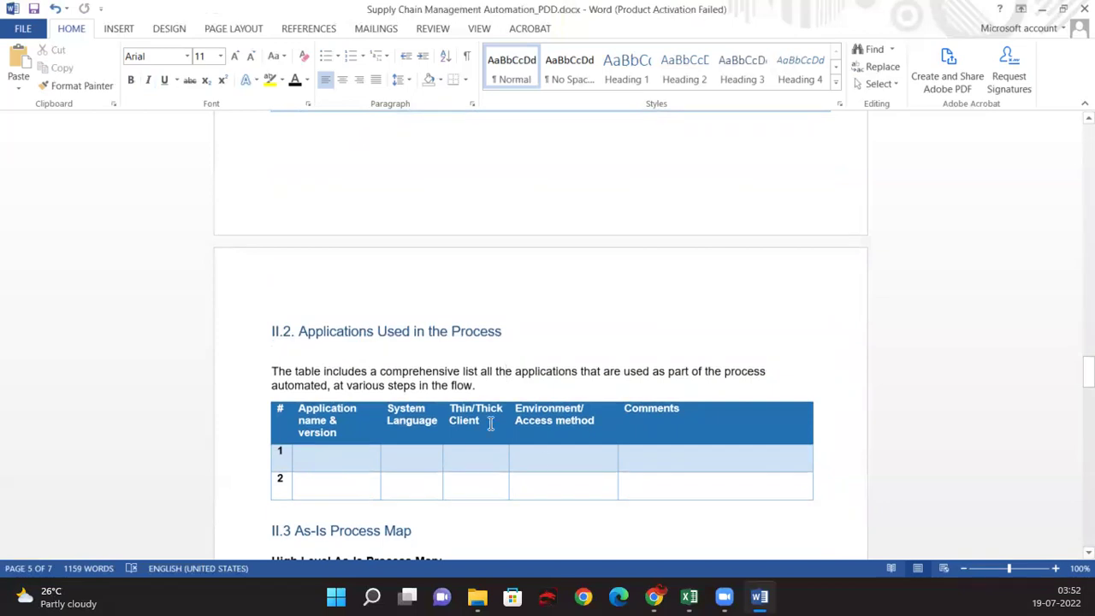
left_click(654, 597)
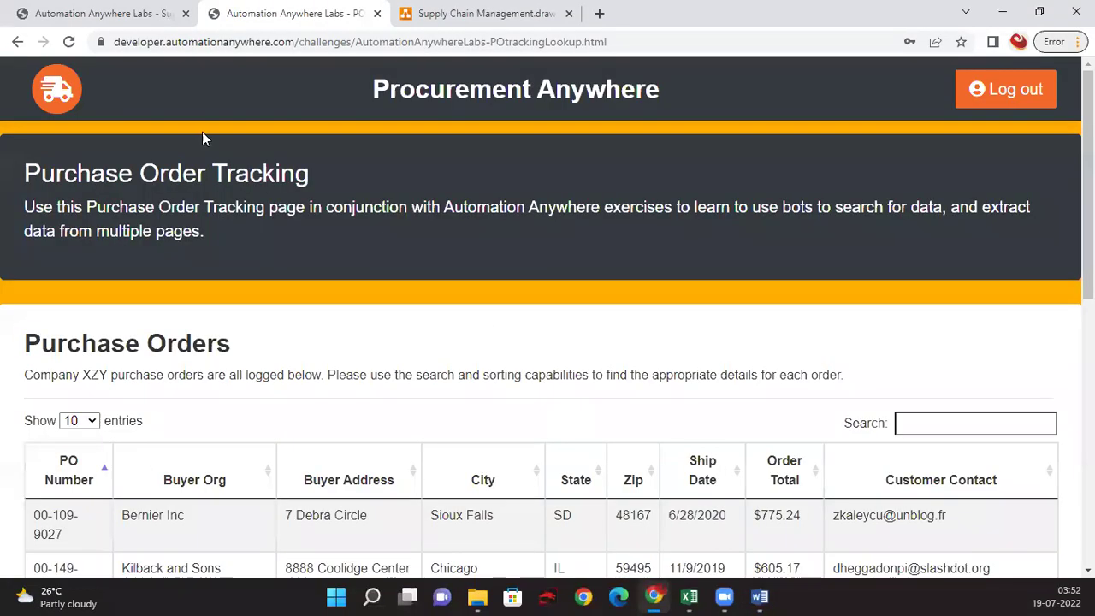
left_click(142, 12)
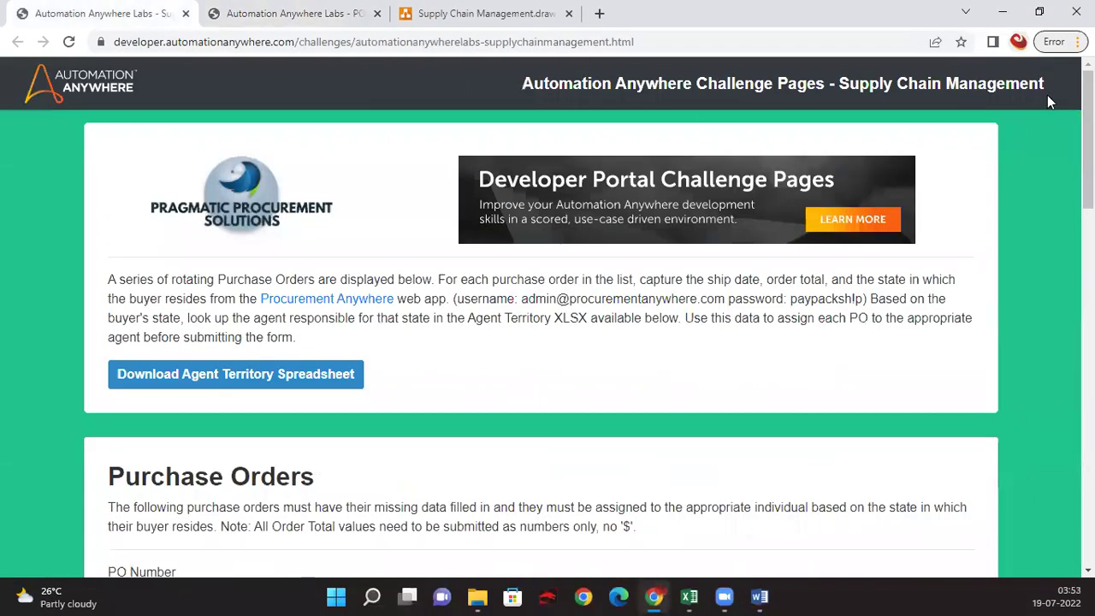
left_click(244, 13)
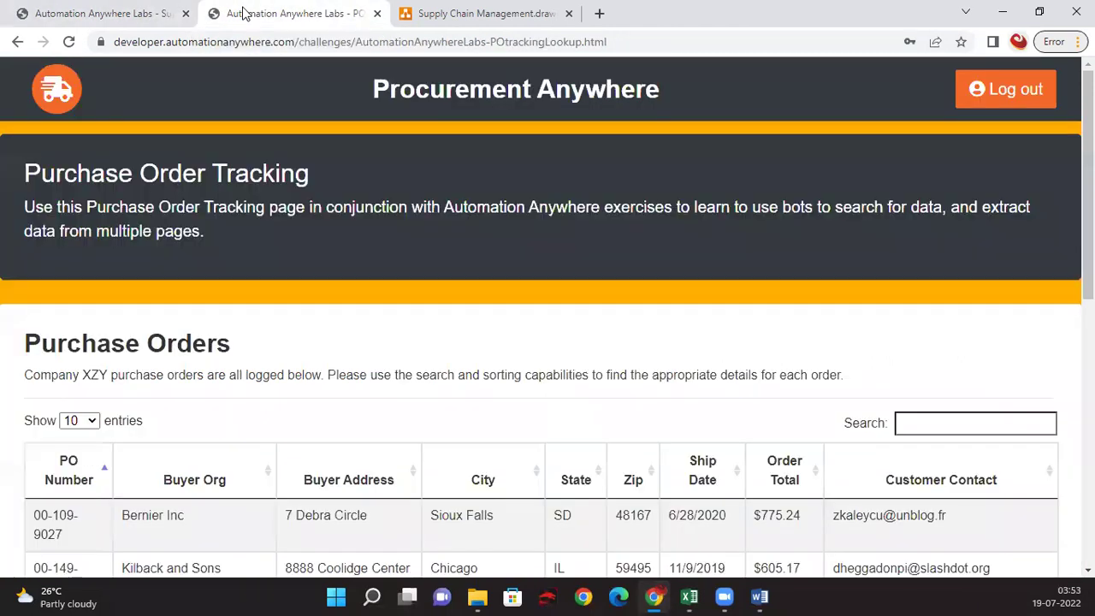
left_click_drag(659, 91, 295, 86)
key("ctrl+c")
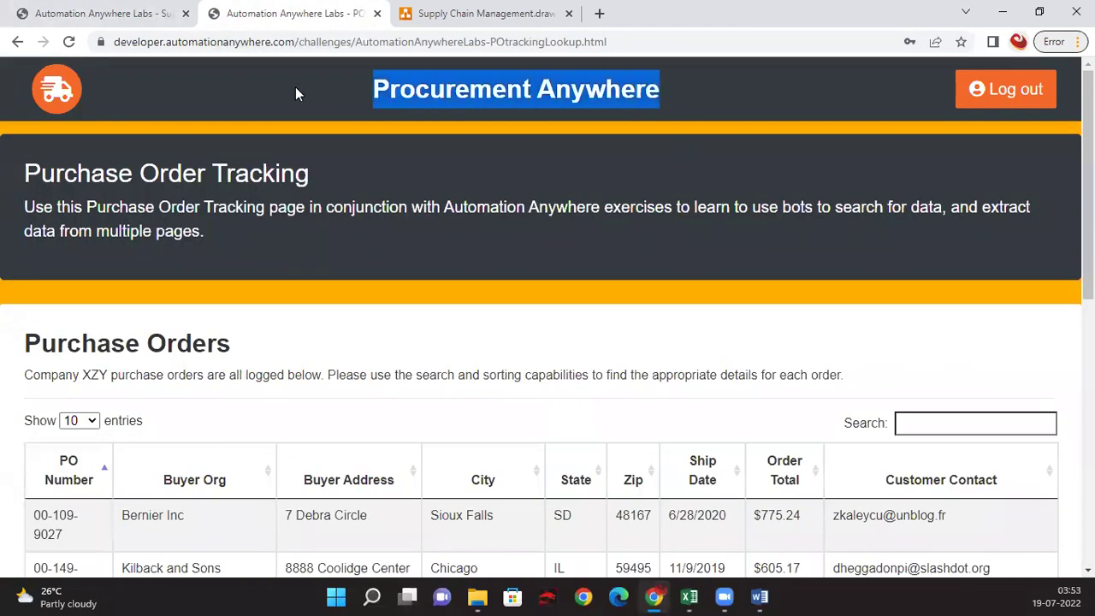
Switch back to Word and enter "Procurement Anywhere" as application 2 and "Supply Chain Management" as application 1 in the applications table
left_click(755, 597)
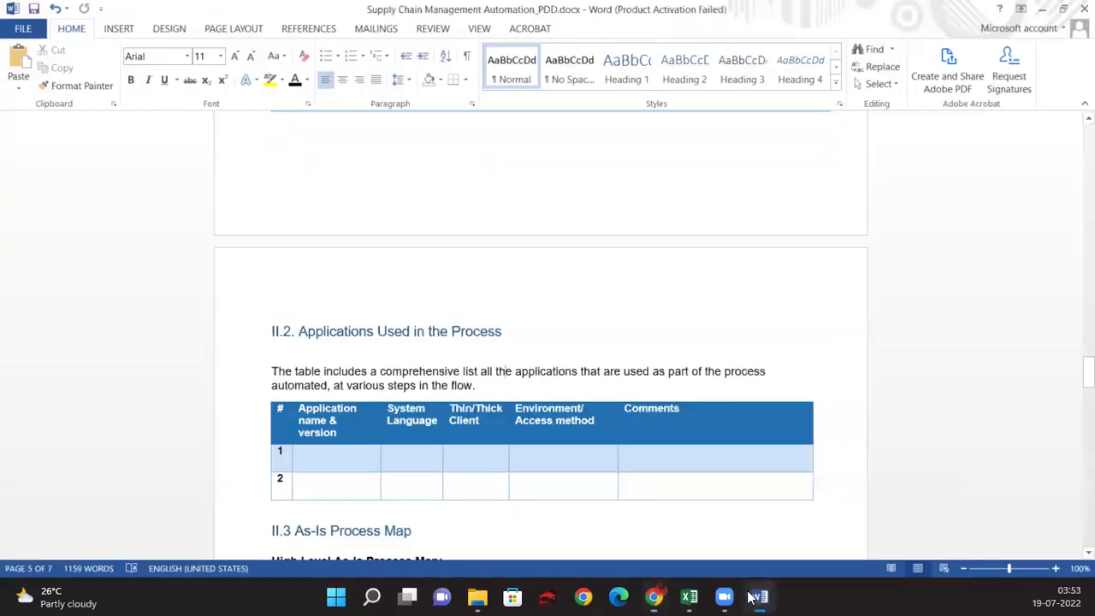
left_click(330, 484)
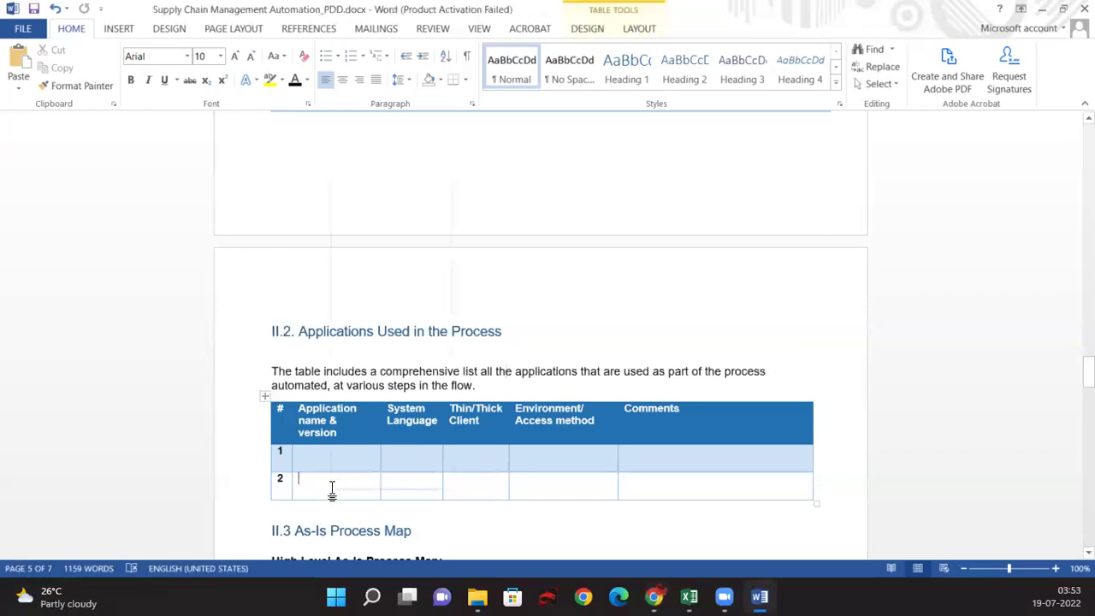
right_click(330, 488)
left_click(409, 242)
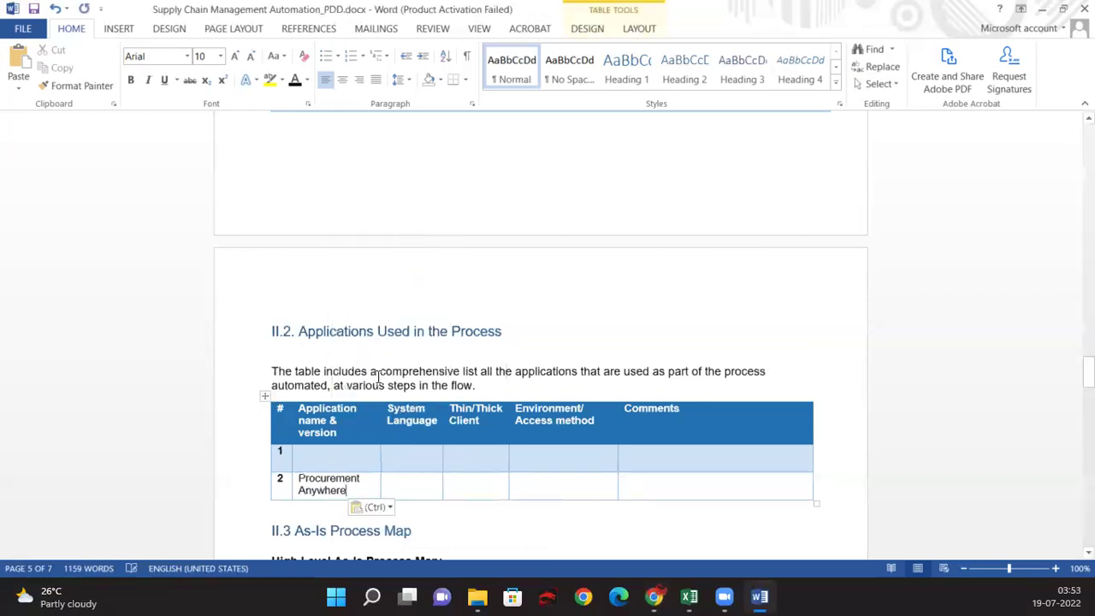
type("S")
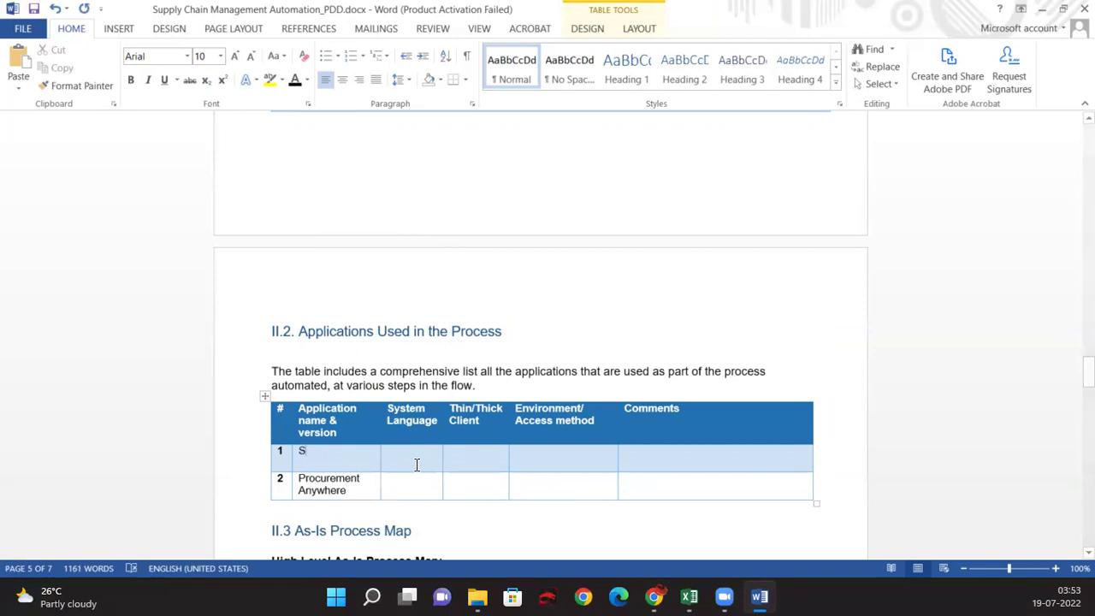
type("upply Ch")
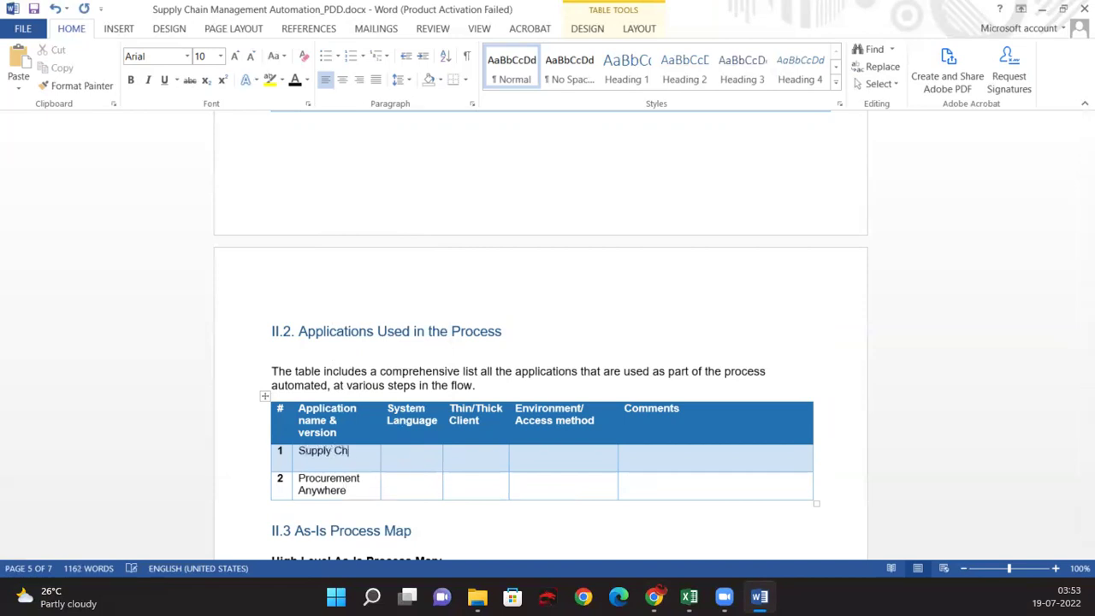
type("ain Management")
Set the System Language to "English" for both applications in the table
left_click(395, 460)
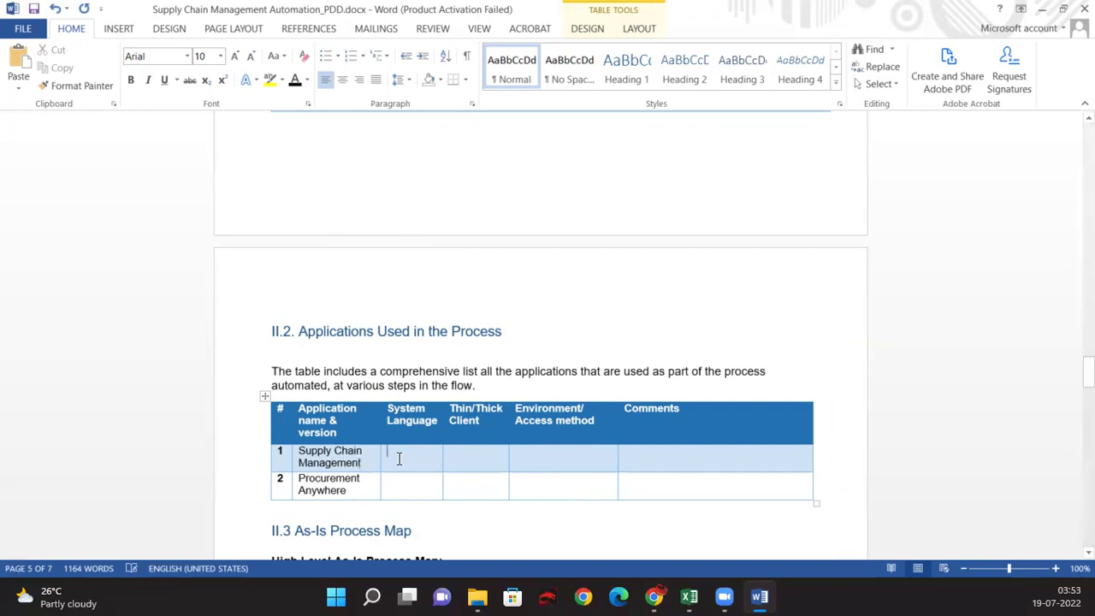
type("En")
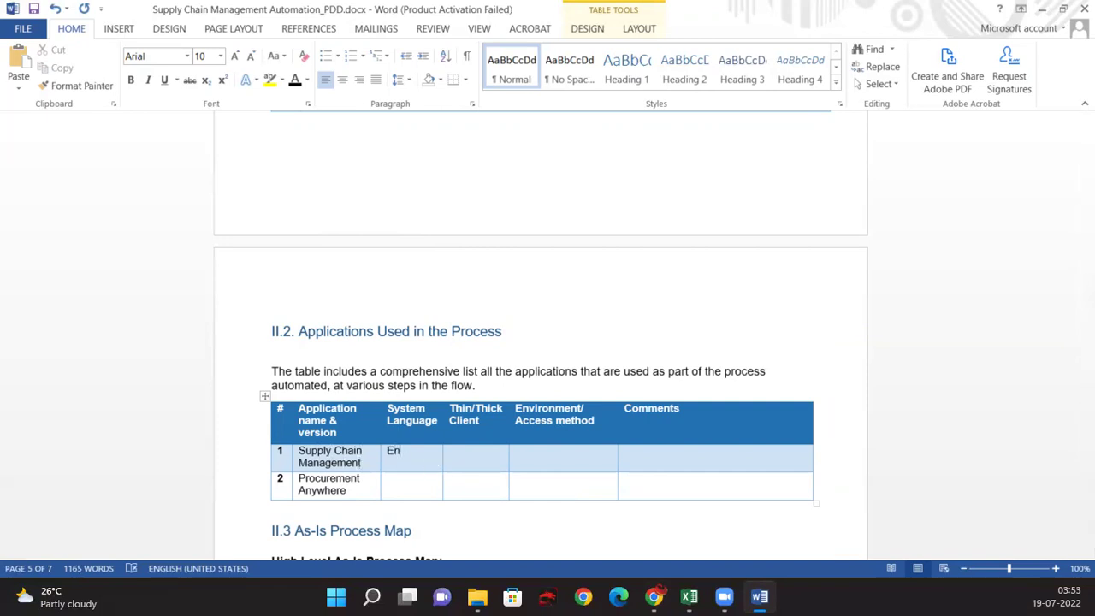
left_click(426, 487)
type("English")
left_click(413, 457)
type("English")
Set the Thin/Thick Client value to "Thin Client" for both applications in the table
left_click(477, 455)
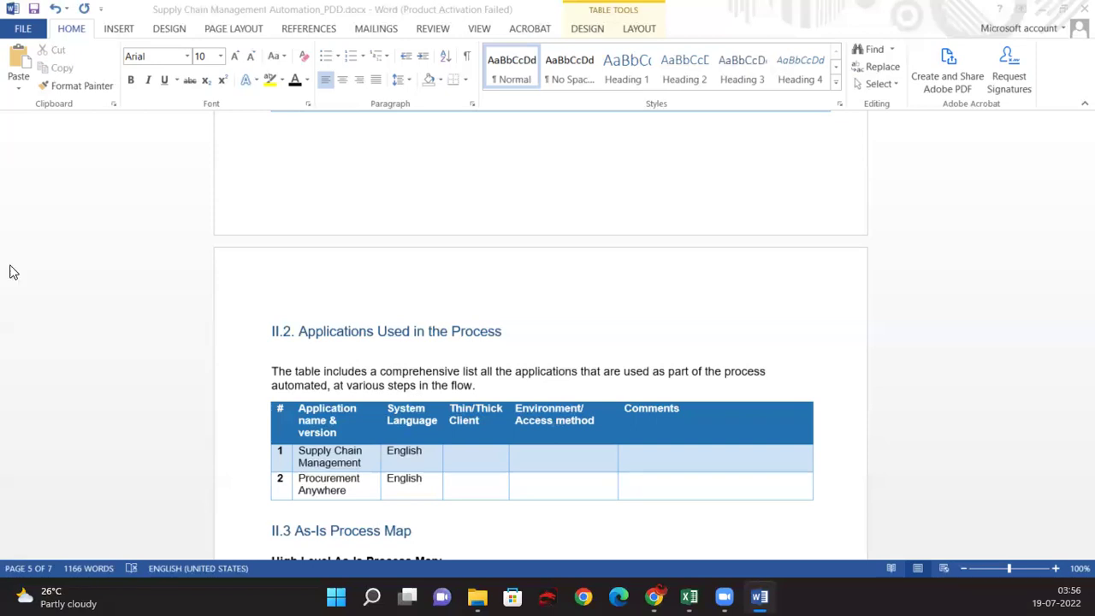
left_click(475, 459)
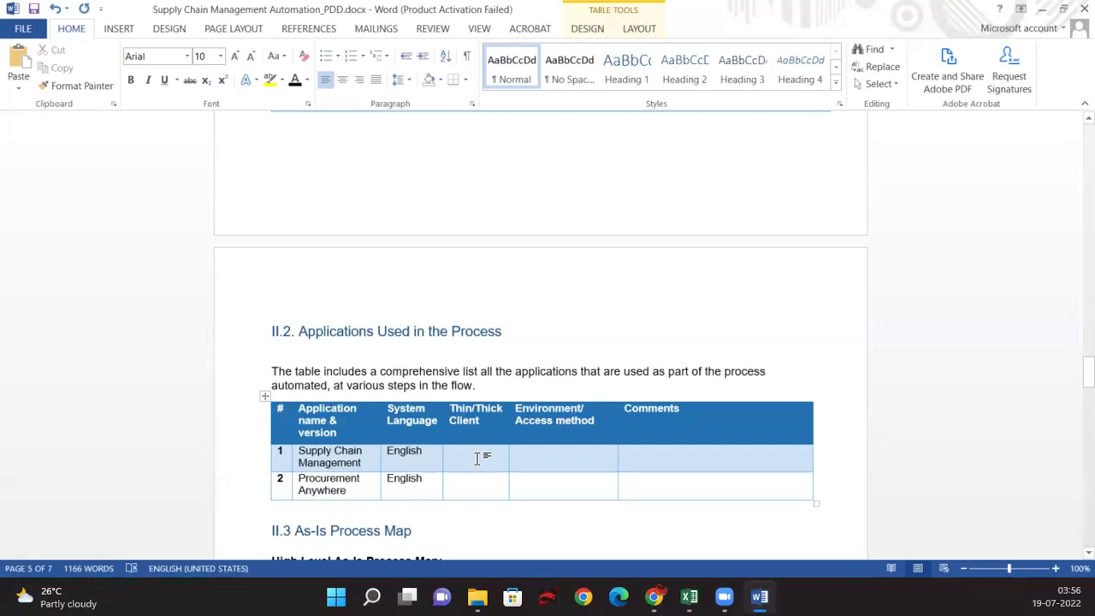
type("Think")
key("BackSpace")
type("Cl;i")
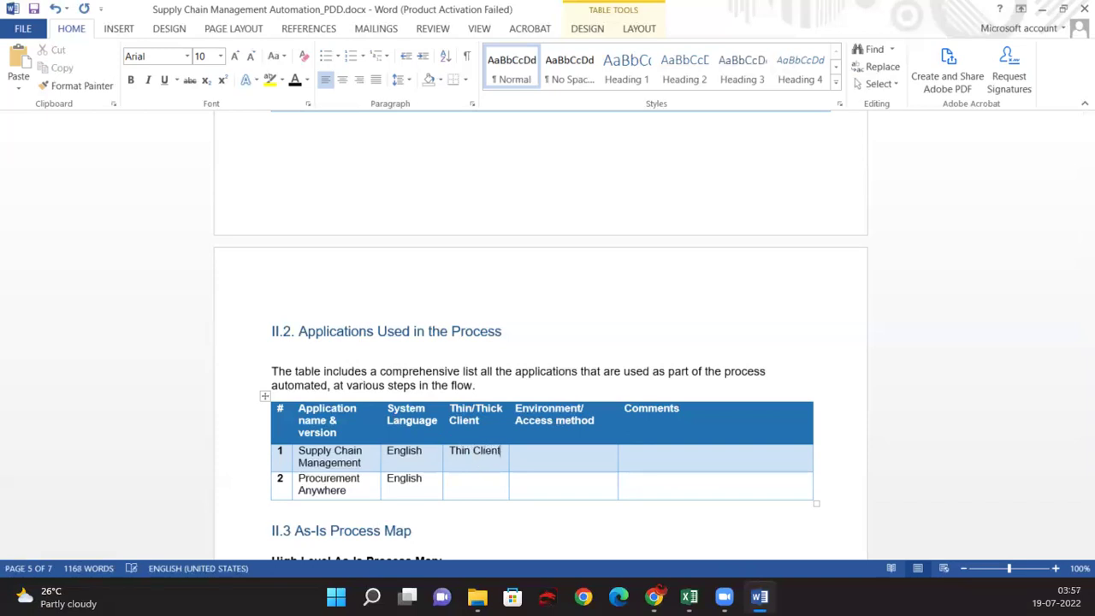
key("shift+Home")
key("ctrl+c")
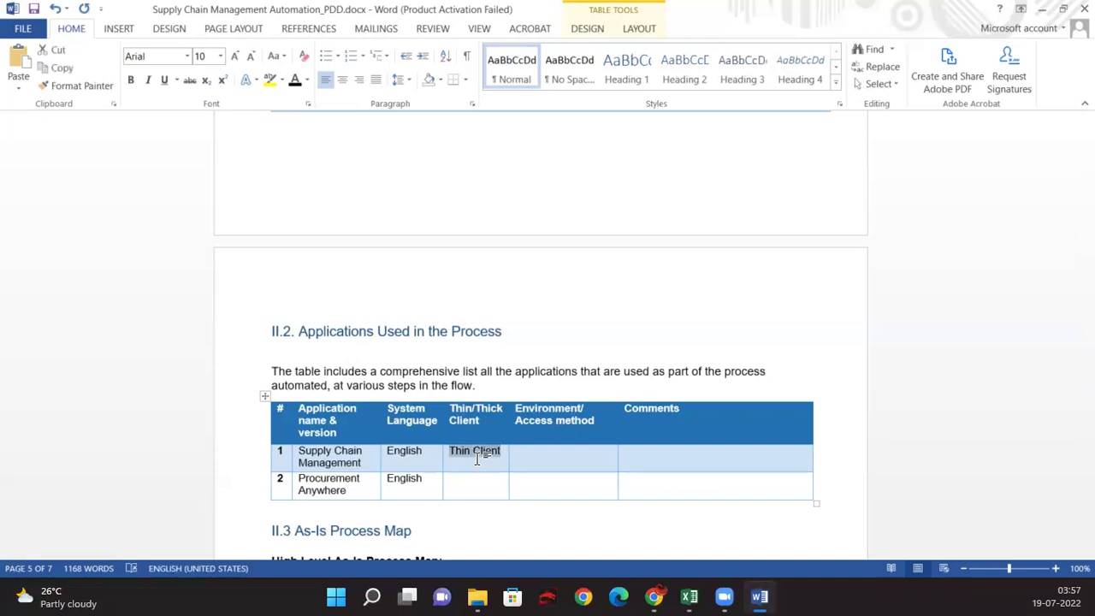
key("Down")
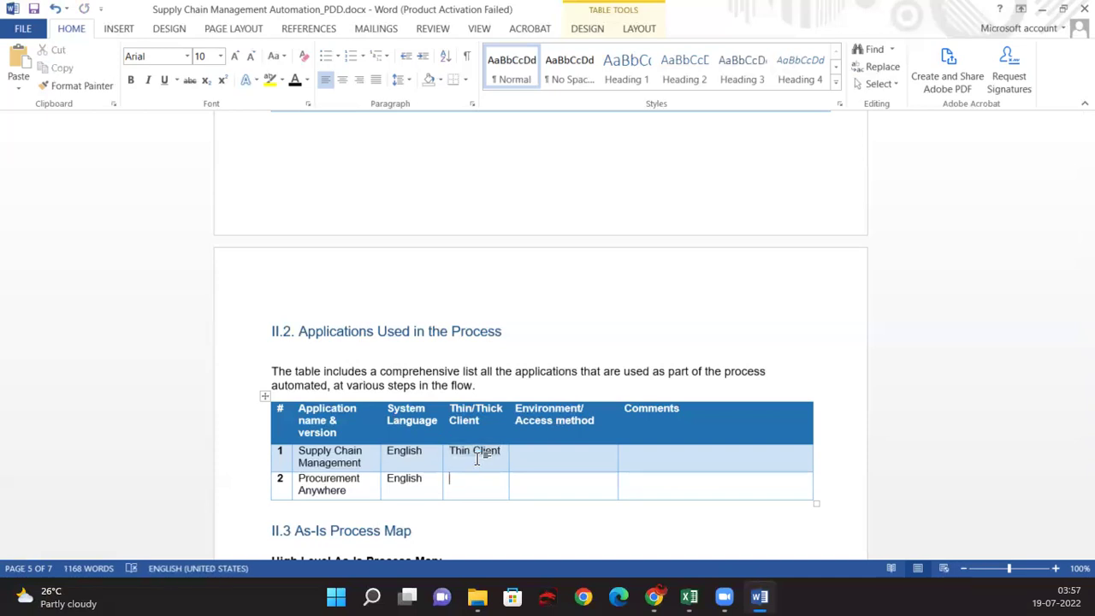
right_click(449, 484)
left_click(527, 236)
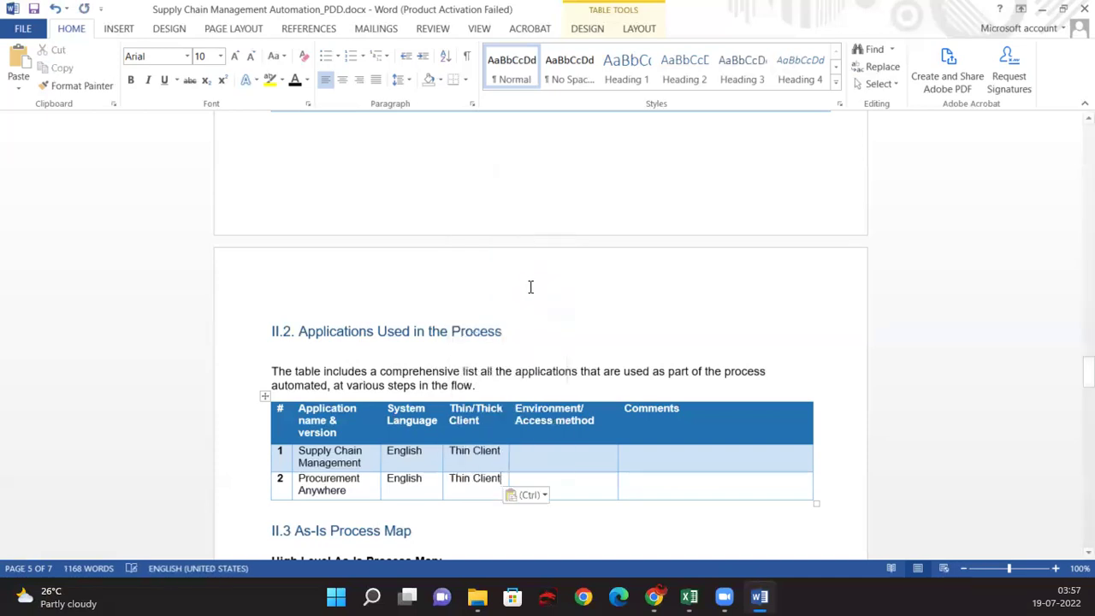
Set the Environment/Access method to "Web Browser" for both applications in the table
left_click(552, 451)
type("Web B")
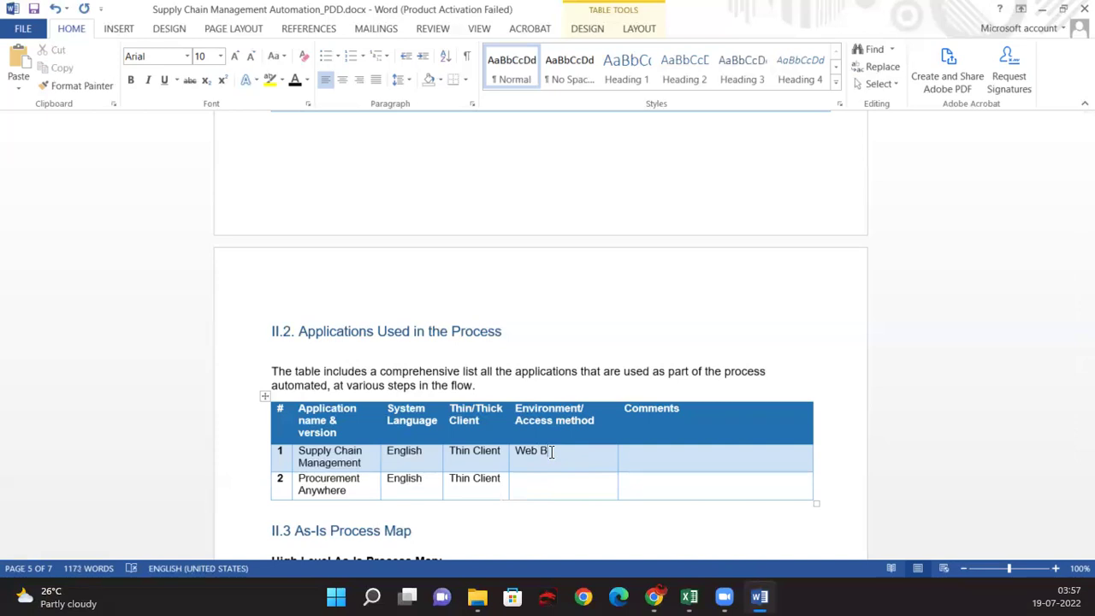
type("row")
triple_click(550, 451)
key("ctrl+c")
key("Down")
right_click(518, 484)
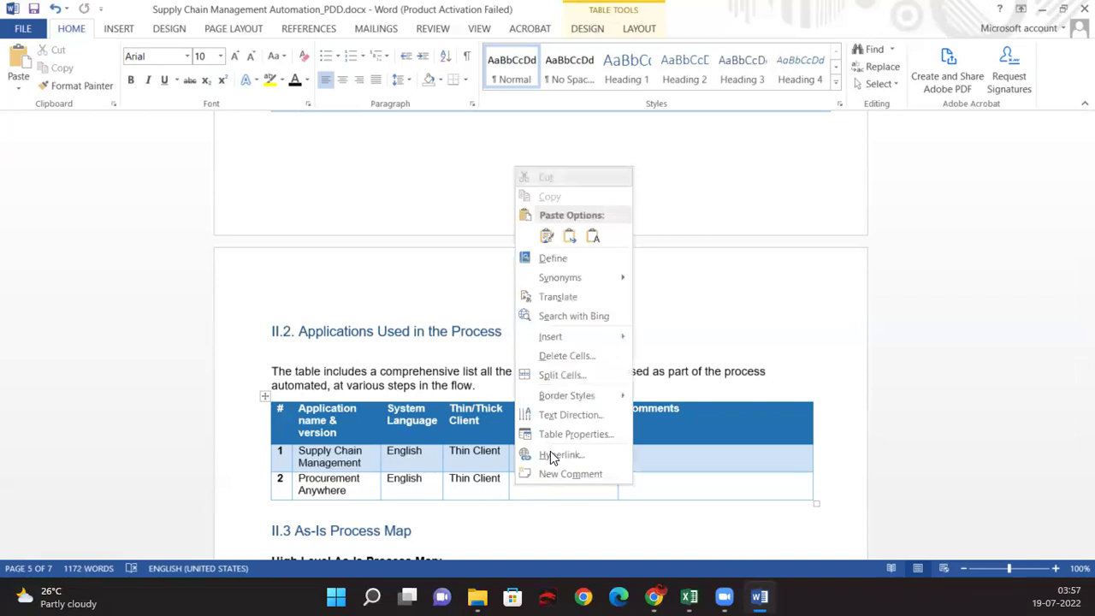
left_click(587, 238)
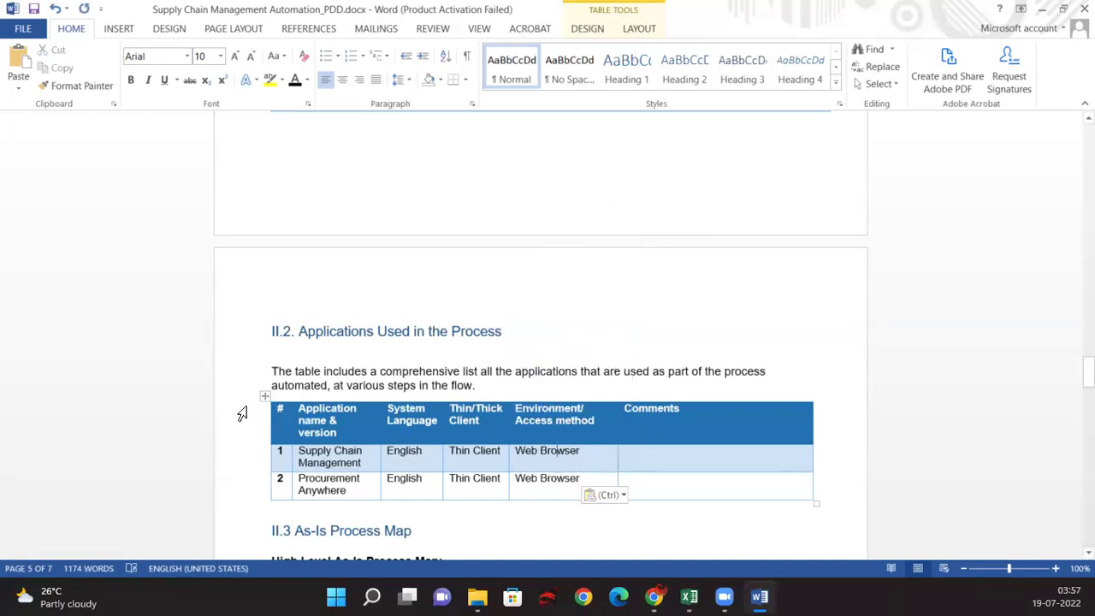
Replace the {{Process Name}} placeholder in the II.3 As-Is Process Map bullet with "Supply Chain management"
scroll(244, 415, "down", 3)
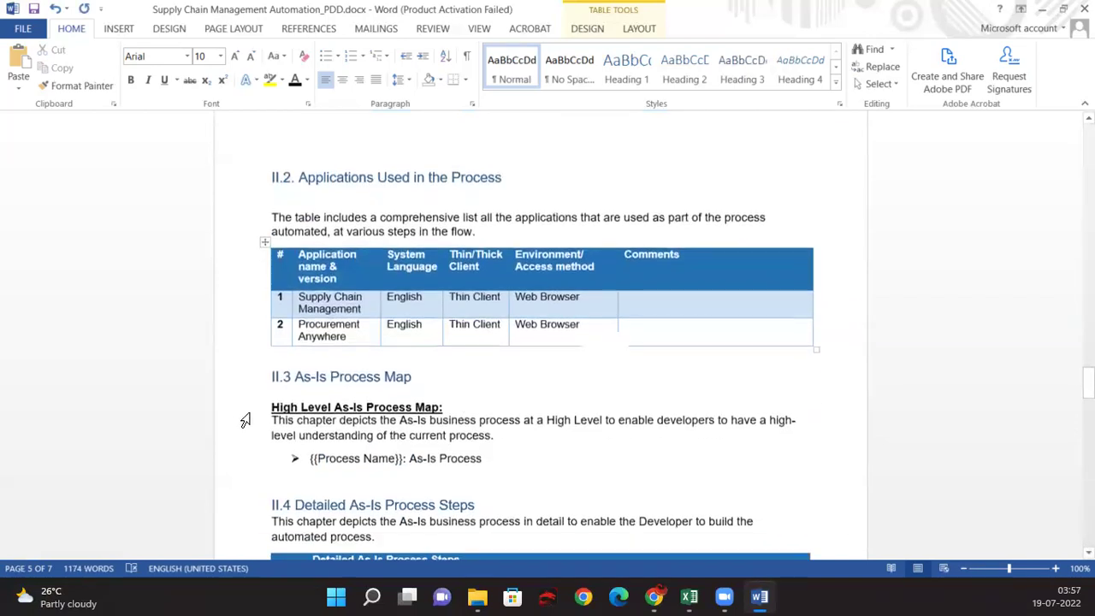
left_click(447, 446)
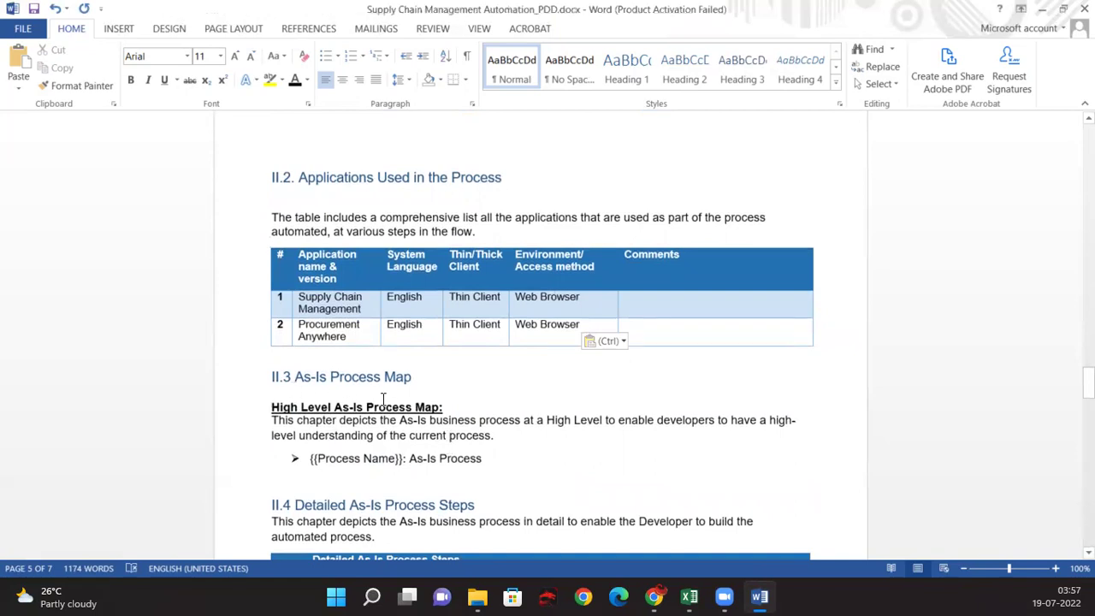
scroll(351, 420, "down", 1)
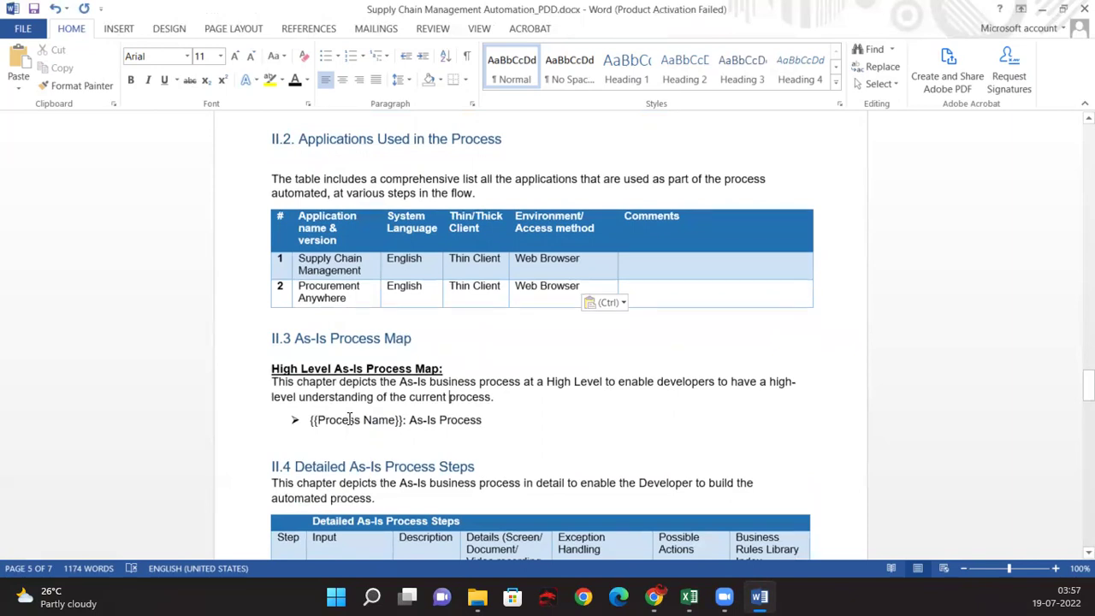
left_click_drag(403, 420, 316, 420)
left_click(343, 420)
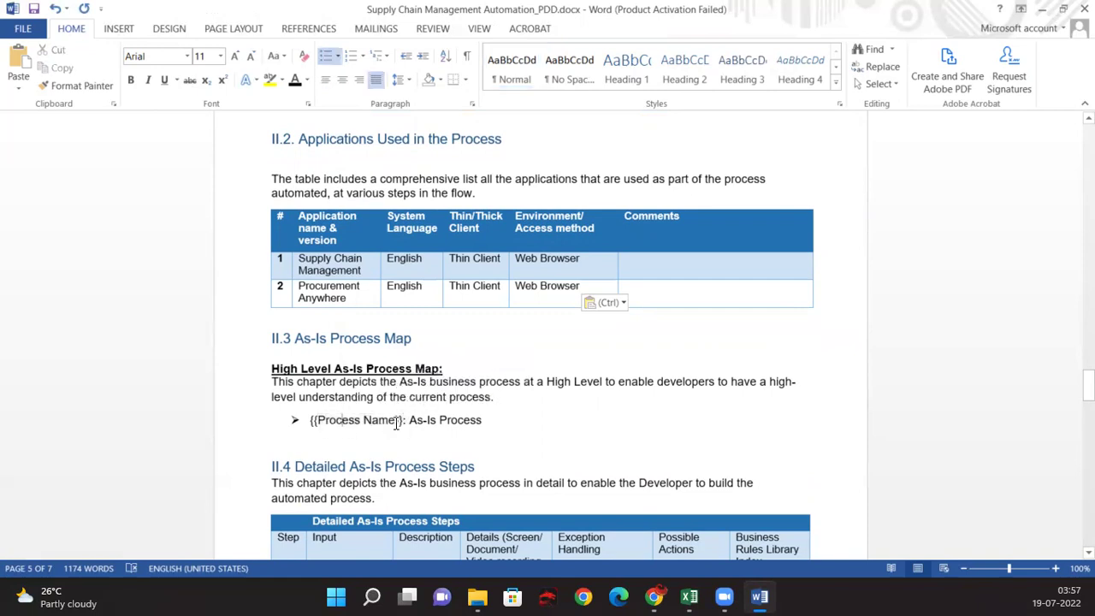
left_click_drag(311, 420, 407, 441)
type("Su")
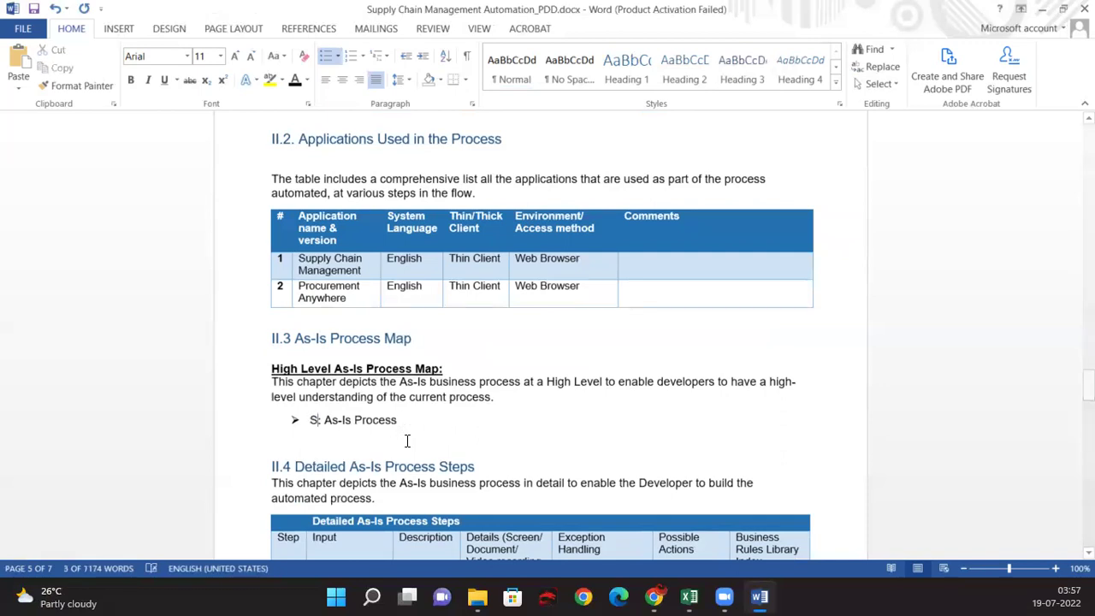
type("pply Cha")
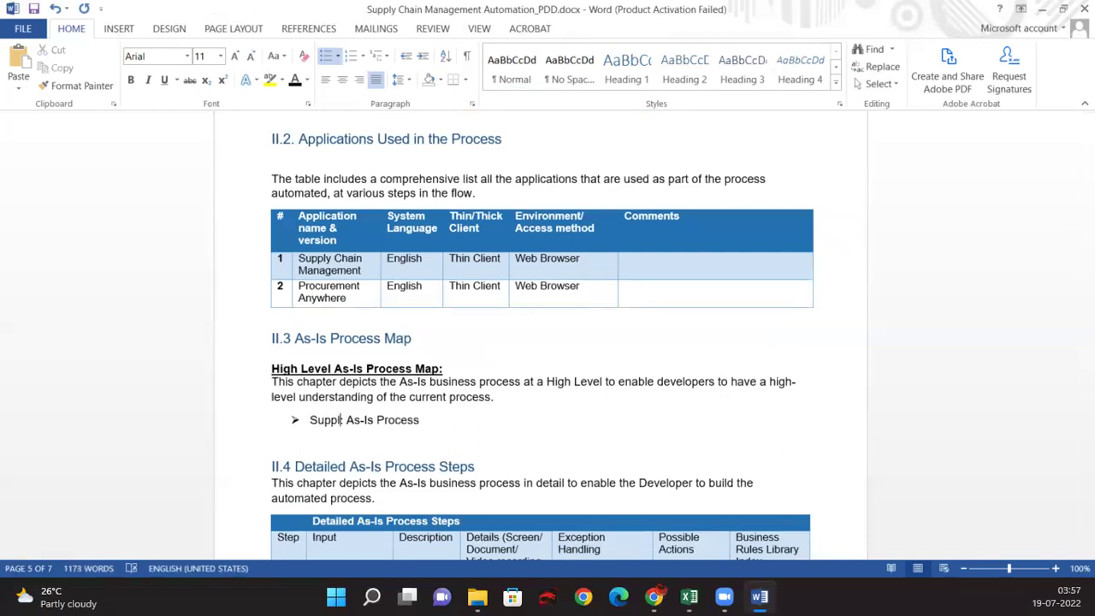
type("in managemen")
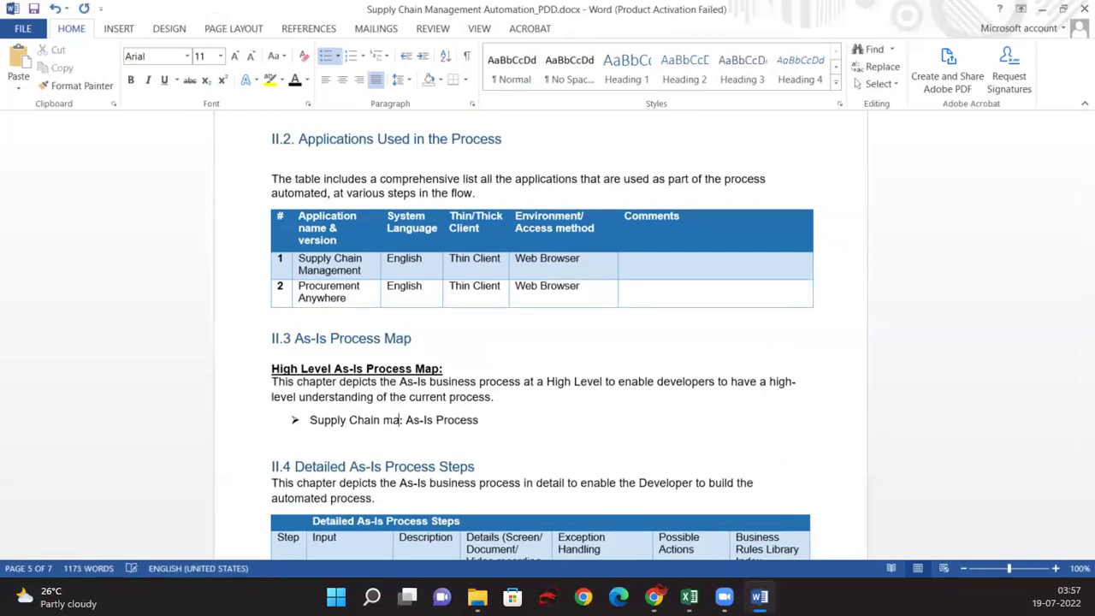
type("t")
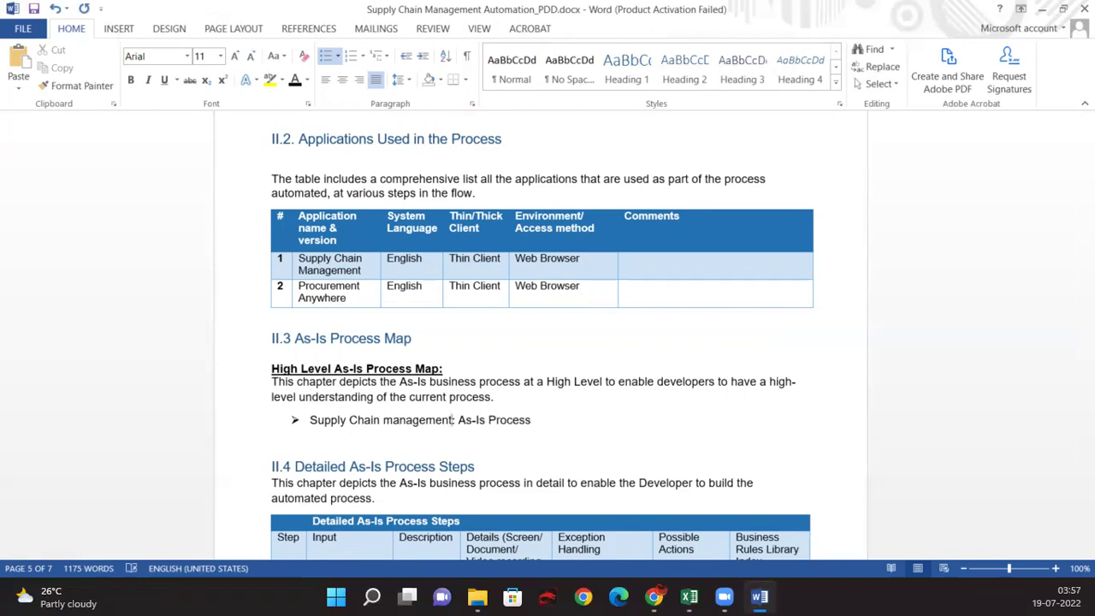
Place the cursor below the As-Is Process bullet, switch to draw.io in Chrome and export the As Is Process page as JPEG to the device
left_click(353, 441)
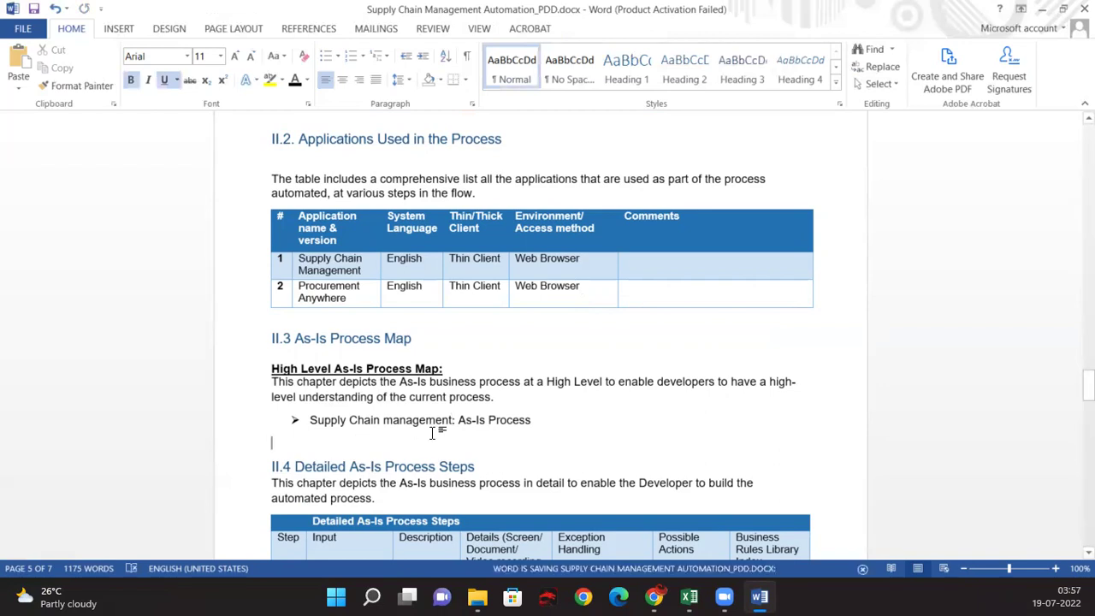
left_click(653, 596)
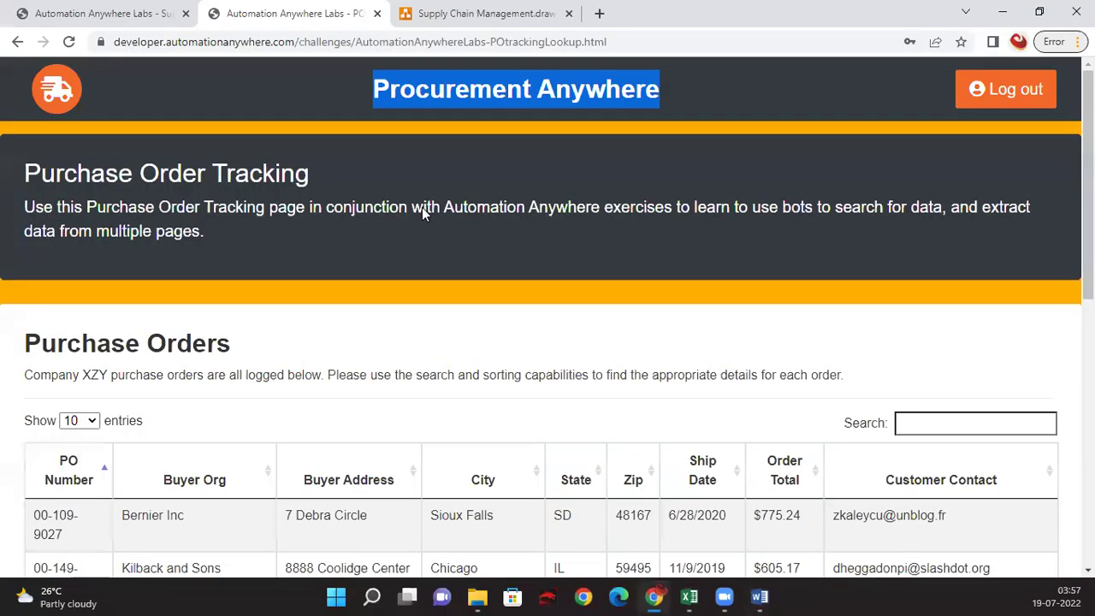
left_click(449, 26)
left_click(269, 568)
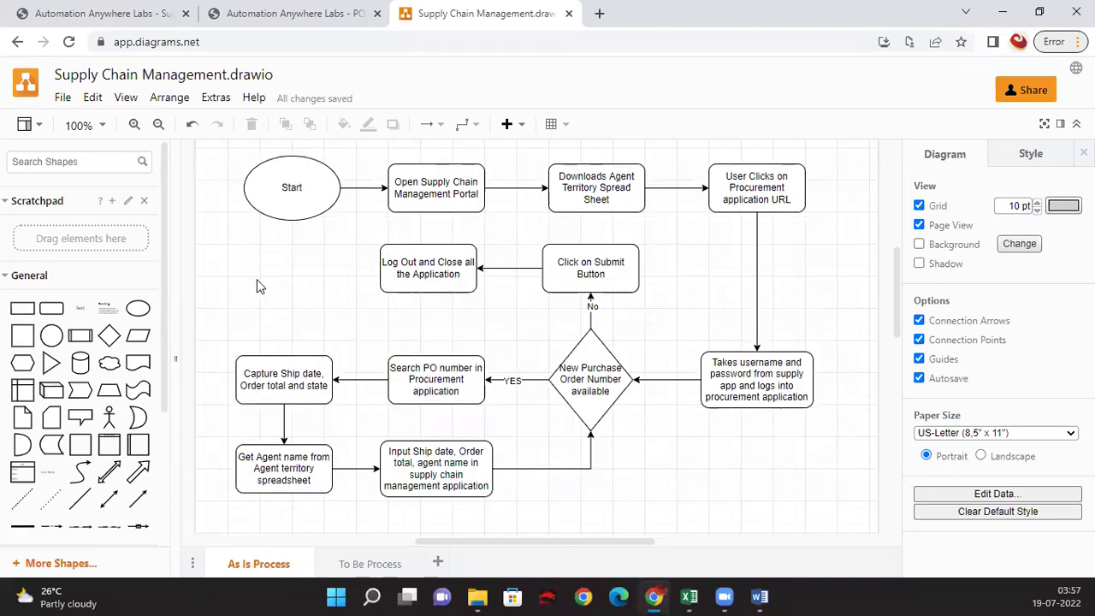
left_click(64, 97)
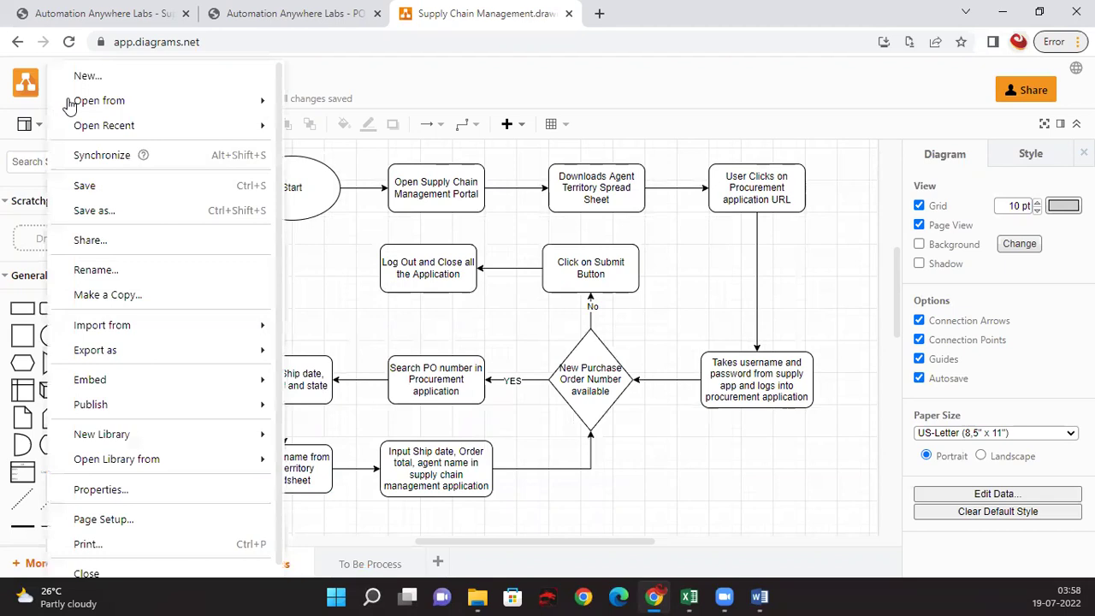
mouse_move(159, 352)
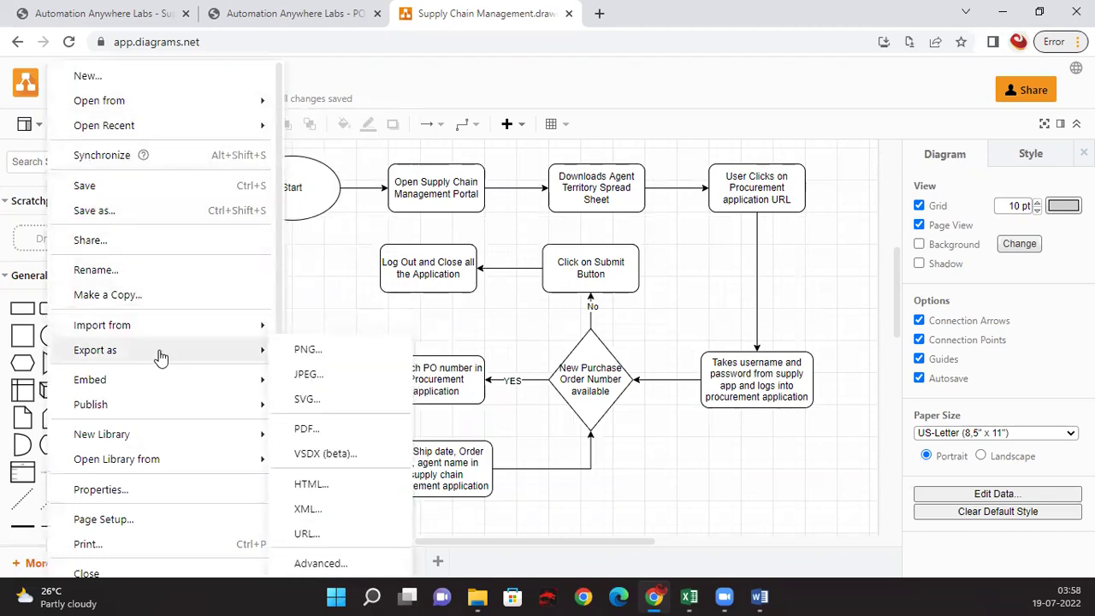
left_click(364, 376)
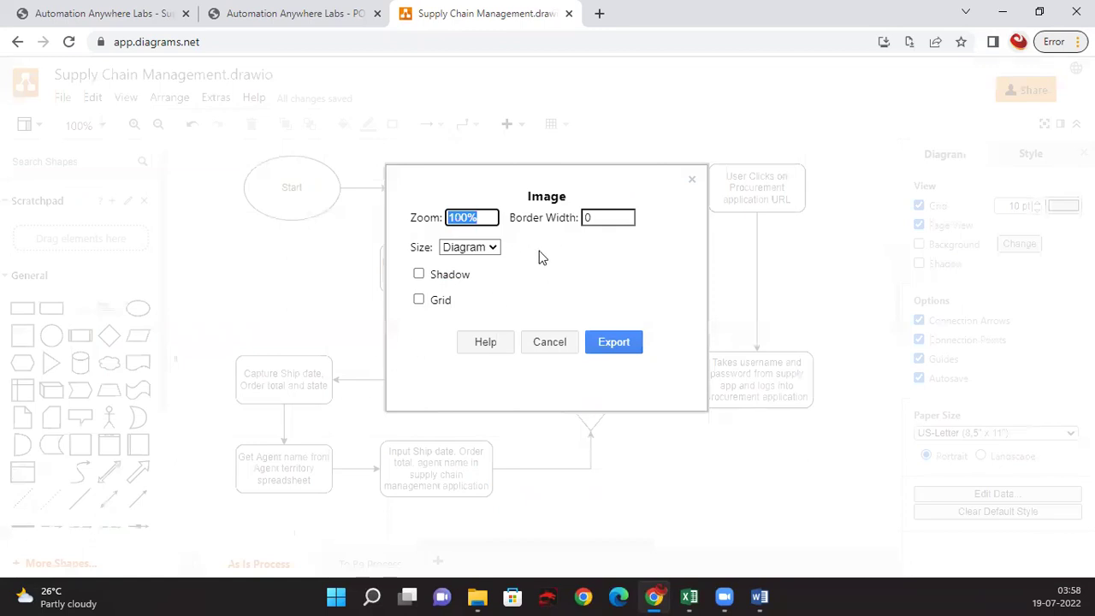
left_click(618, 347)
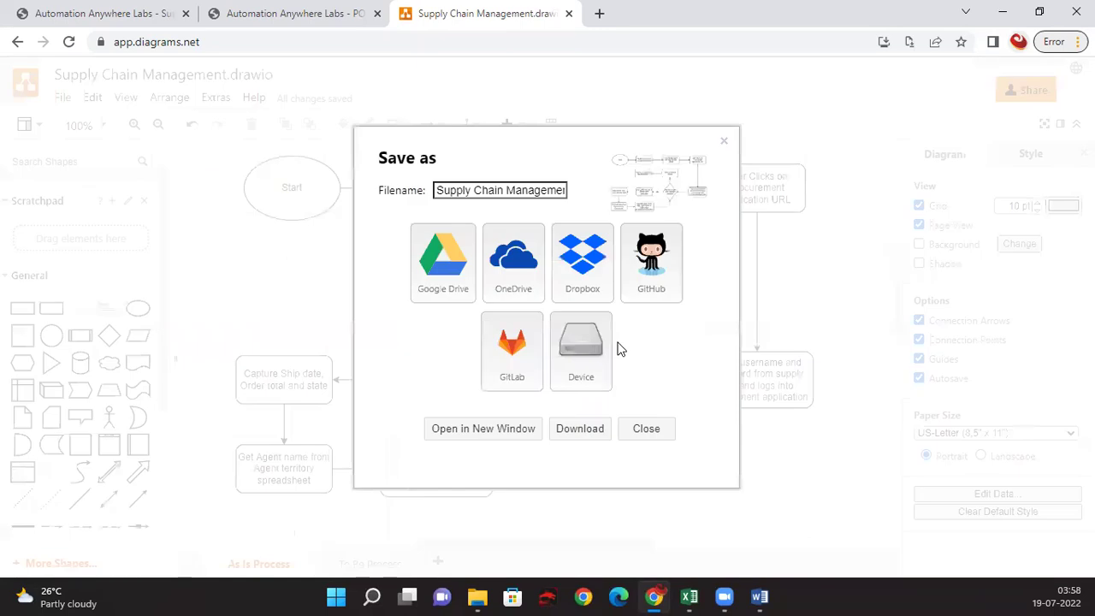
left_click(568, 351)
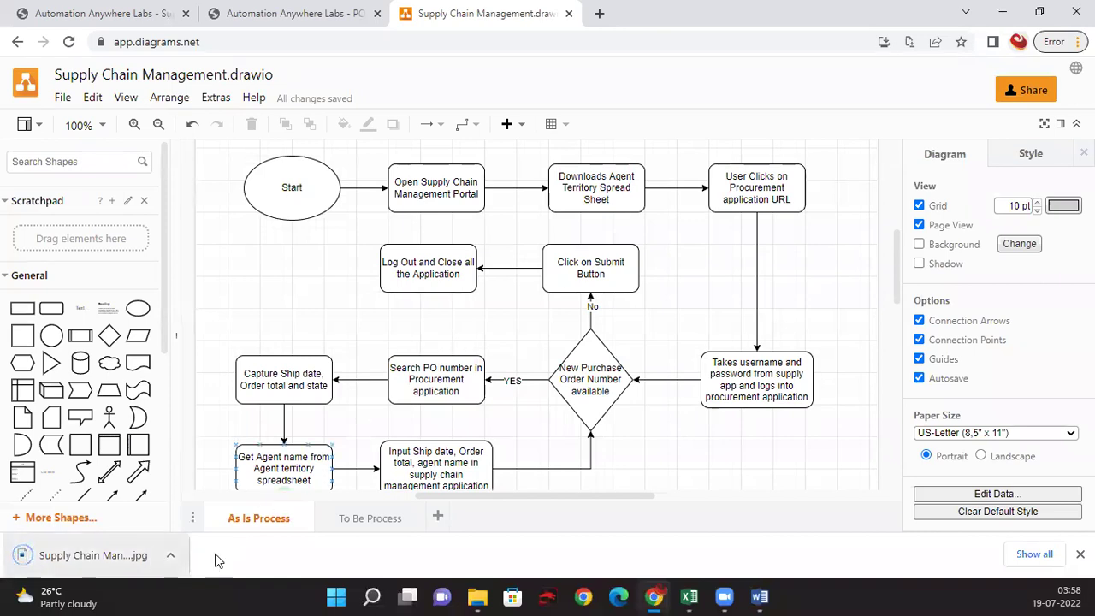
Copy Supply Chain Management-As Is Process.jpg from the Downloads folder and paste it into the Word document below the As-Is Process bullet
left_click(477, 597)
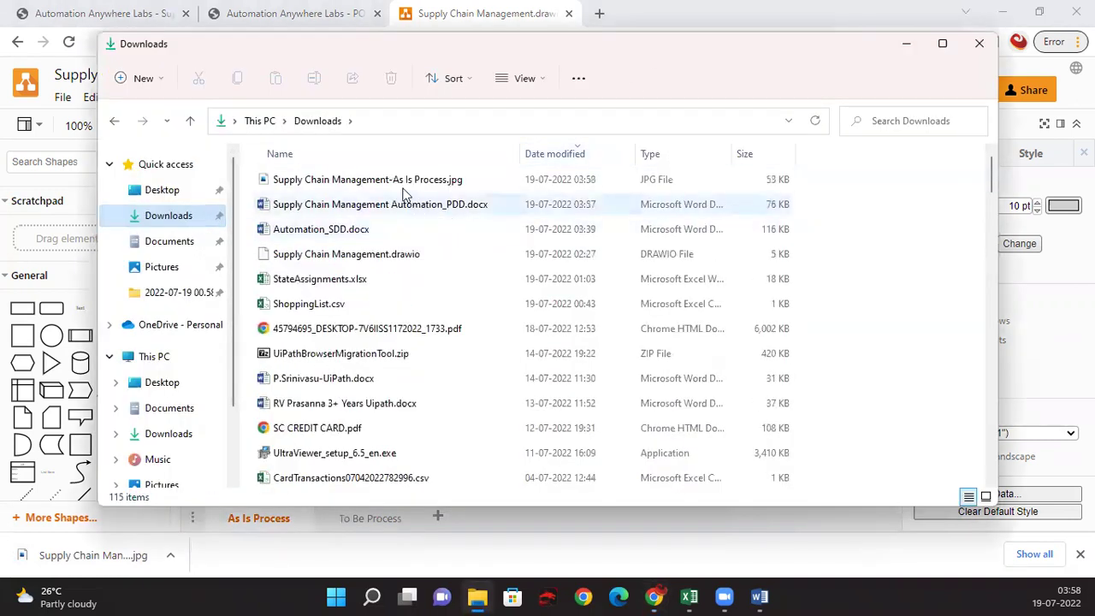
left_click(399, 181)
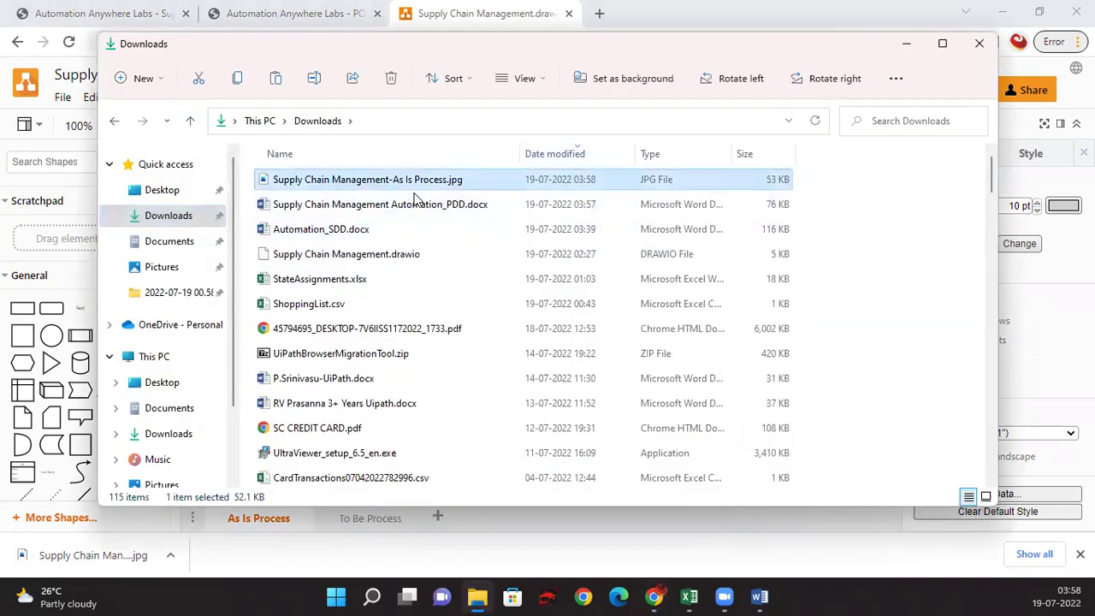
left_click(906, 44)
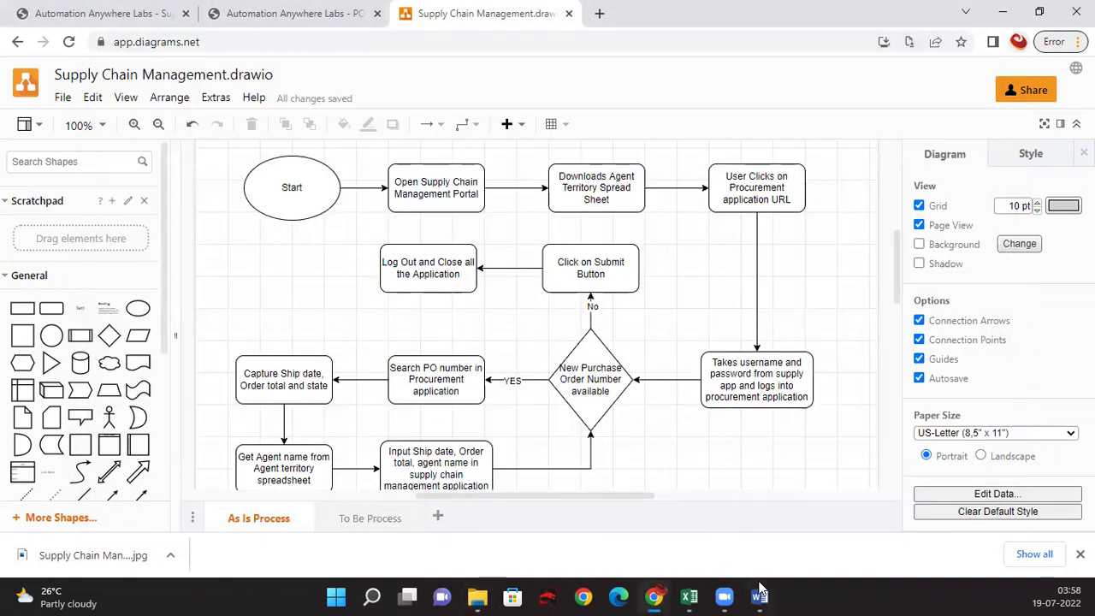
left_click(759, 596)
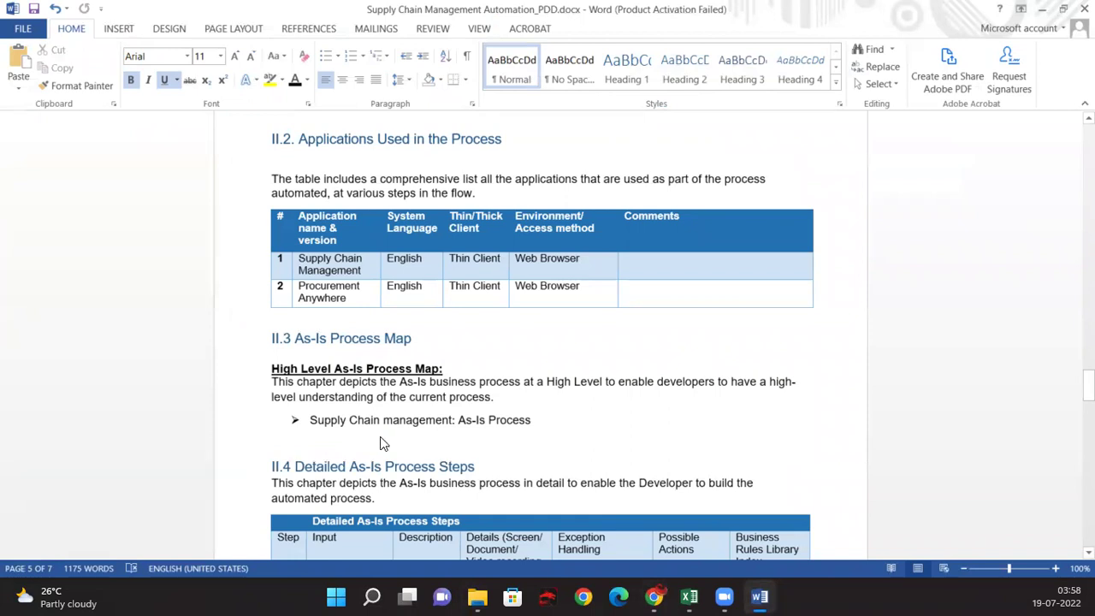
key("ctrl+v")
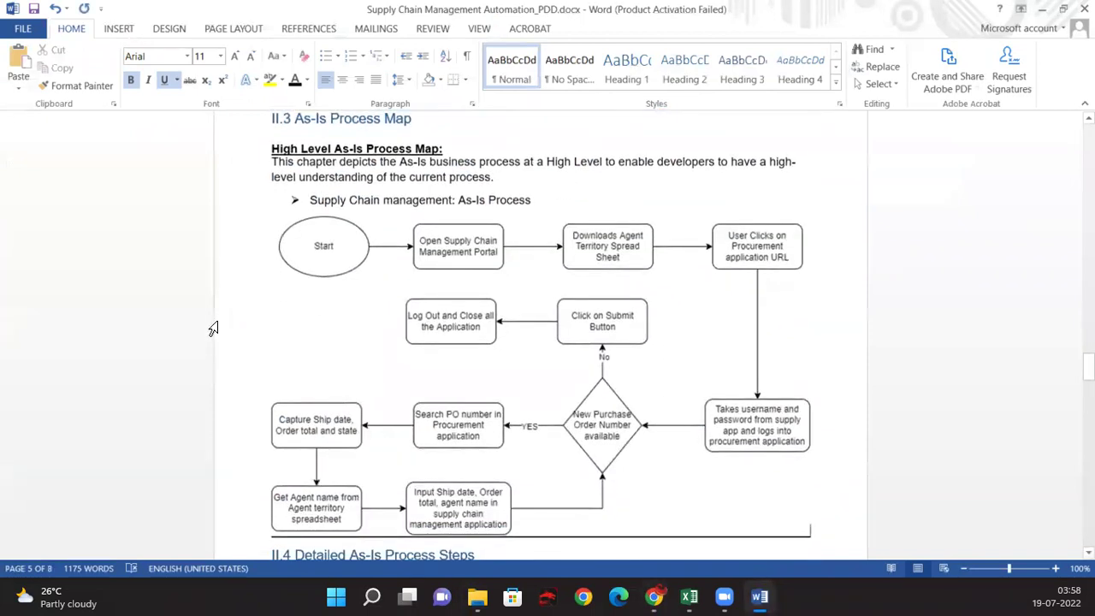
Place the cursor on the blank line below the III.1 To-Be Detailed Process Map heading
scroll(256, 330, "down", 3)
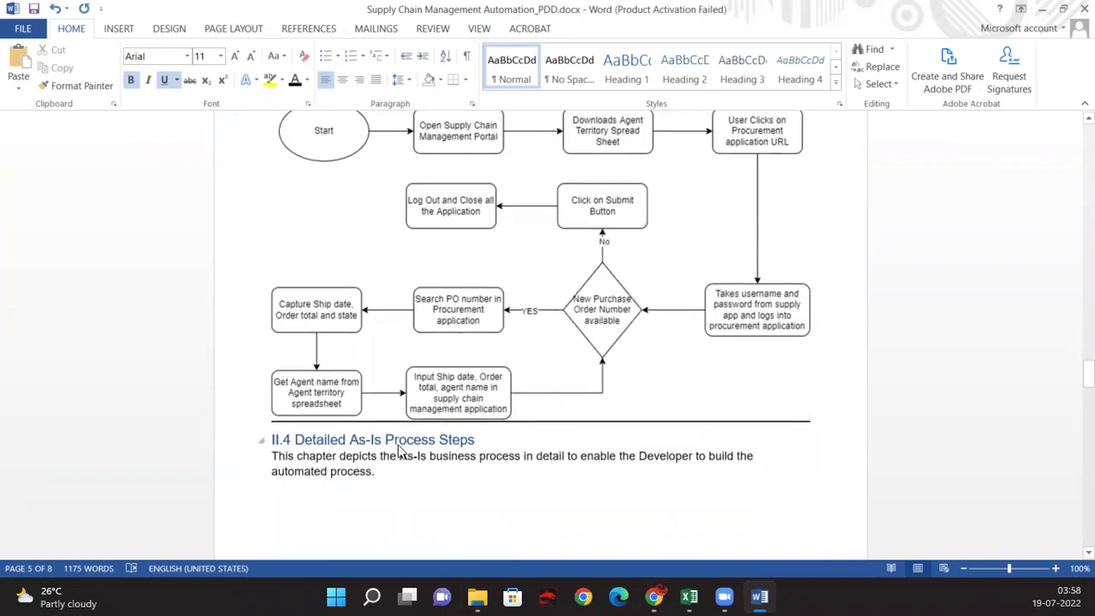
scroll(396, 441, "down", 4)
scroll(395, 437, "down", 3)
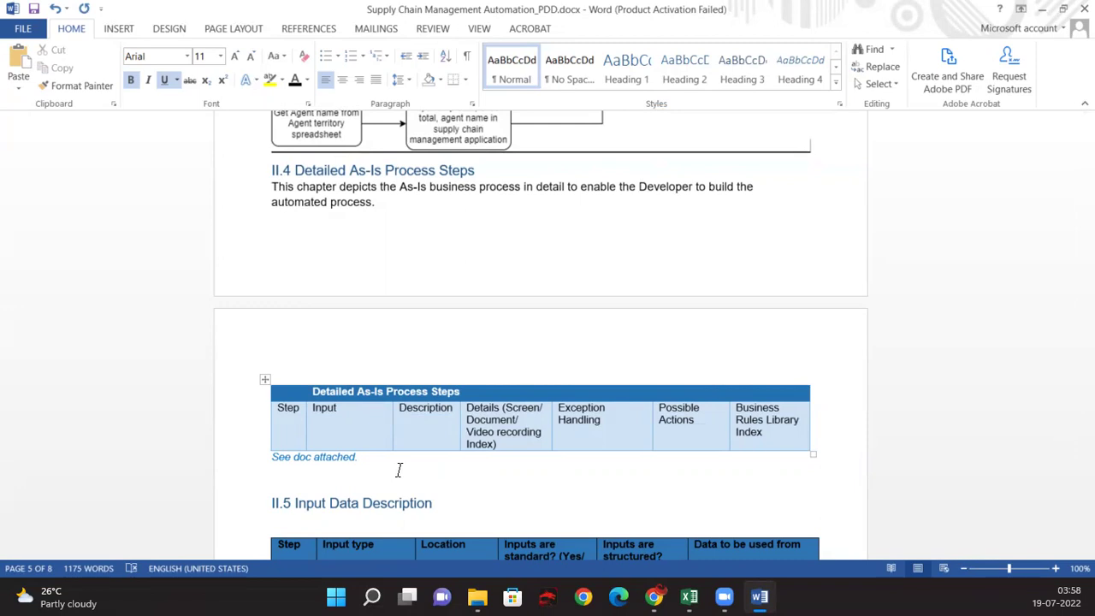
scroll(415, 442, "down", 5)
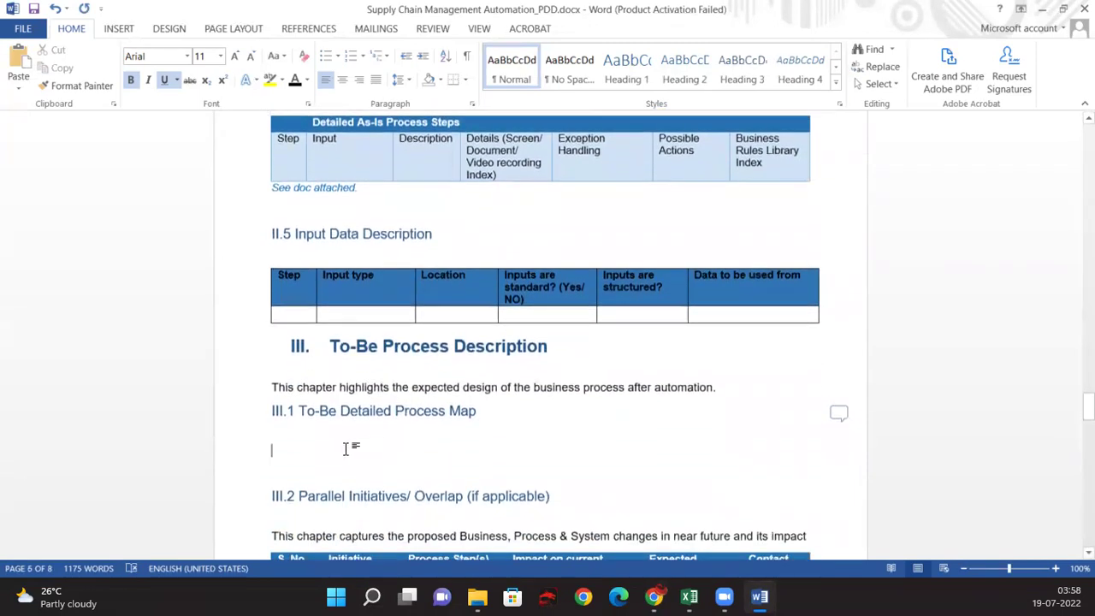
left_click(410, 454)
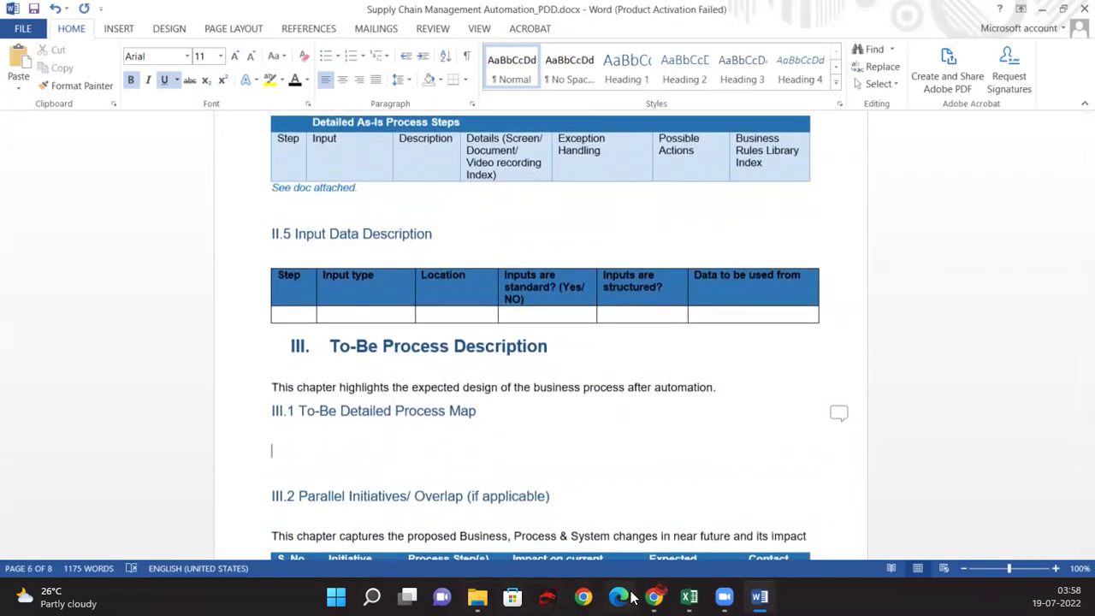
Switch to draw.io in Chrome and export the To Be Process page as JPEG to the device
left_click(659, 596)
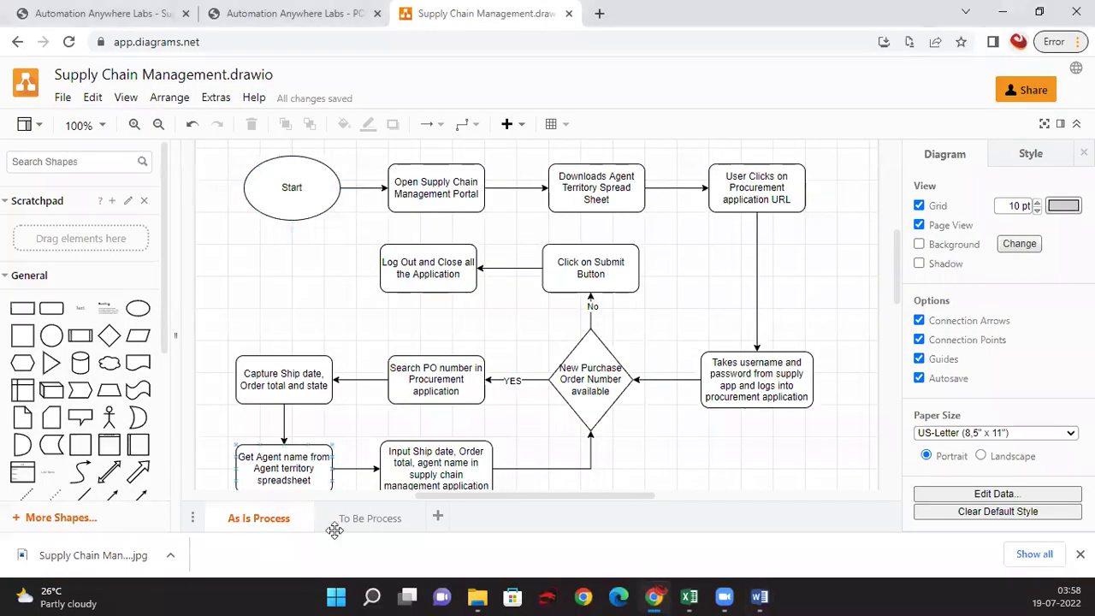
left_click(364, 523)
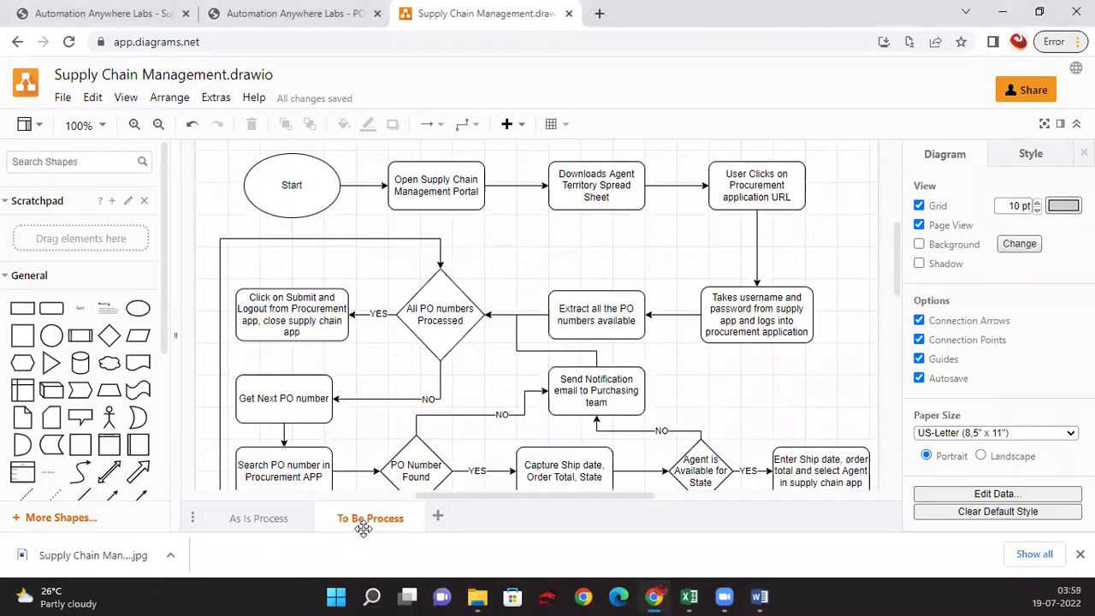
left_click(66, 100)
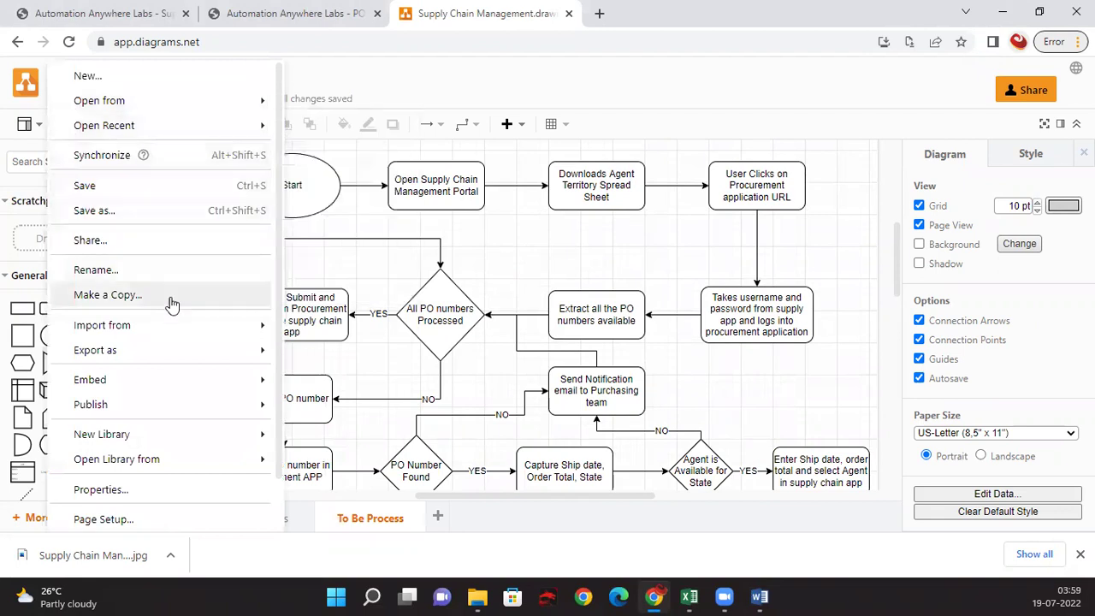
mouse_move(192, 353)
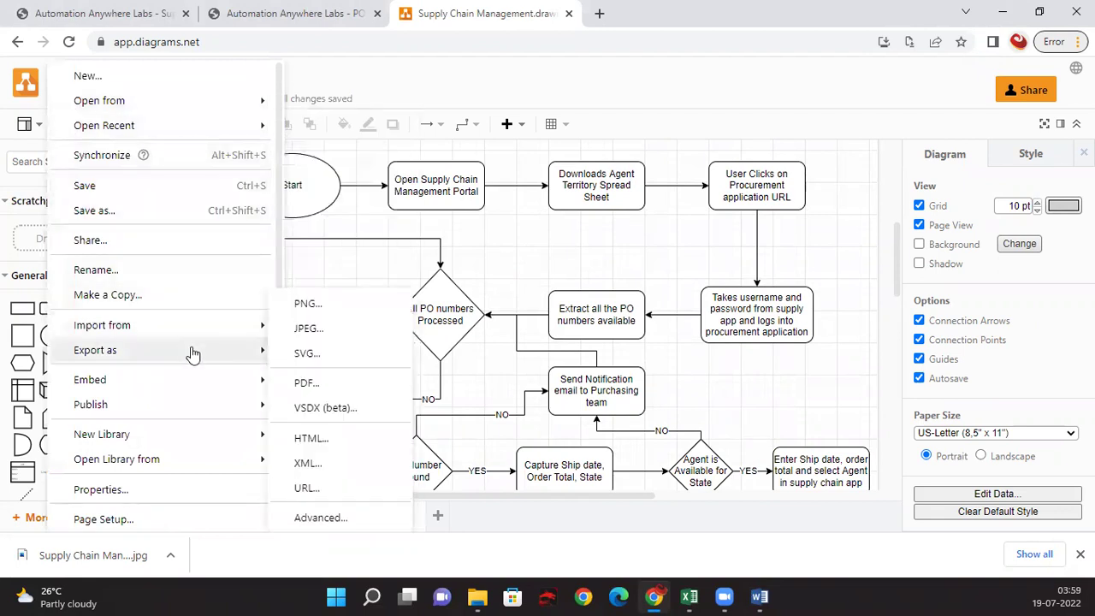
left_click(337, 339)
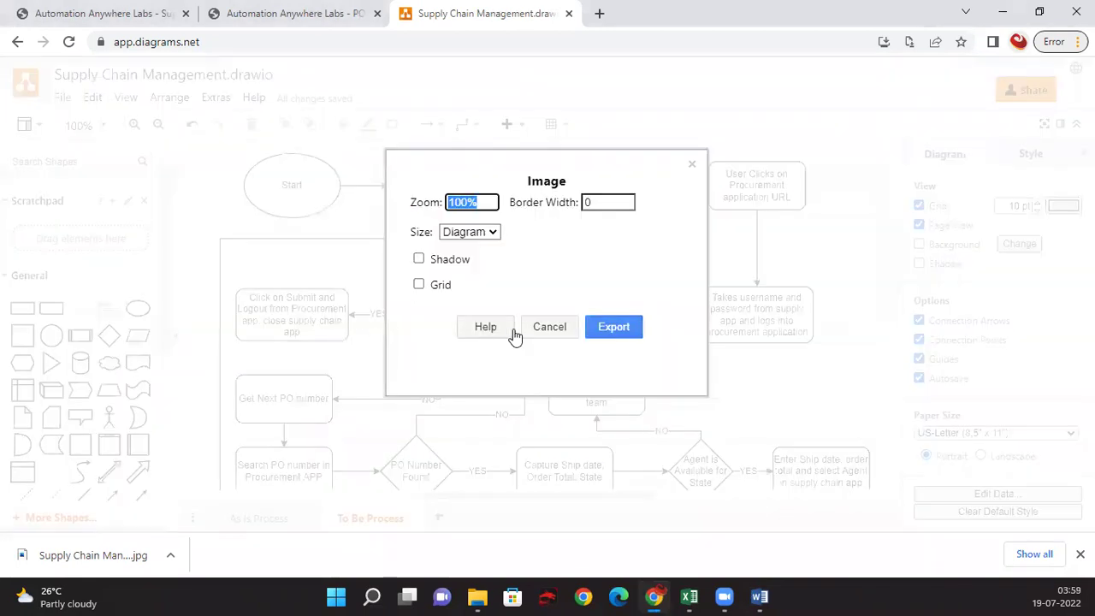
left_click(625, 330)
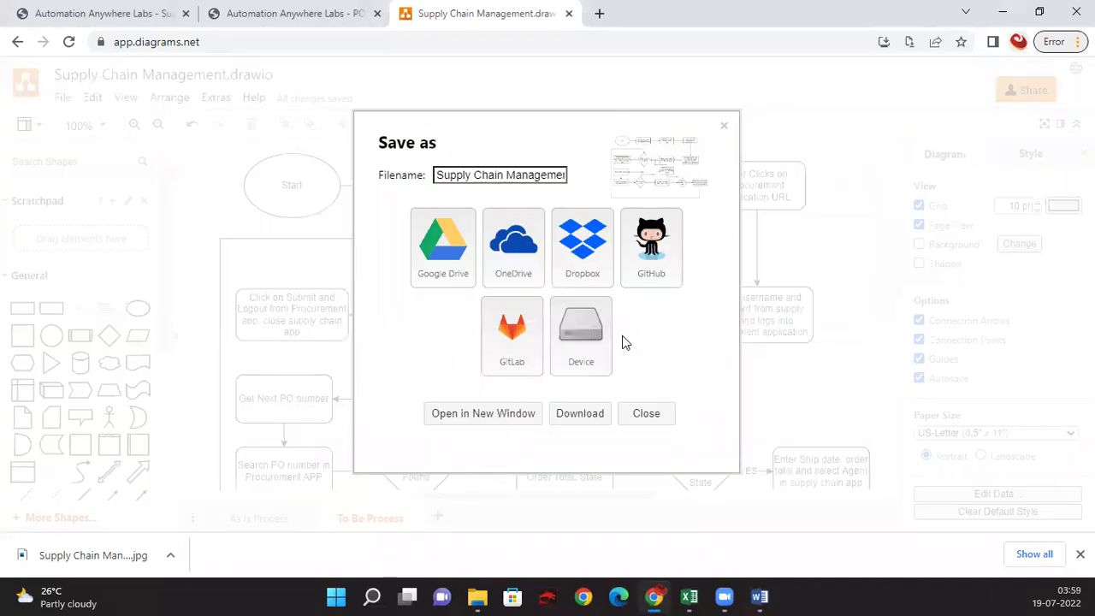
left_click(582, 338)
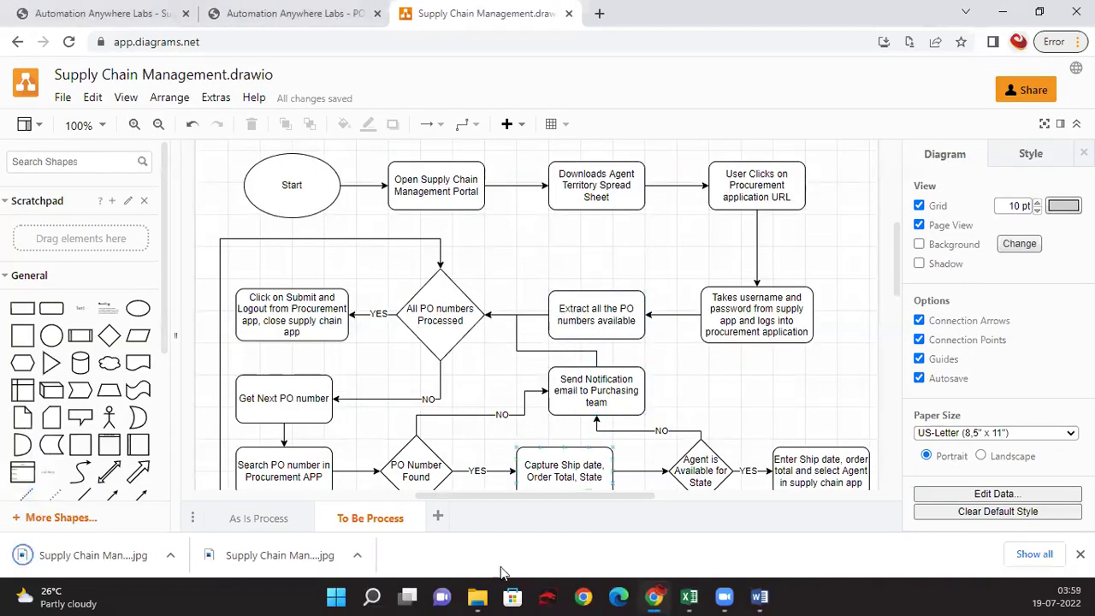
Switch to the Downloads folder in File Explorer, maximize the window and refresh the file list
left_click(478, 597)
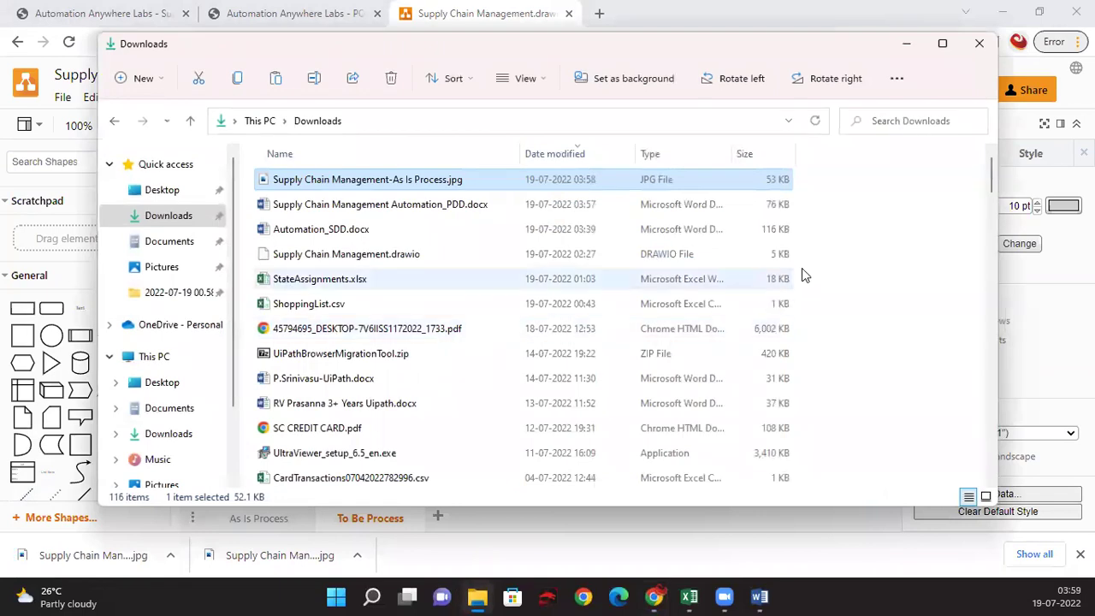
right_click(882, 231)
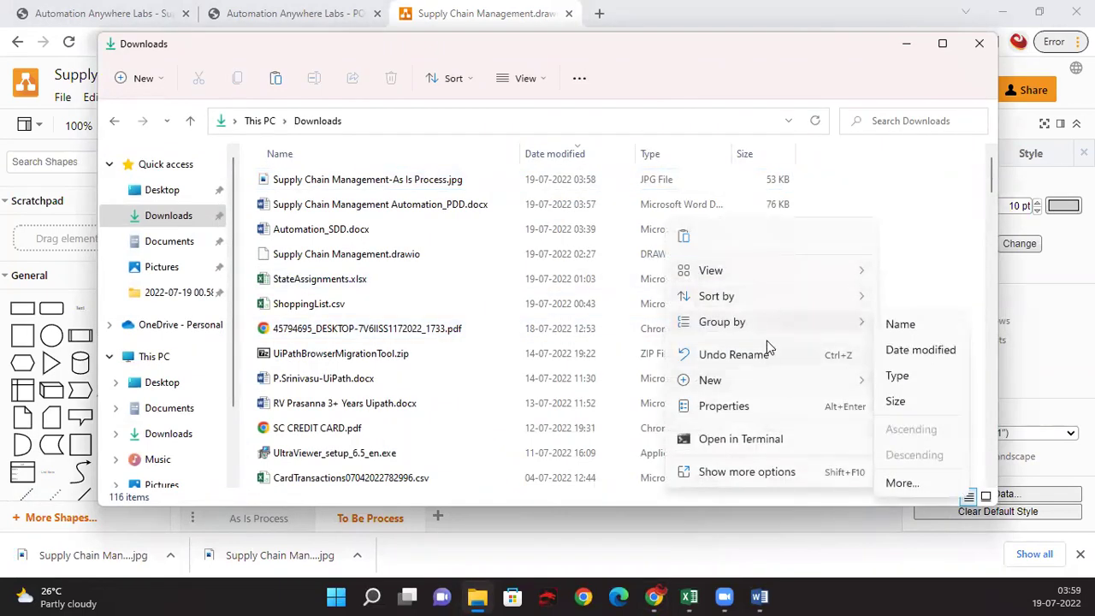
right_click(938, 196)
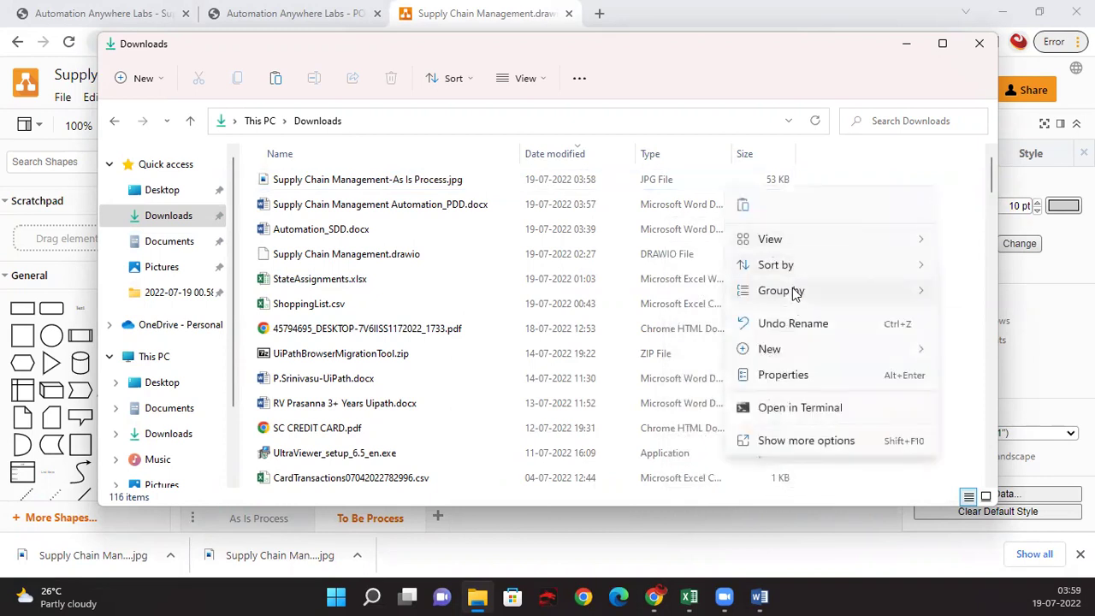
mouse_move(797, 349)
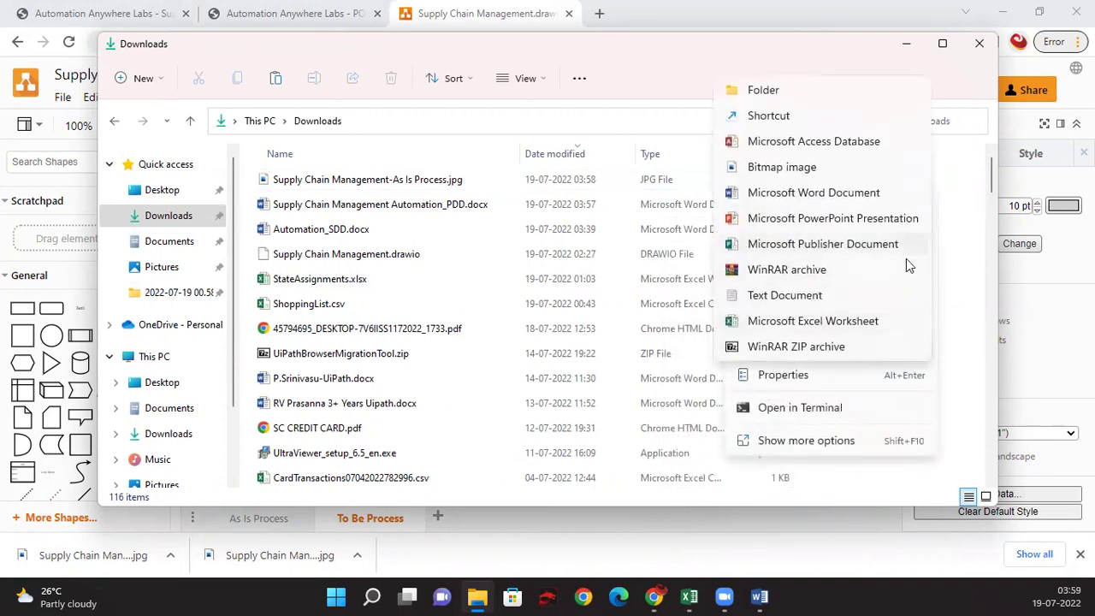
left_click(966, 332)
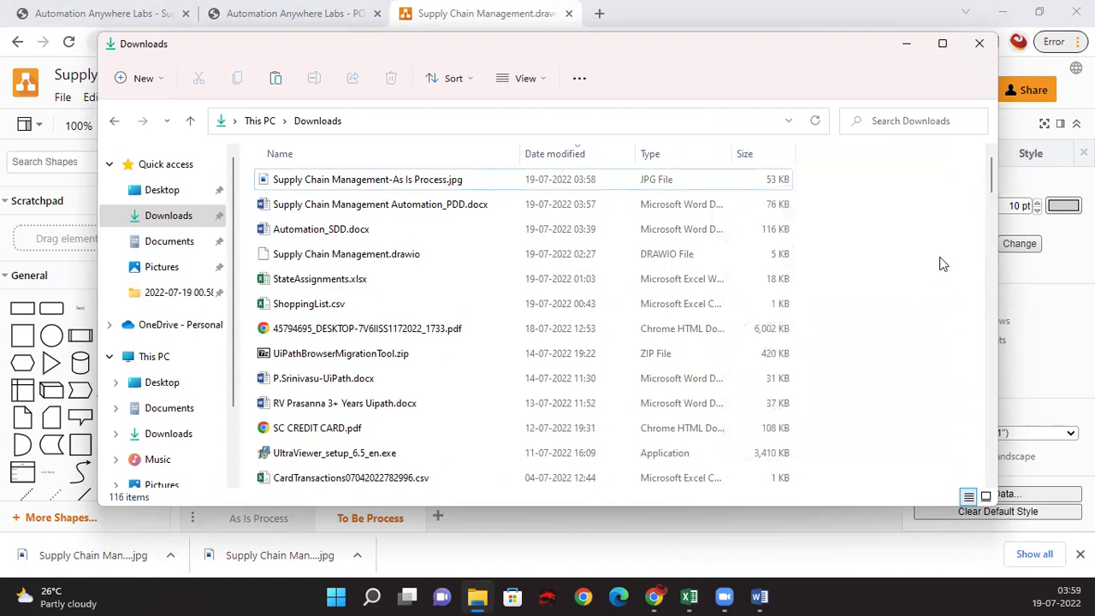
left_click(941, 45)
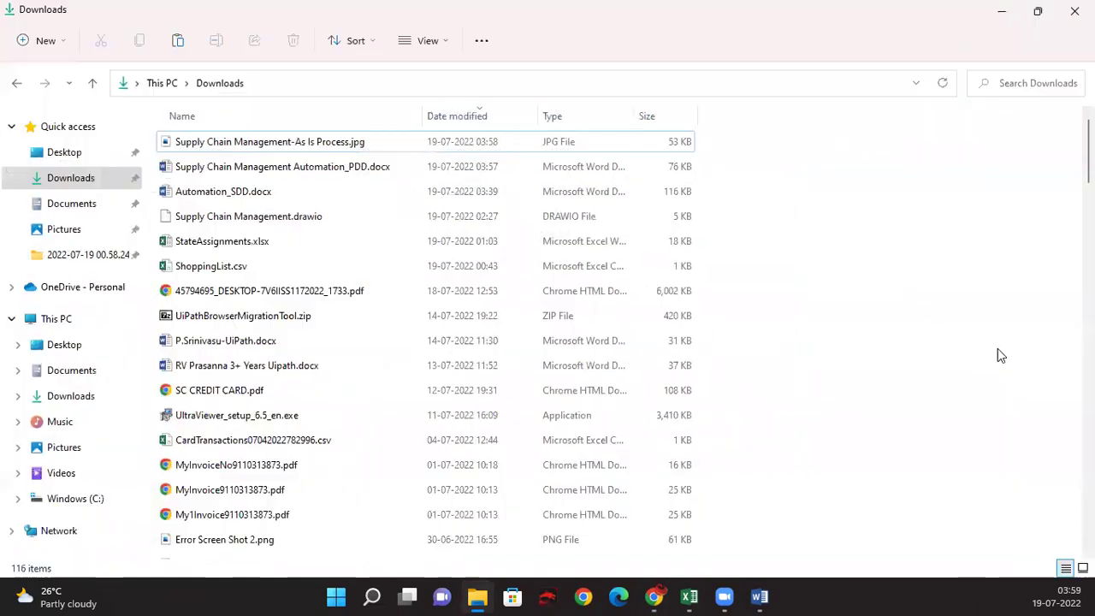
right_click(1007, 396)
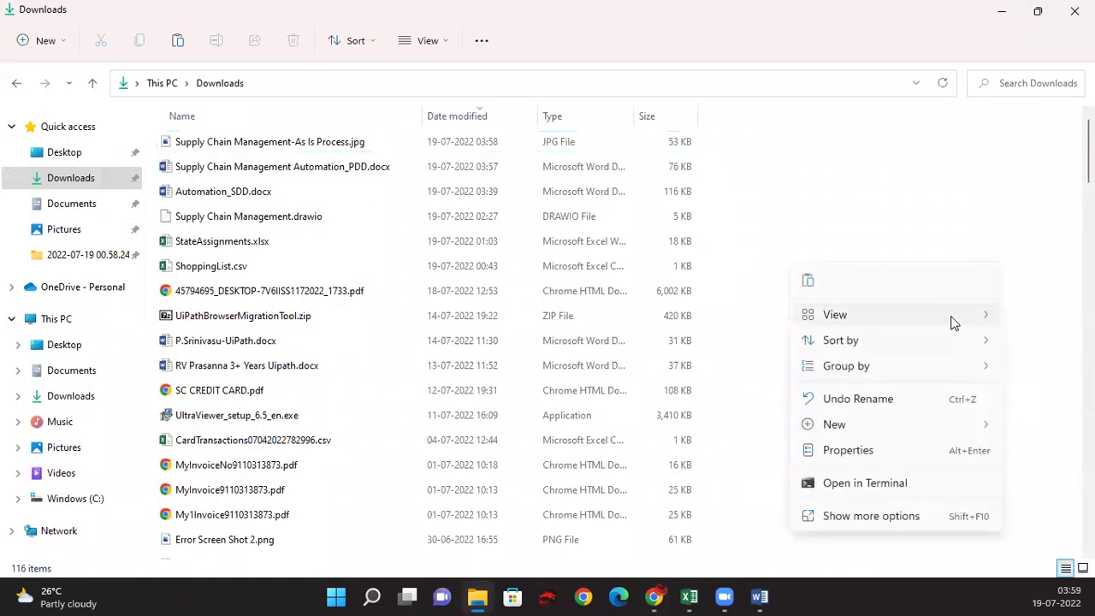
mouse_move(953, 318)
left_click(882, 203)
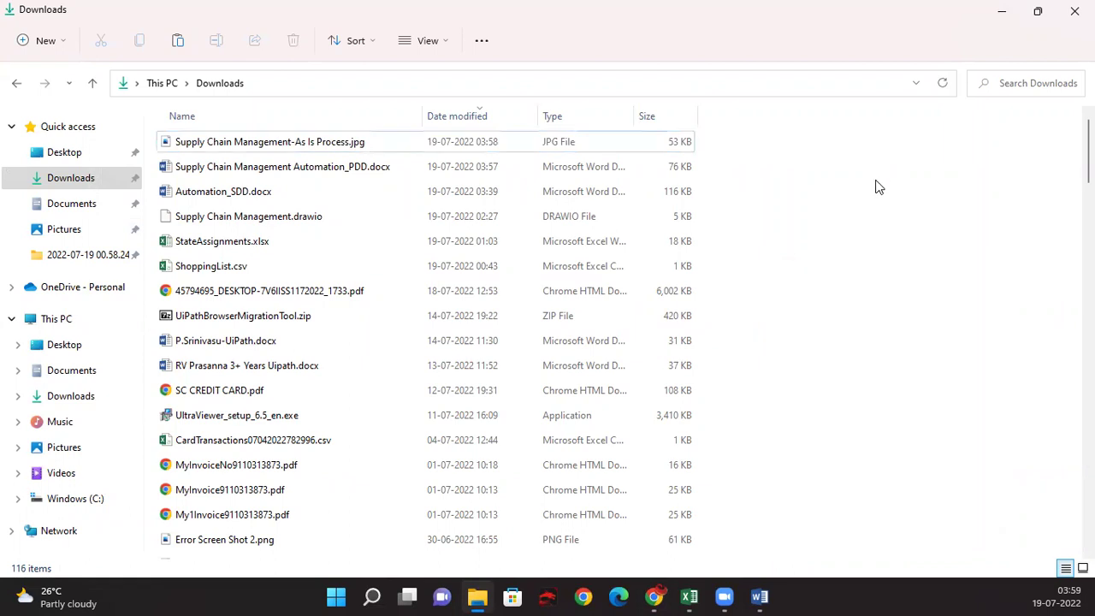
left_click(942, 83)
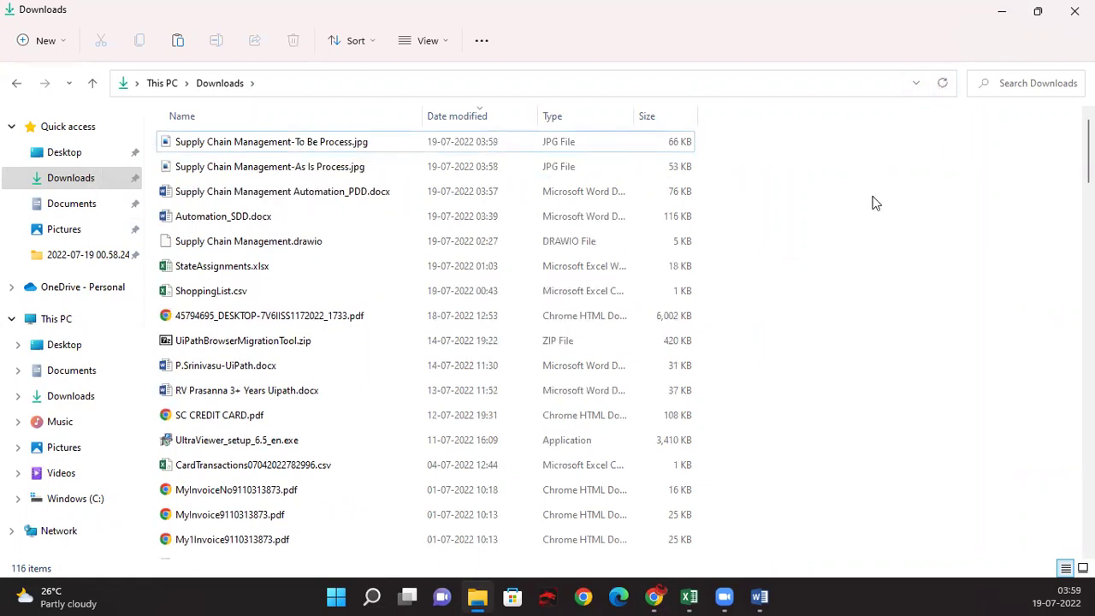
Copy Supply Chain Management-To Be Process.jpg and paste it into the Word document below the III.1 To-Be Detailed Process Map heading
left_click(325, 150)
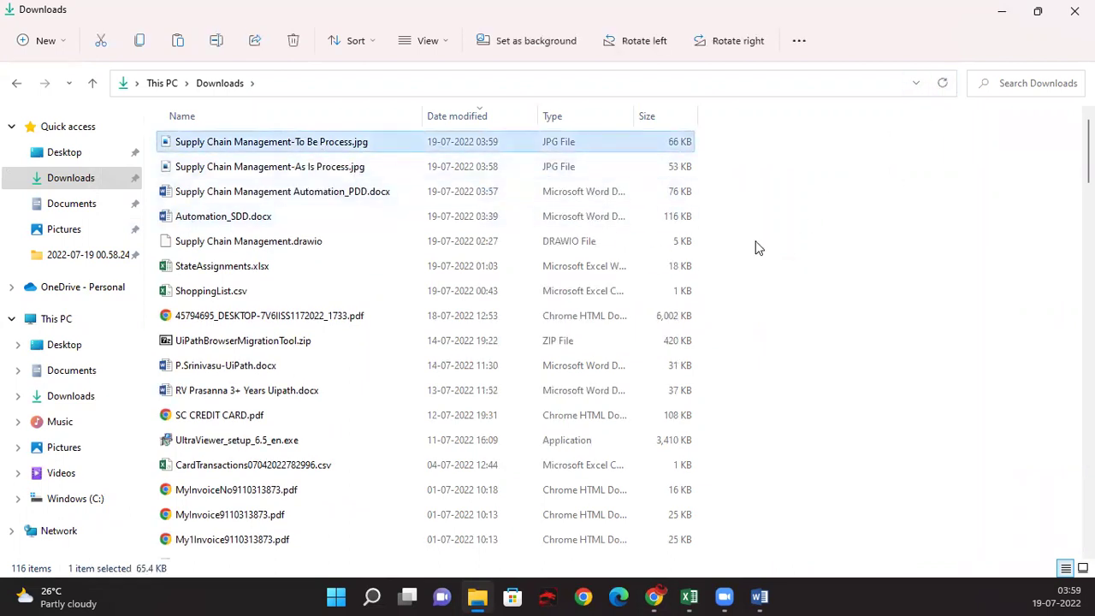
left_click(1004, 17)
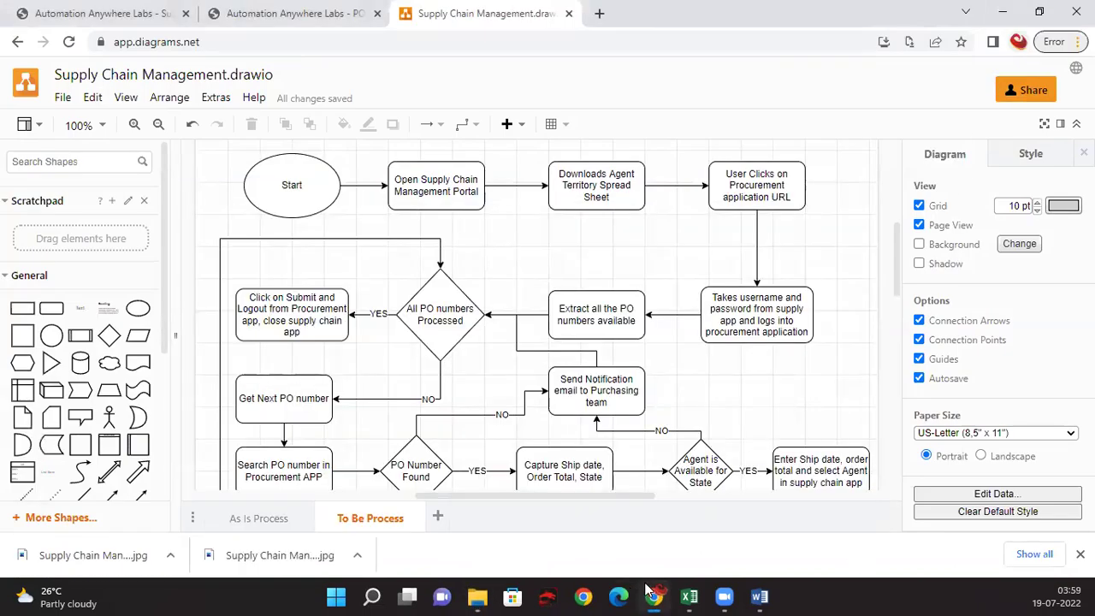
left_click(753, 596)
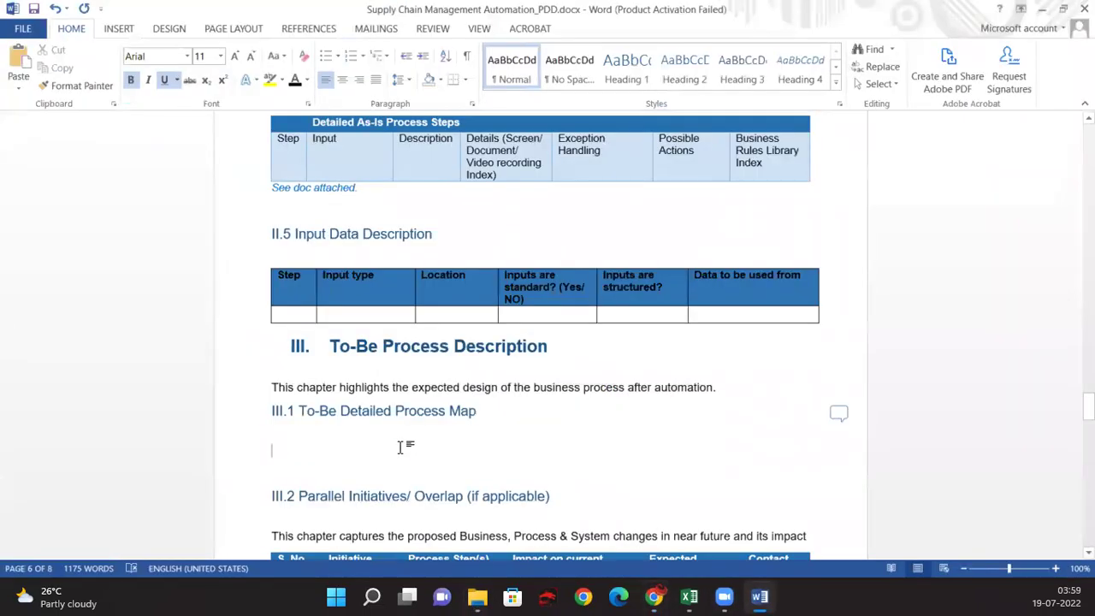
key("ctrl+v")
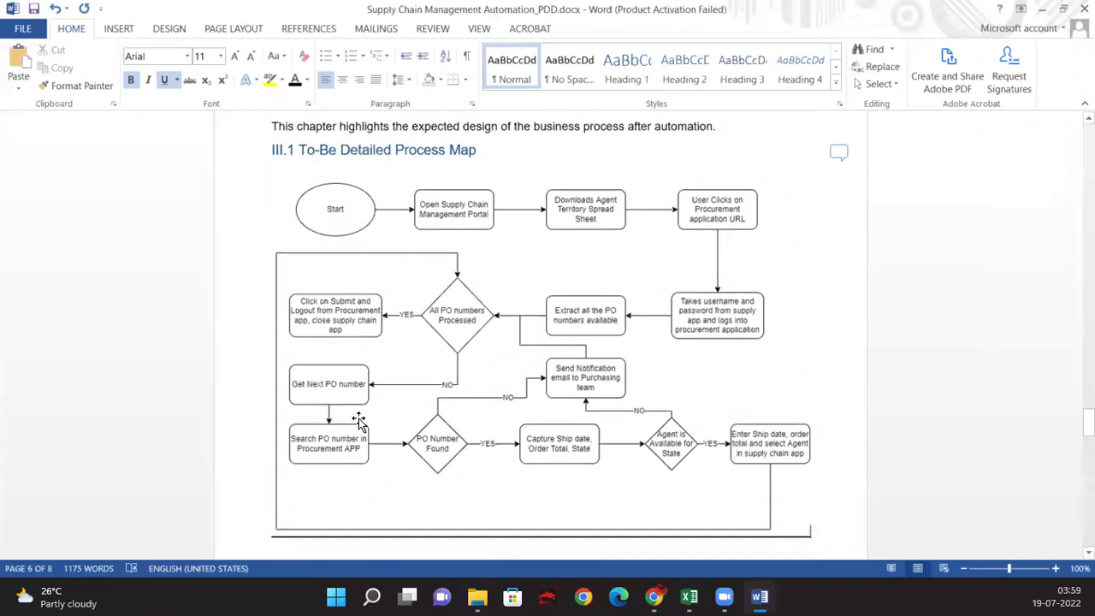
Enter 1 in the Step cell of the II.5 Input Data Description table and apply black font color across that row
scroll(360, 420, "up", 10)
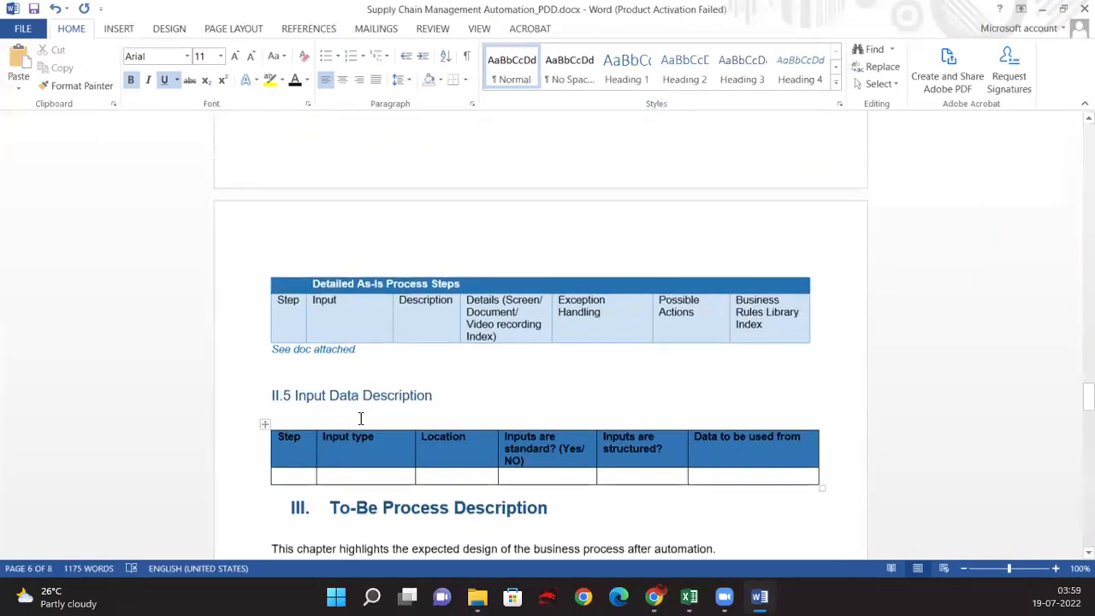
scroll(325, 411, "up", 2)
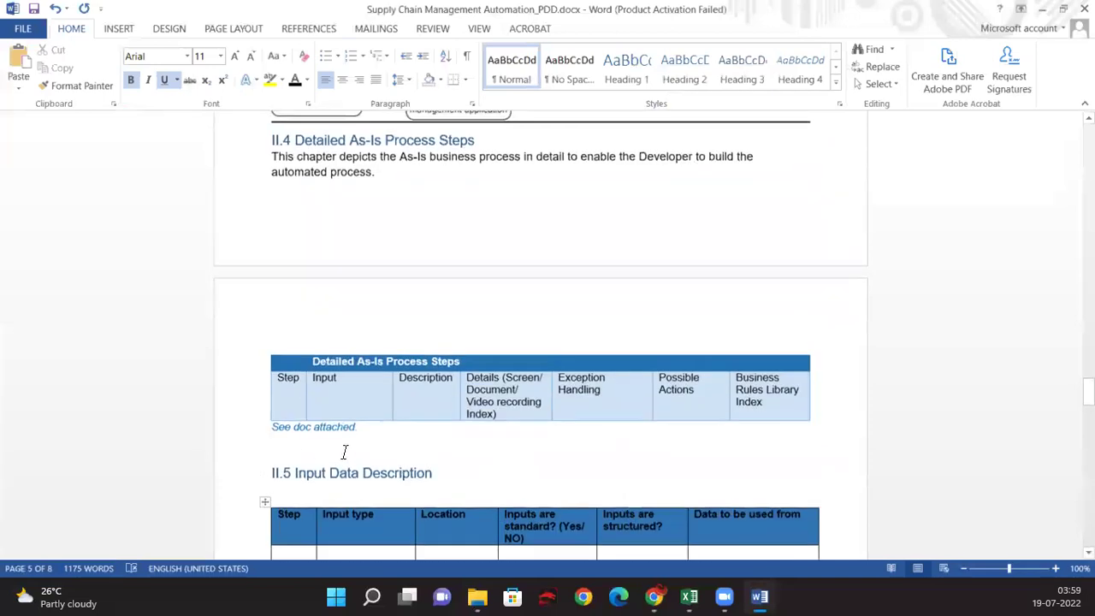
left_click(345, 452)
scroll(419, 426, "down", 3)
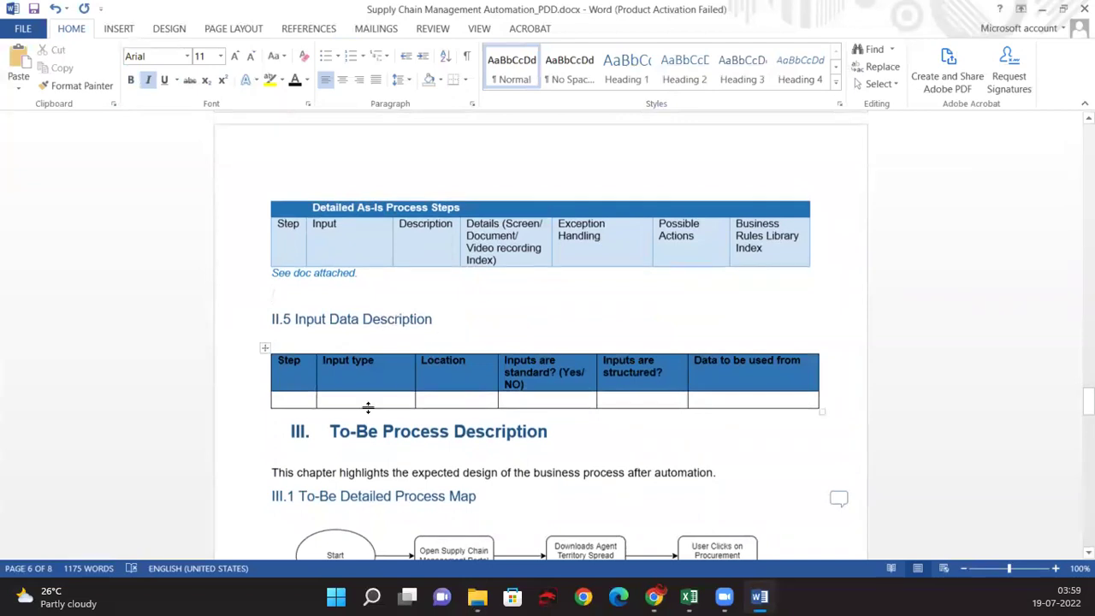
left_click(289, 398)
left_click(372, 399)
left_click(293, 398)
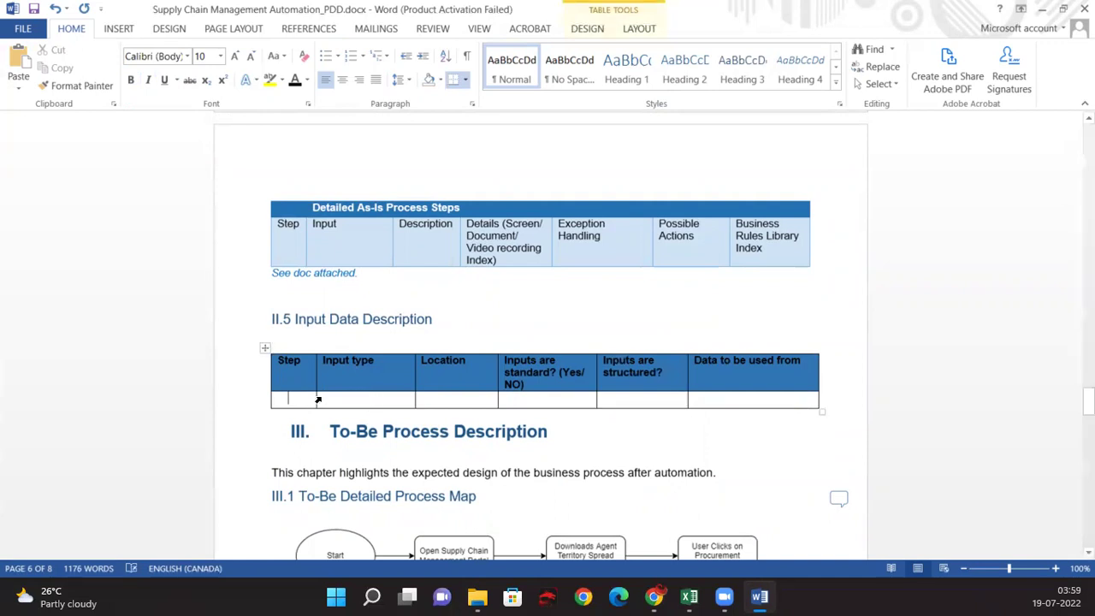
left_click(268, 399)
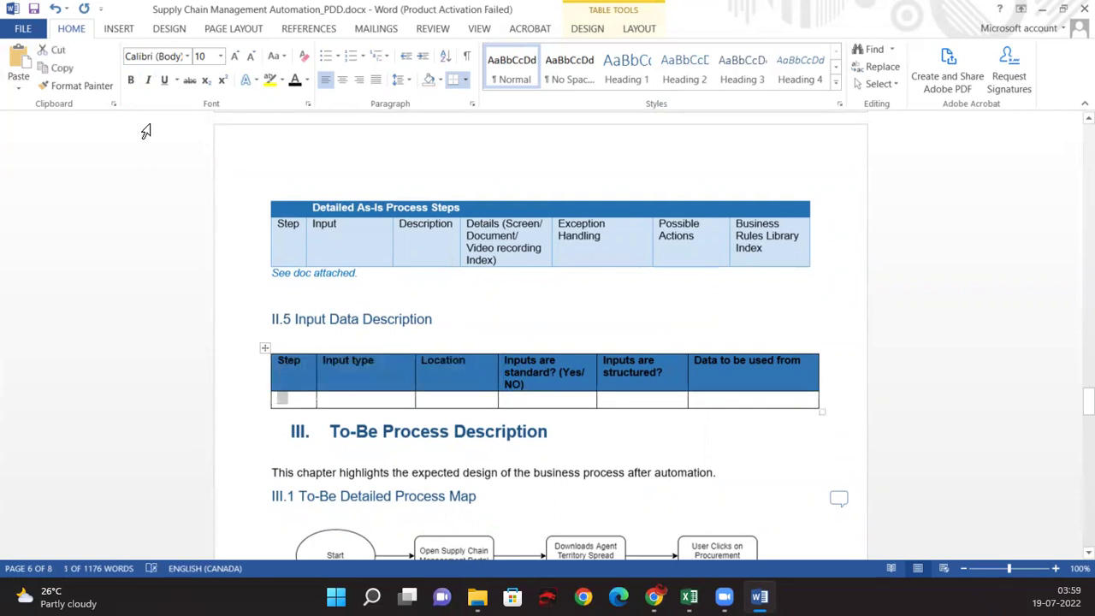
left_click(296, 81)
left_click(303, 400)
key("BackSpace")
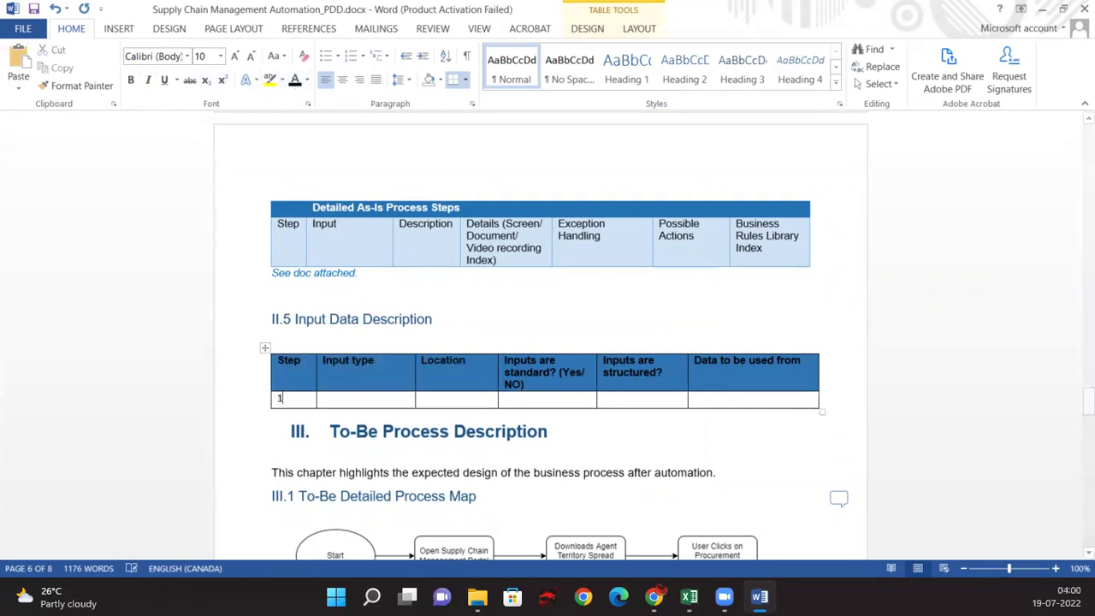
left_click_drag(741, 400, 371, 400)
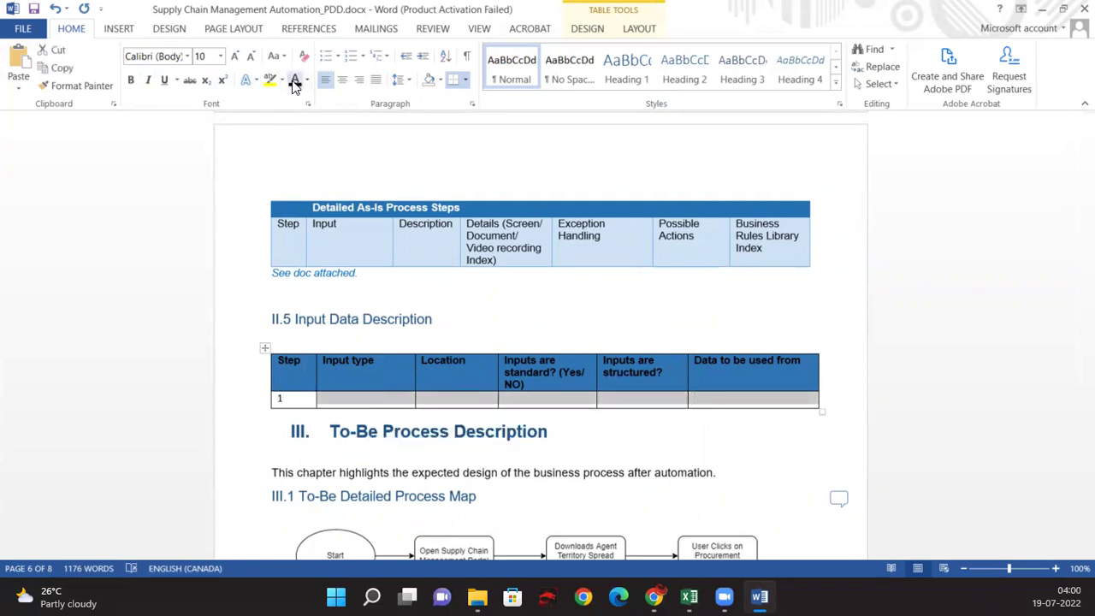
Fill in the first Input Data Description row with "PO Number" as Input type and "Web Application" as Location
left_click(366, 404)
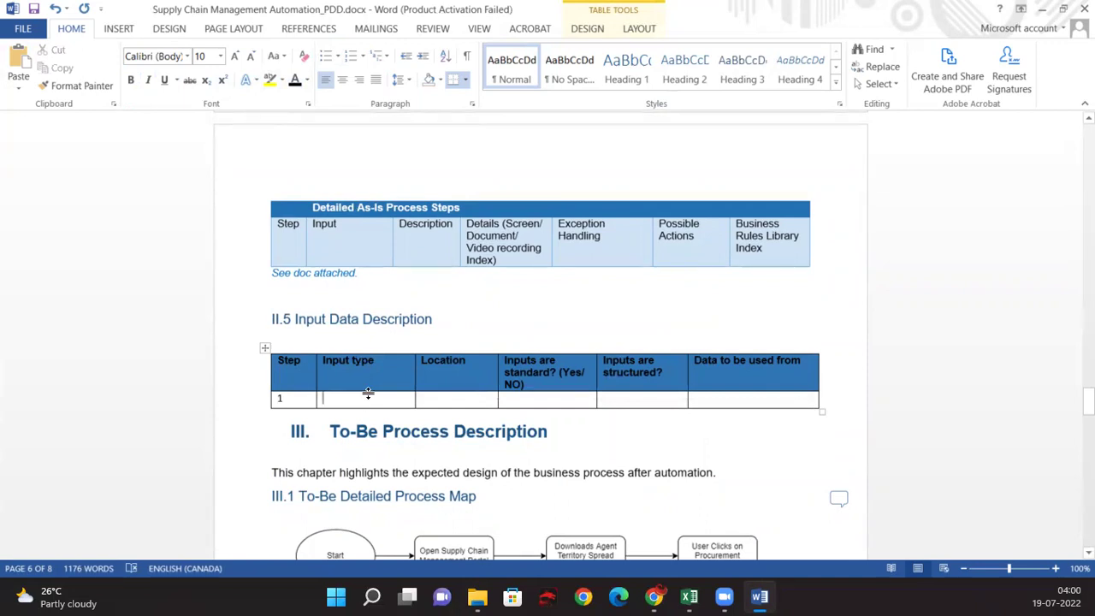
type("PO")
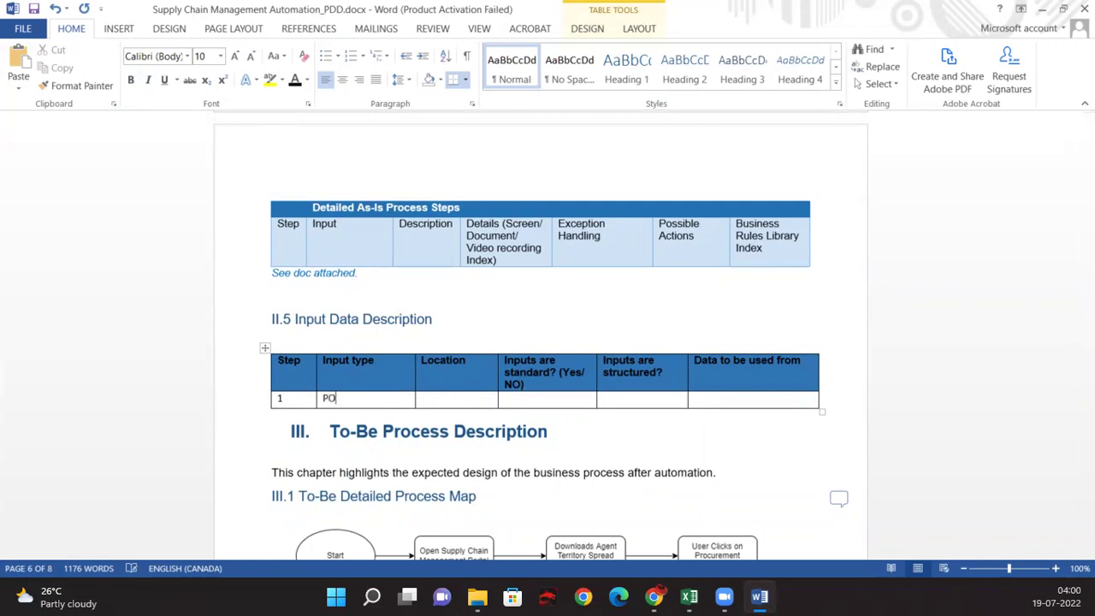
type(" Number")
left_click(466, 402)
type("Web App")
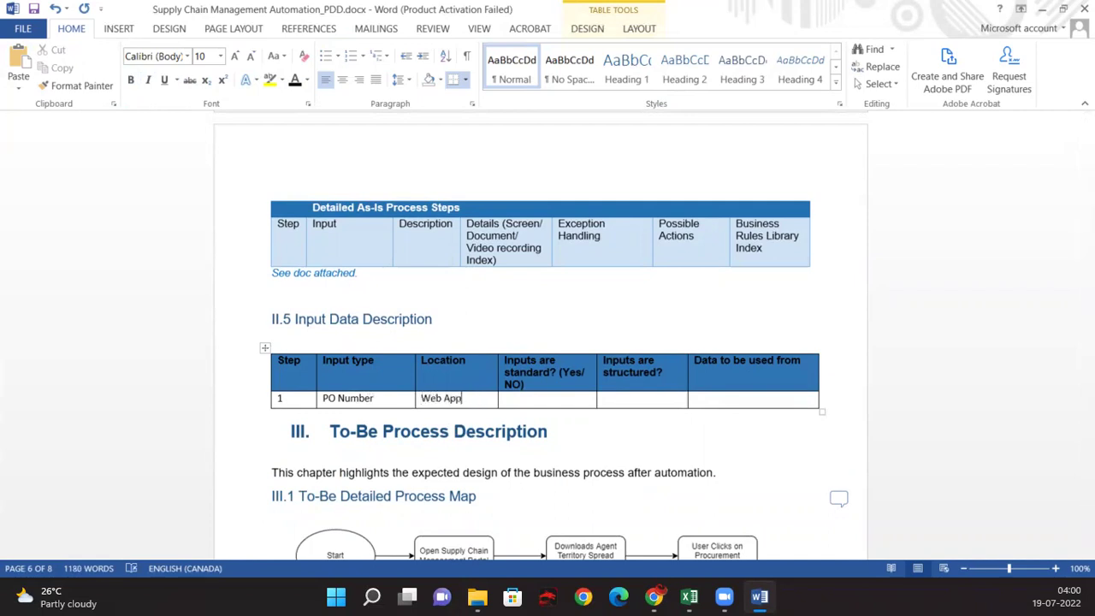
type("lication")
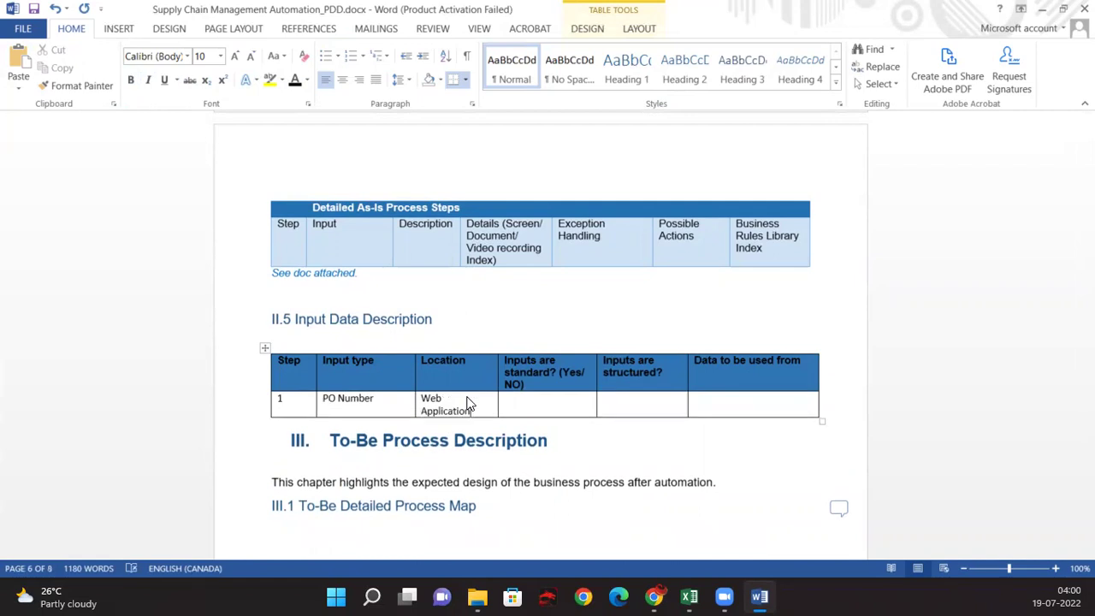
Enter "Yes" for both Inputs are standard and Inputs are structured in the first Input Data Description row
left_click(536, 410)
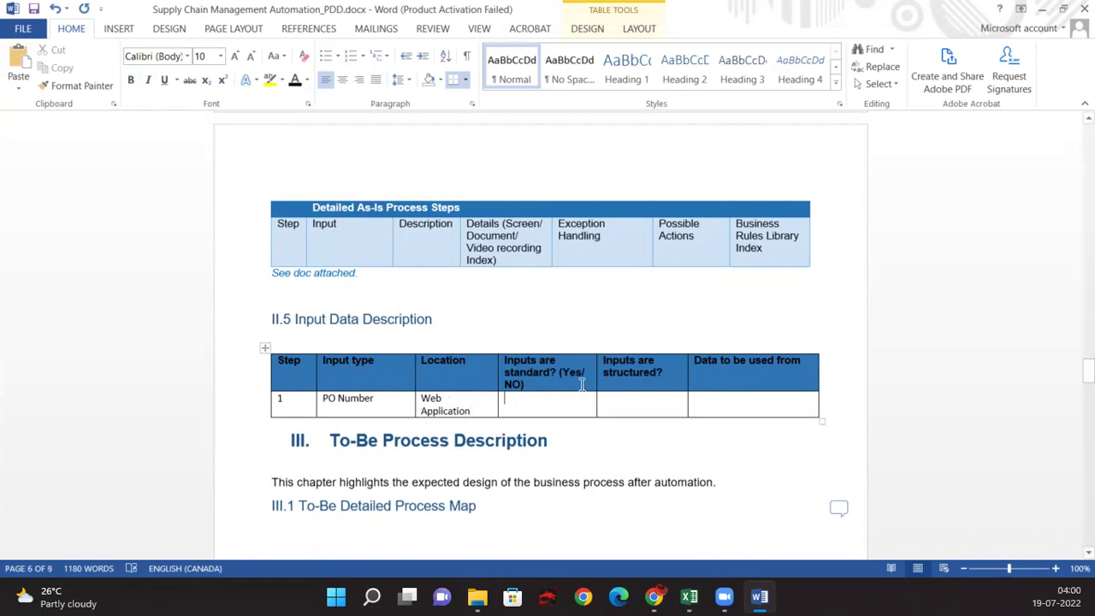
type("Yes")
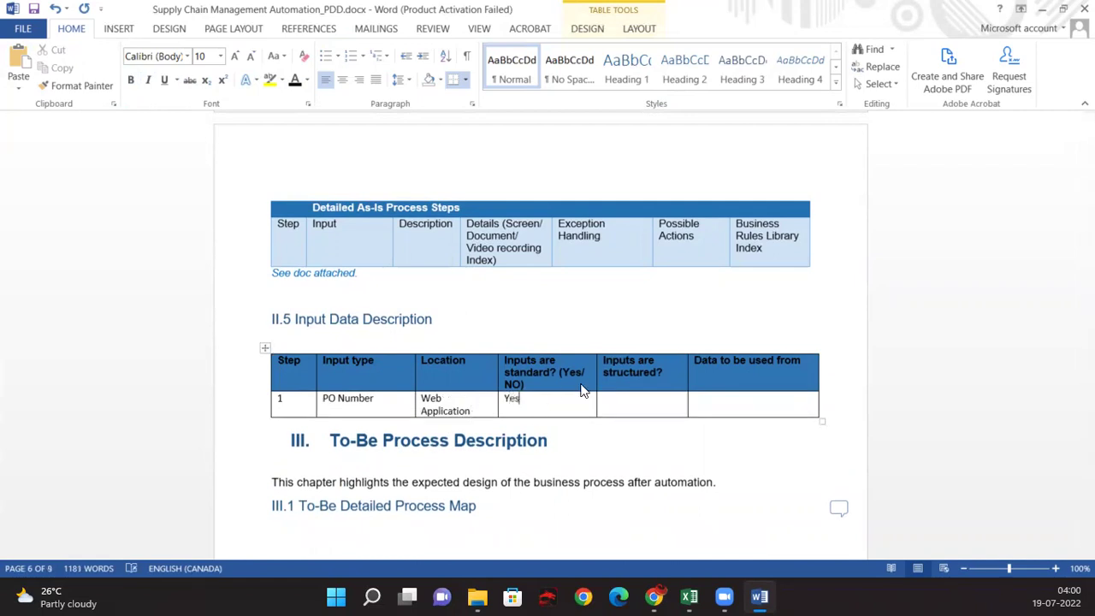
left_click(638, 407)
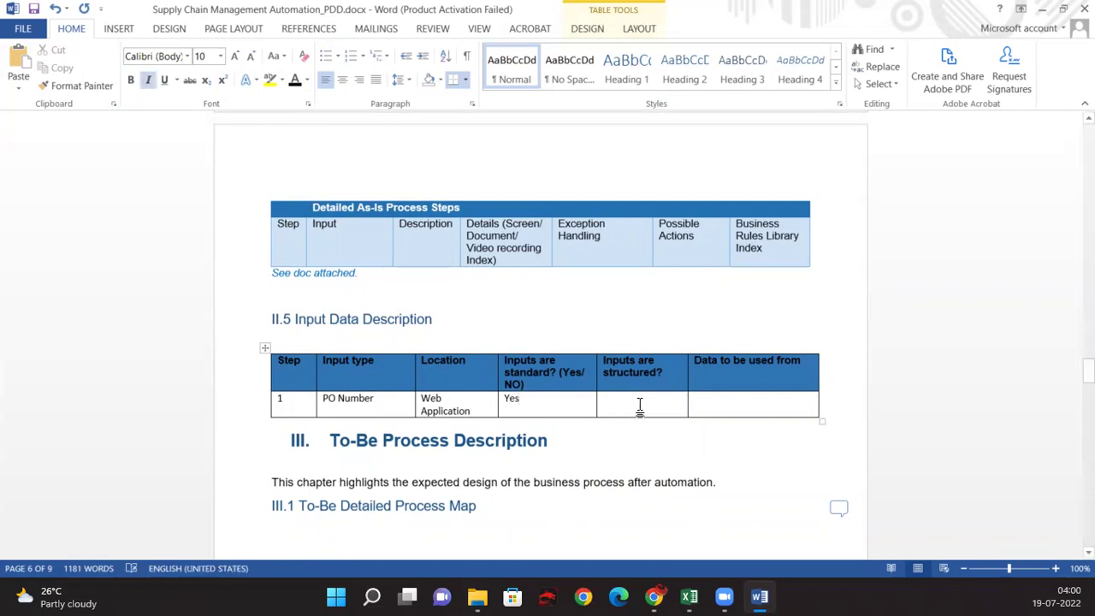
type("Yes")
triple_click(540, 387)
left_click_drag(664, 366, 612, 351)
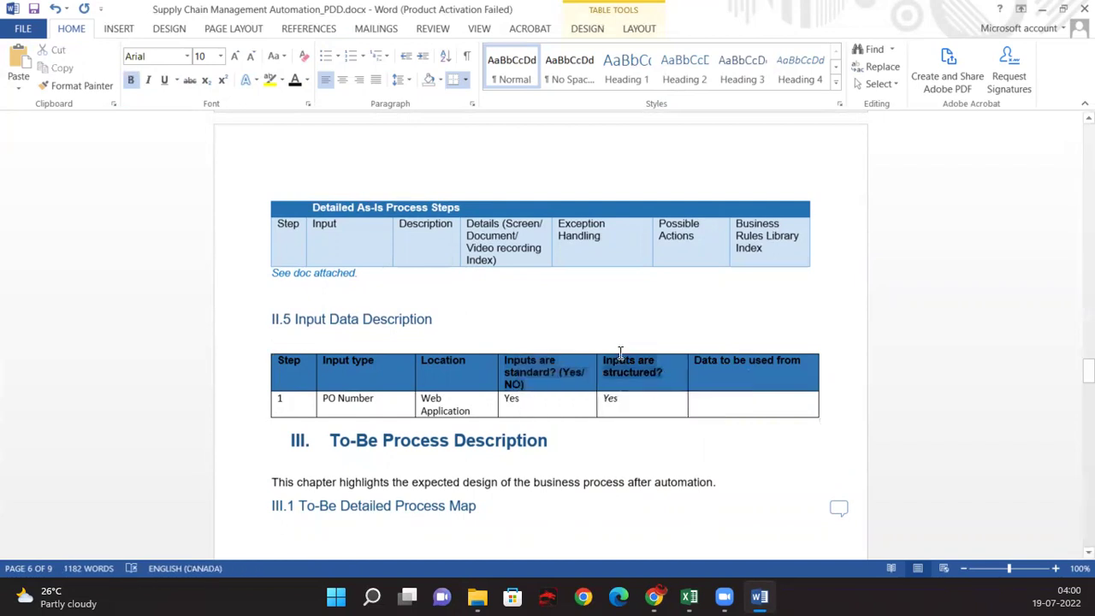
left_click(744, 410)
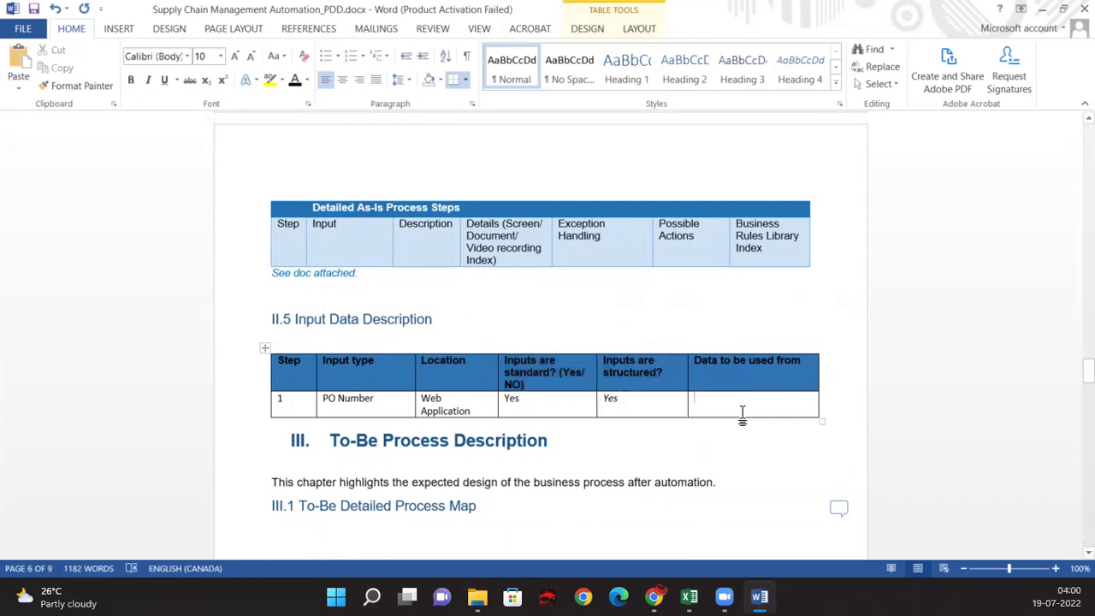
left_click(480, 411)
triple_click(462, 407)
left_click(749, 399)
type("Procur")
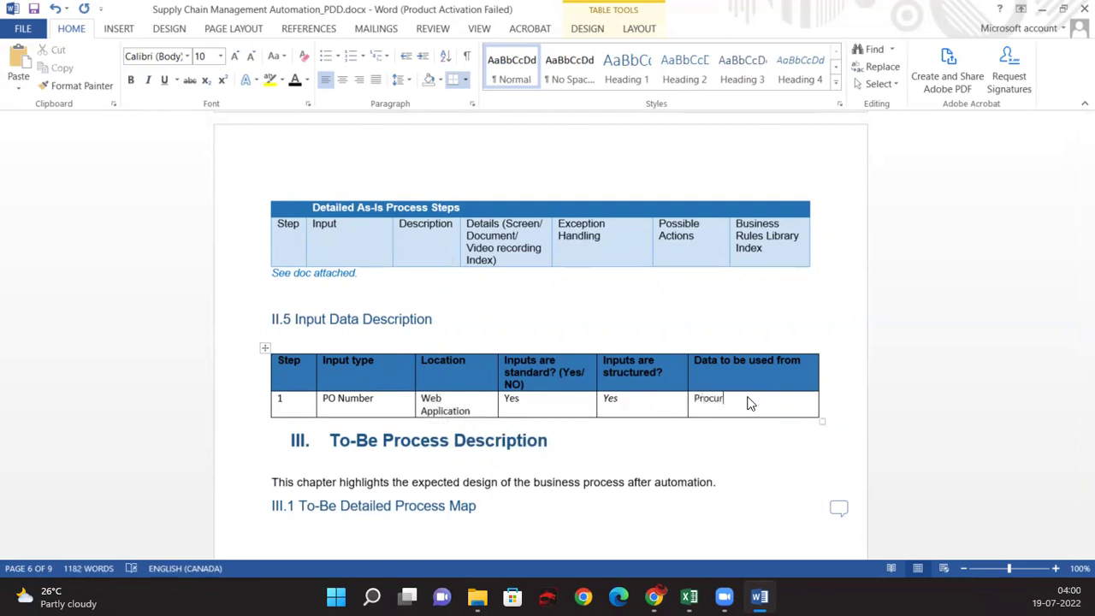
type("ement An")
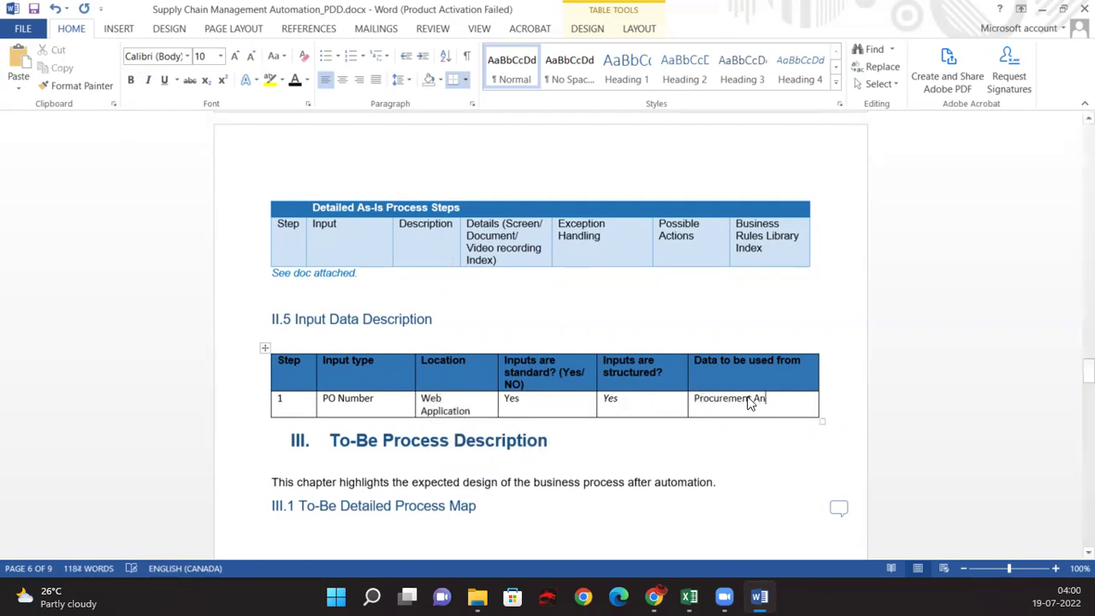
type("ywhere")
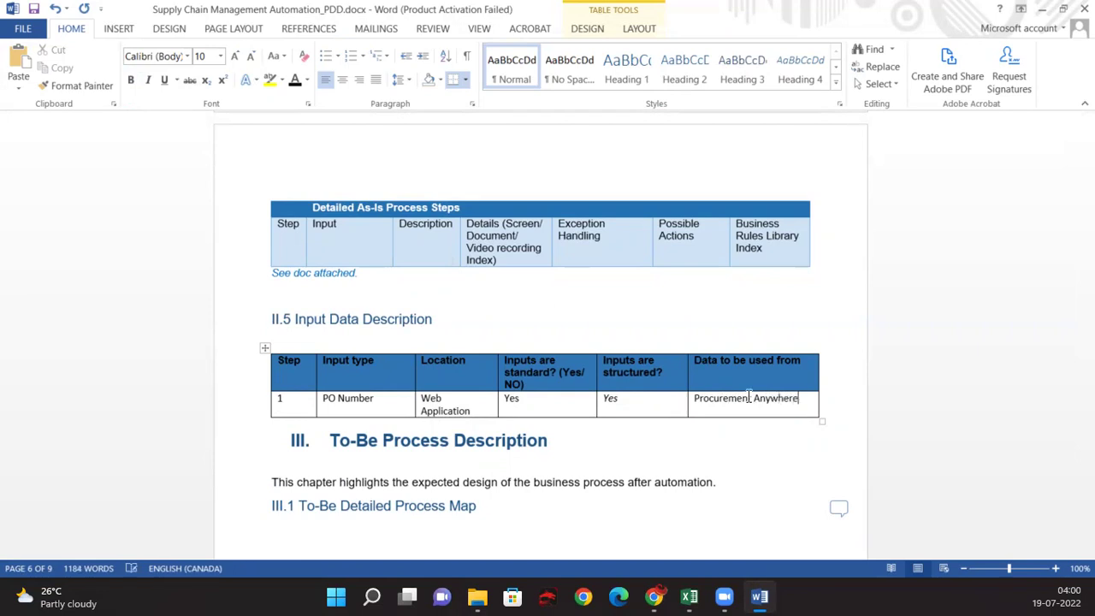
Set the first row's Data to be used from cell to "Supply chain management" in the II.5 table
triple_click(750, 398)
type("Supp")
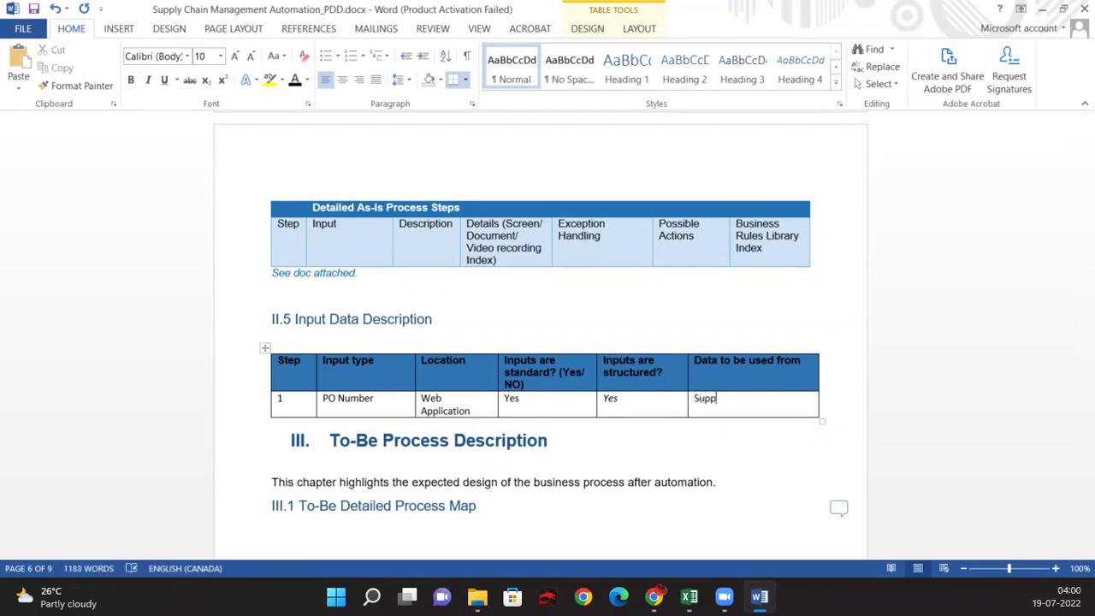
type("ly chain management")
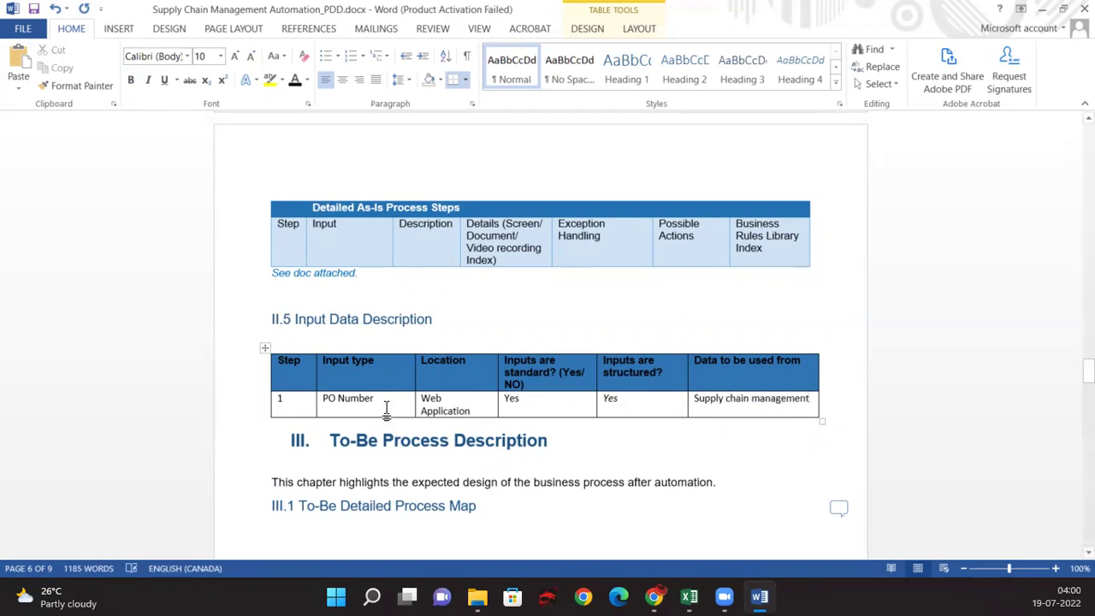
Write "All the PO numbers we have on Supply Chain management application." below the in-scope activities line under III.3 In Scope for RPA
left_click(345, 294)
scroll(396, 327, "up", 1)
scroll(396, 326, "up", 3)
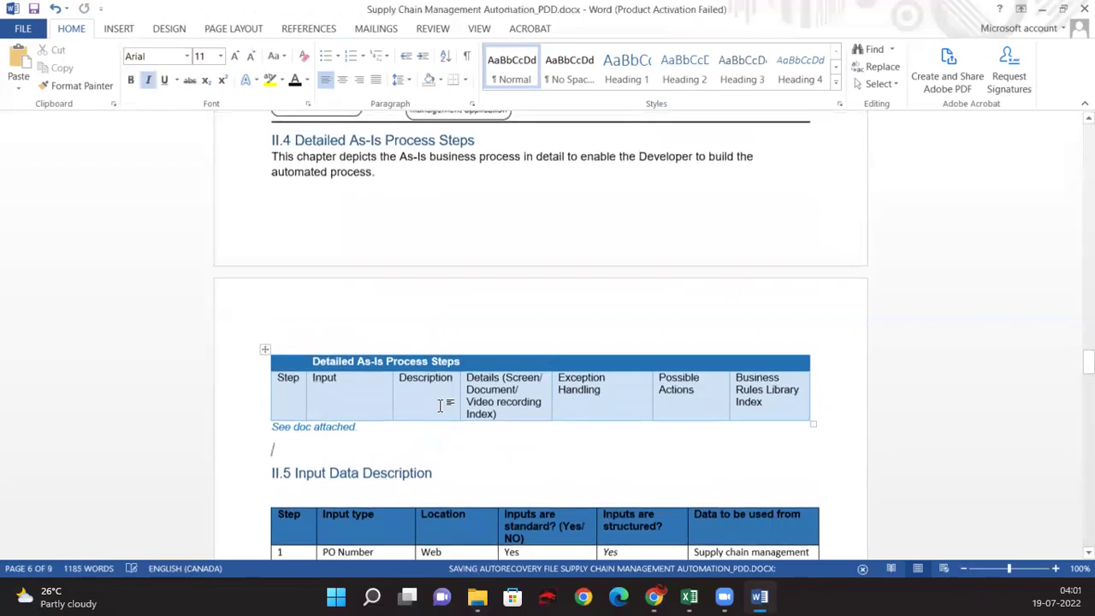
scroll(413, 369, "down", 9)
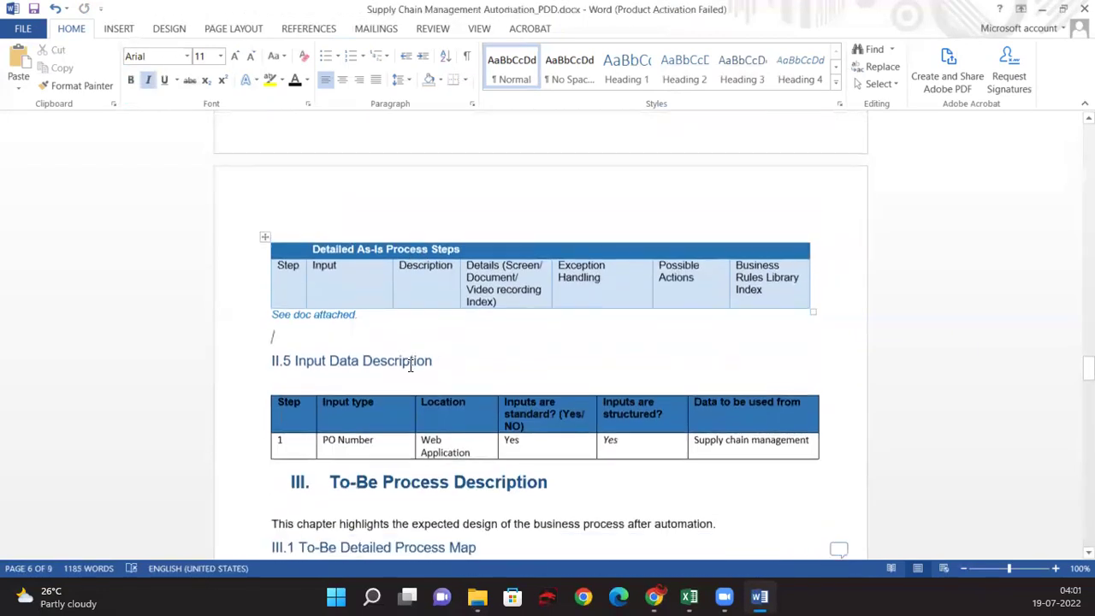
scroll(410, 364, "down", 18)
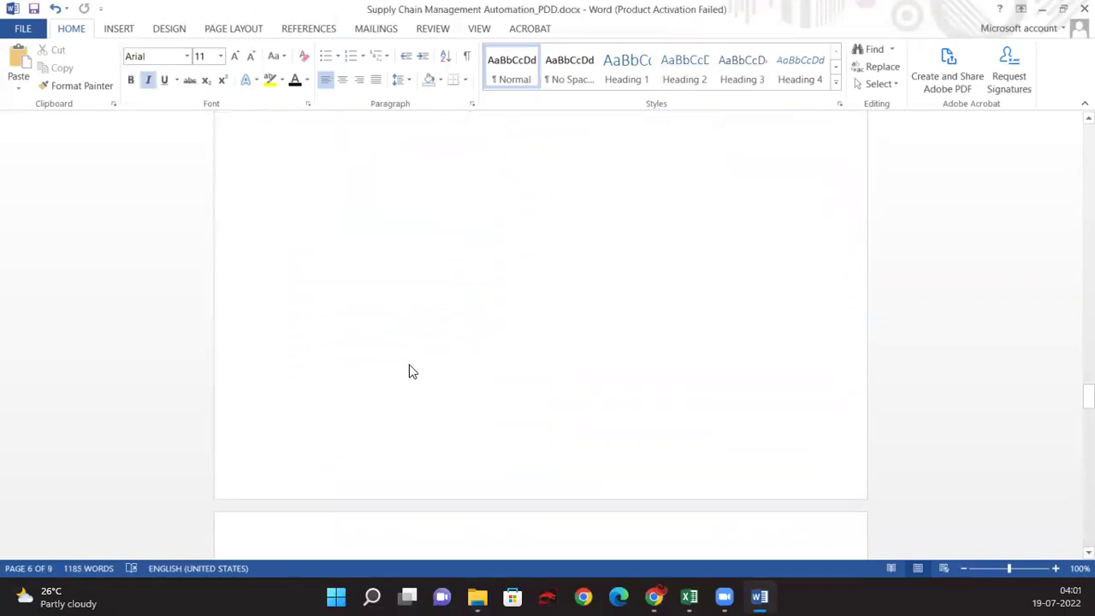
scroll(408, 362, "down", 7)
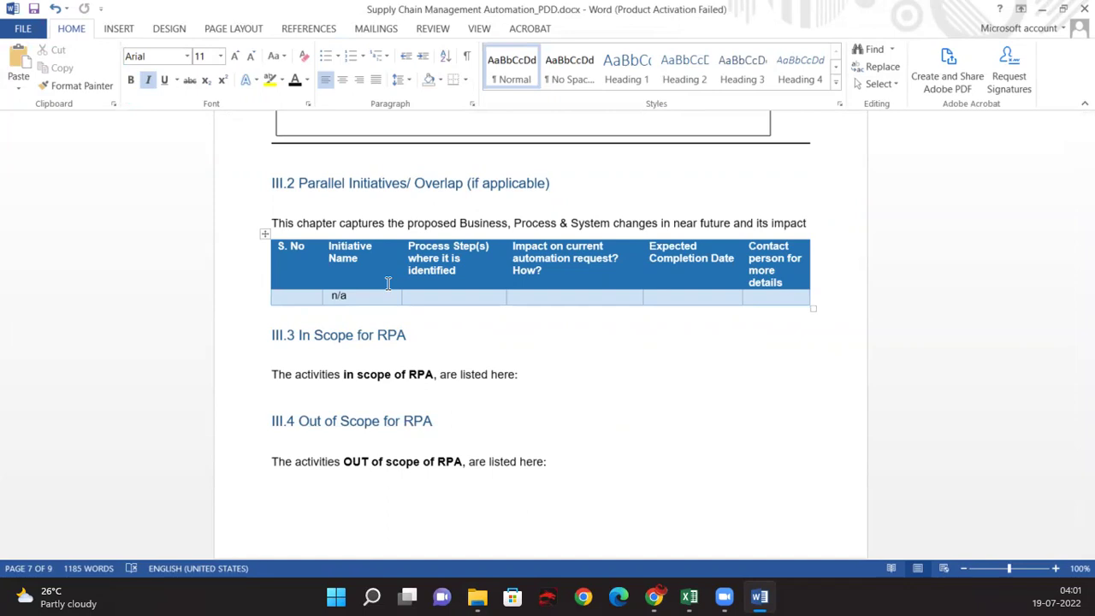
left_click(473, 396)
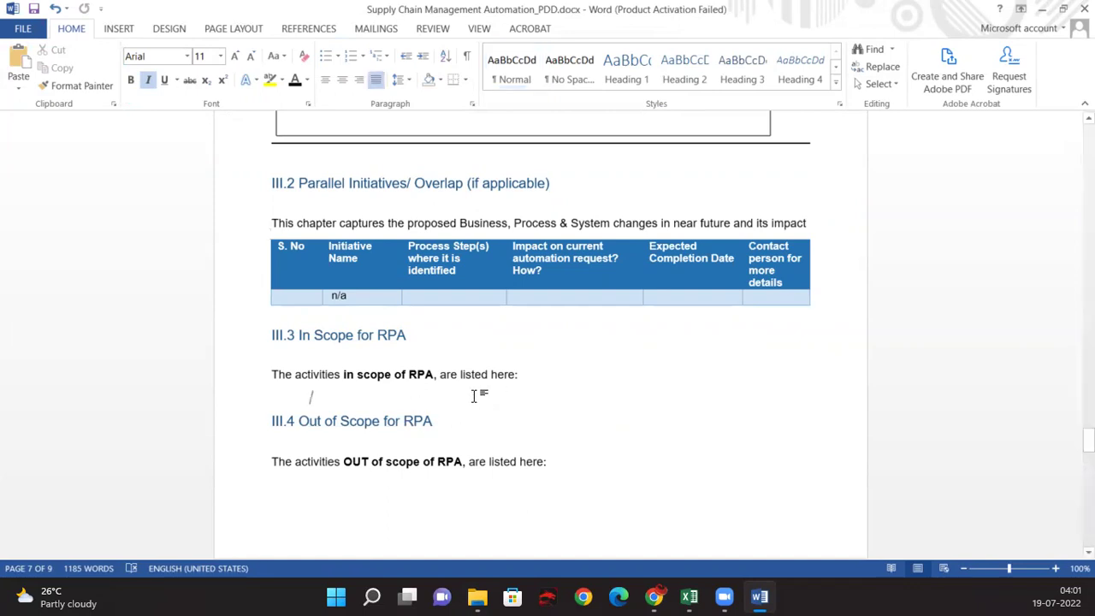
type("All the")
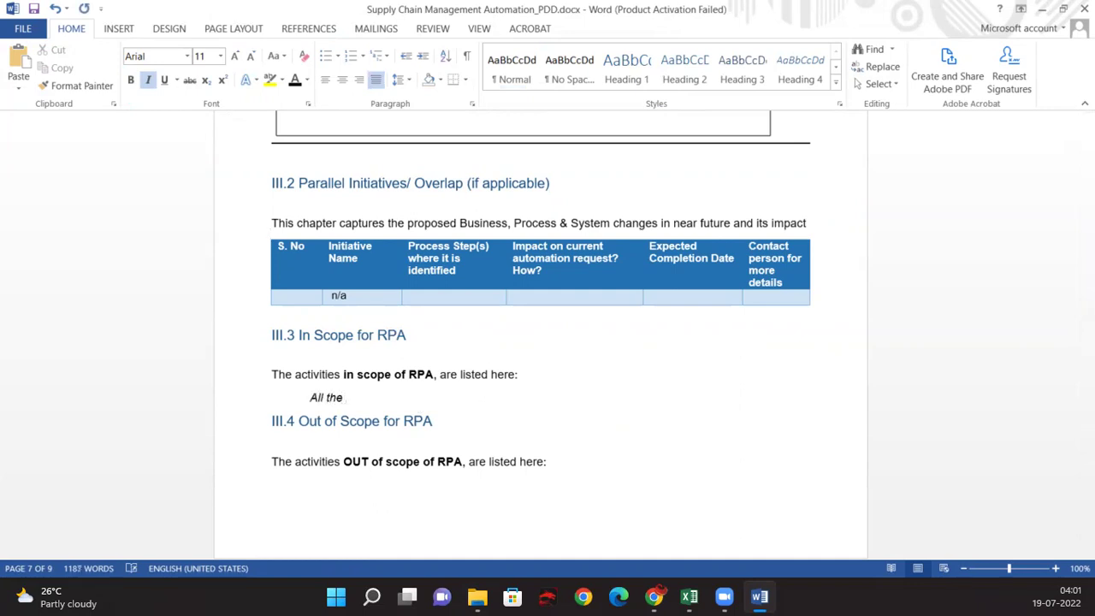
type(" PO numbers")
type(" whe")
key("BackSpace")
key("BackSpace")
key("BackSpace")
type("e have on ")
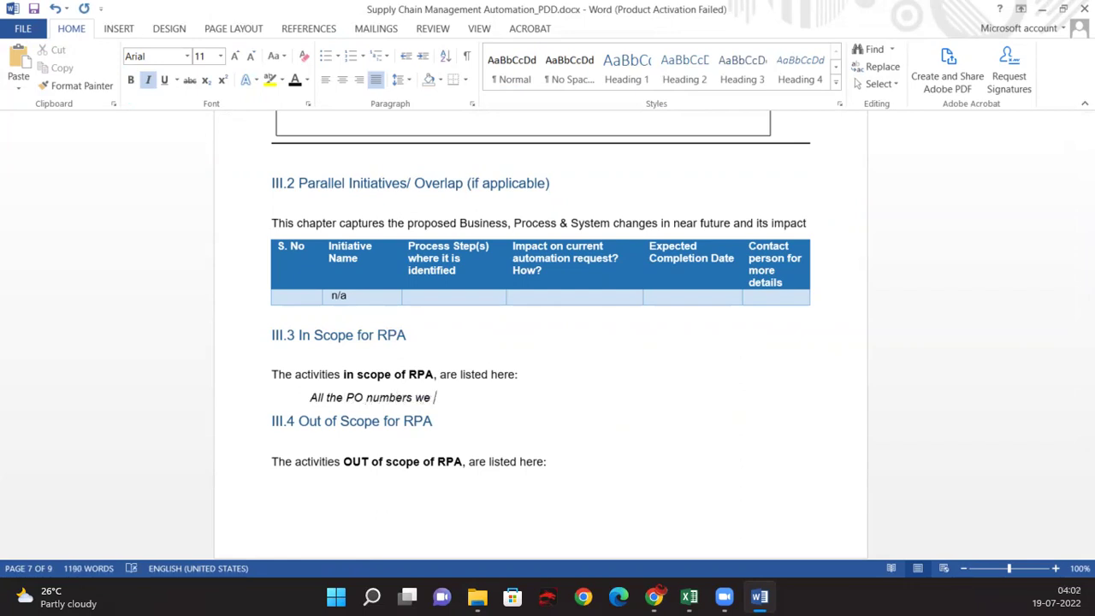
type("Supply Ch")
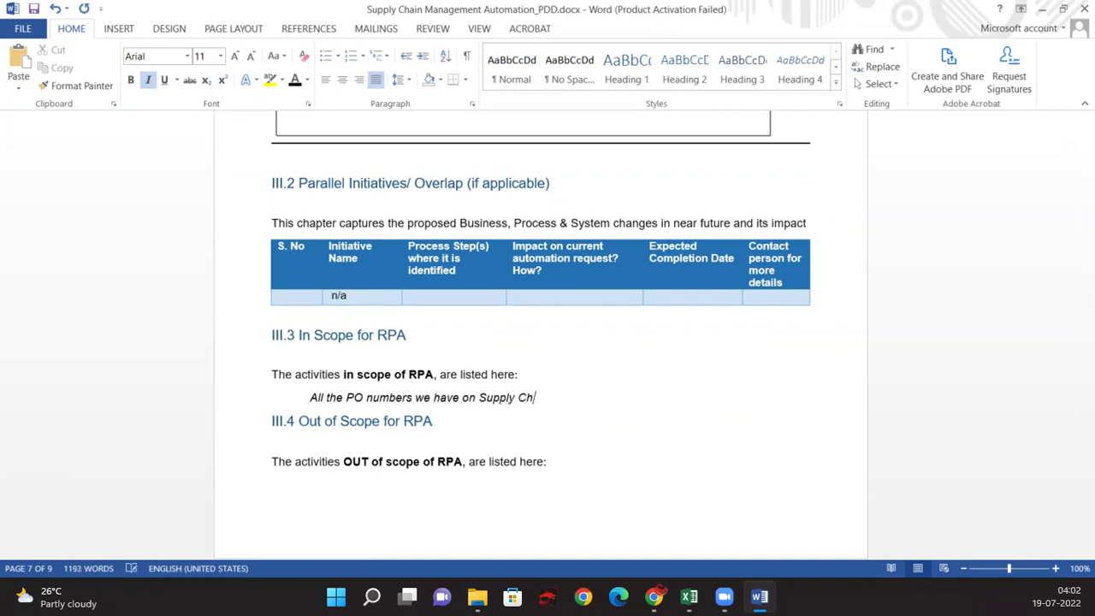
type("ain management applic")
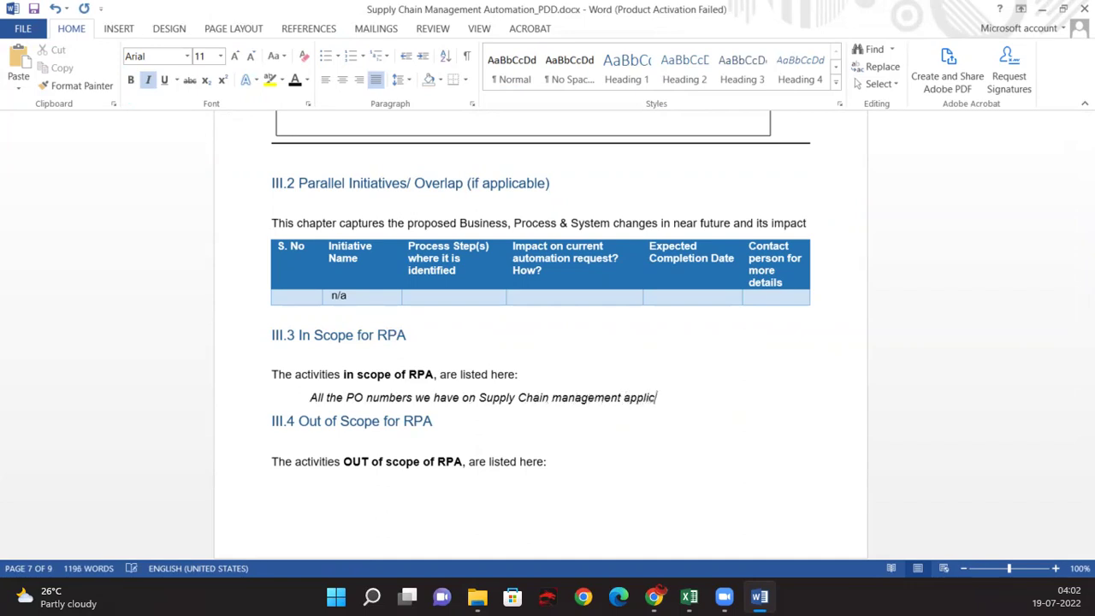
type("ation.")
Remove the row number from the III.4 Out of Scope table's Sub-process cell and enter "NA" under Reasons for Out of Scope
scroll(449, 419, "down", 3)
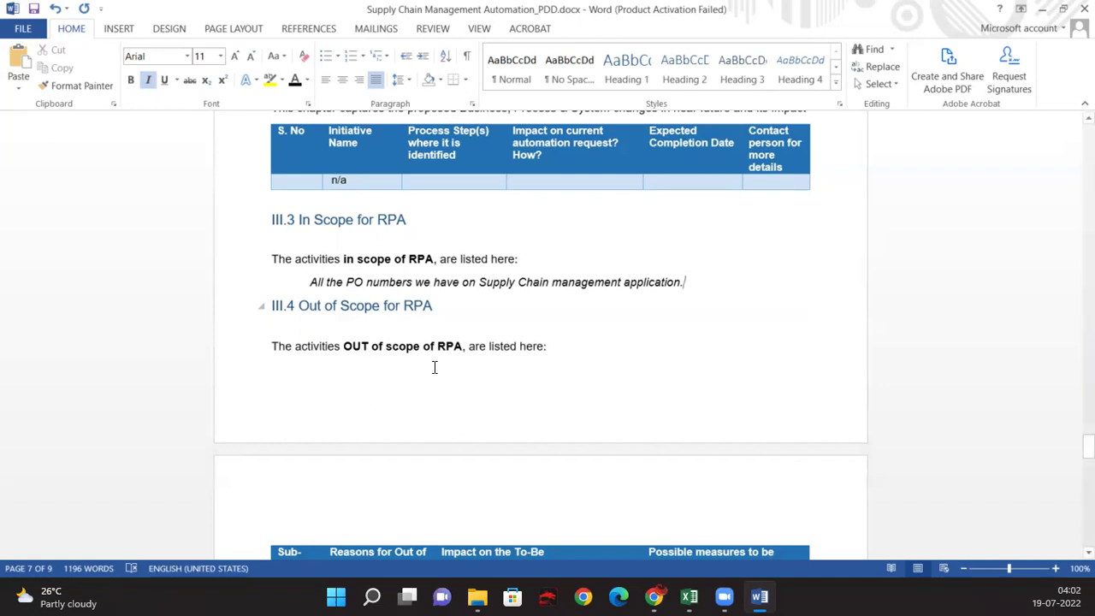
left_click_drag(428, 283, 352, 281)
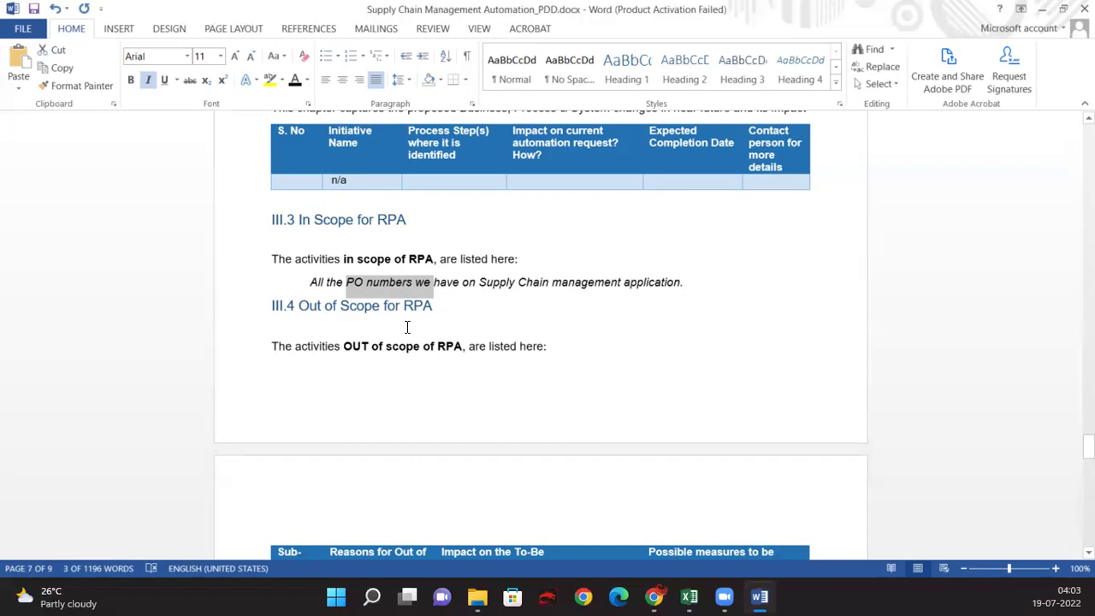
scroll(461, 352, "down", 3)
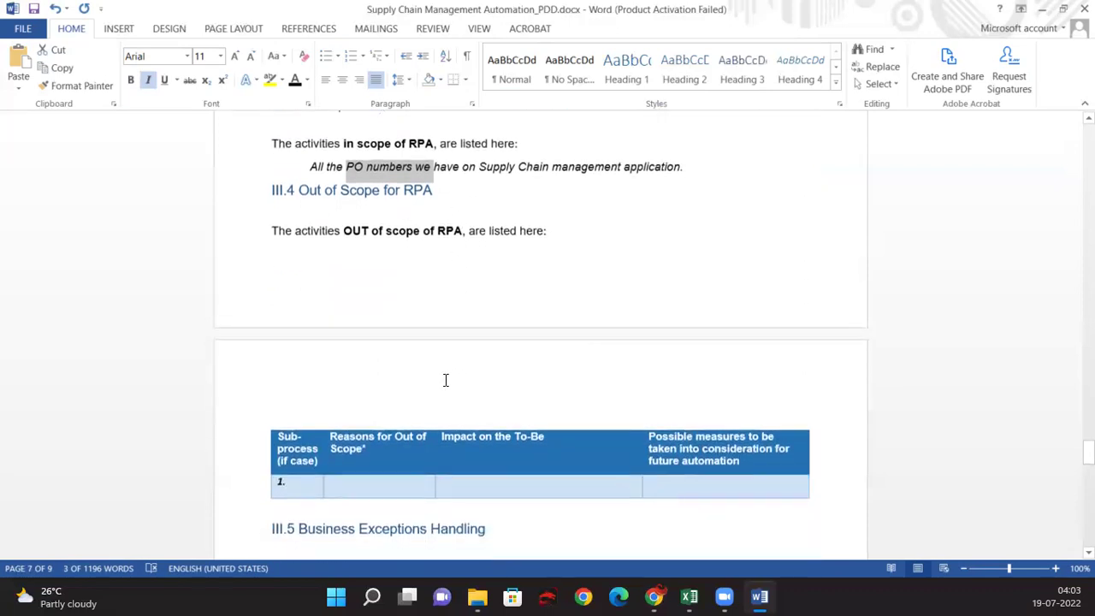
left_click(317, 485)
key("BackSpace")
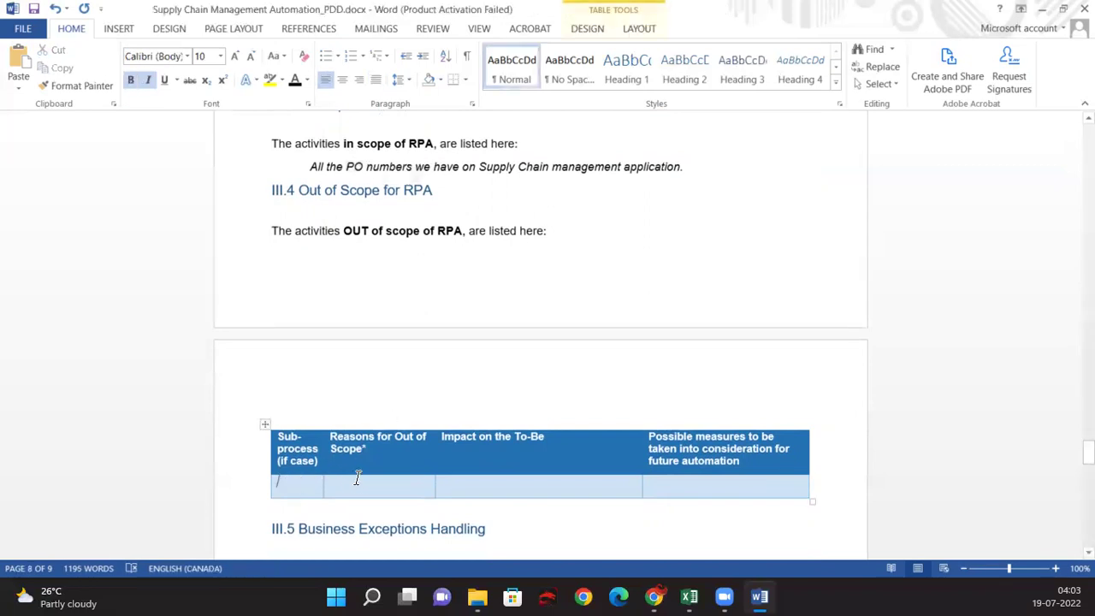
left_click(358, 477)
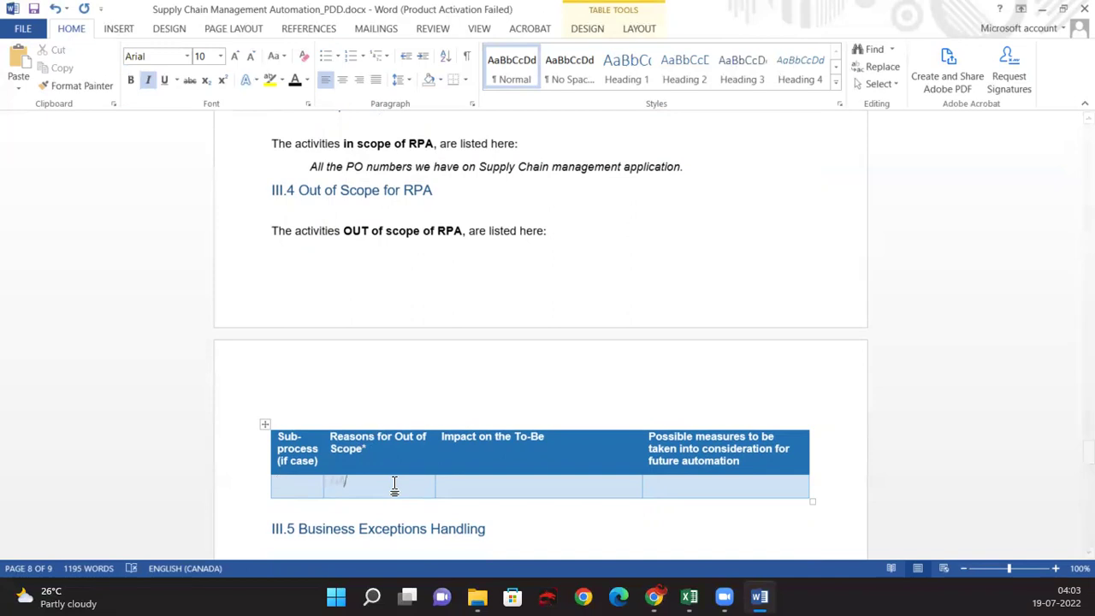
left_click_drag(394, 485, 331, 481)
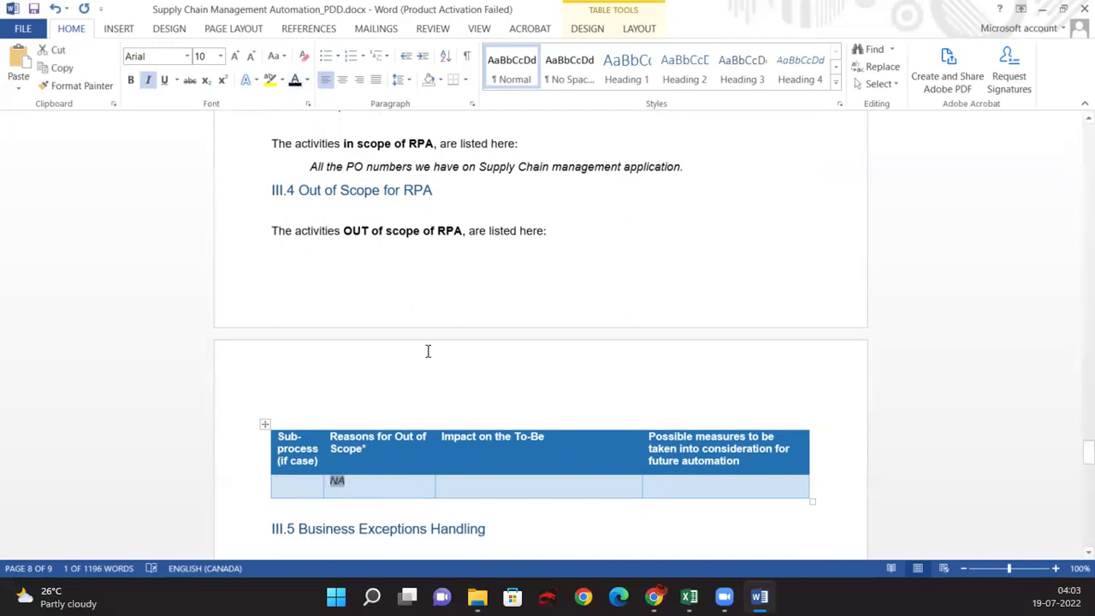
Review the III.5 Business Exceptions Handling, IV Other Observations and V Additional Sources of Process Documentation sections
scroll(462, 368, "down", 5)
left_click(494, 381)
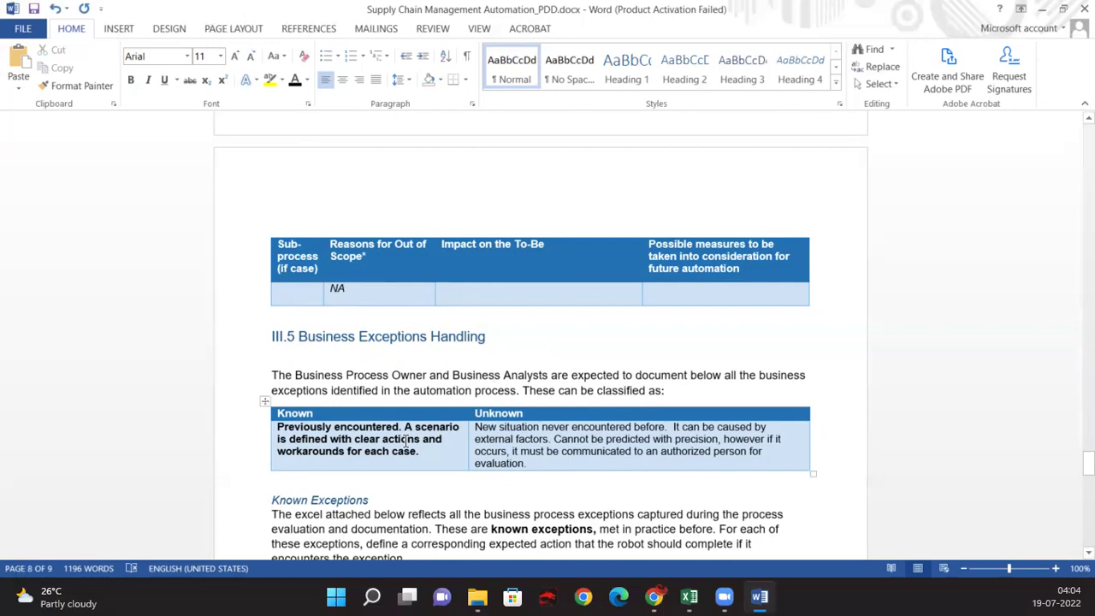
scroll(405, 441, "down", 5)
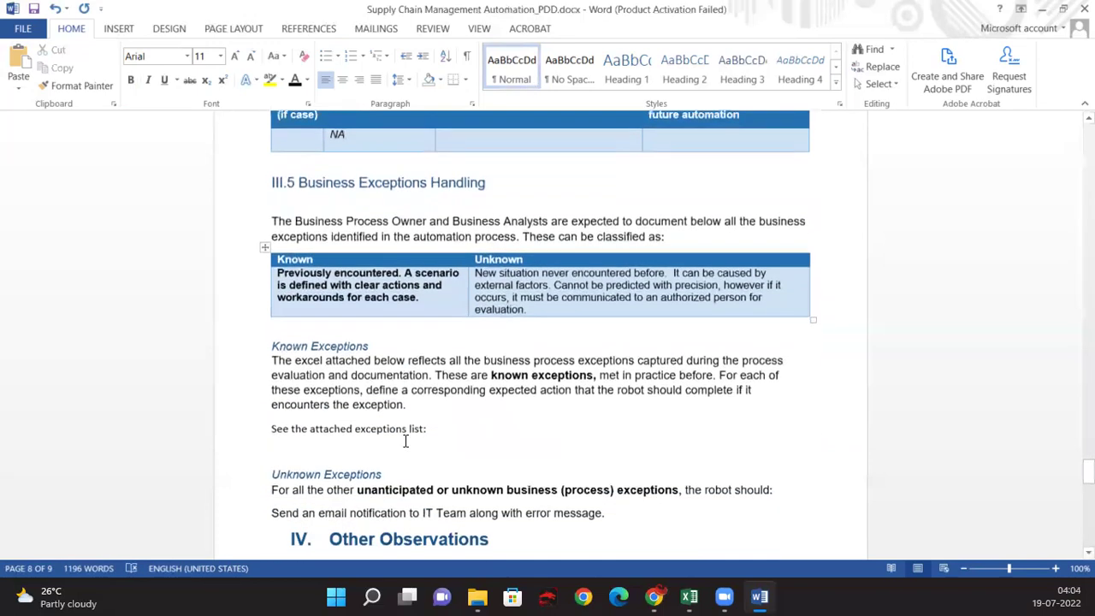
scroll(406, 440, "up", 2)
left_click(326, 451)
scroll(388, 443, "down", 3)
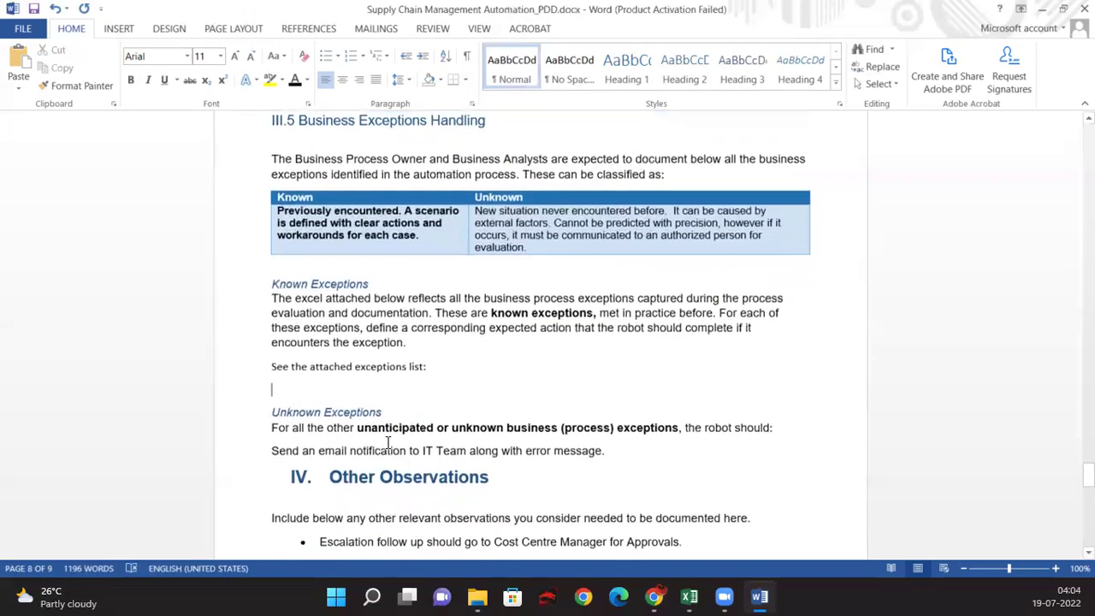
scroll(385, 443, "down", 2)
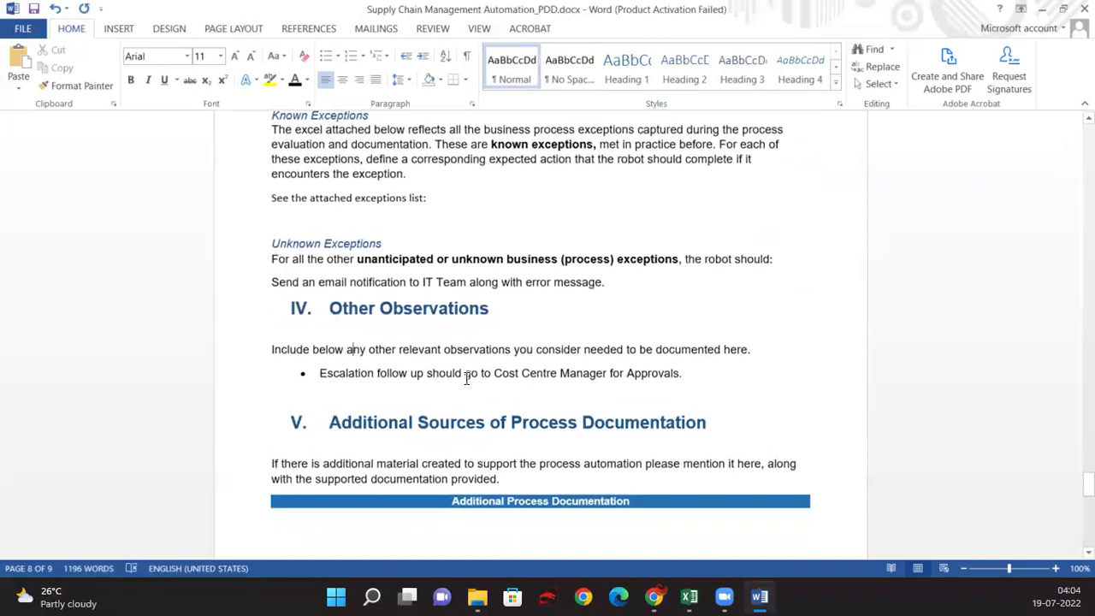
scroll(437, 398, "down", 3)
scroll(444, 401, "down", 14)
scroll(444, 396, "up", 7)
Examine the optional rows of the Additional Process Documentation table and look briefly at StateAssignments.xlsx in Excel before returning to Word
left_click(507, 325)
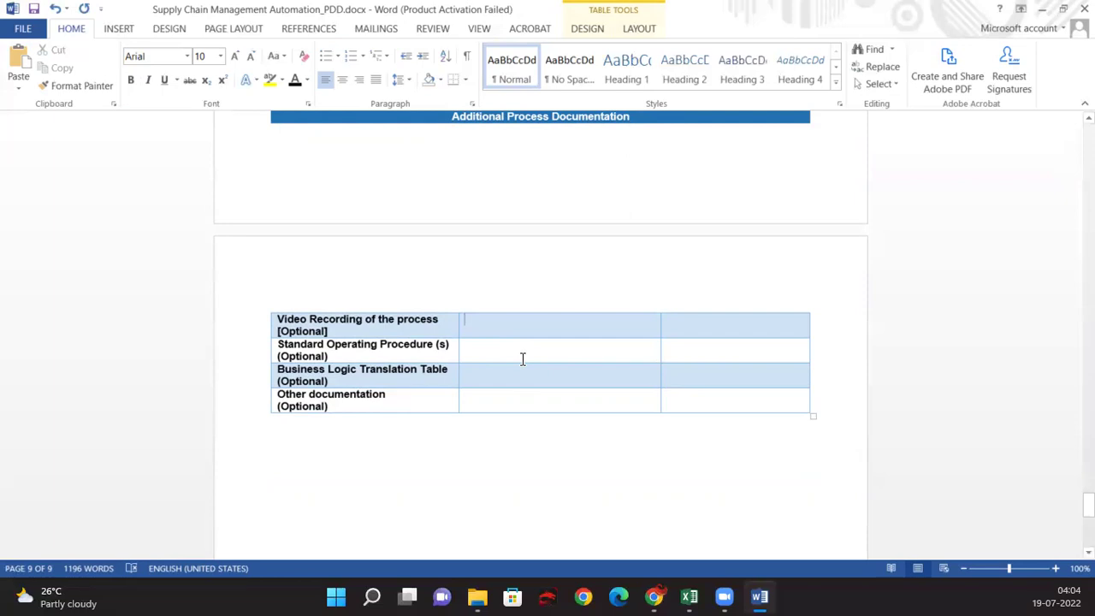
left_click(523, 359)
left_click(534, 383)
left_click(693, 596)
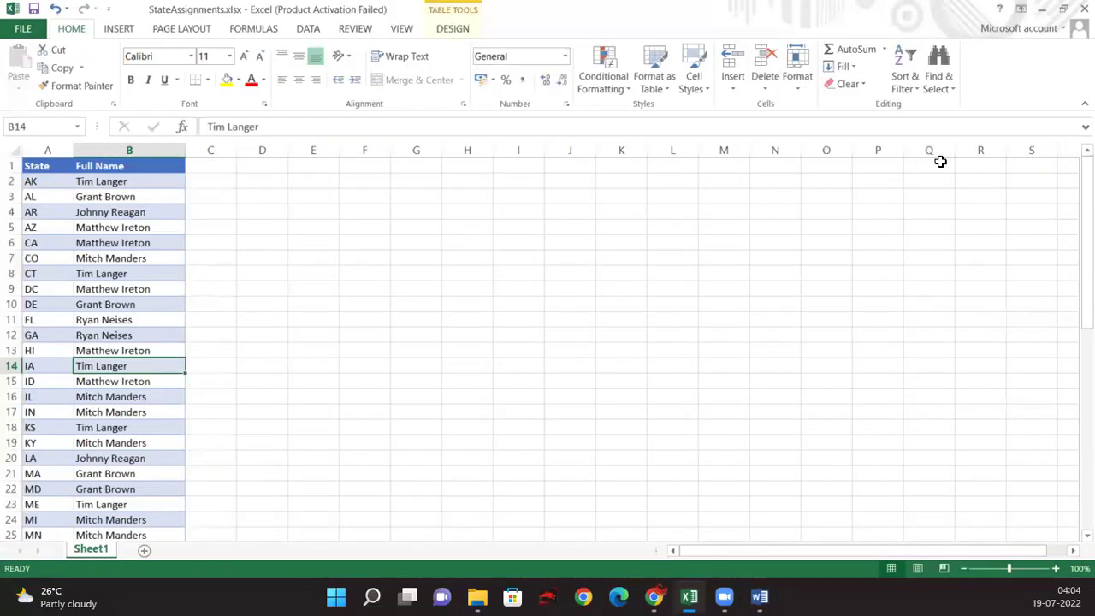
left_click(1041, 8)
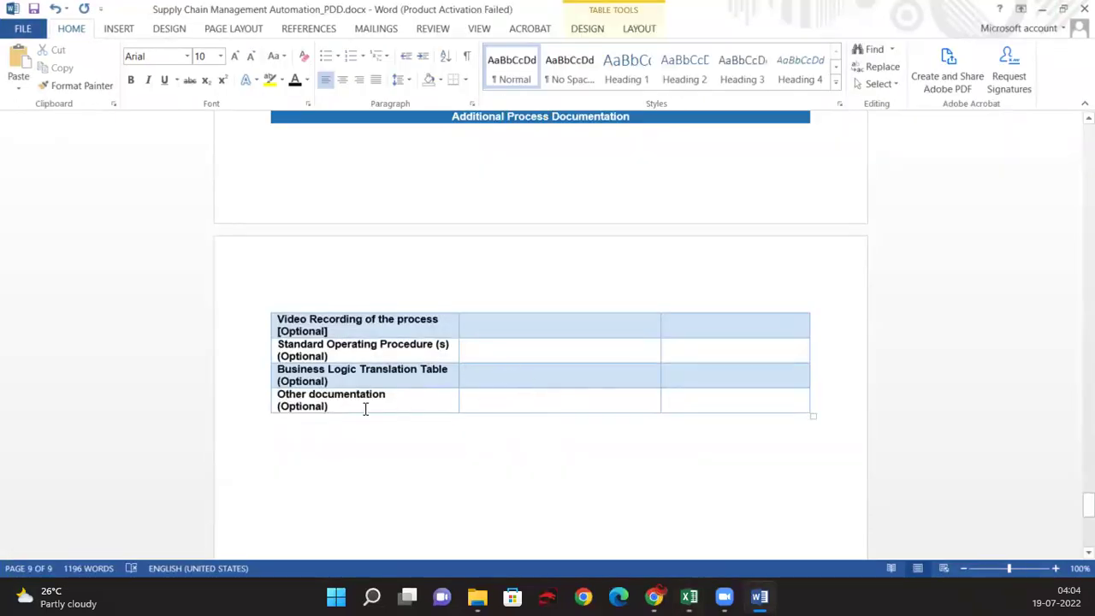
left_click(360, 395)
left_click(505, 407)
Recheck the document from the attached exceptions list under Known Exceptions back to the III.3 and III.4 scope sections
scroll(508, 409, "up", 3)
scroll(508, 409, "up", 10)
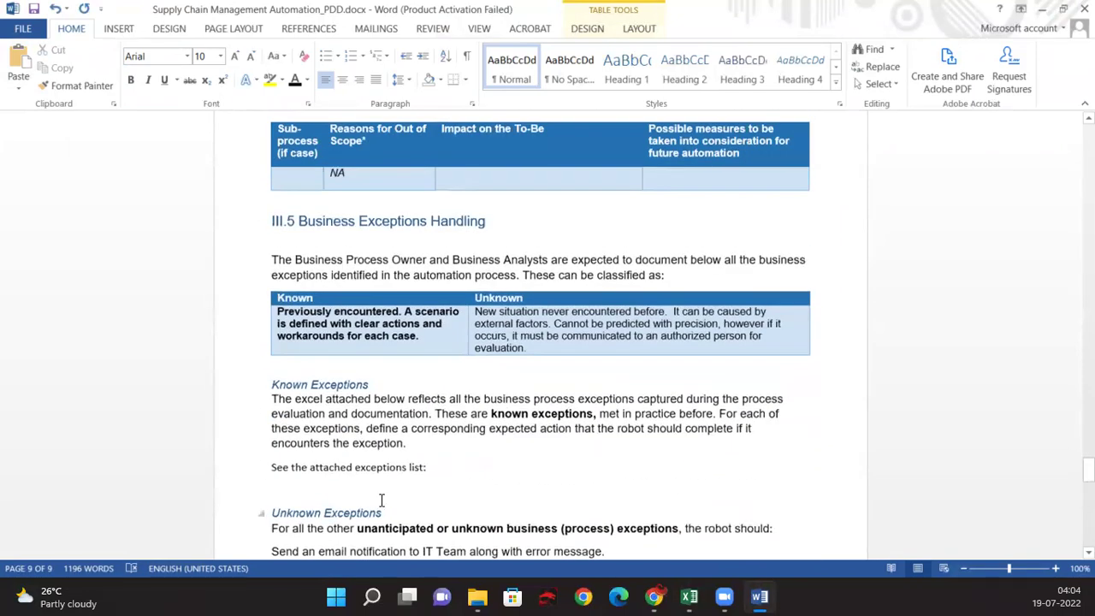
left_click(368, 488)
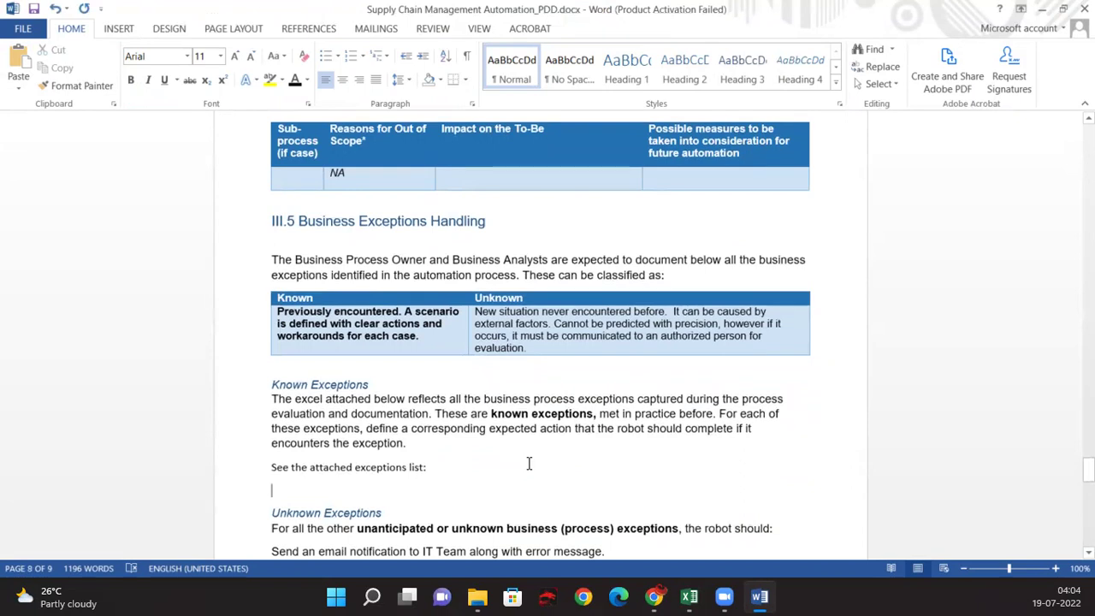
scroll(528, 463, "up", 8)
scroll(526, 463, "up", 12)
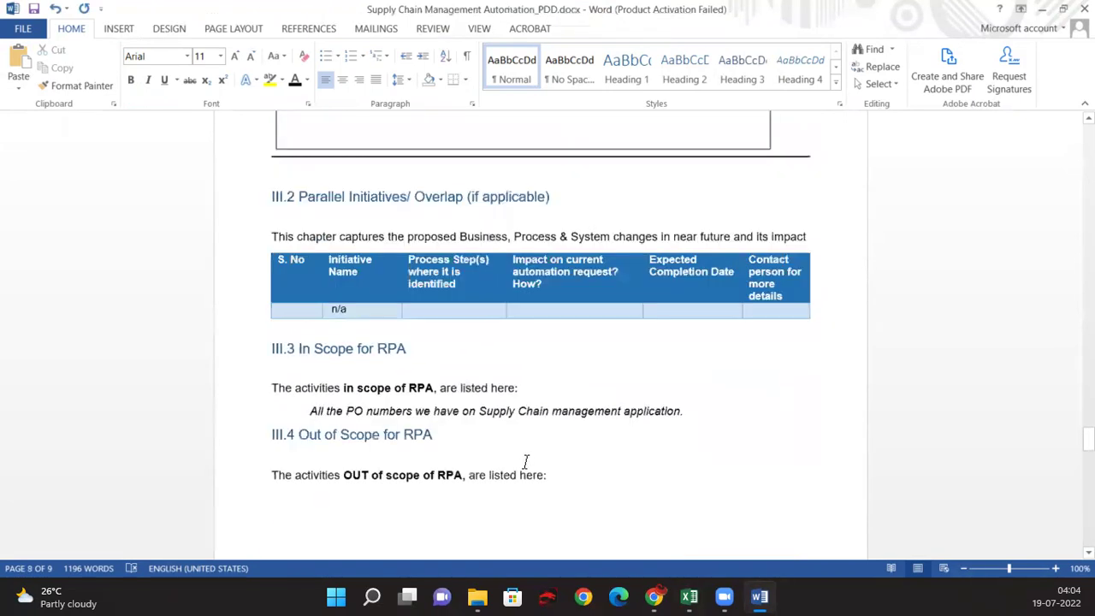
Recheck the document from III.2 Parallel Initiatives back to the II.3 As-Is Process Map, including the II.4 and II.5 tables
scroll(527, 463, "up", 8)
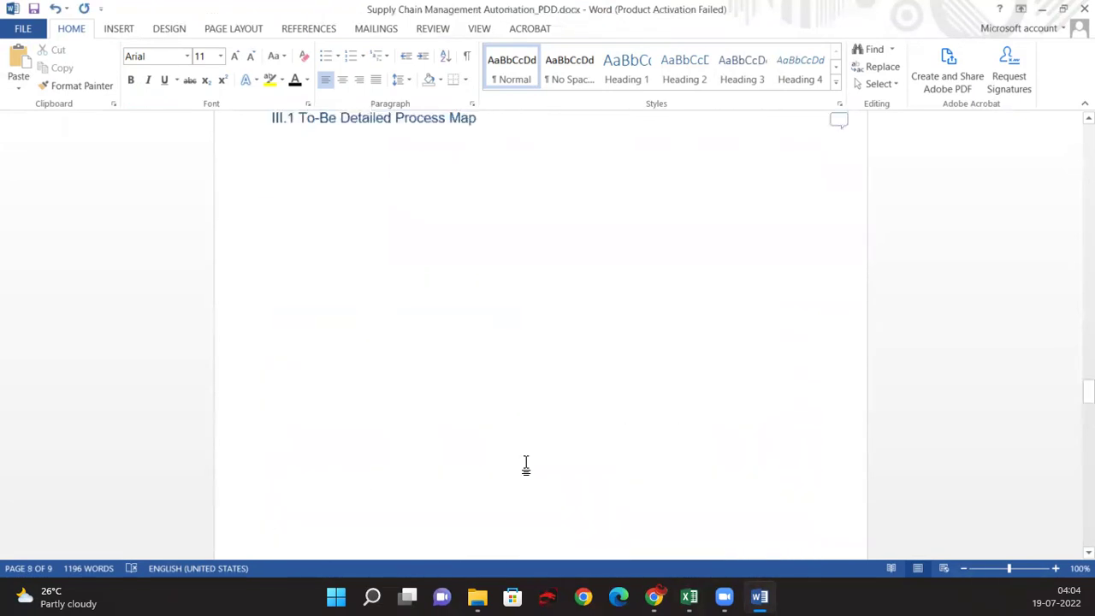
scroll(527, 463, "up", 12)
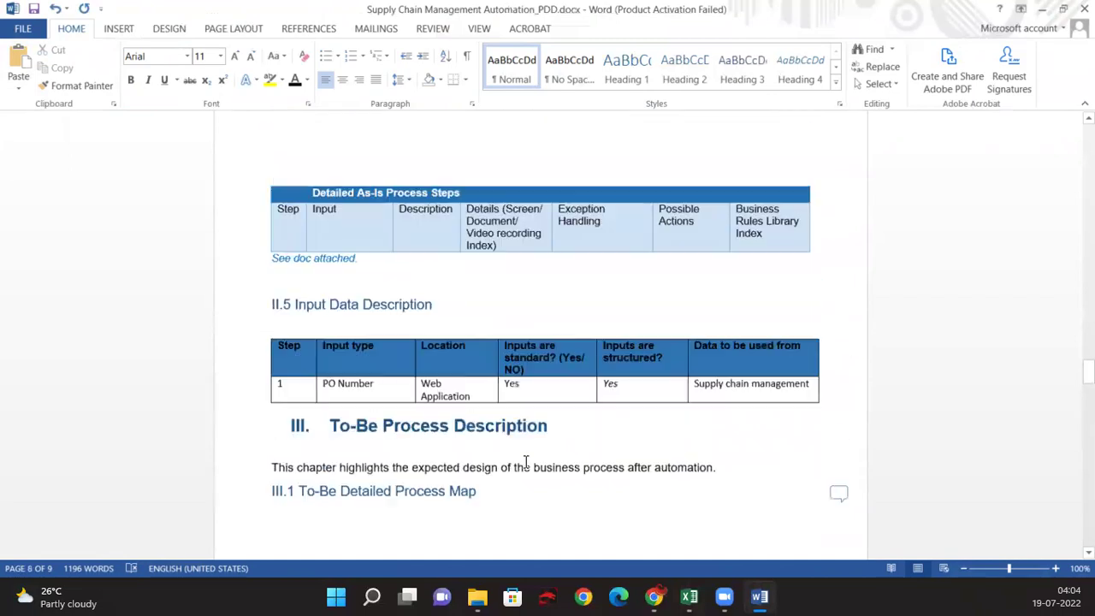
scroll(526, 465, "up", 8)
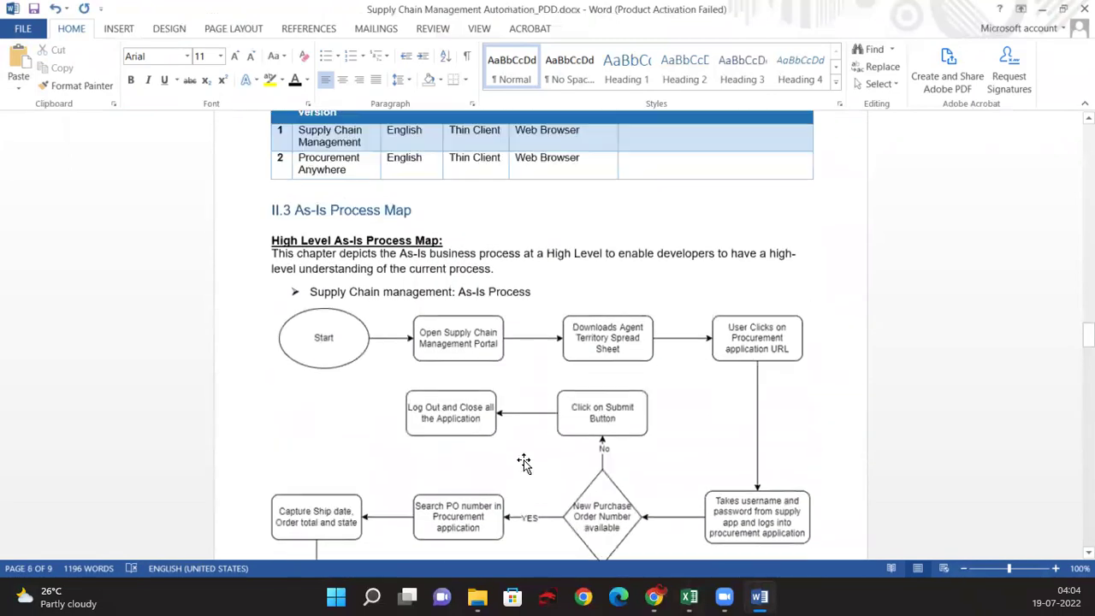
scroll(524, 464, "down", 6)
scroll(523, 463, "down", 10)
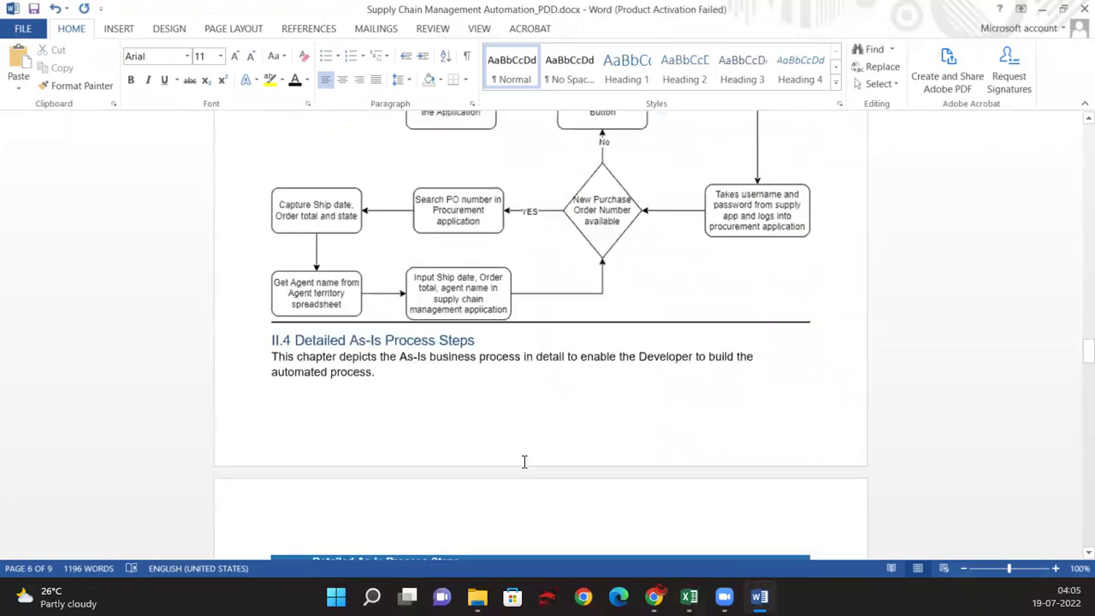
scroll(490, 462, "up", 3)
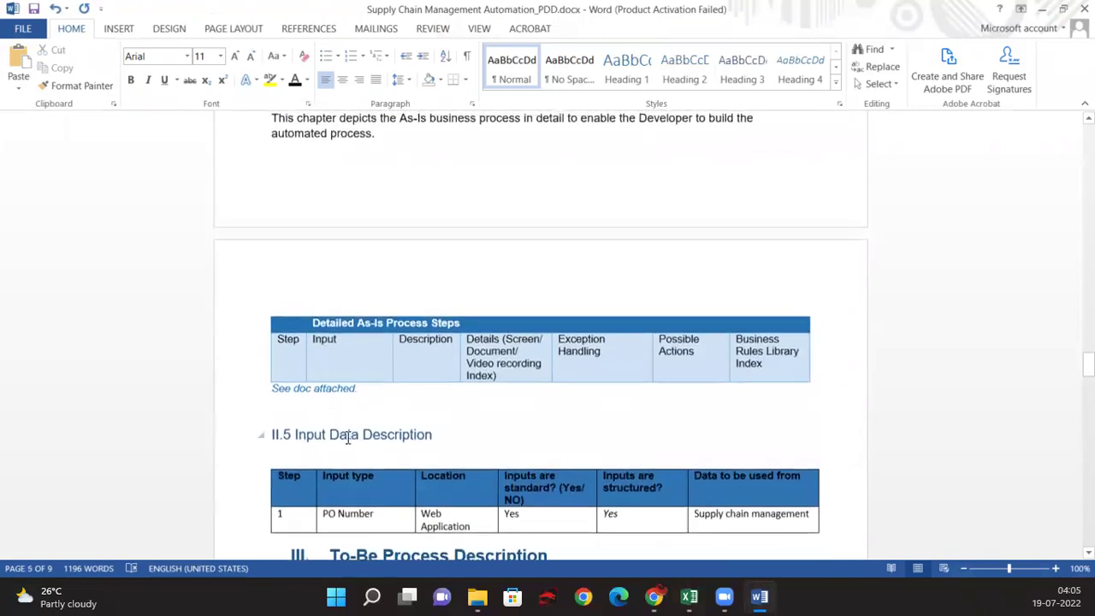
left_click(330, 407)
scroll(380, 438, "down", 3)
scroll(393, 438, "down", 15)
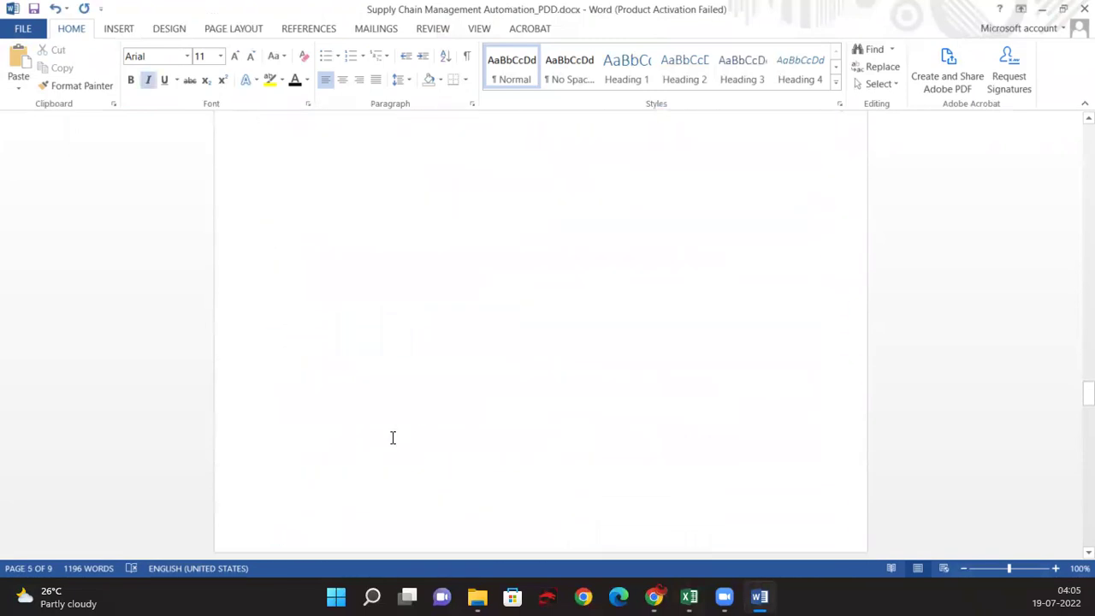
scroll(392, 437, "down", 15)
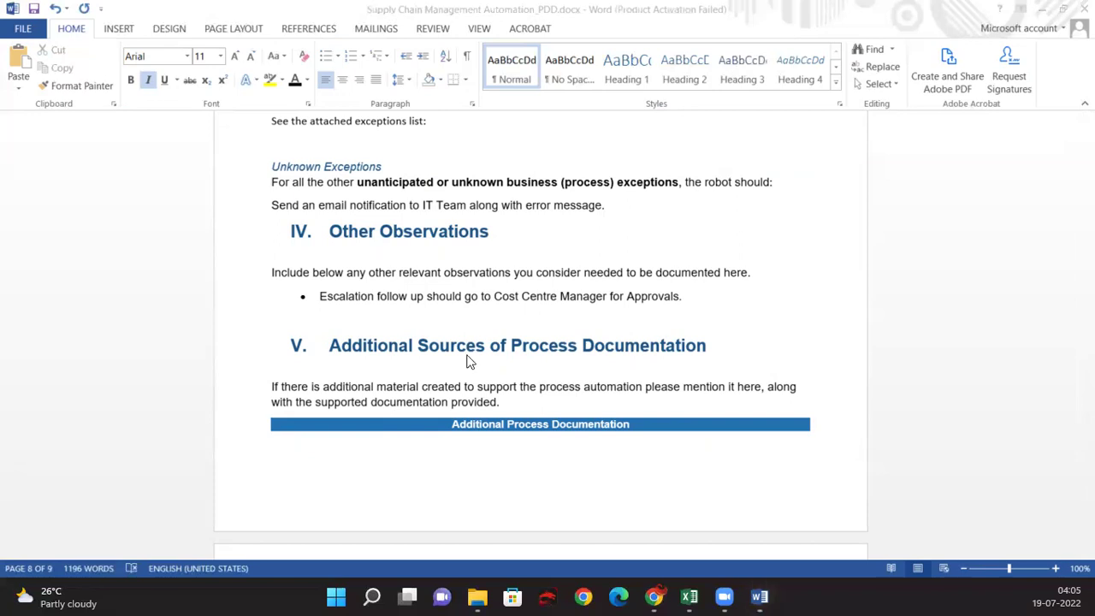
Review the Known Exceptions text, the II.5 Input Data Description table, and the III.2 to III.5 scope and exceptions sections
left_click(548, 380)
scroll(544, 372, "up", 5)
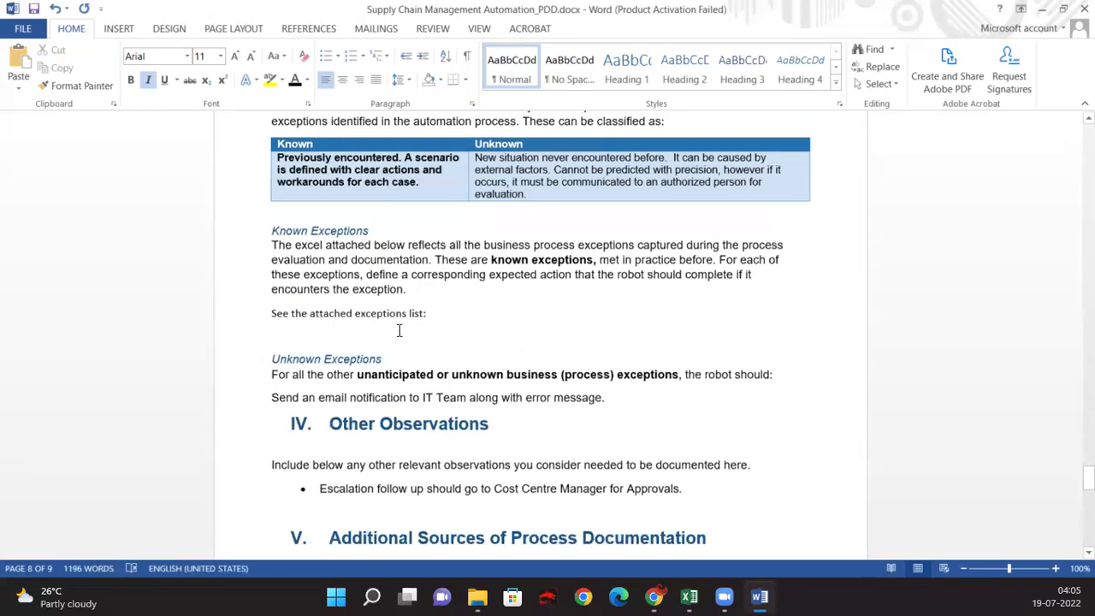
left_click(353, 338)
scroll(536, 412, "up", 20)
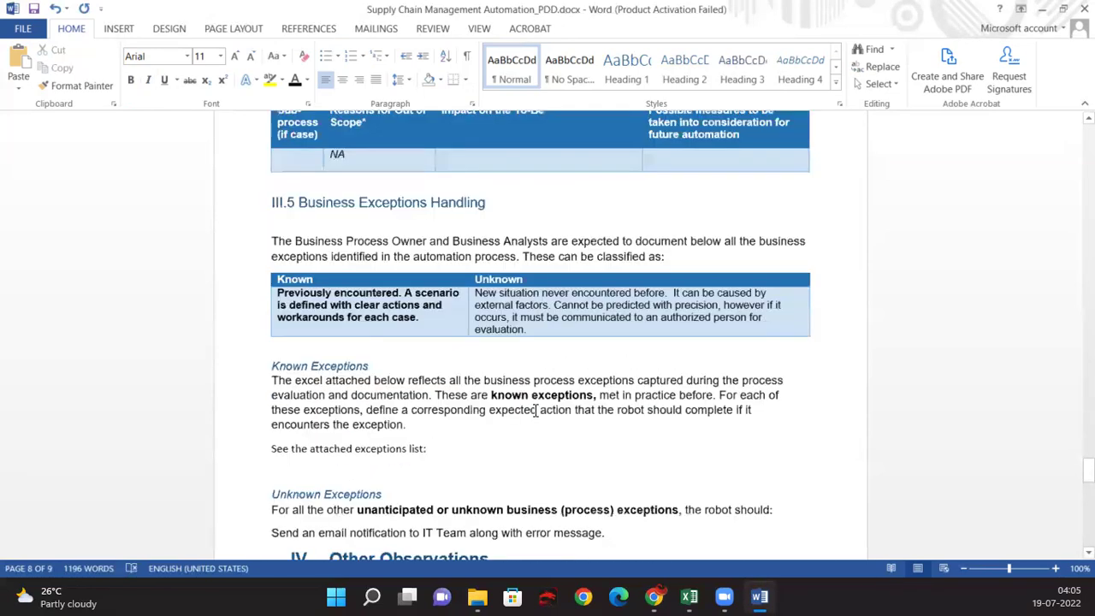
scroll(532, 406, "up", 20)
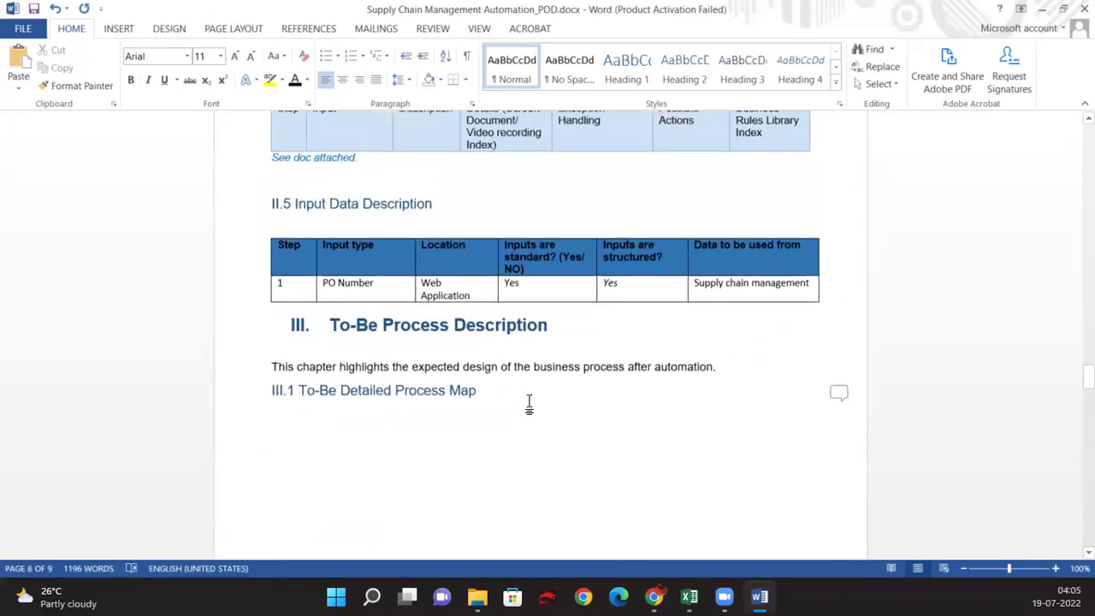
scroll(531, 400, "down", 10)
scroll(529, 399, "down", 10)
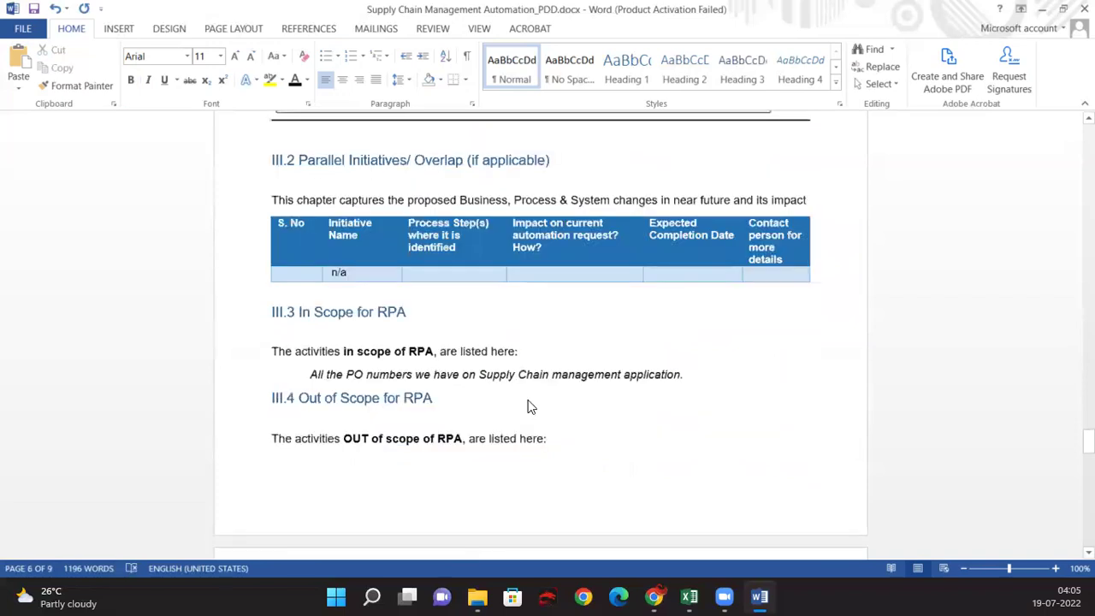
scroll(527, 399, "down", 10)
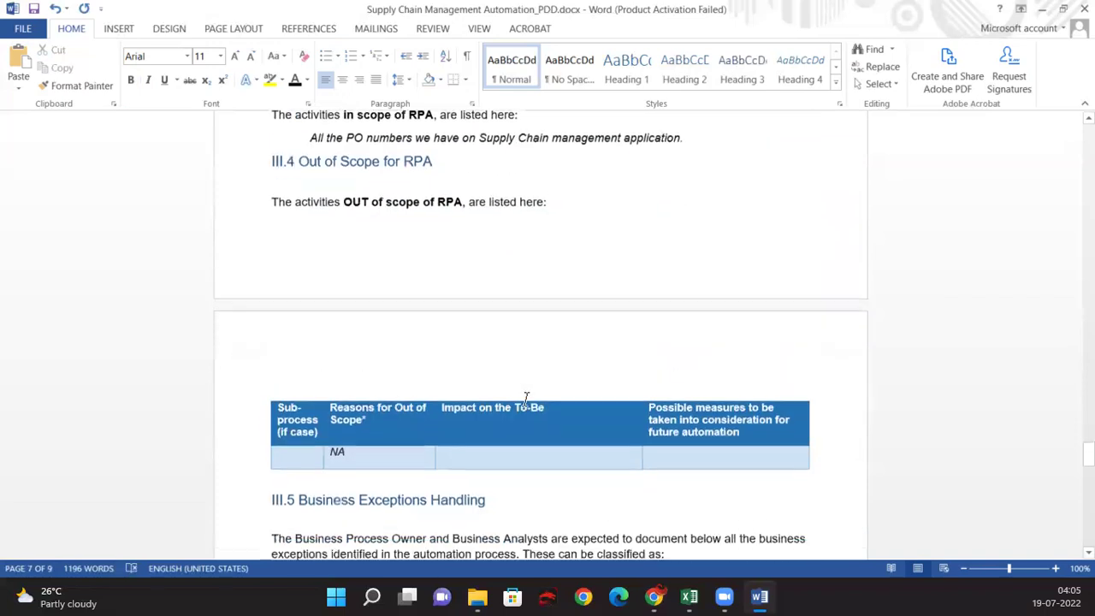
scroll(527, 397, "down", 2)
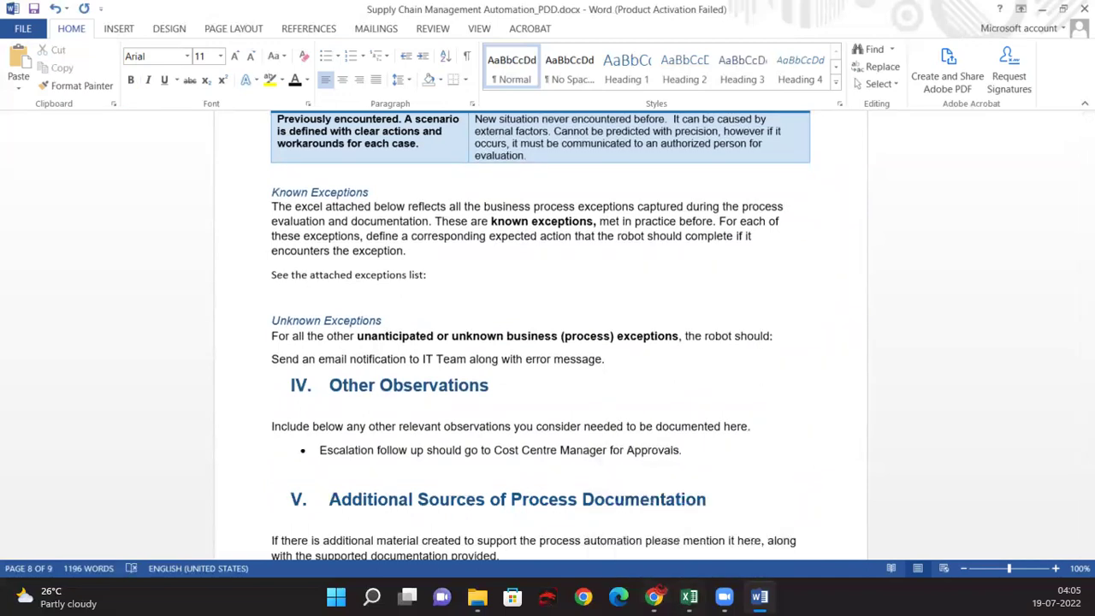
Switch to the blank Excel workbook and enter the headers "S#" in A1 and "Exception" in B1
key("super")
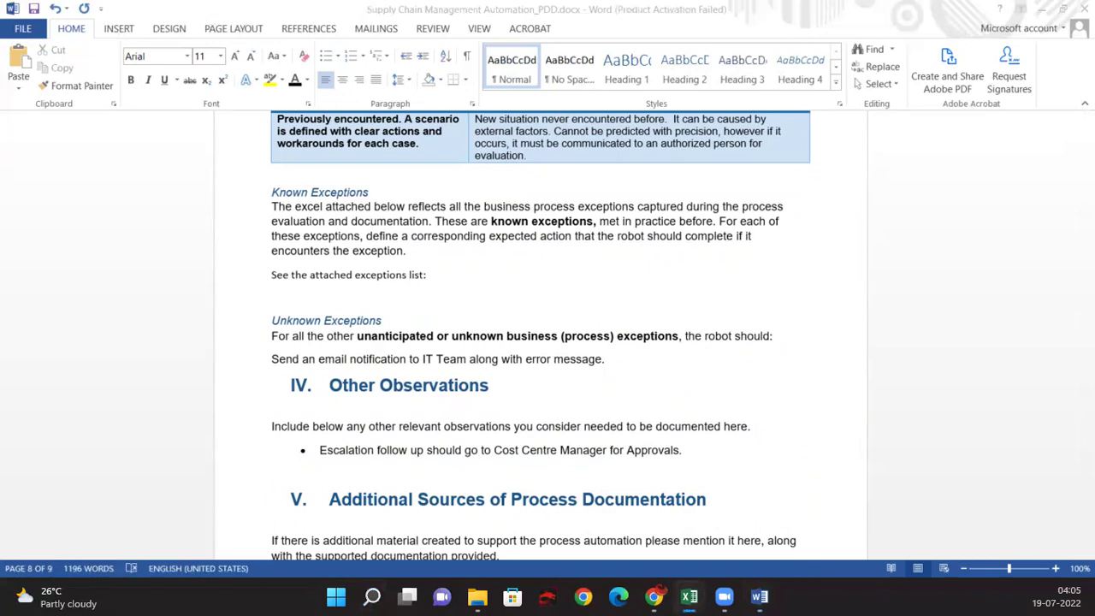
left_click(690, 596)
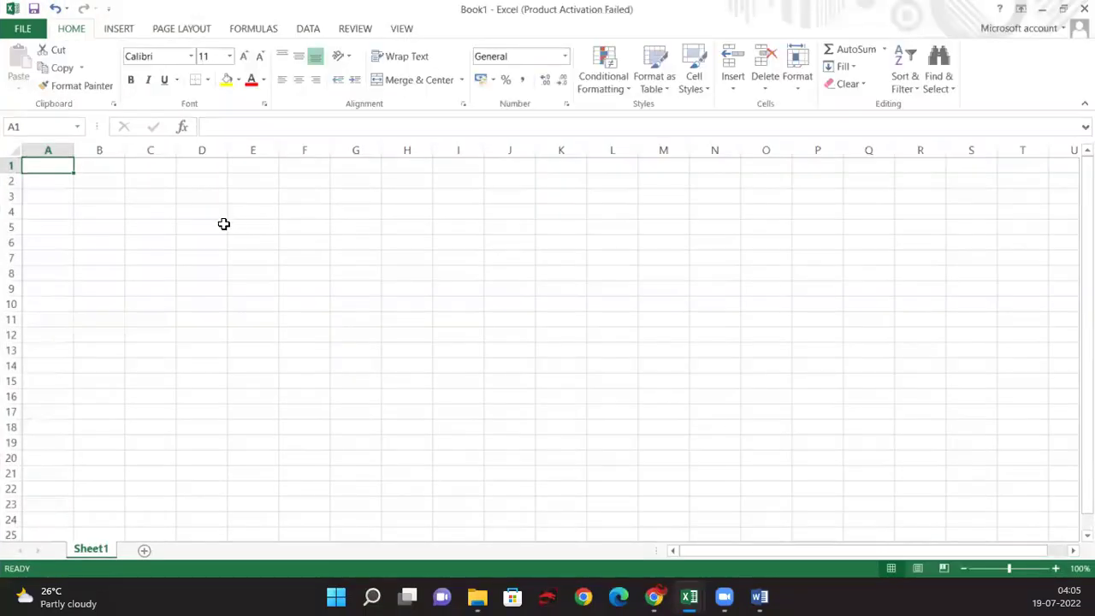
type("S#")
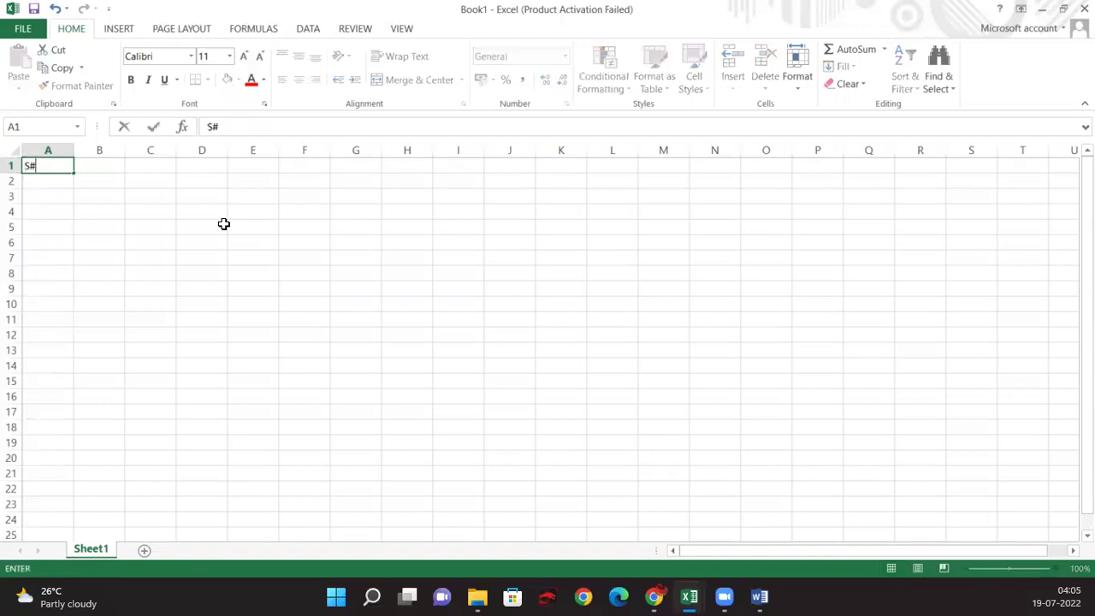
key("Tab")
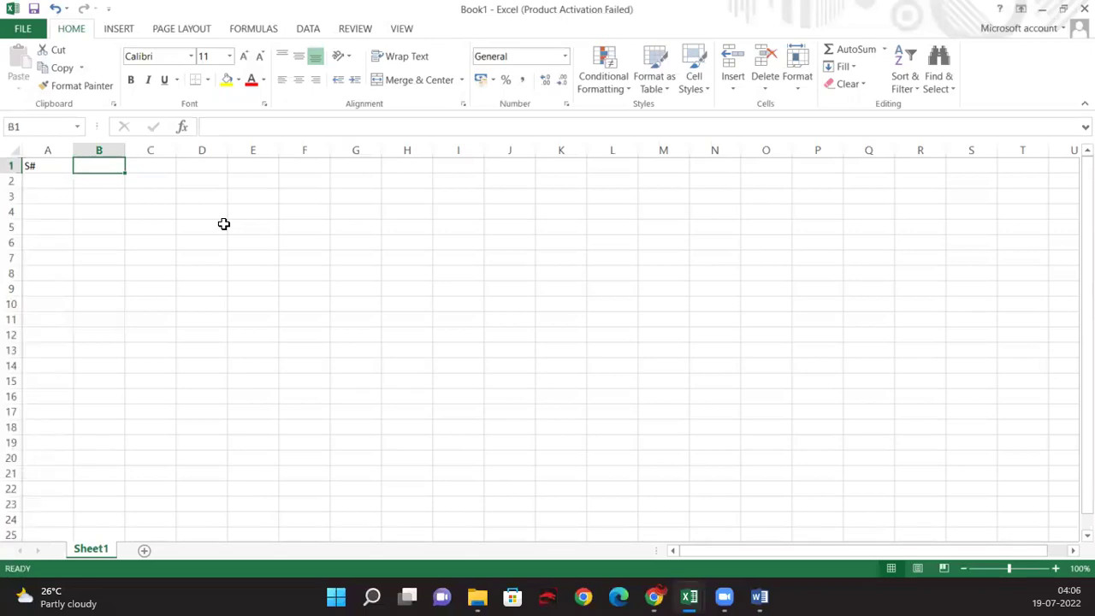
type("Exception")
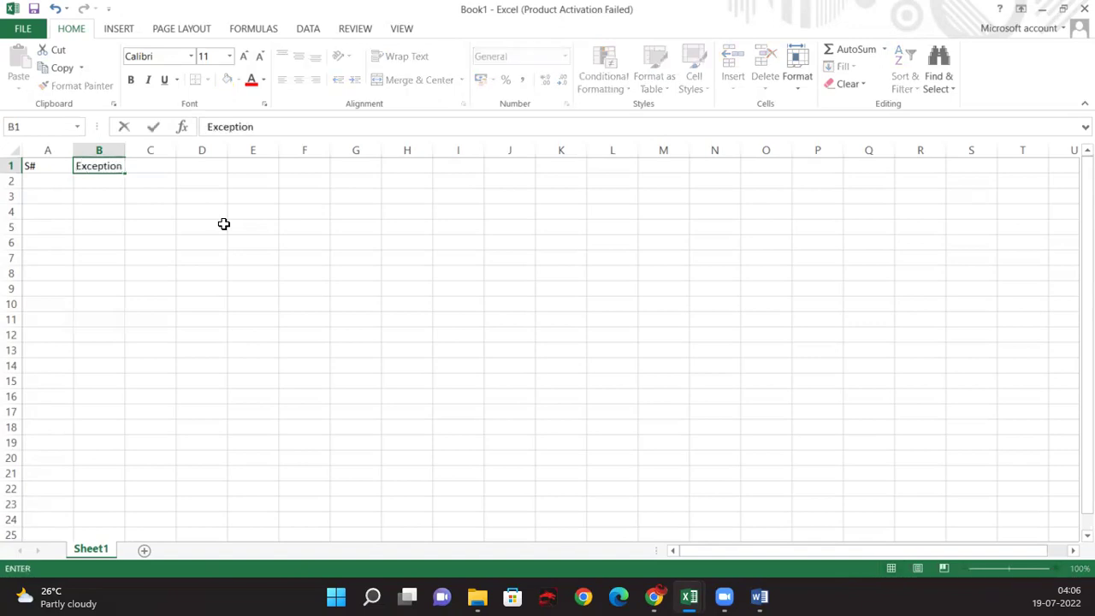
key("Return")
key("Up")
key("Right")
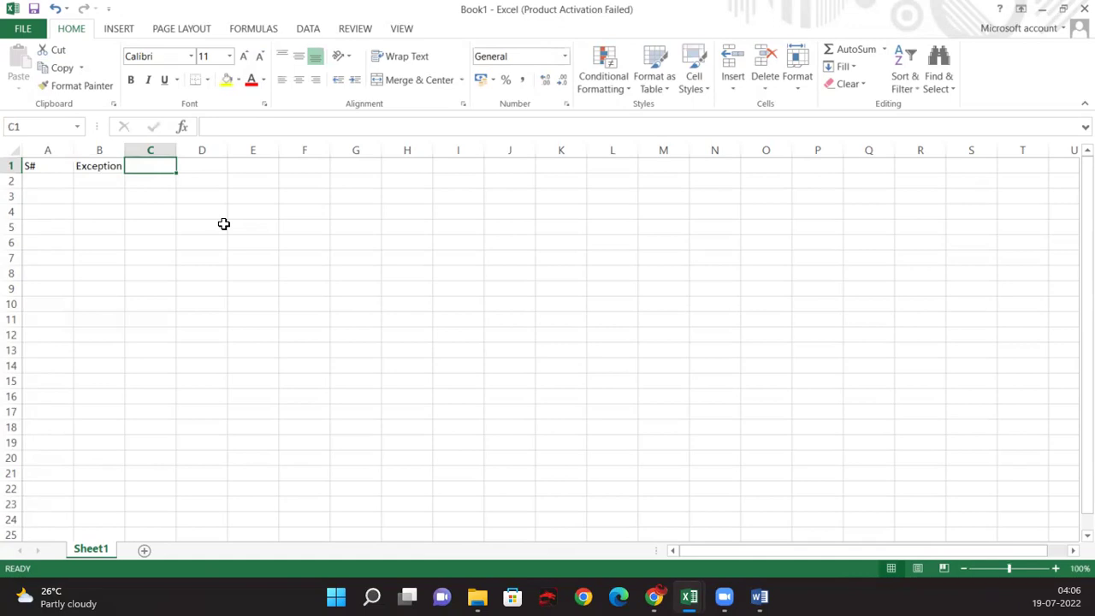
type("A")
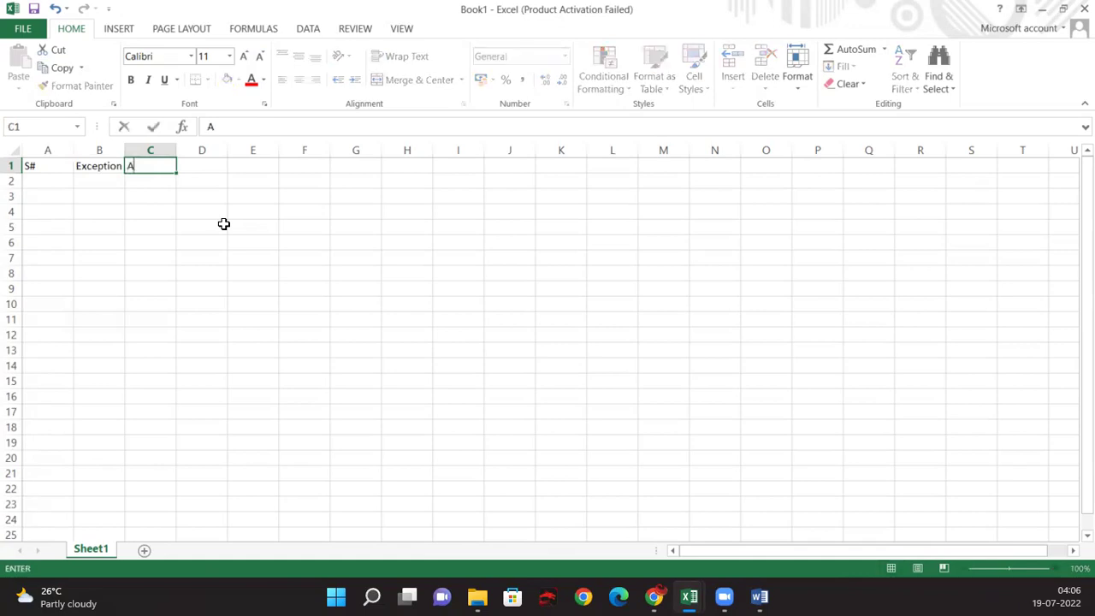
type("ction")
key("shift+Left")
key("shift+Left")
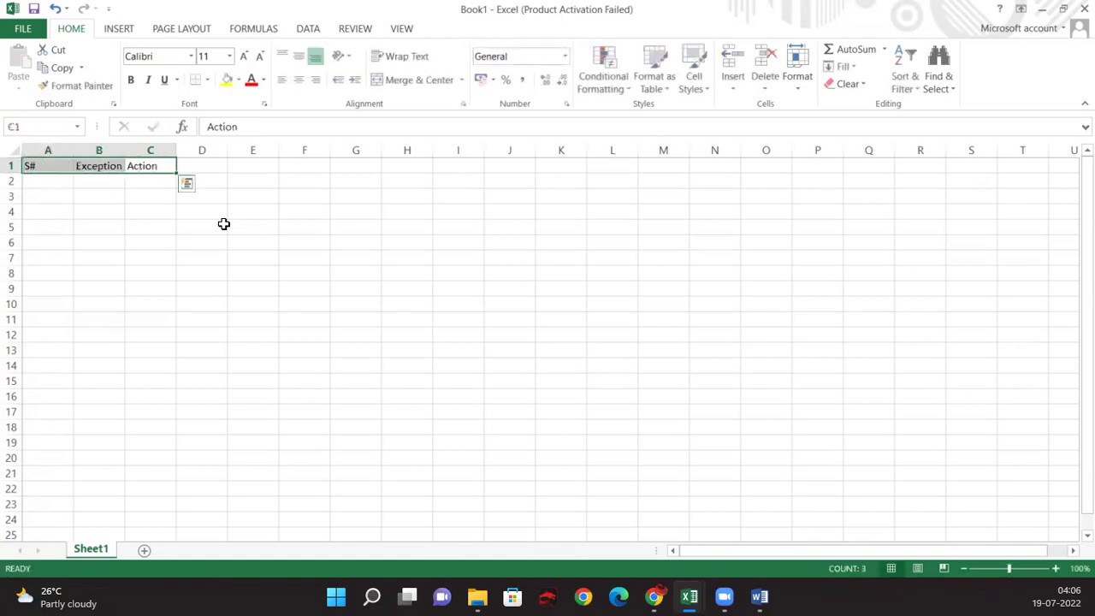
key("Right")
key("Left")
key("Left")
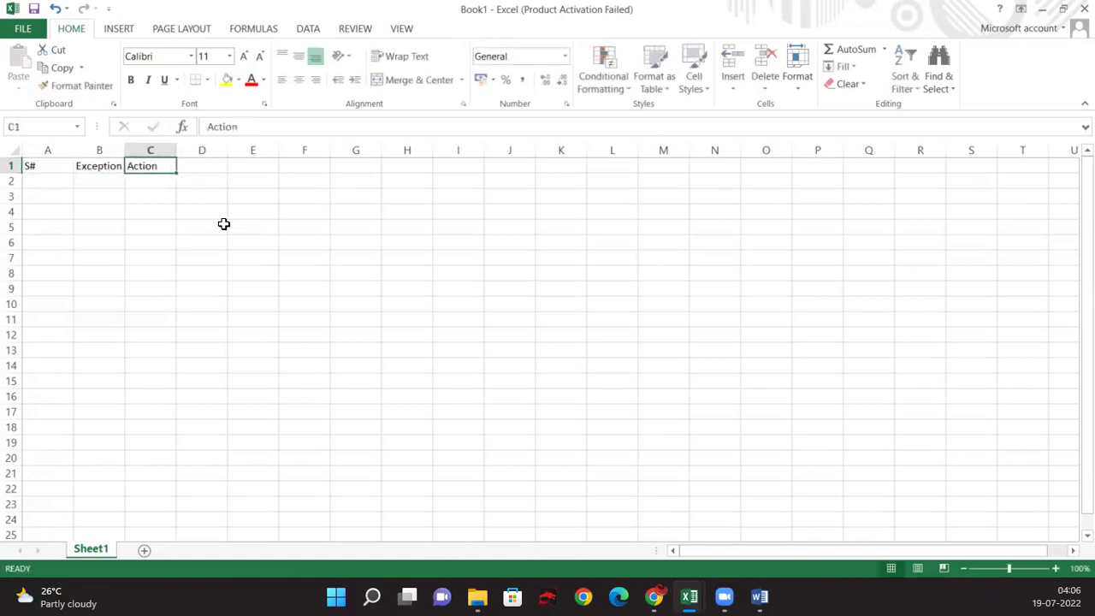
key("Right")
Enter "Next Steps" as the third column header in C1
type("N")
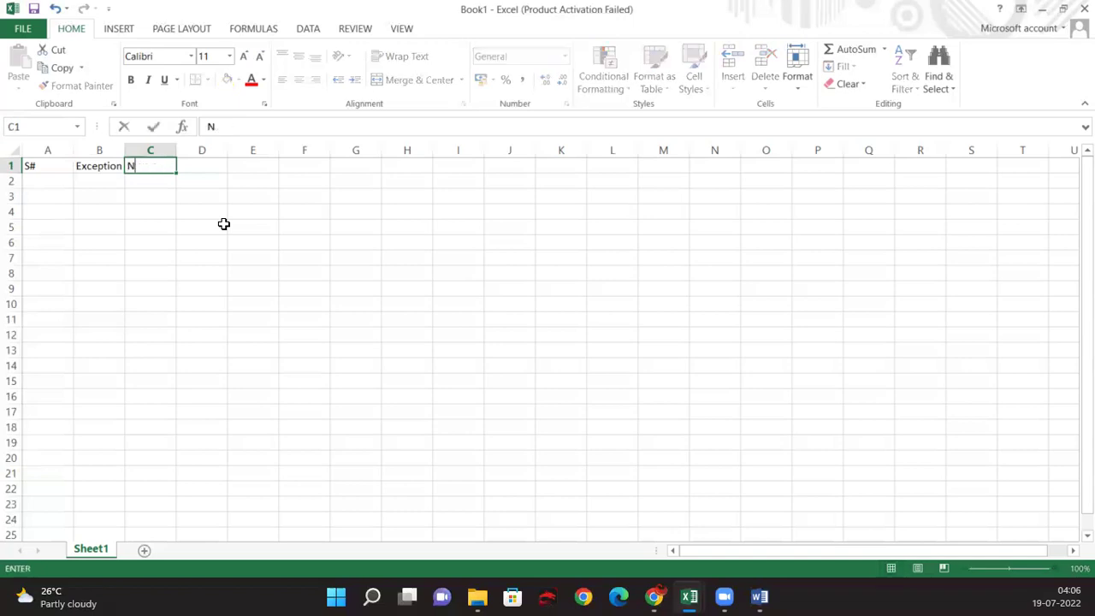
type("ext Steps")
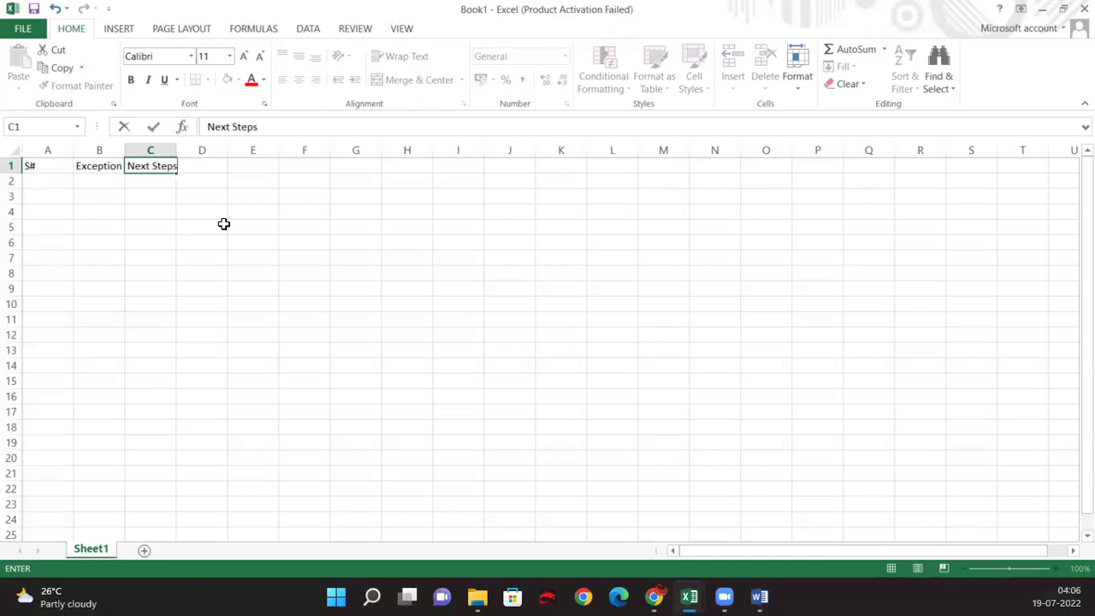
key("Return")
Number the first two exception rows 1 and 2 in the S# column
key("Left")
key("Left")
type("1")
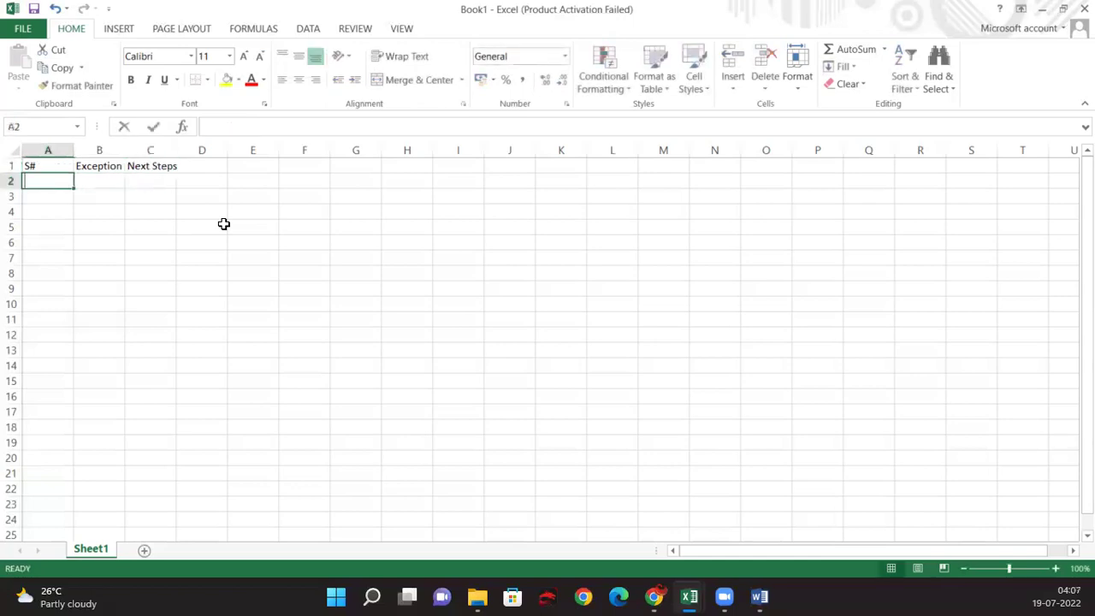
key("Return")
type("2")
key("Return")
Enter "PO number not found in Procurement anywhere application" as the first exception in B2
key("Up")
key("Up")
key("Right")
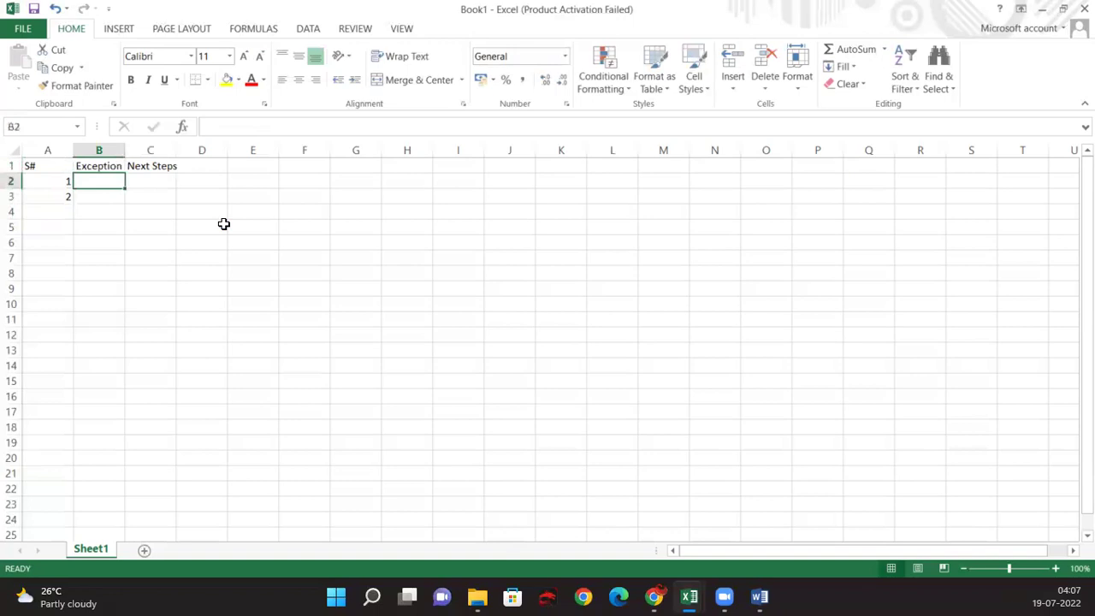
type("PO numb")
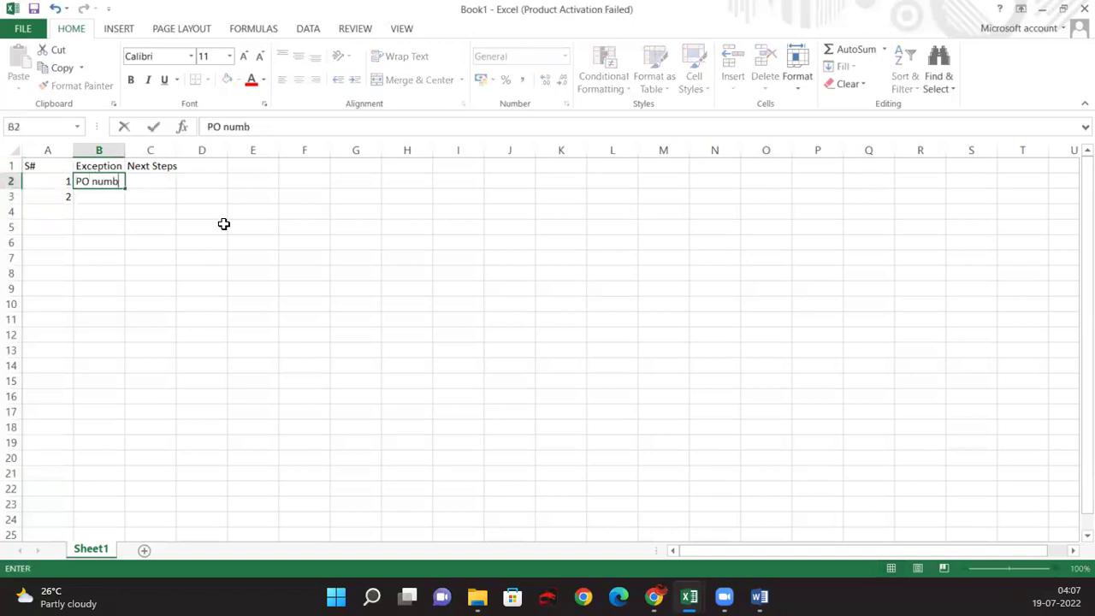
type("er not found in Proc")
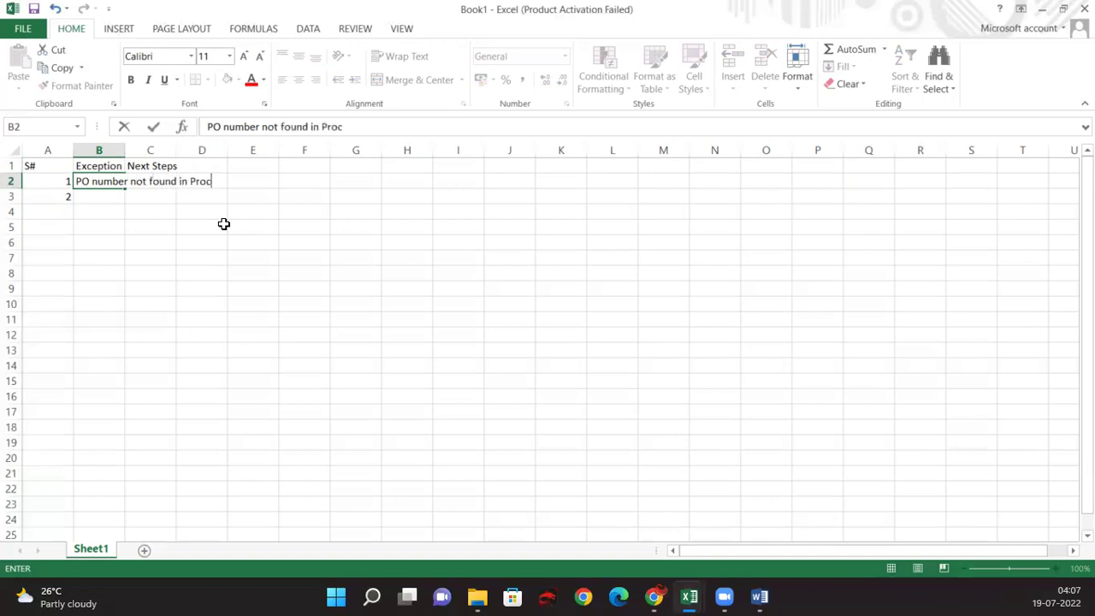
type("urement any")
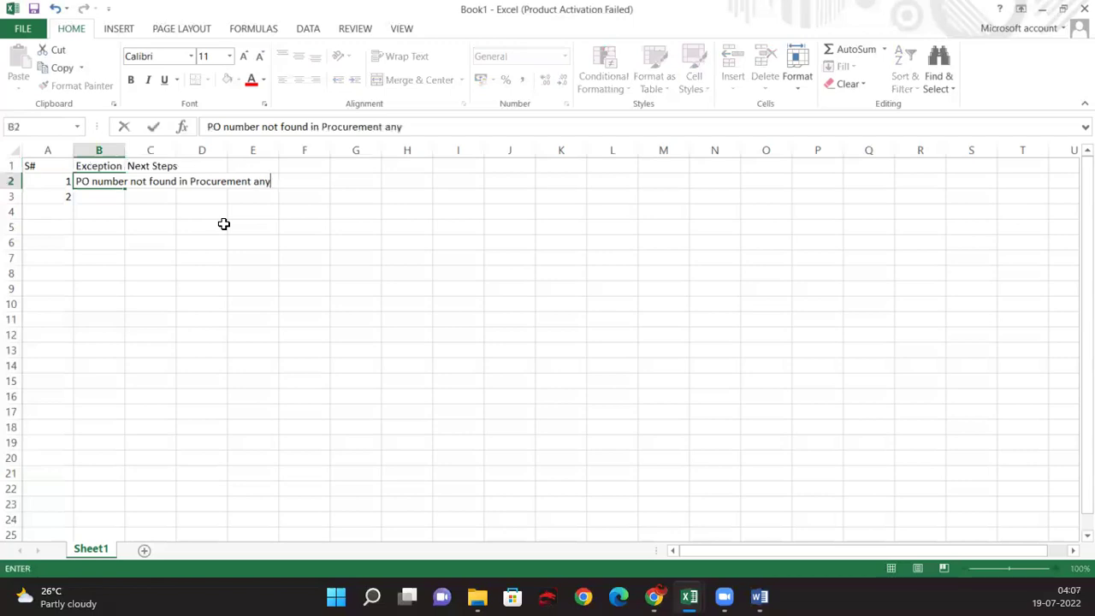
type("where application")
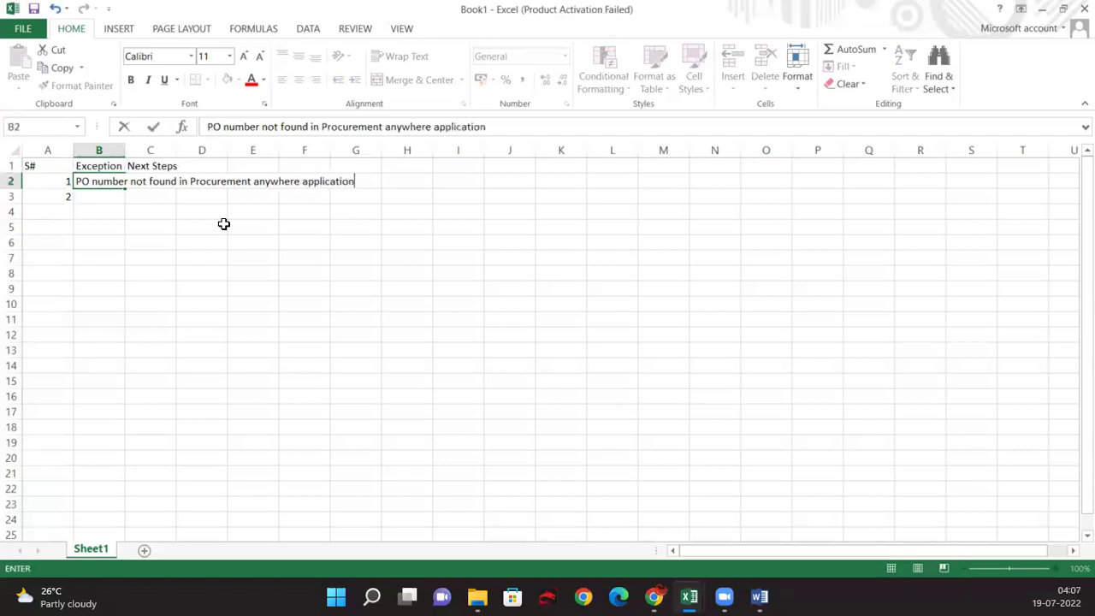
key("Return")
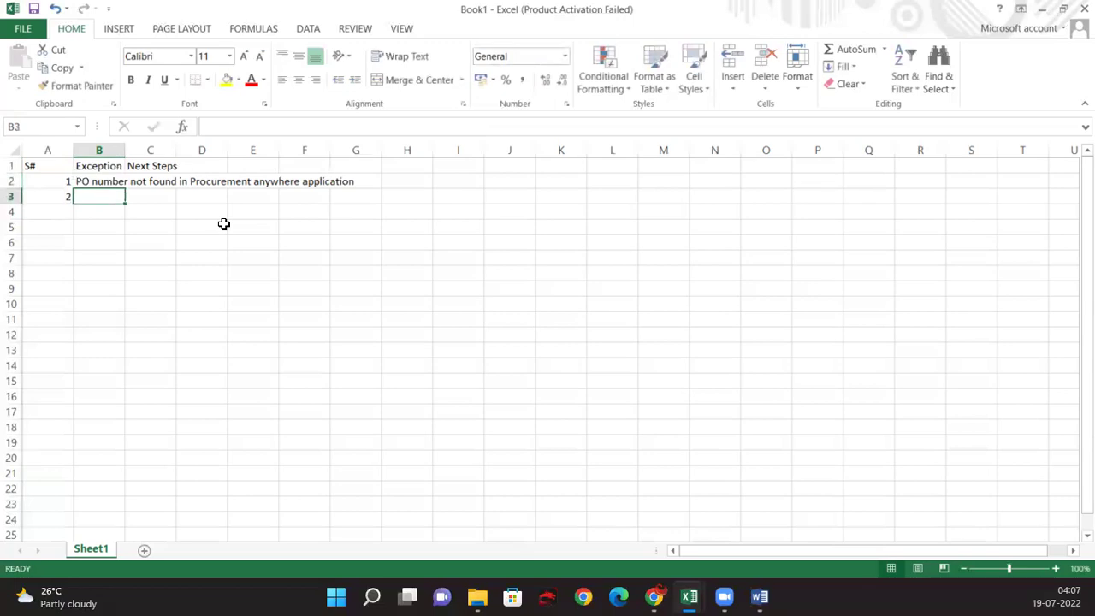
Enter "Agent name / state is not found in Agenet territory spreadsheet" as the second exception in B3, checking the spreadsheet's name on the challenge page
type("Agen")
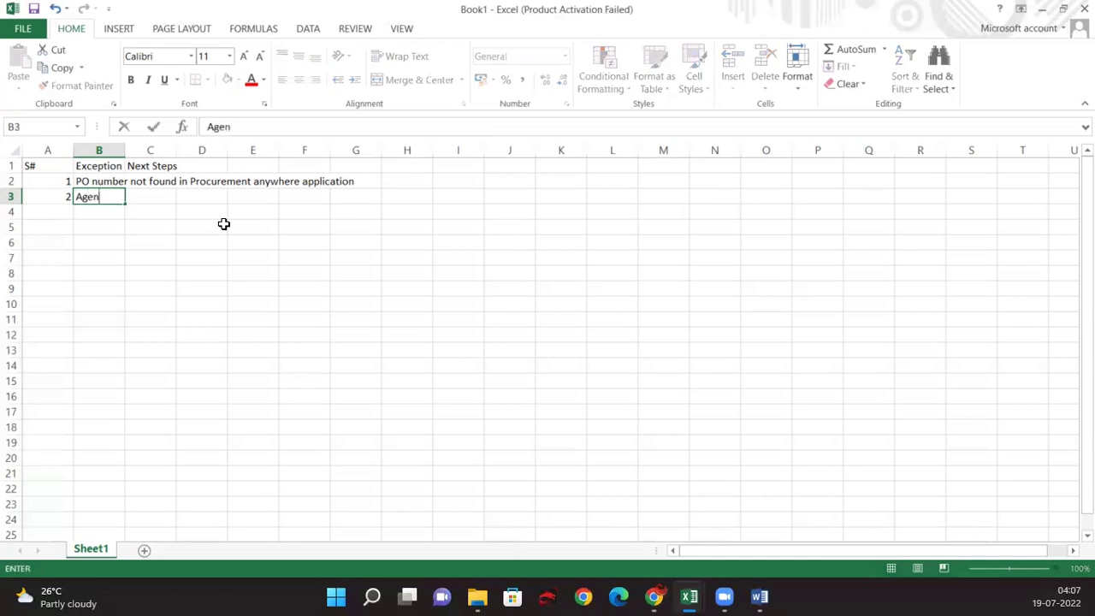
type("t name / stat")
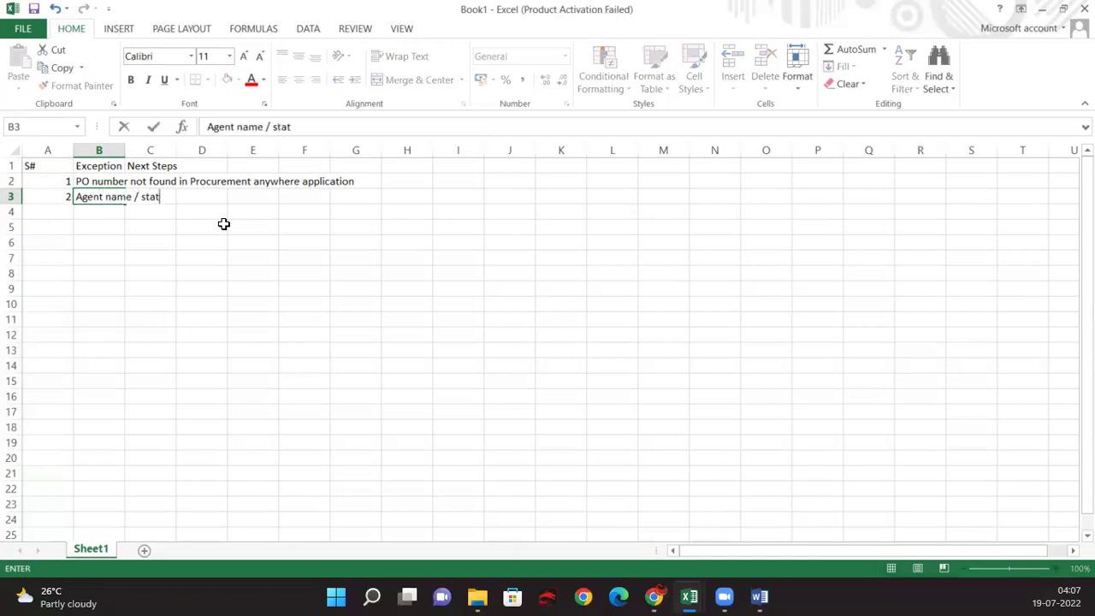
type("e is not found in")
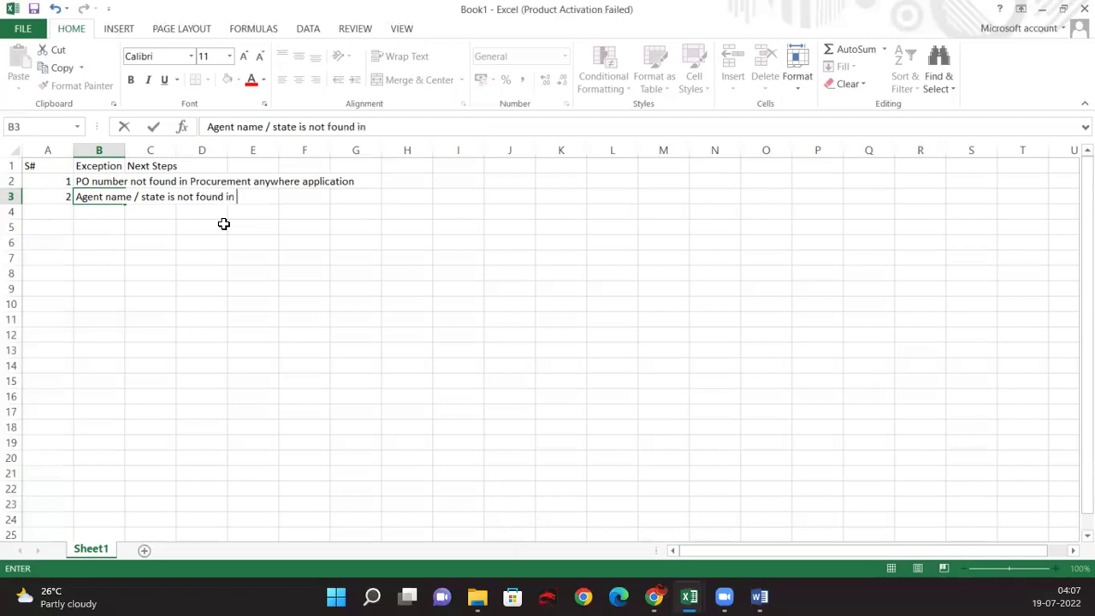
type(" Agenet terr")
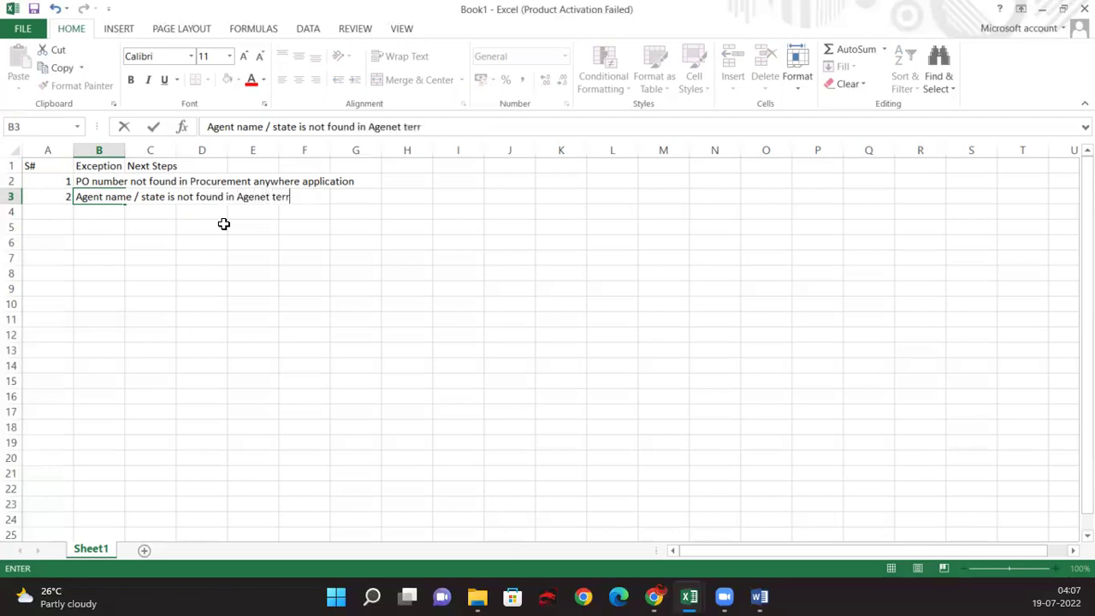
type("itory")
left_click(584, 597)
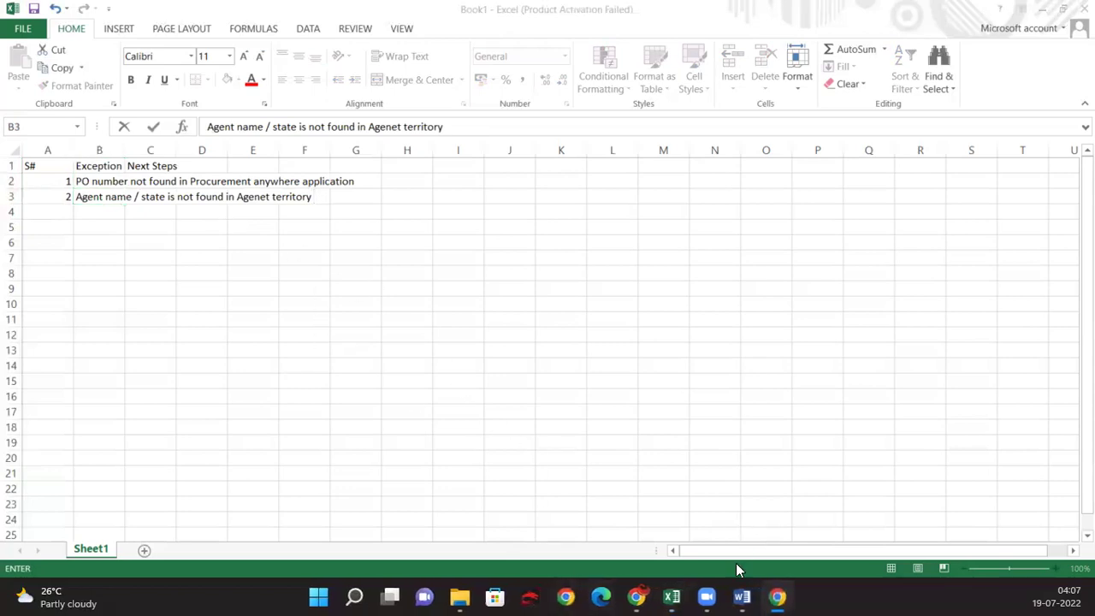
left_click(644, 597)
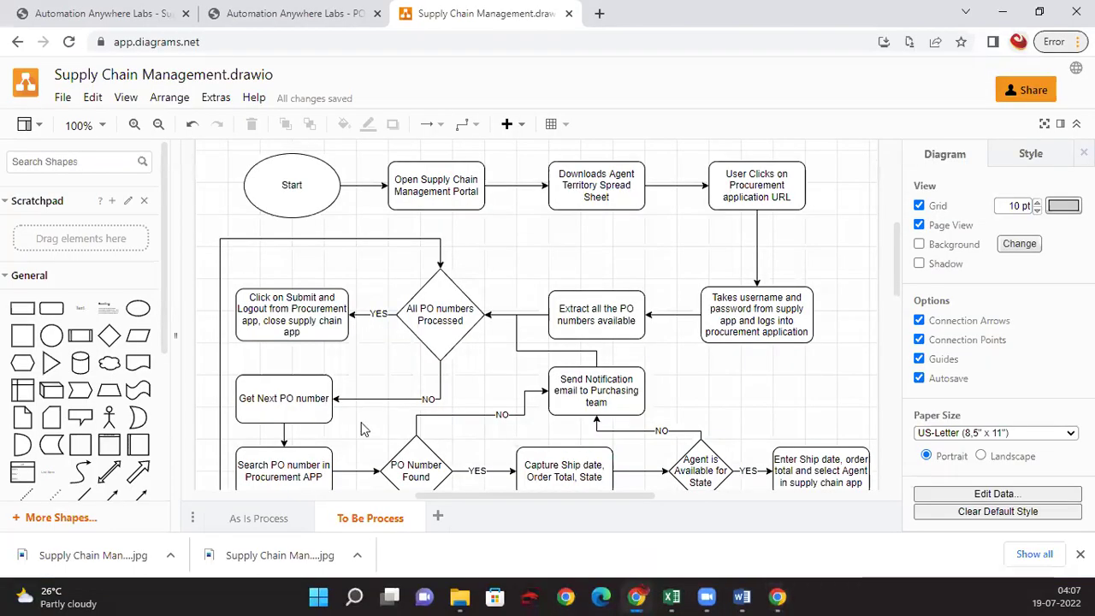
left_click(73, 12)
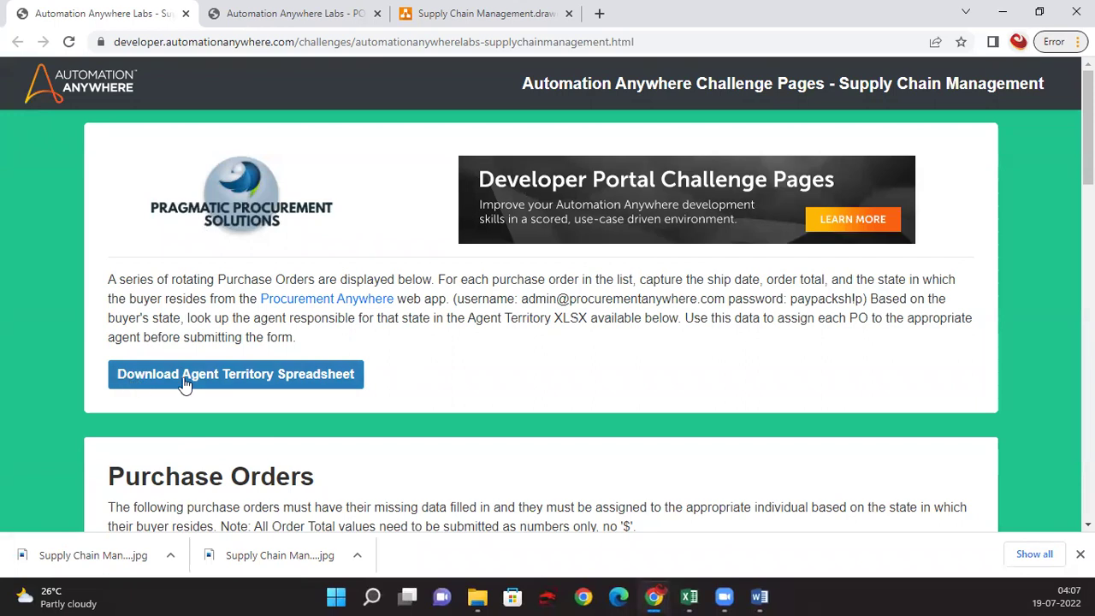
left_click(1002, 10)
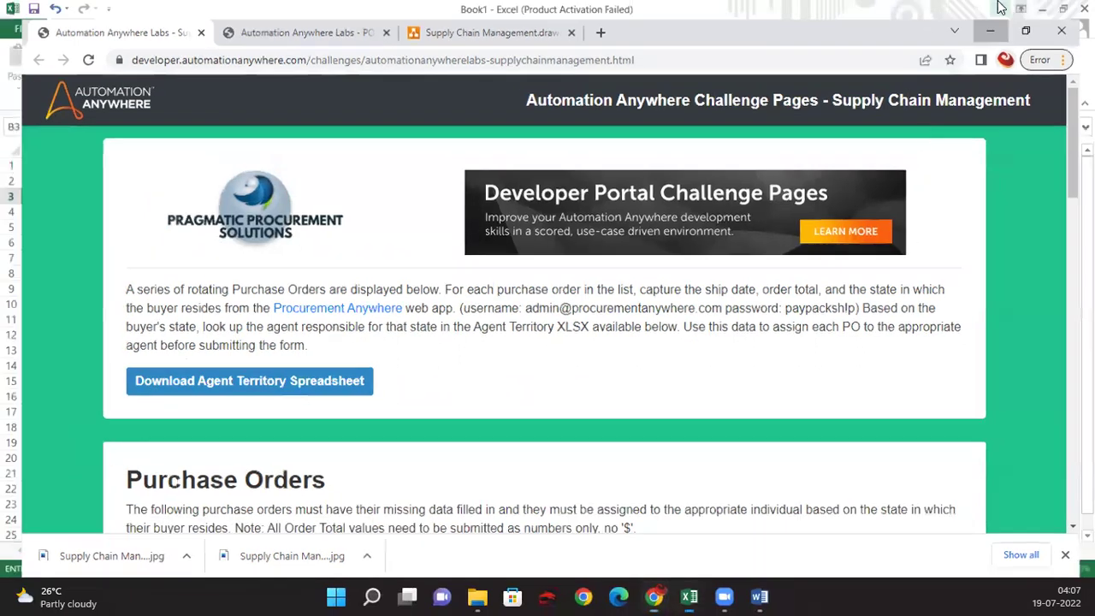
type("spreadsheet")
key("Return")
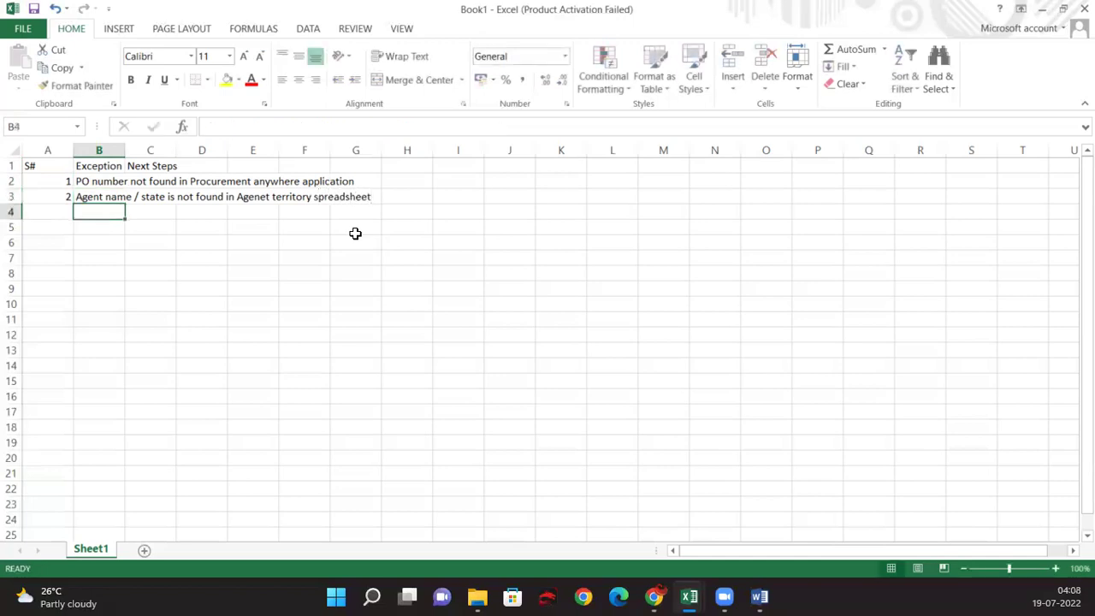
Fit the Exception column to its text and enter "Robot Should send notification email to Purchase team" as the next step in C2
double_click(125, 151)
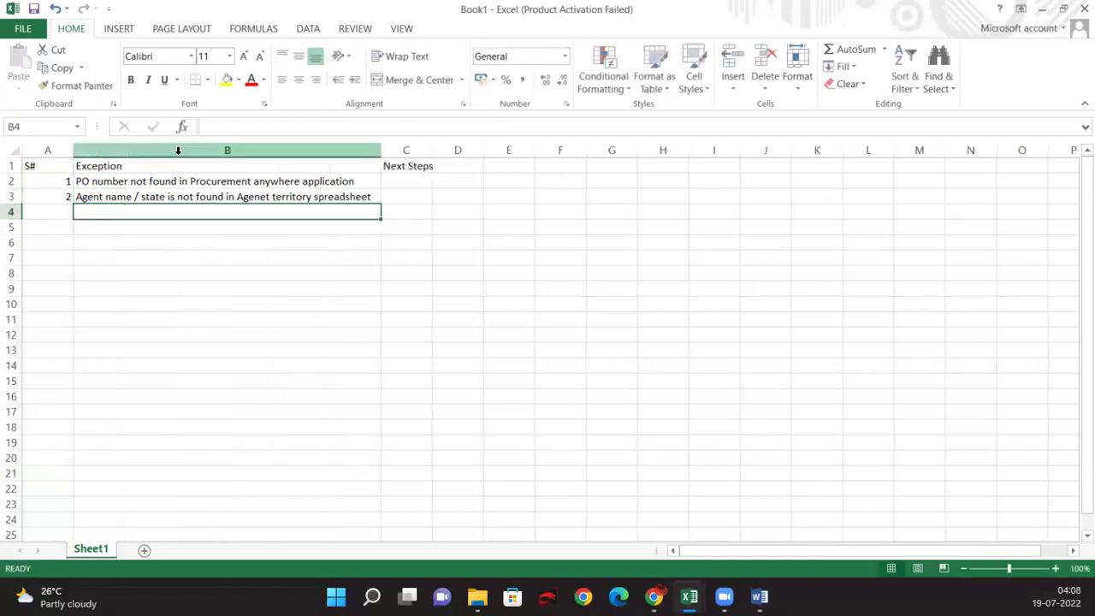
left_click(392, 181)
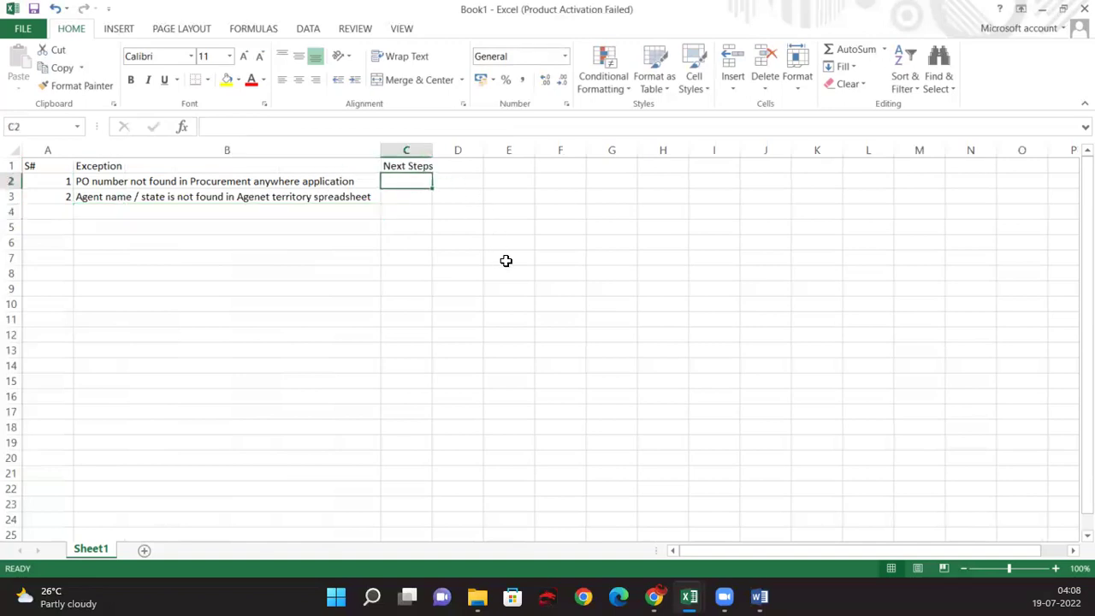
type("Robot Should send not")
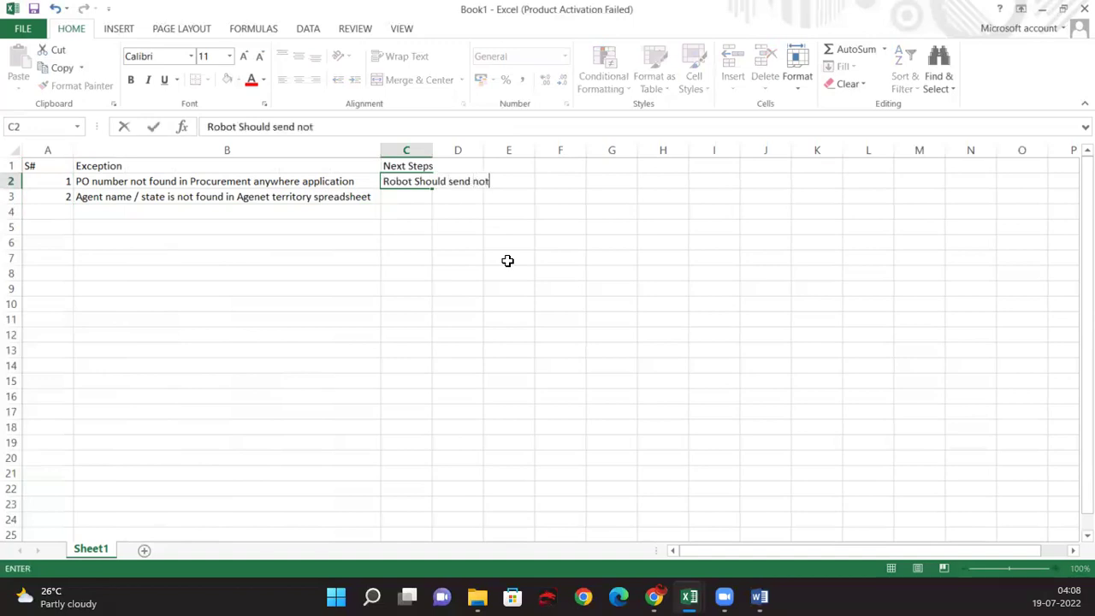
type("ification email to")
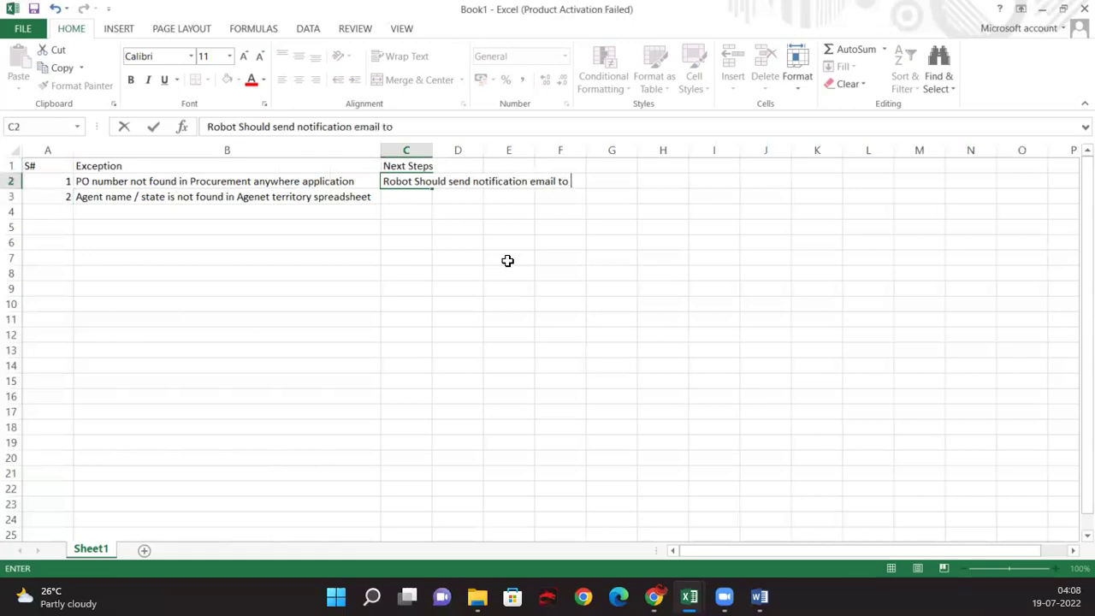
type(" Purchase team")
key("Return")
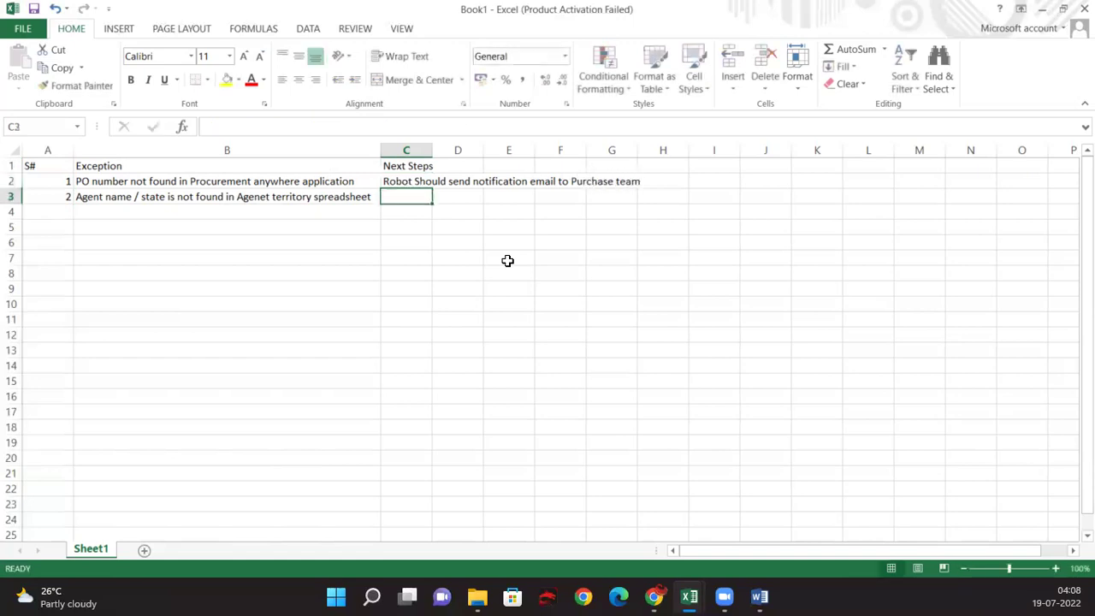
Copy the first next step down into C3 and fit the Next Steps and S# columns to their contents
key("ctrl+d")
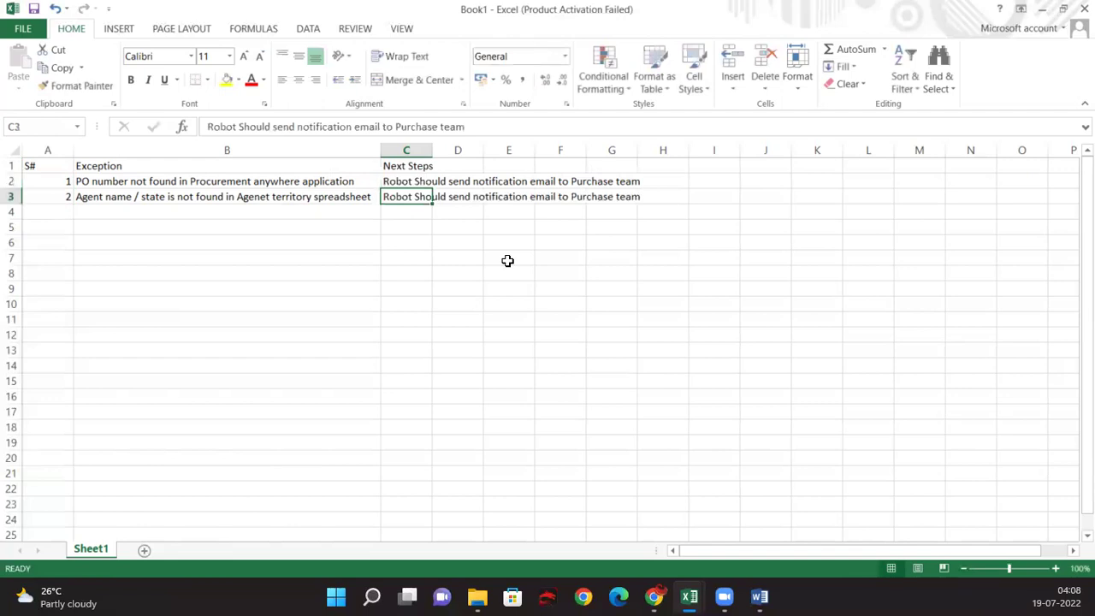
double_click(436, 151)
left_click(440, 245)
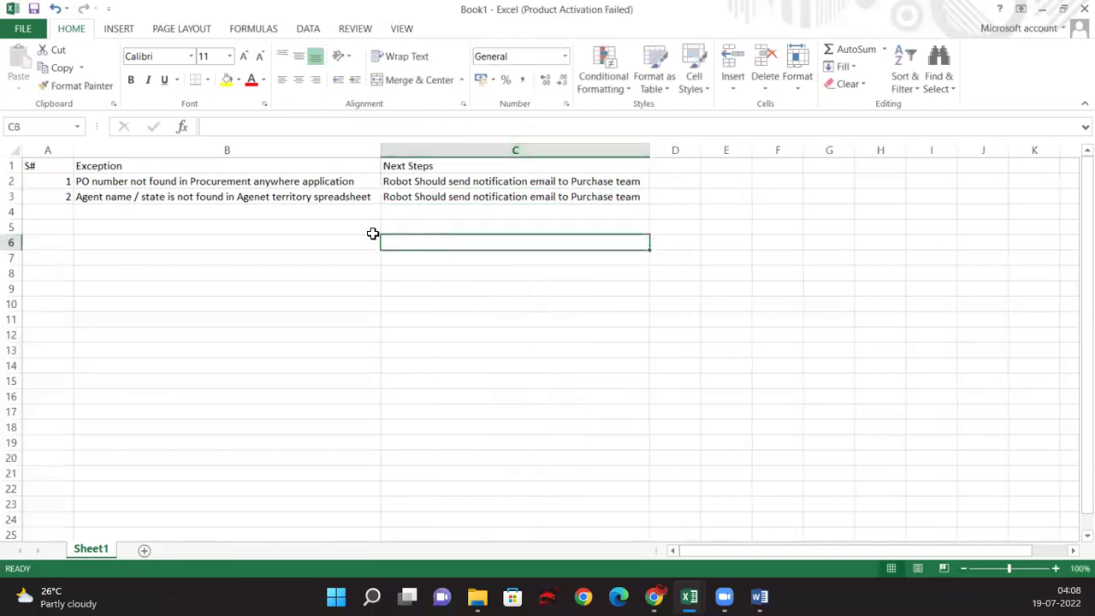
double_click(75, 151)
left_click(160, 195)
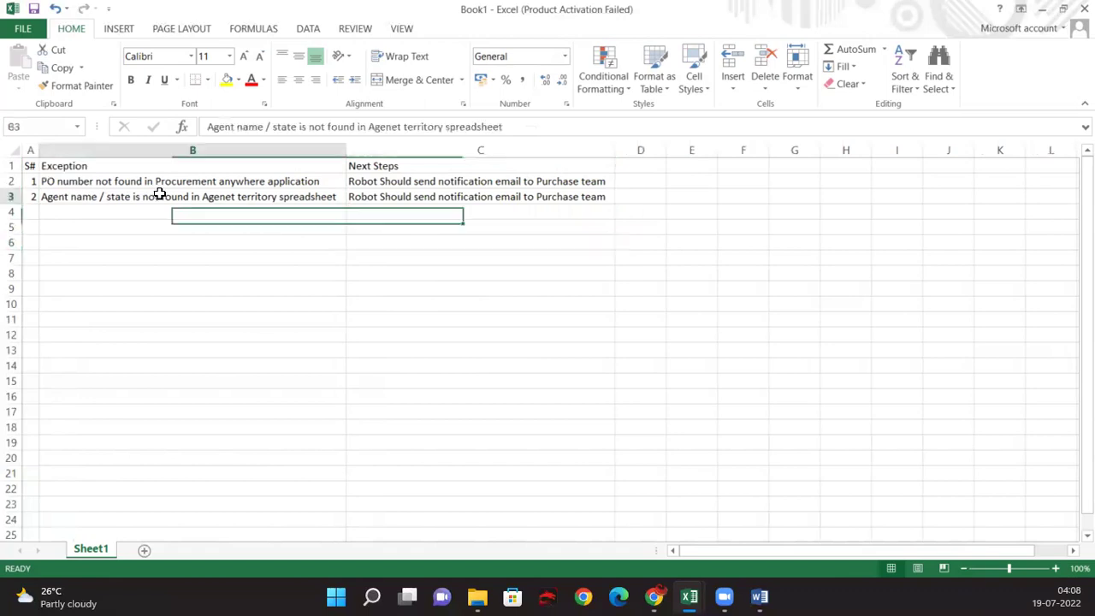
Apply all borders plus a thick box border to the exceptions table A1:C3
left_click_drag(436, 197, 24, 162)
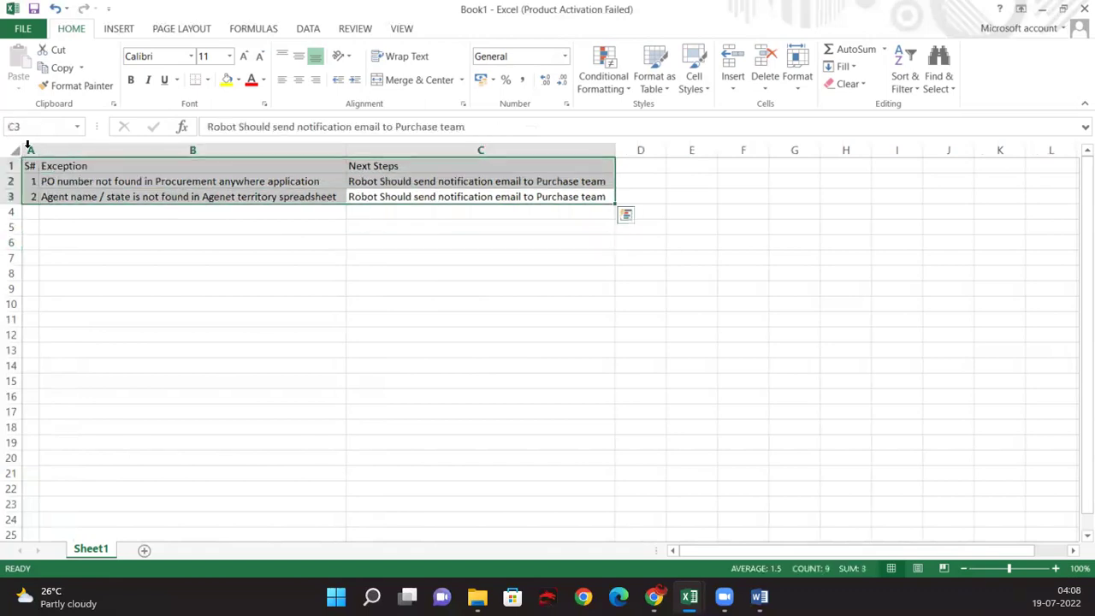
left_click(208, 80)
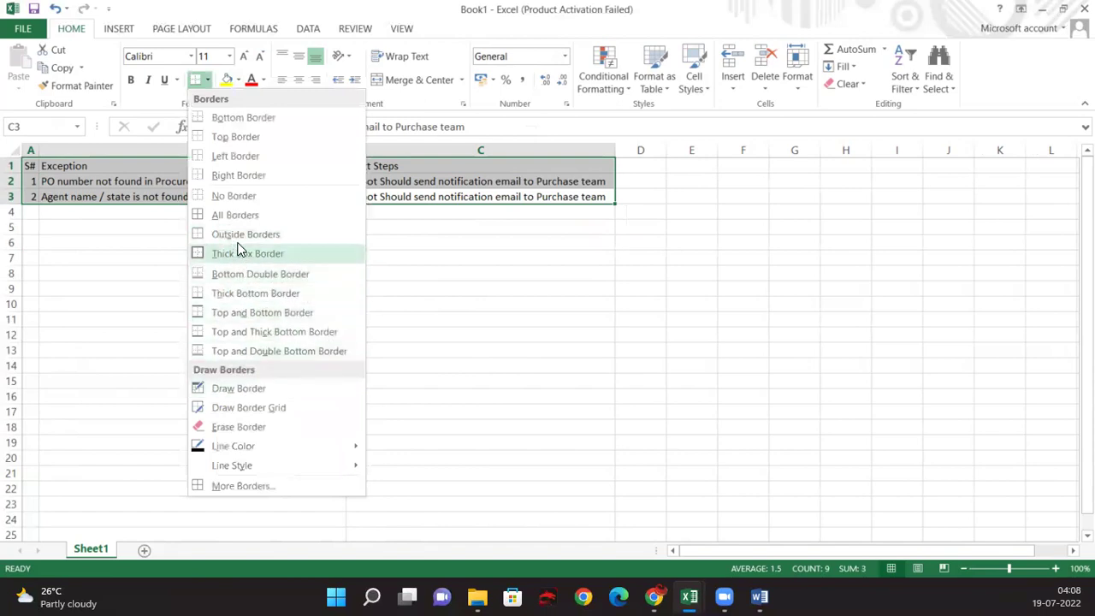
left_click(233, 217)
left_click(208, 80)
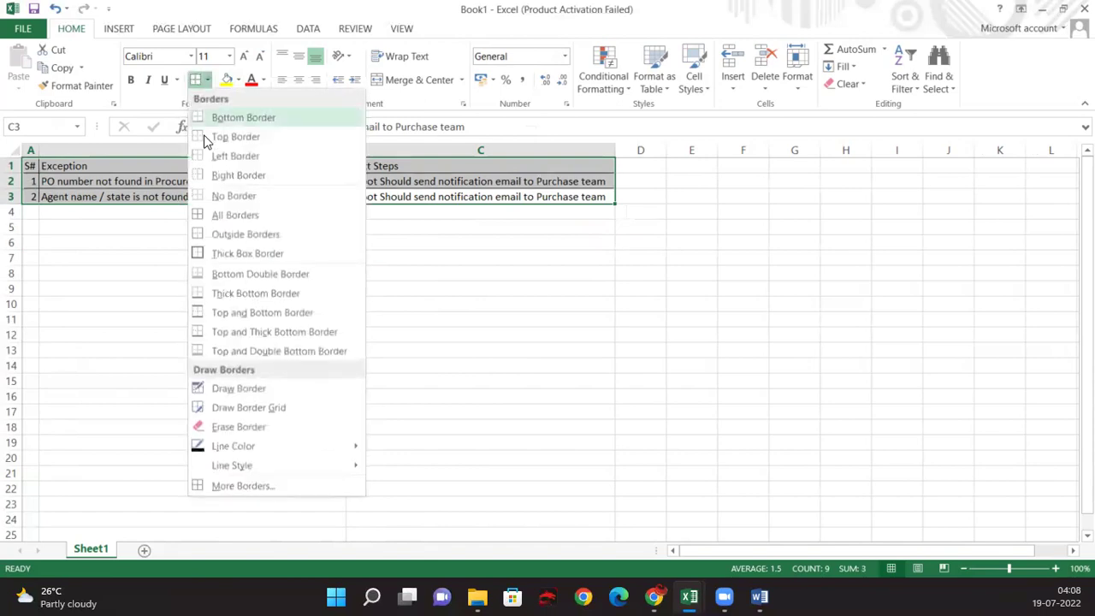
left_click(243, 253)
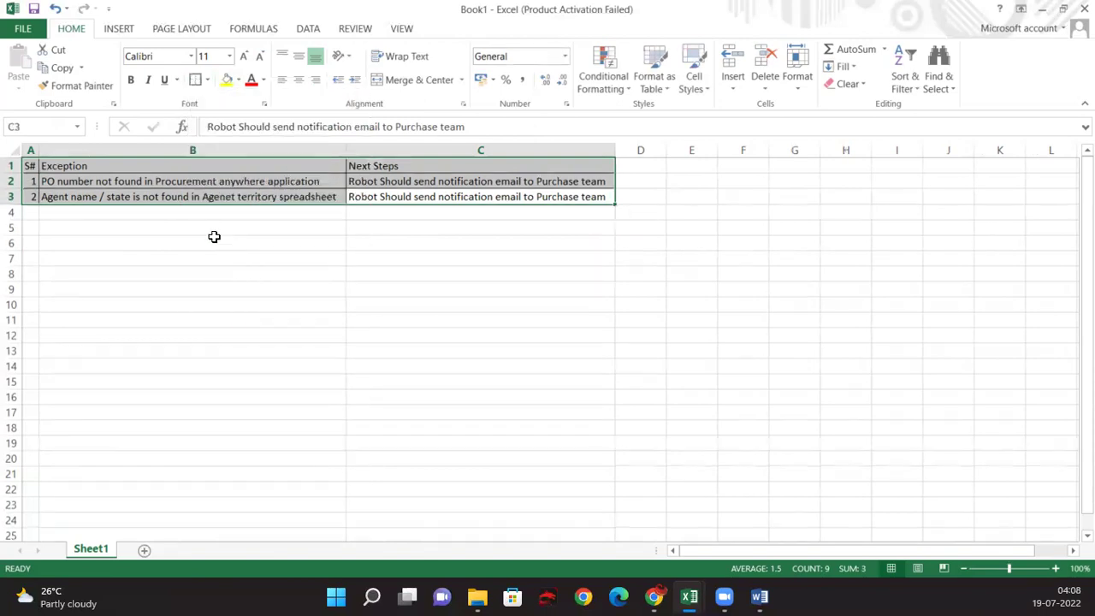
left_click(299, 180)
Format the header row A1:C1 with a light blue fill, bold text and centre alignment
left_click_drag(403, 165, 29, 164)
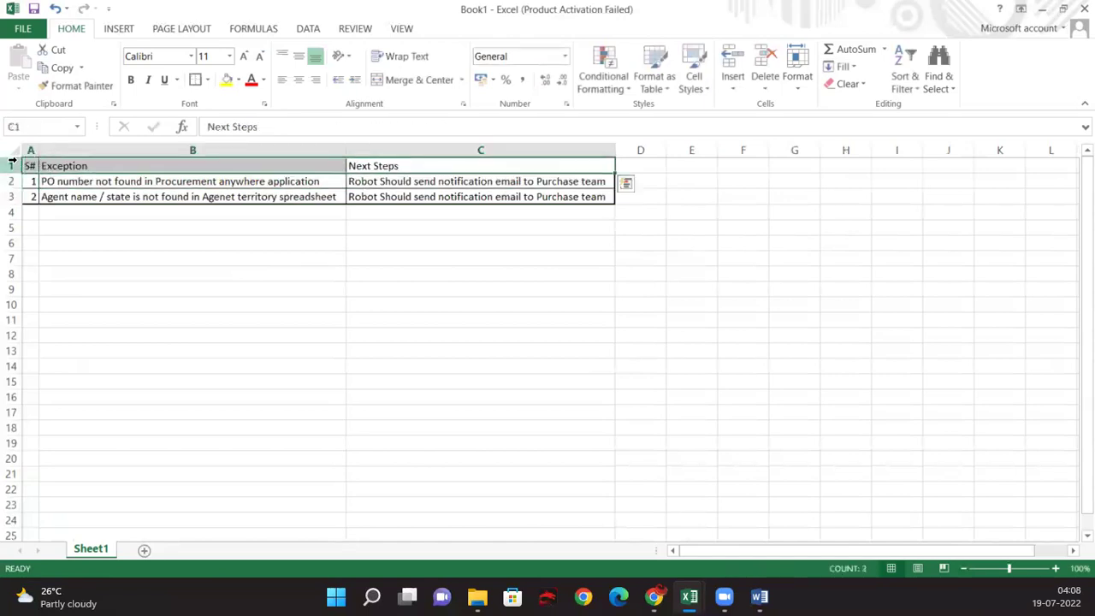
left_click(238, 80)
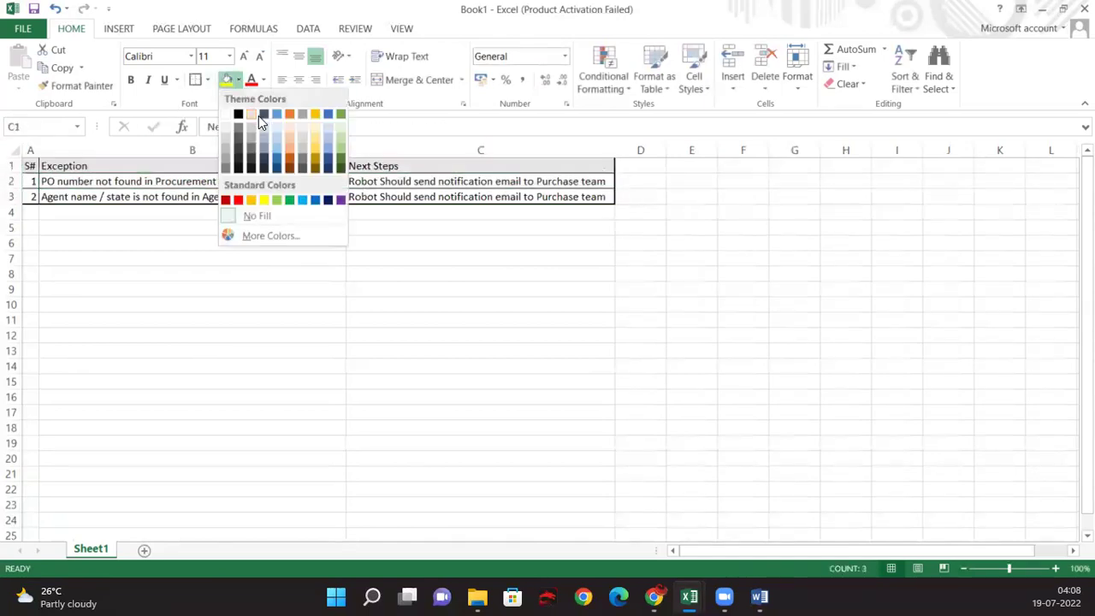
left_click(277, 152)
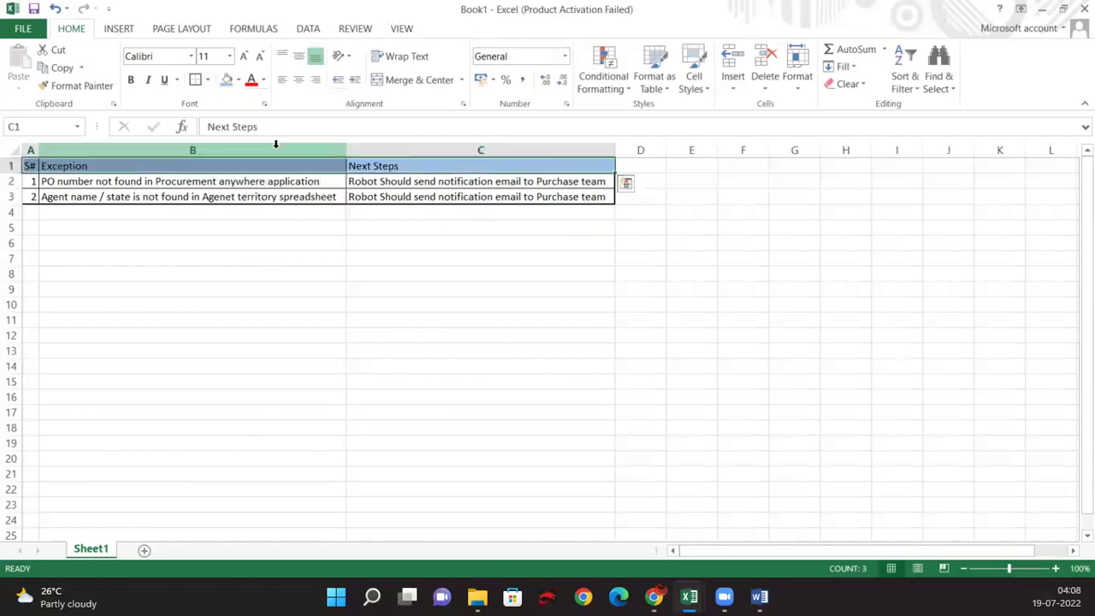
left_click(130, 80)
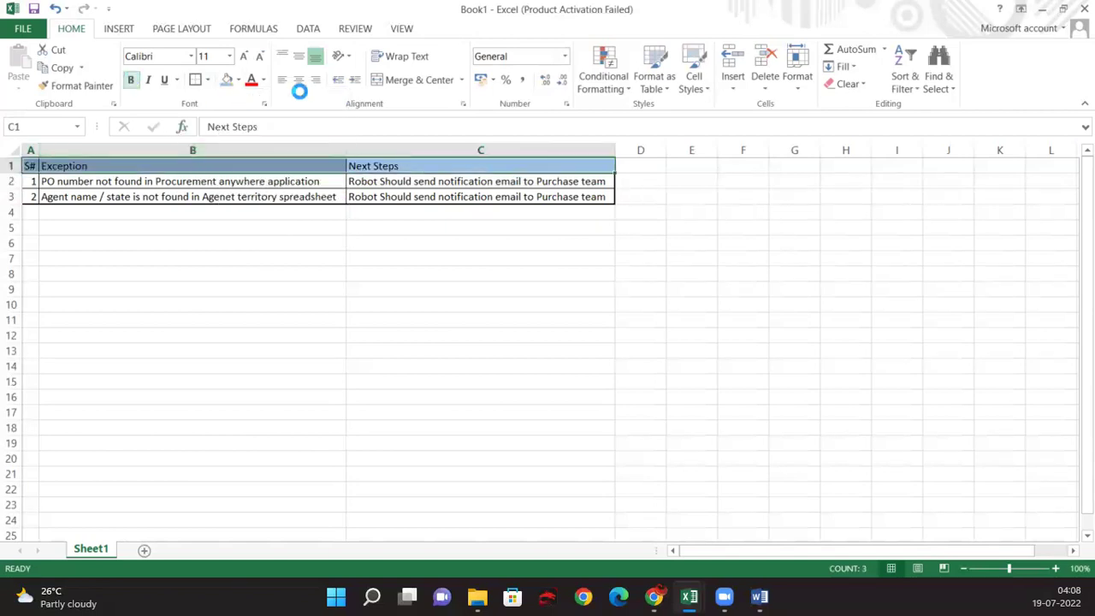
left_click(299, 79)
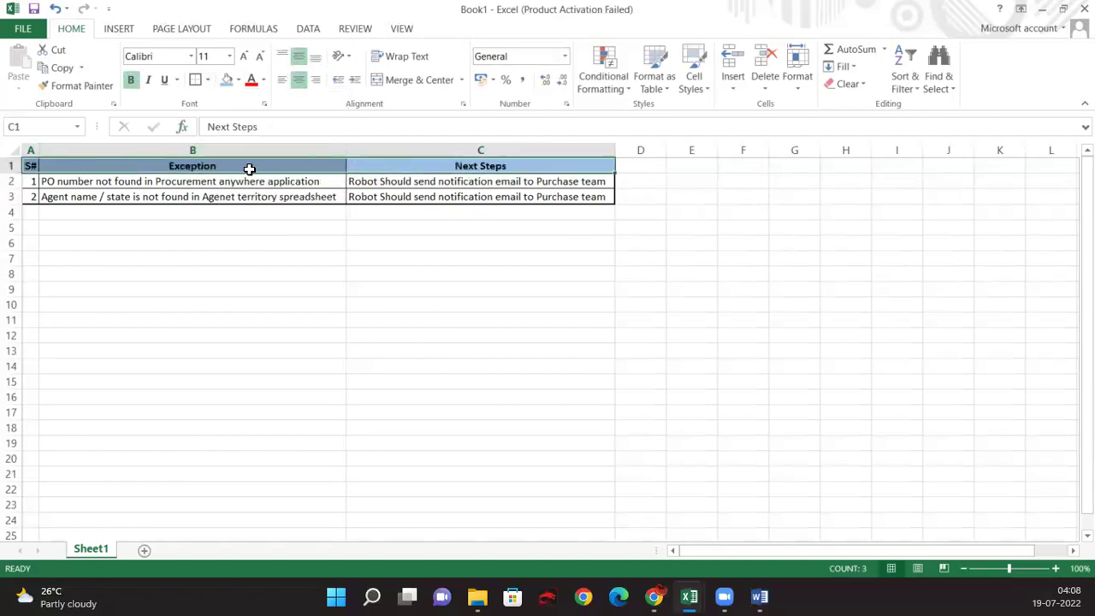
Copy the table A1:C3 and paste it into the Word document below "See the attached exceptions list:"
left_click(334, 183)
left_click_drag(491, 196, 13, 163)
key("ctrl+c")
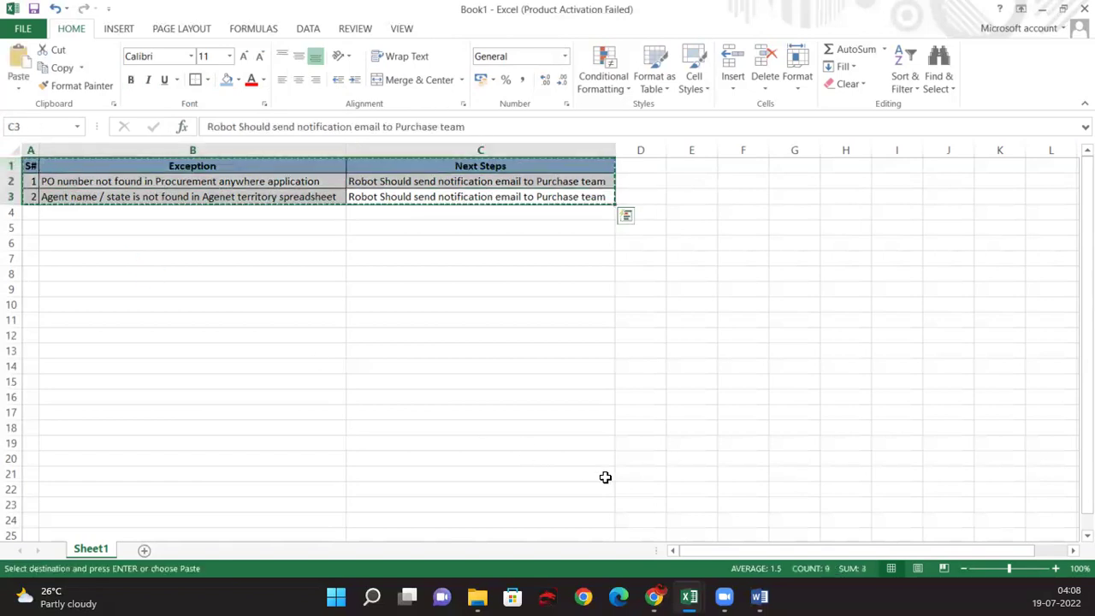
left_click(759, 596)
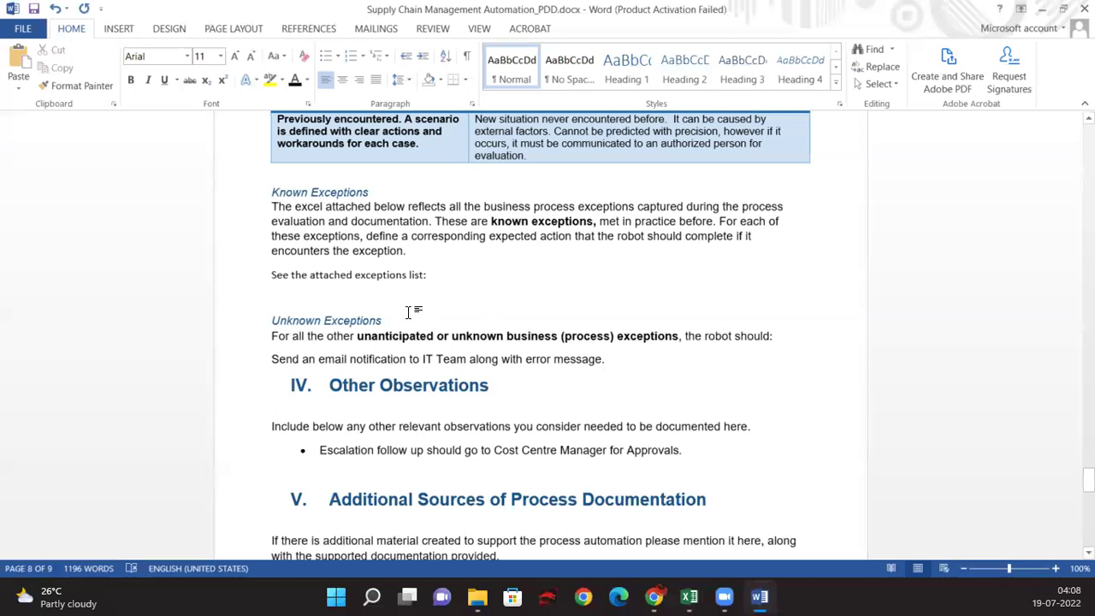
key("ctrl+v")
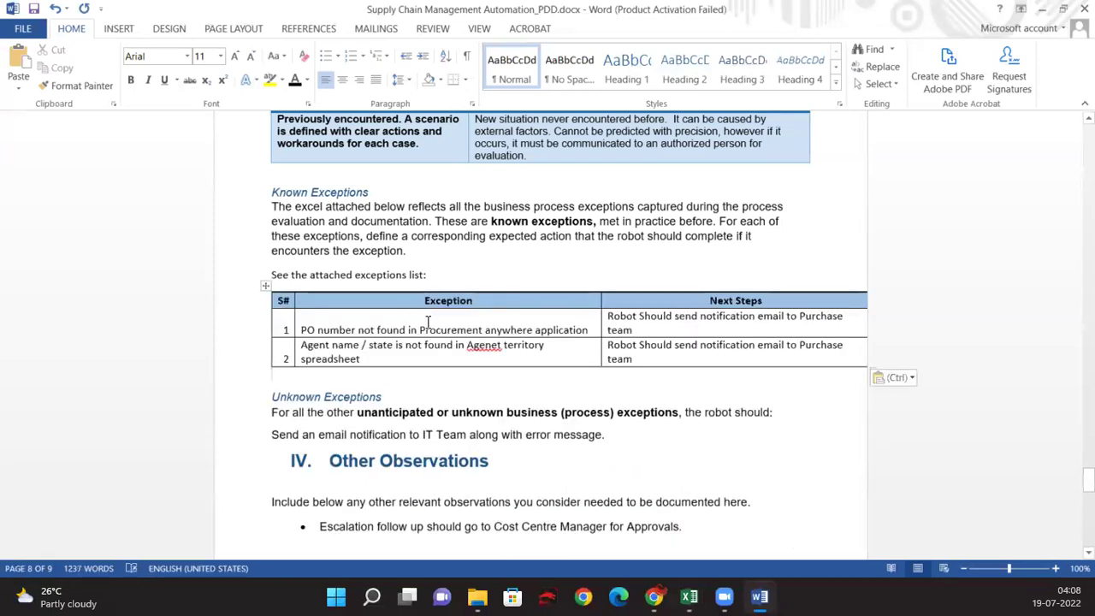
Correct "Agenet" to "Agent" in the second exception of the pasted table and save the document
left_click(485, 351)
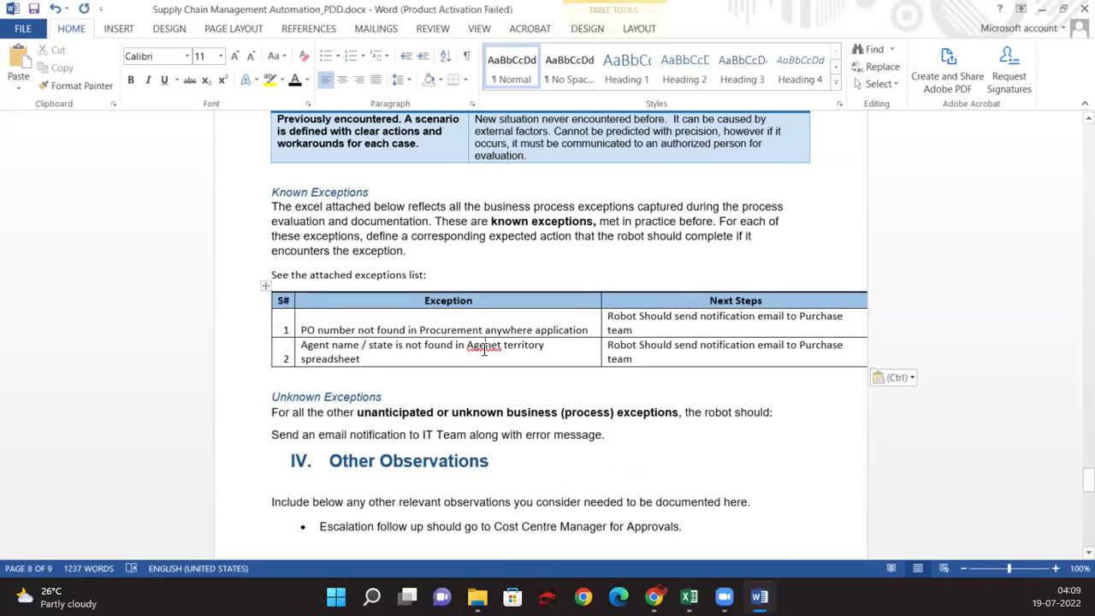
right_click(501, 350)
left_click(534, 366)
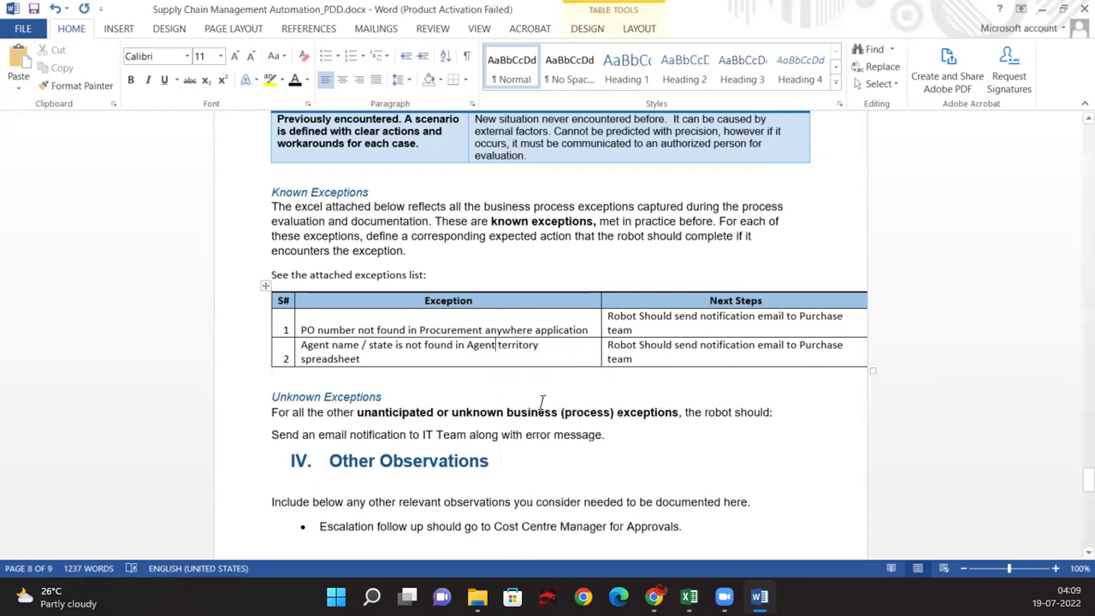
left_click(552, 411)
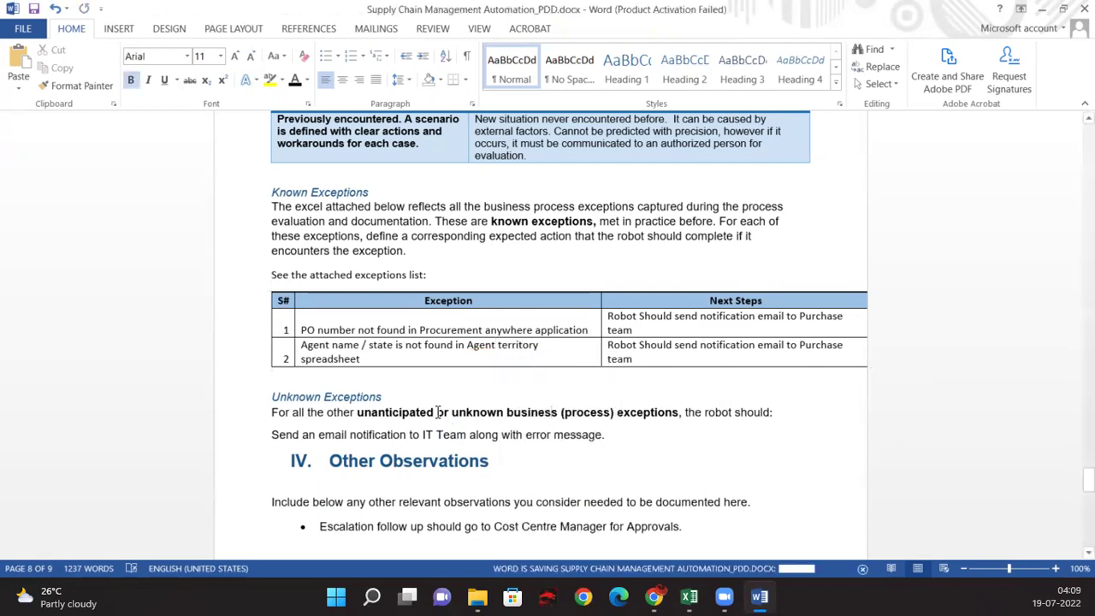
Narrow the pasted exceptions table so its width matches the table above and stays within the page margin
left_click(489, 302)
left_click(264, 288)
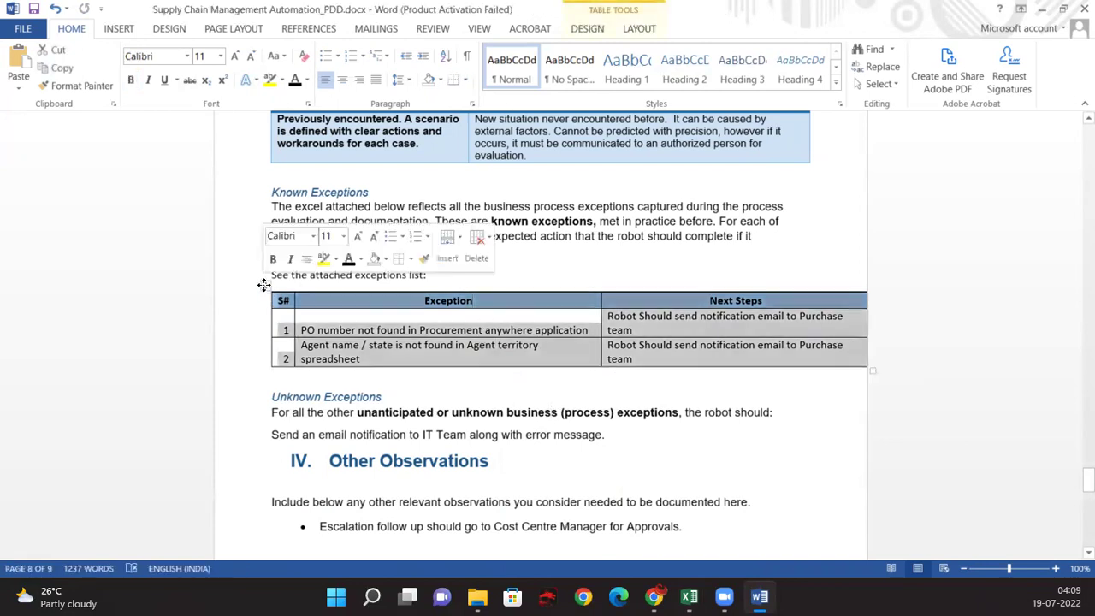
left_click_drag(869, 369, 810, 363)
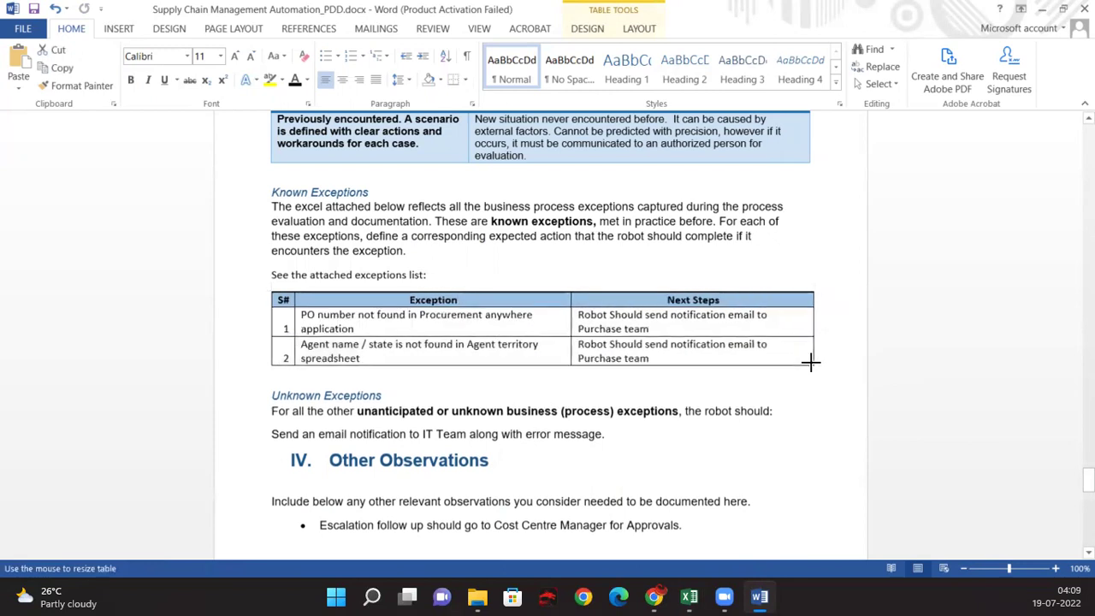
left_click(505, 351)
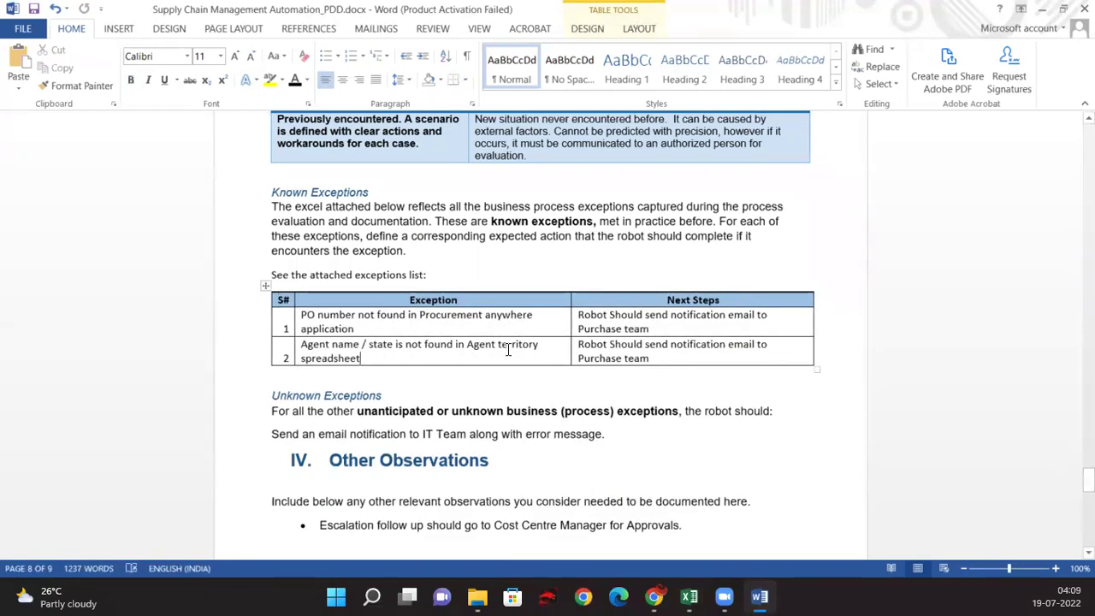
Narrow the Exception column of the known exceptions table, giving the Next Steps column more width, and save the document
left_click_drag(571, 329, 543, 329)
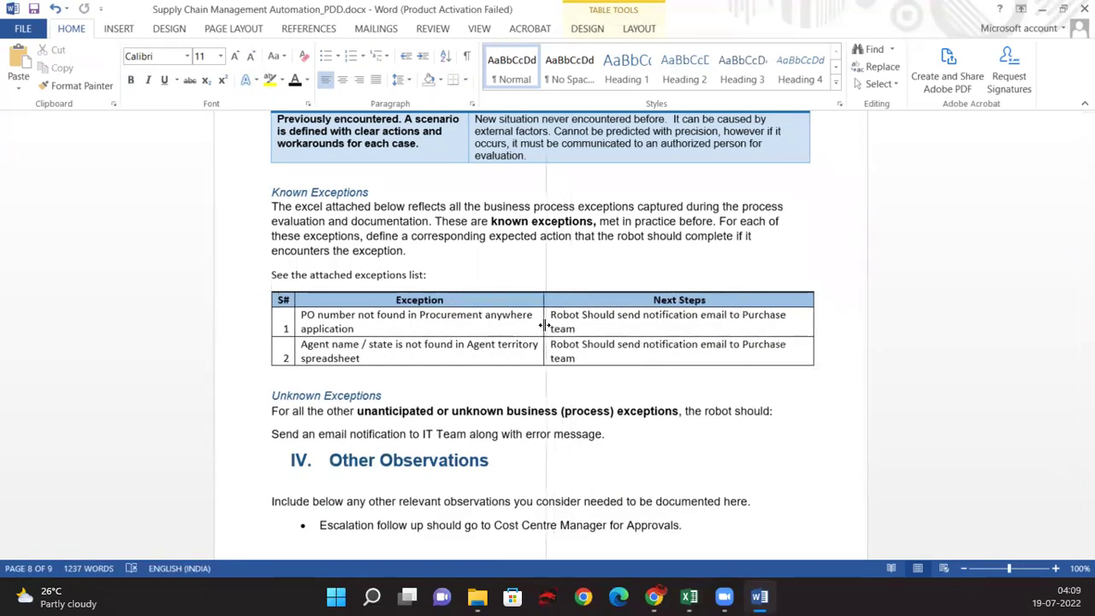
left_click(640, 344)
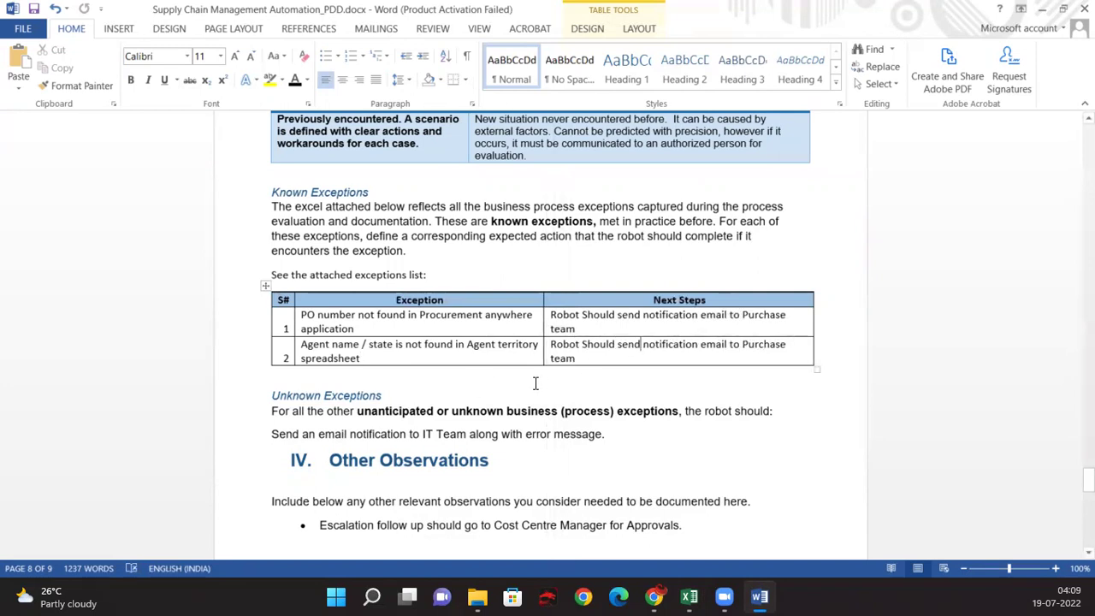
key("ctrl+s")
Place the text cursor on the empty line below "See doc attached." under the Detailed As-Is Process Steps table
scroll(565, 392, "up", 15)
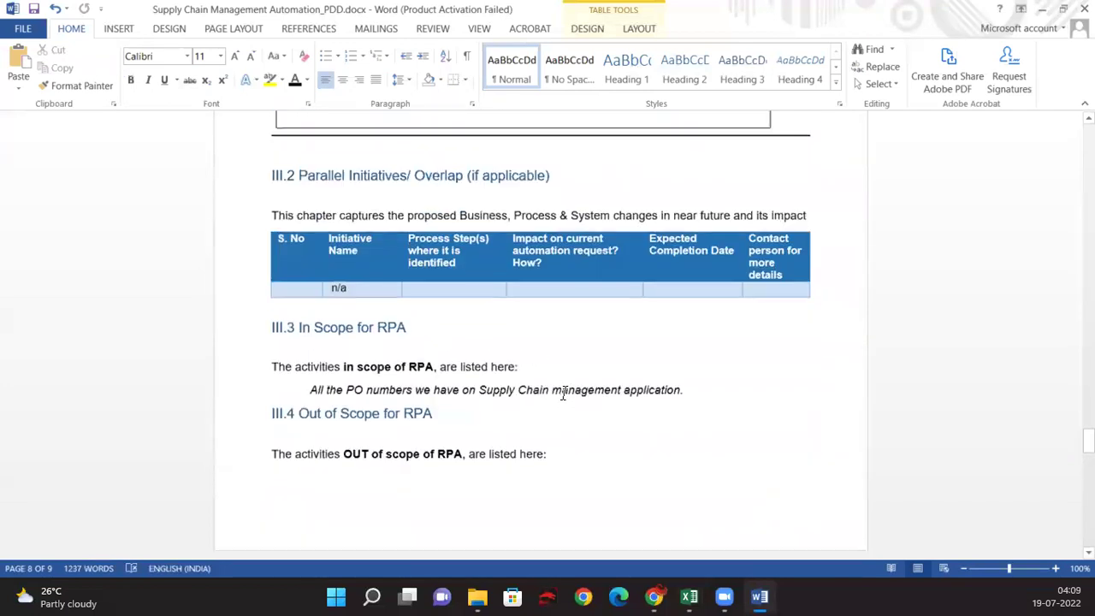
scroll(565, 393, "up", 15)
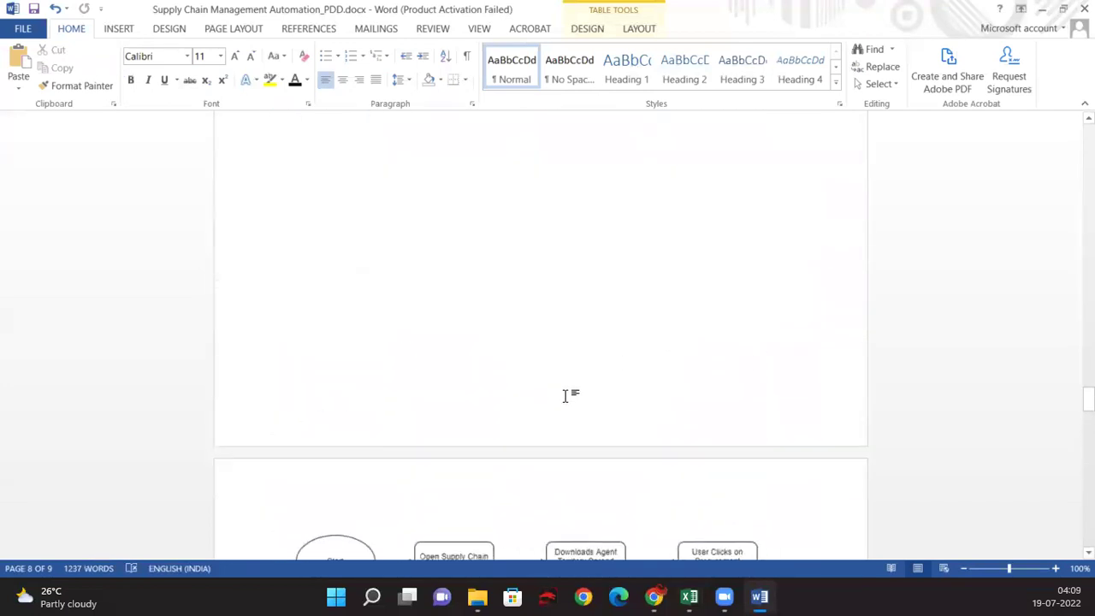
scroll(564, 399, "up", 8)
scroll(513, 379, "down", 1)
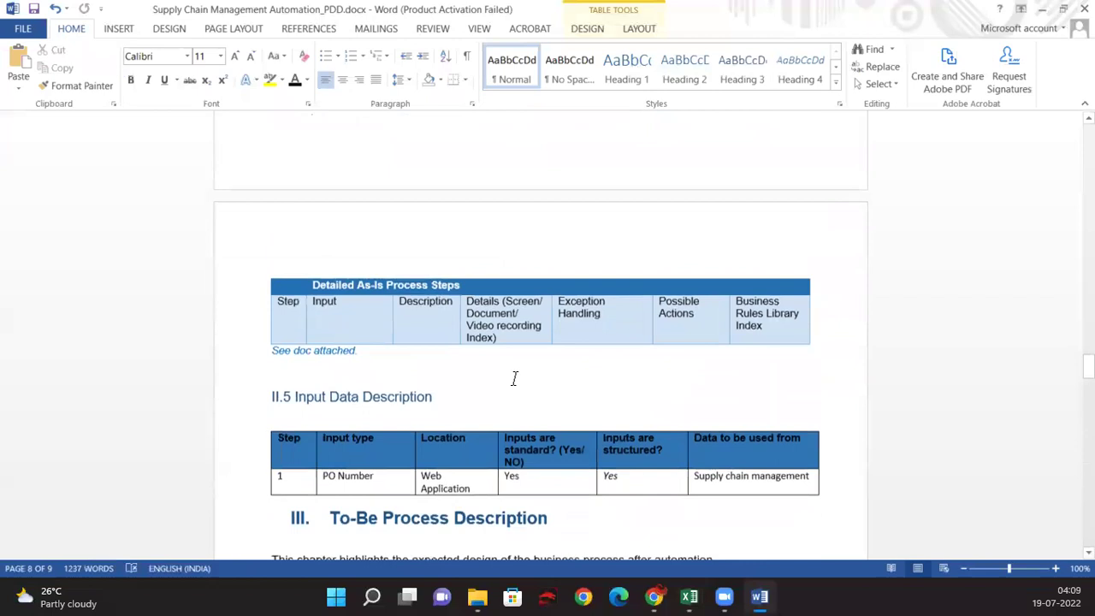
left_click(323, 371)
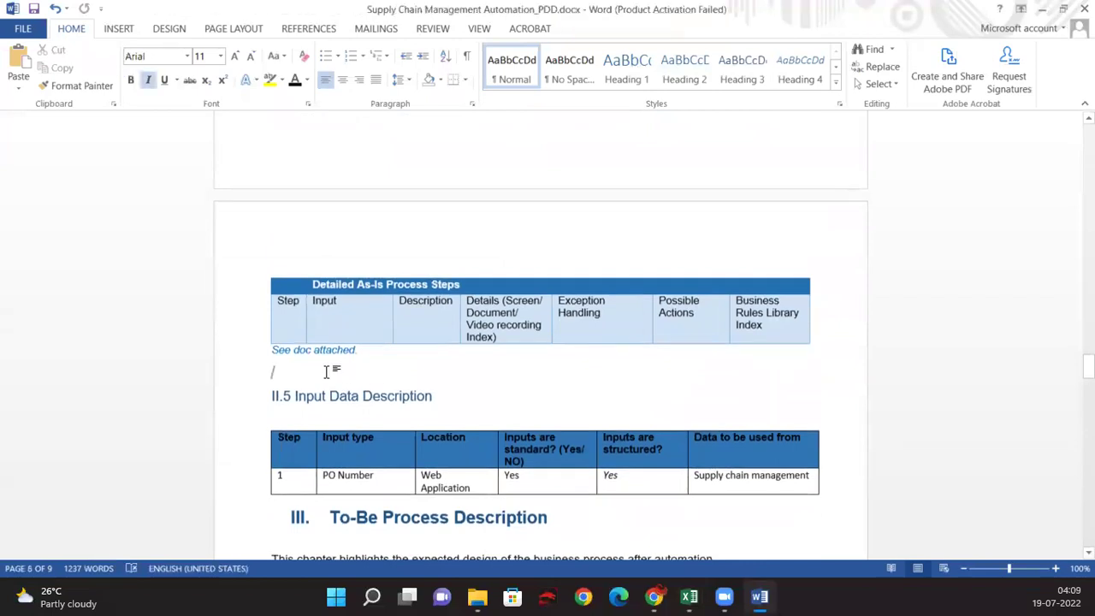